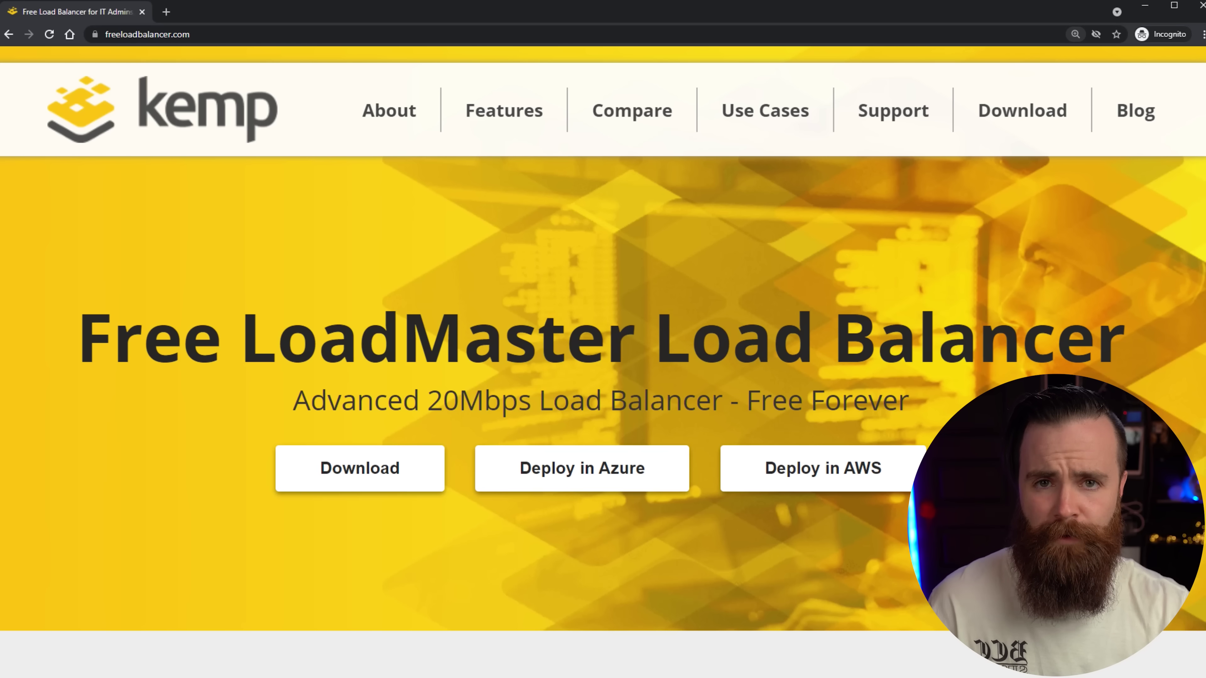
Open the free LoadMaster download page and fill in the create-account form.
left_click(390, 470)
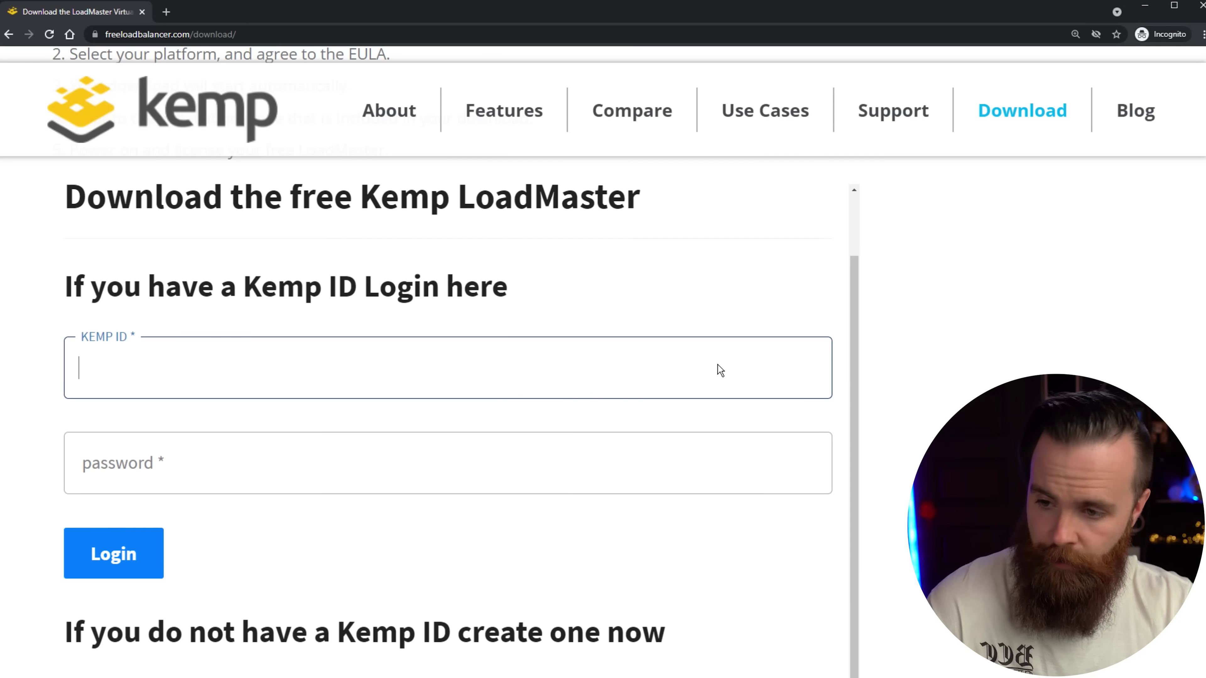
scroll(778, 420, "down", 10)
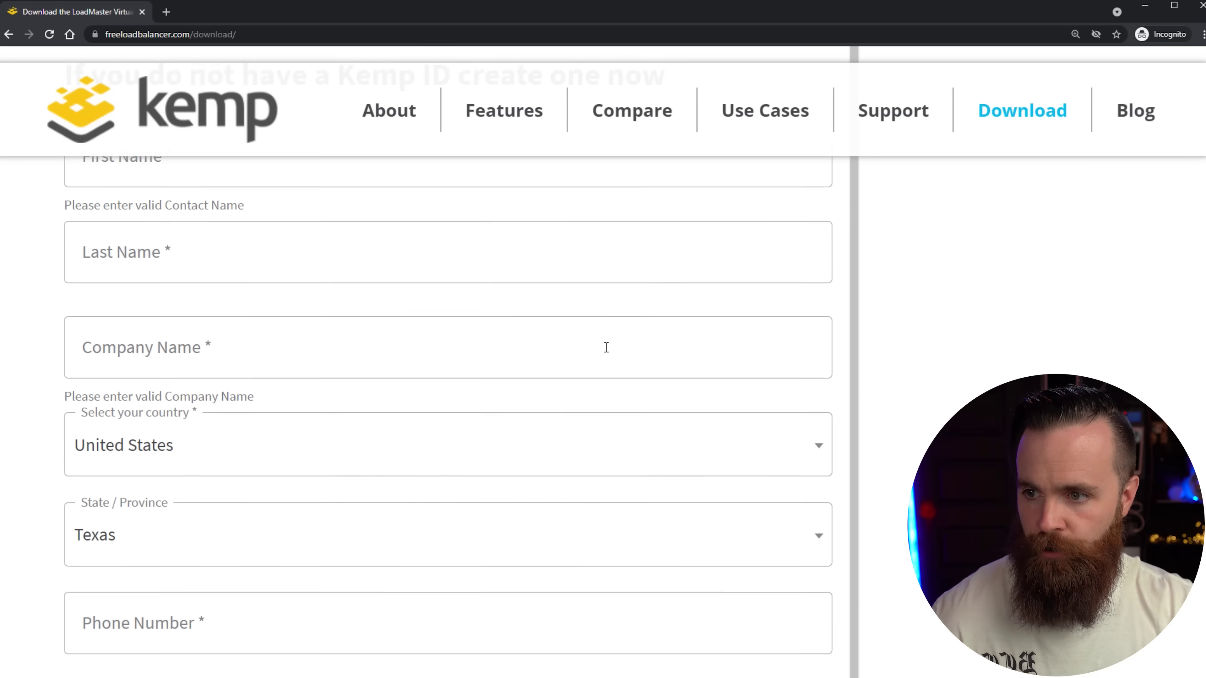
scroll(288, 237, "up", 1)
type("dustries")
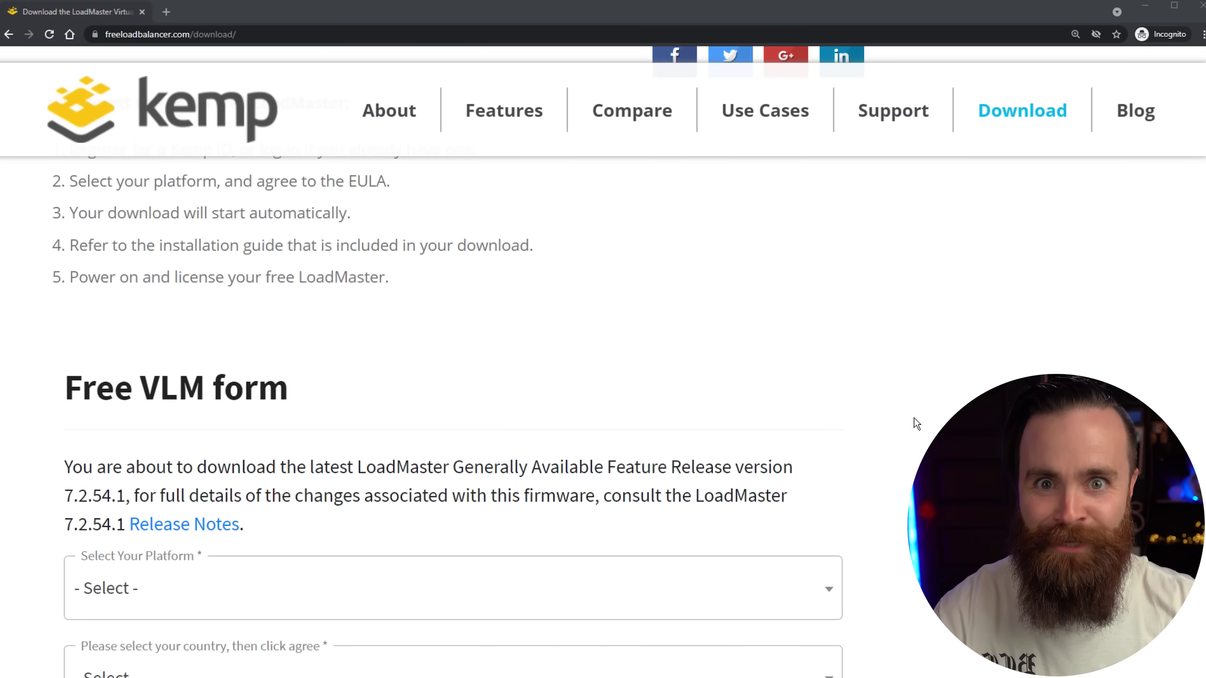
scroll(916, 423, "down", 4)
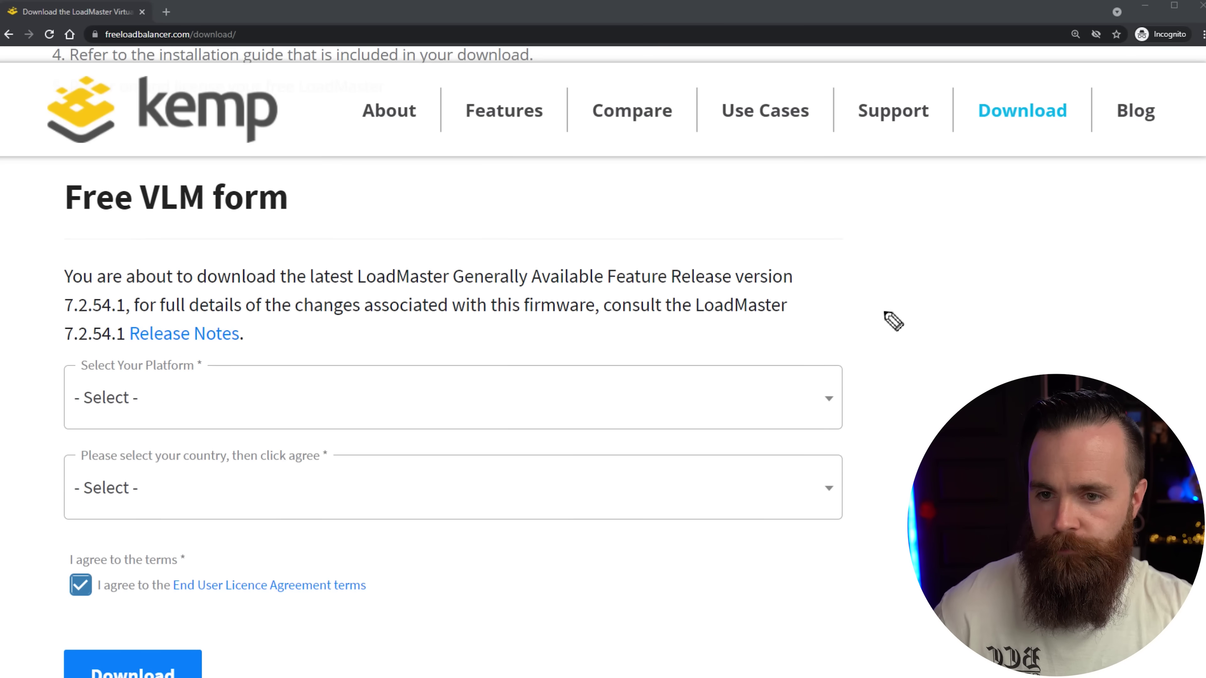
Choose VMware (OVF) as platform and United States as country, then request the download.
left_click(242, 372)
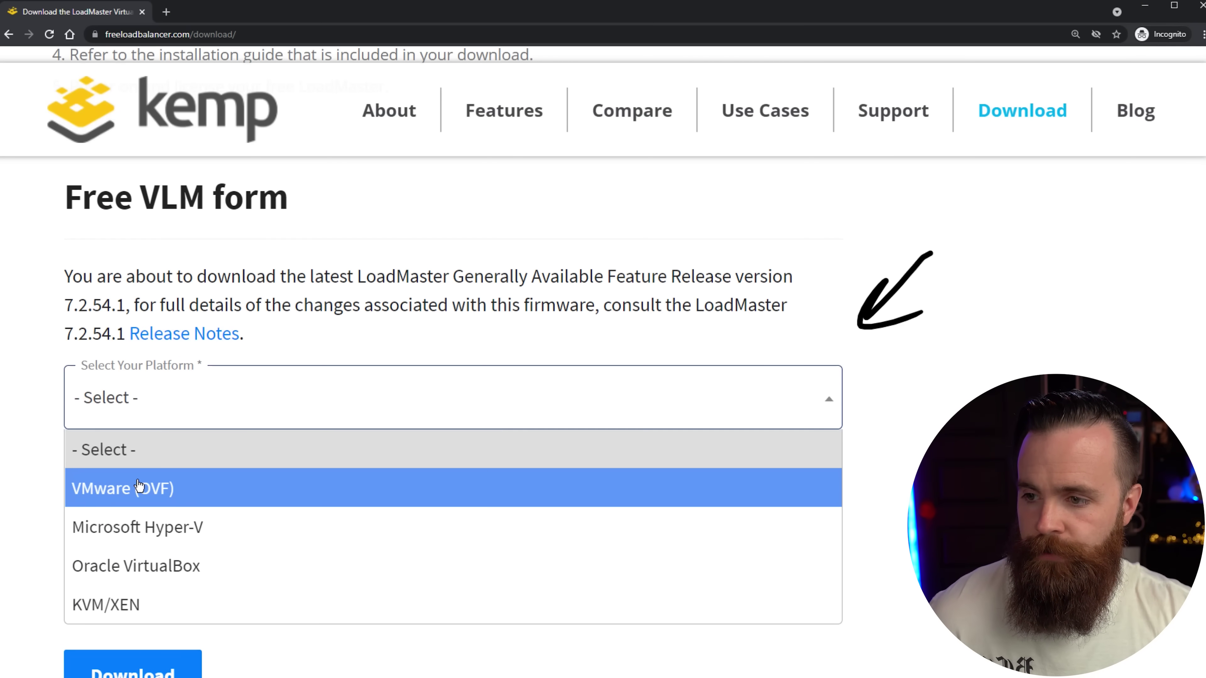
left_click(237, 493)
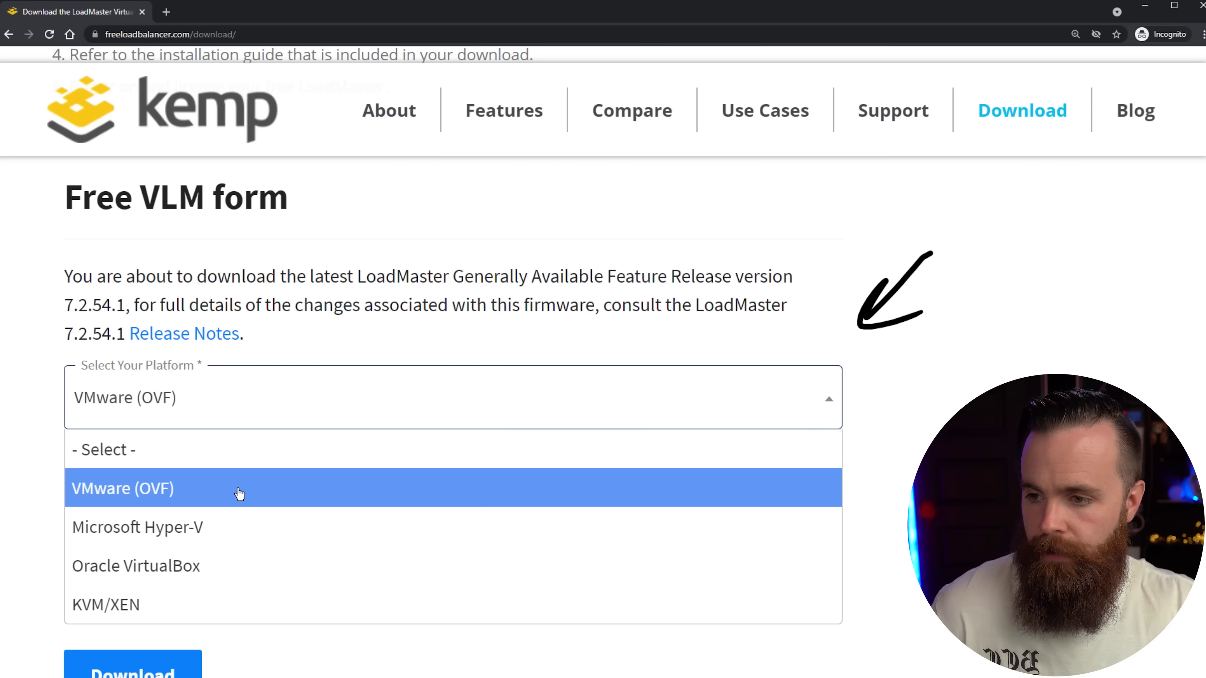
left_click(354, 495)
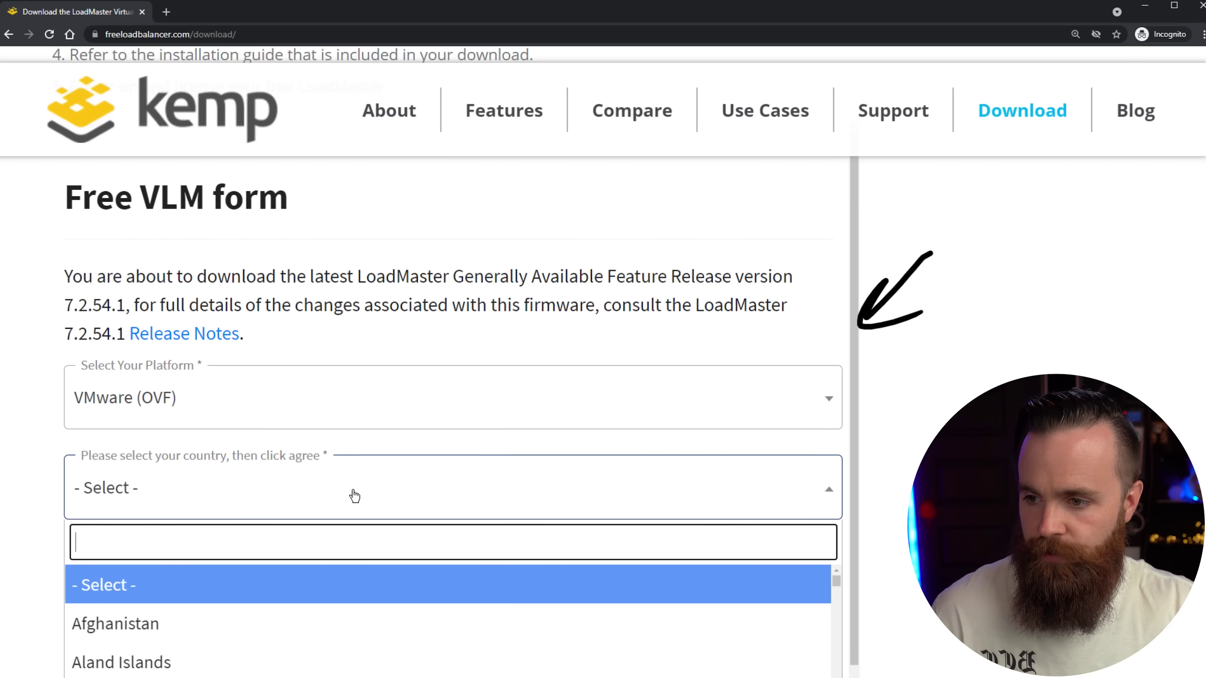
type("usa")
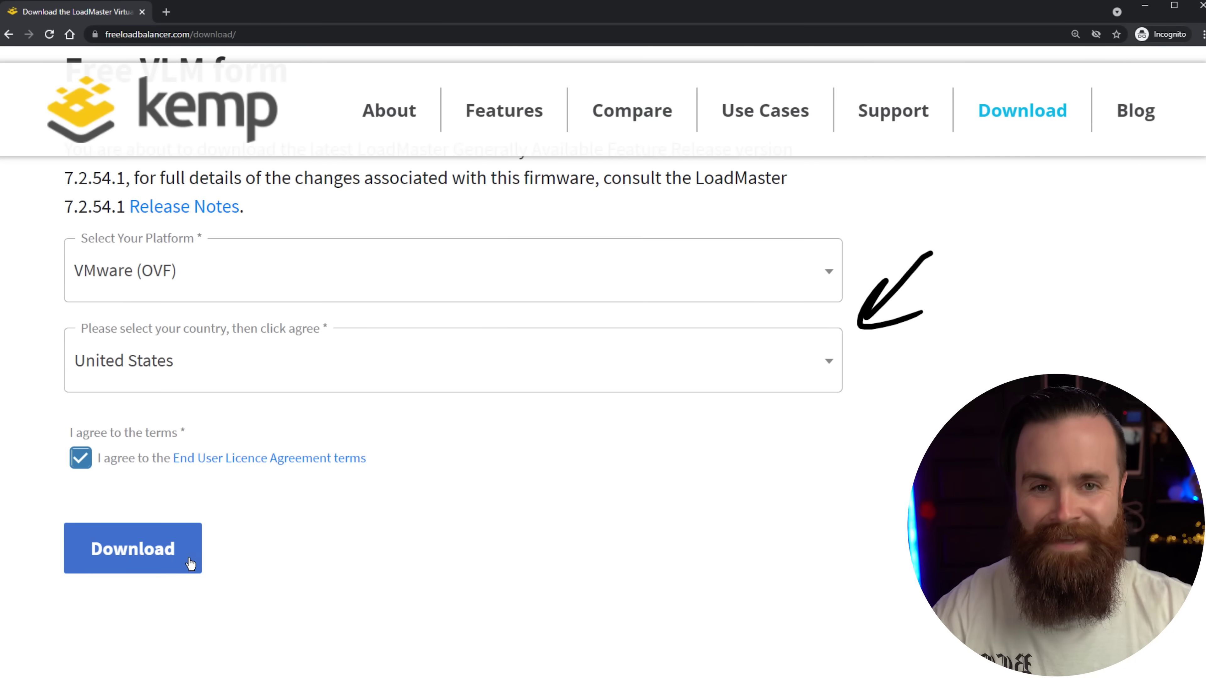
left_click(190, 564)
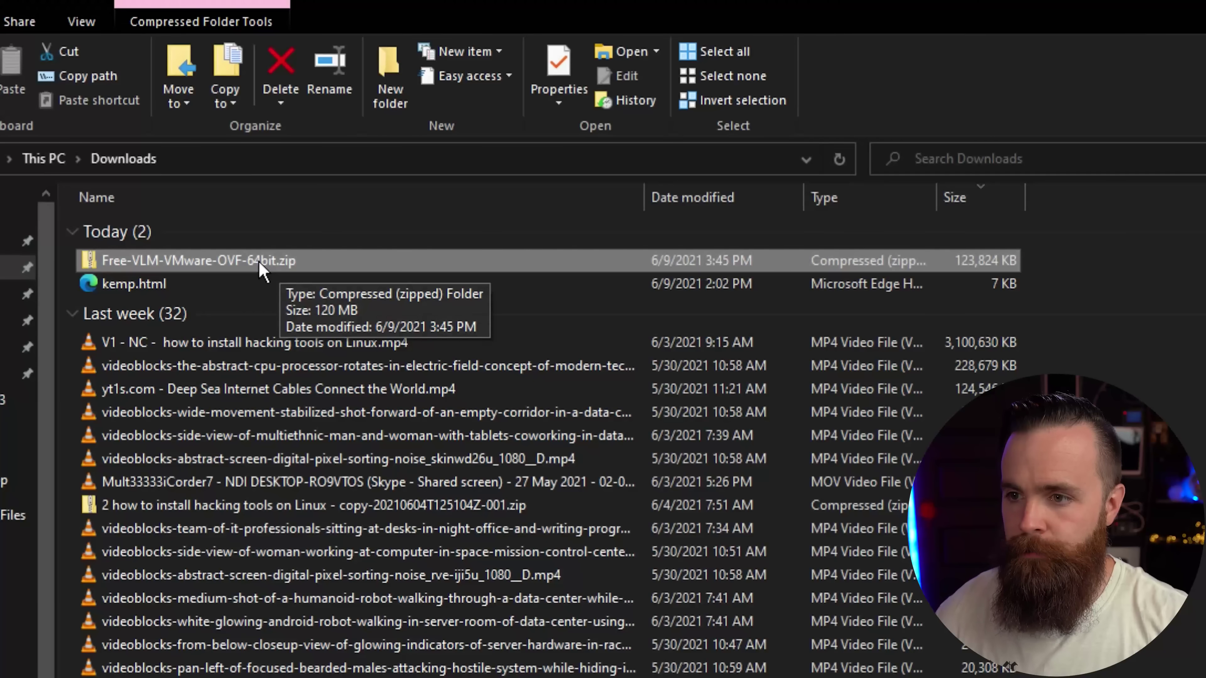
Extract Free-VLM-VMware-OVF-64bit.zip with Extract All and open the extracted folder.
right_click(261, 264)
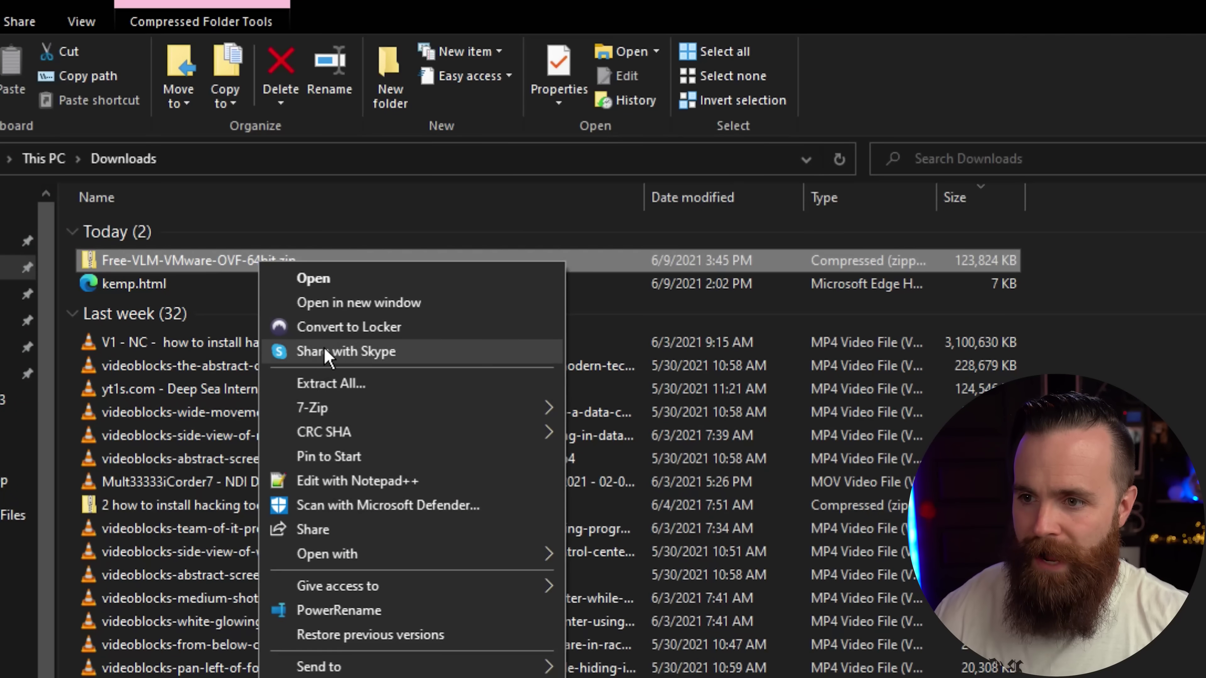
left_click(331, 383)
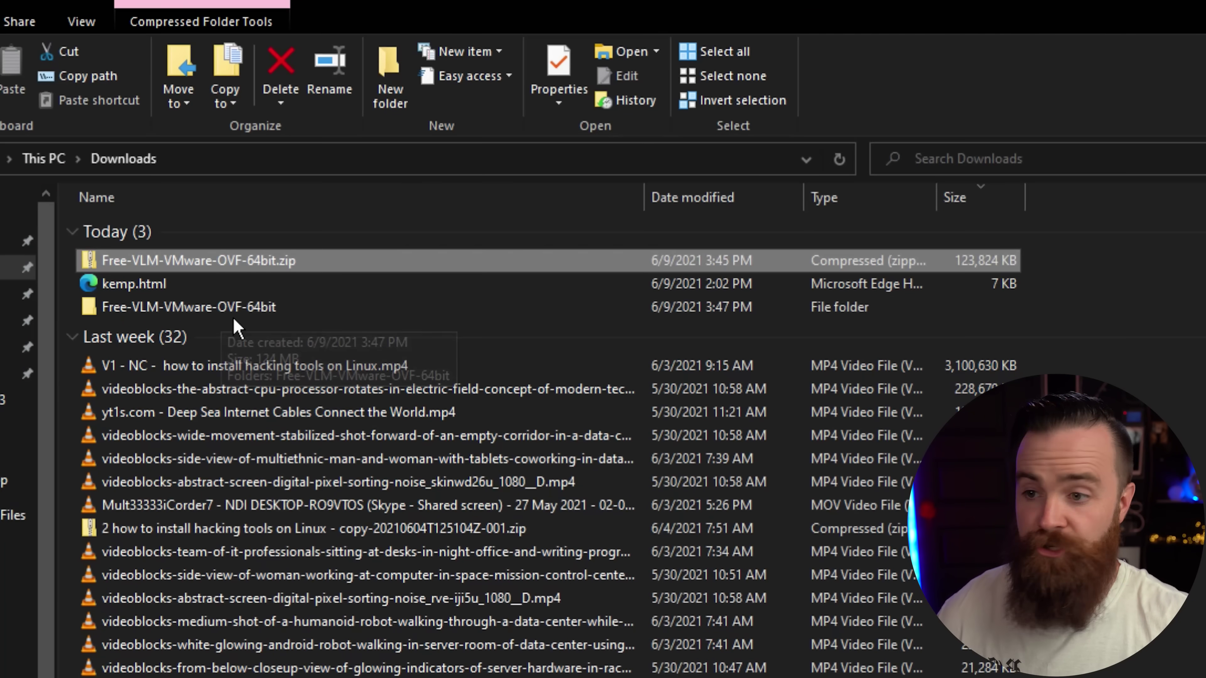
double_click(236, 305)
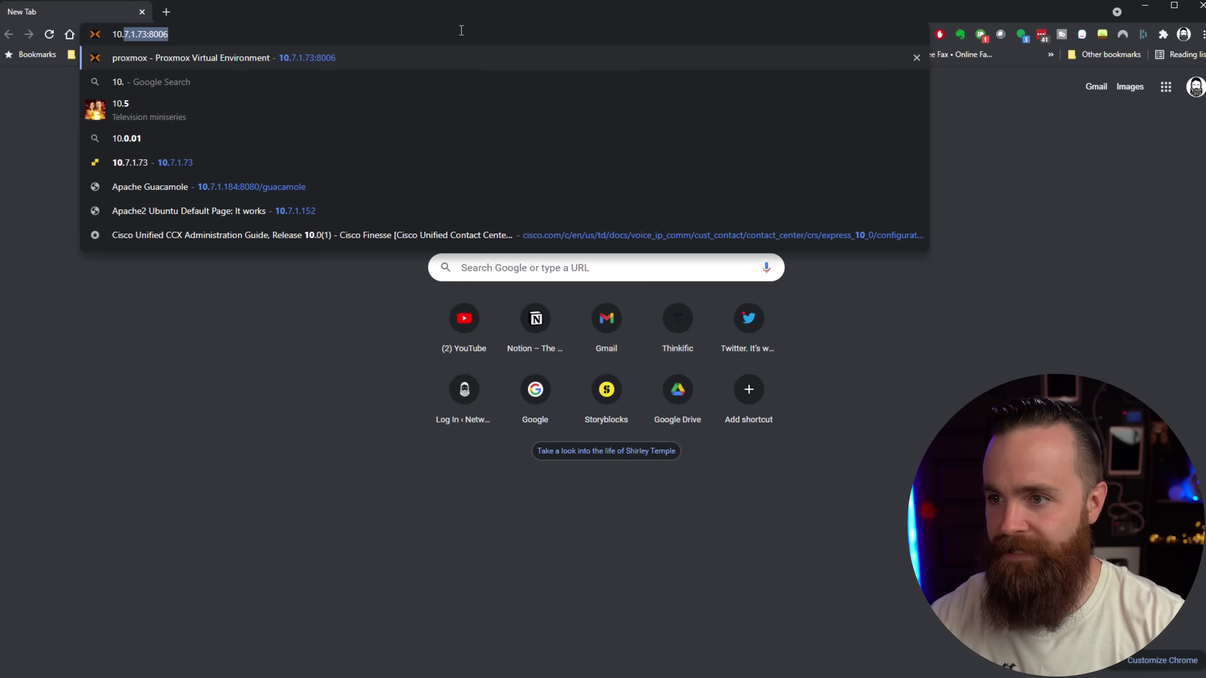
Start an OVF deployment on the ESXi host and add the LoadMaster .ovf and .vmdk files.
type("77.1.13/ui/#/host")
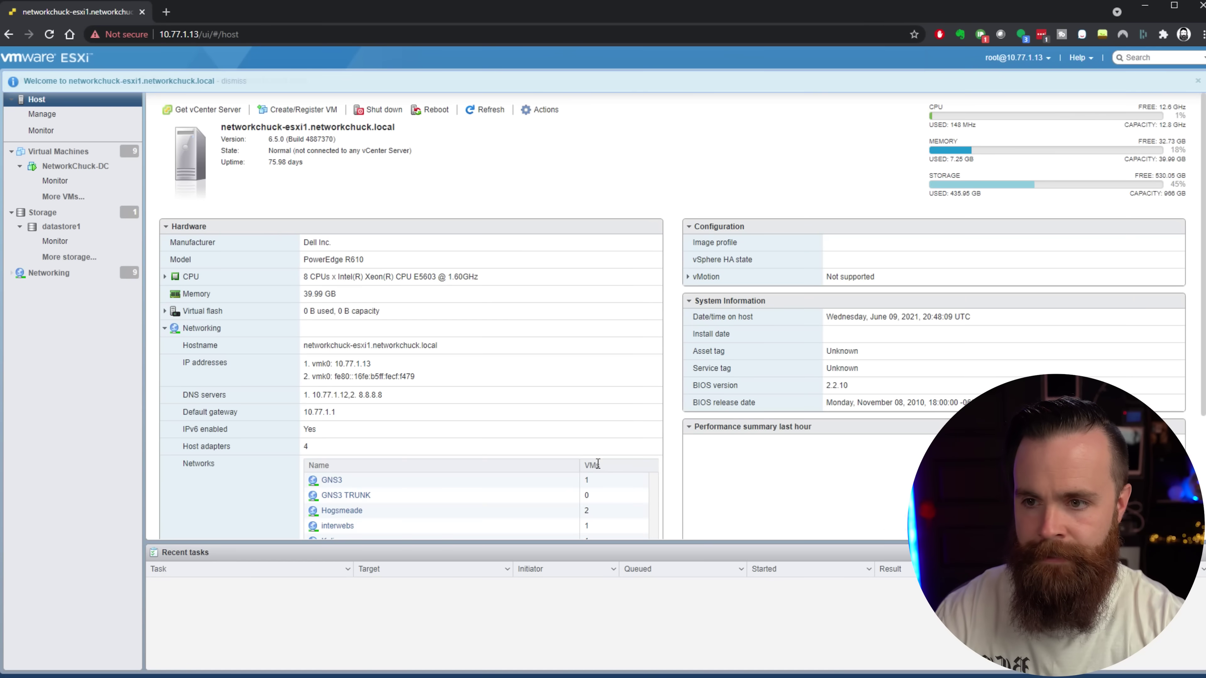
key("ctrl+plus")
key("ctrl+plus")
key("ctrl+plus")
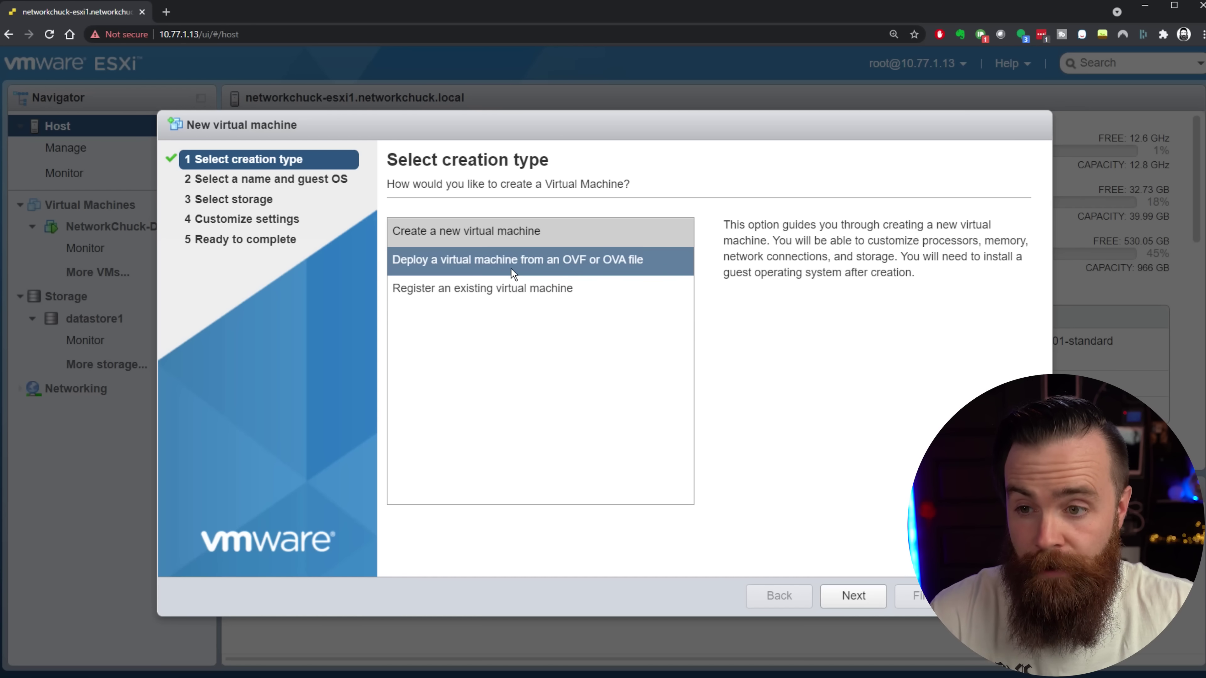
left_click(511, 266)
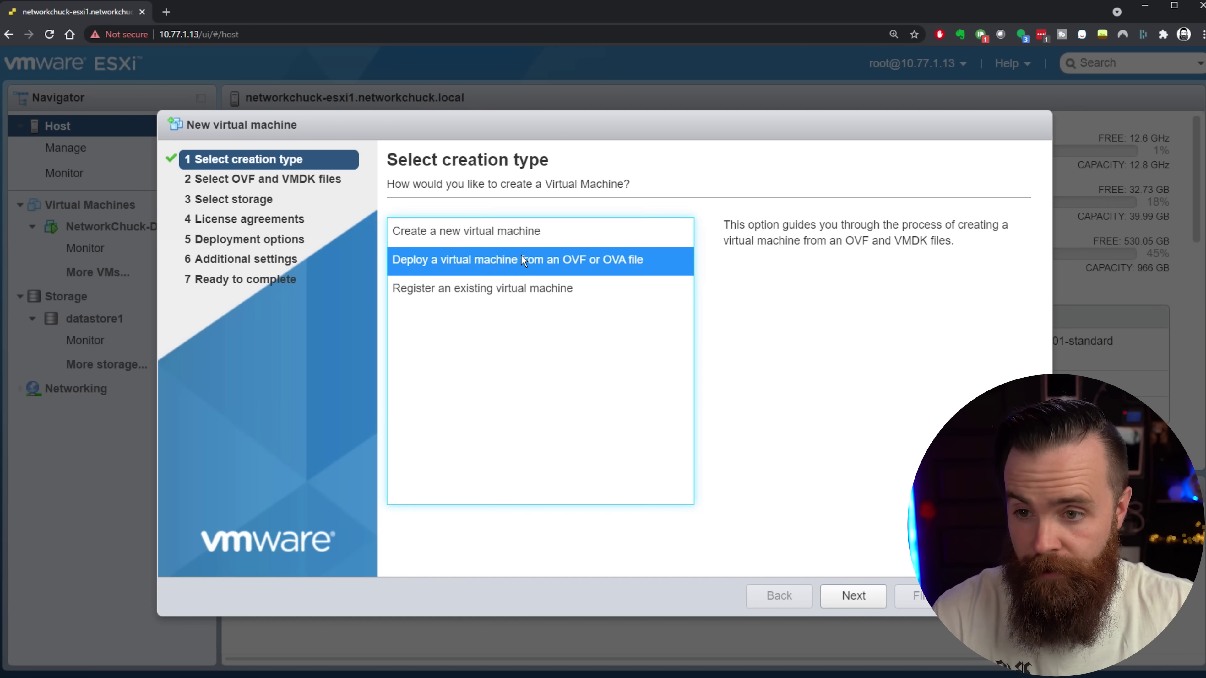
left_click(853, 596)
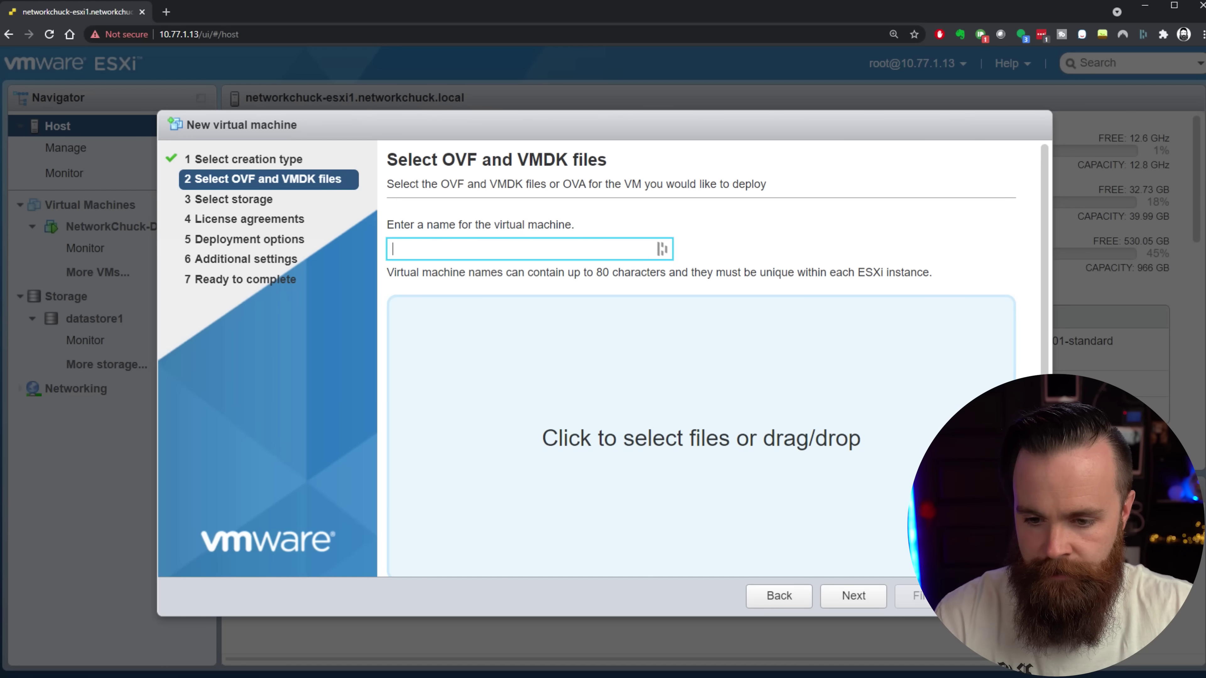
key("alt+Tab")
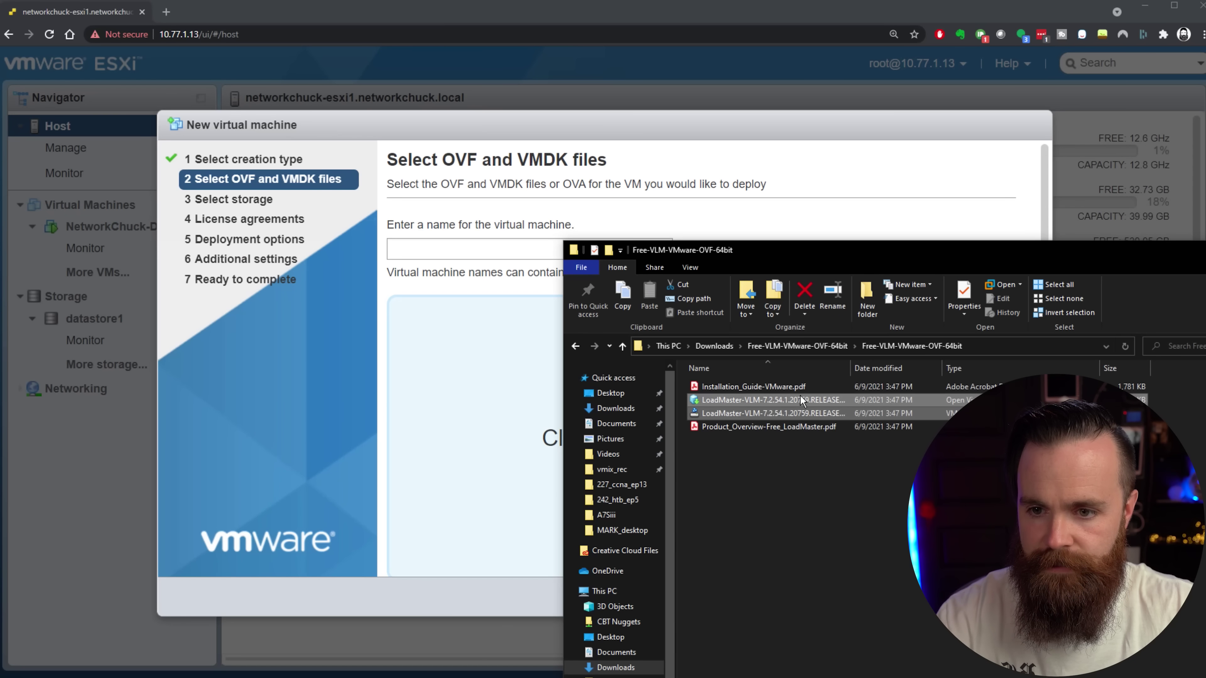
left_click_drag(641, 406, 512, 413)
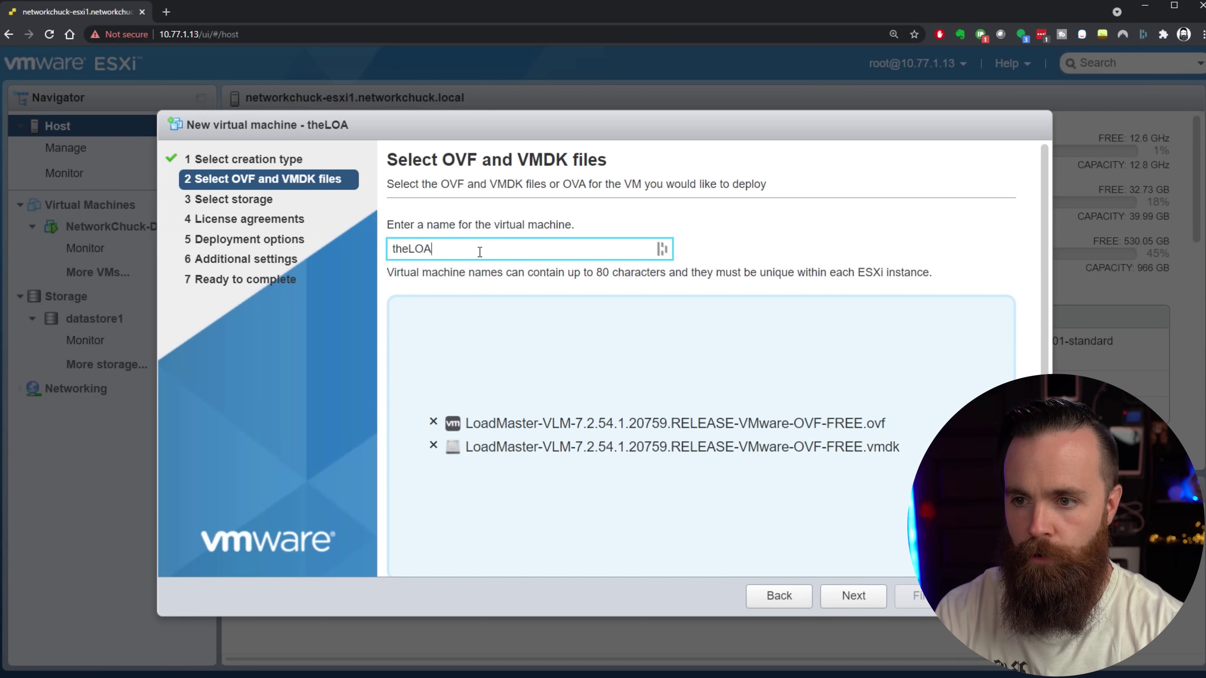
Keep datastore1 and map the Farm network to NetworkChuck-MAIN, reaching the summary.
left_click(859, 597)
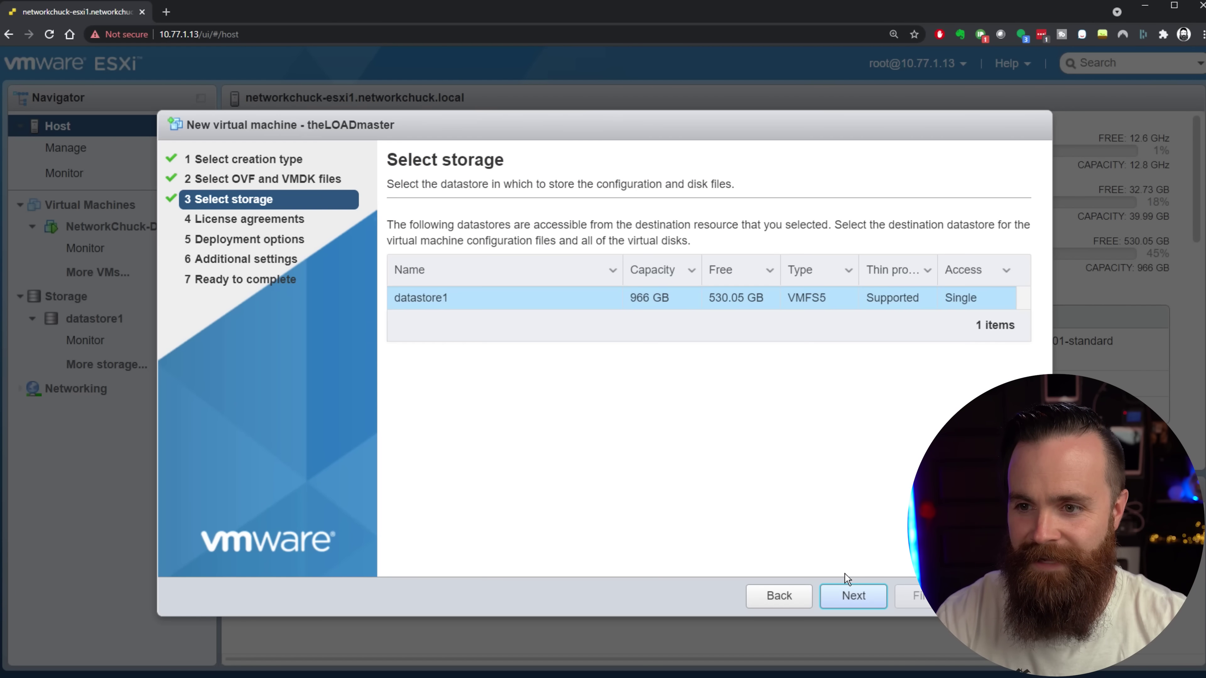
left_click(845, 595)
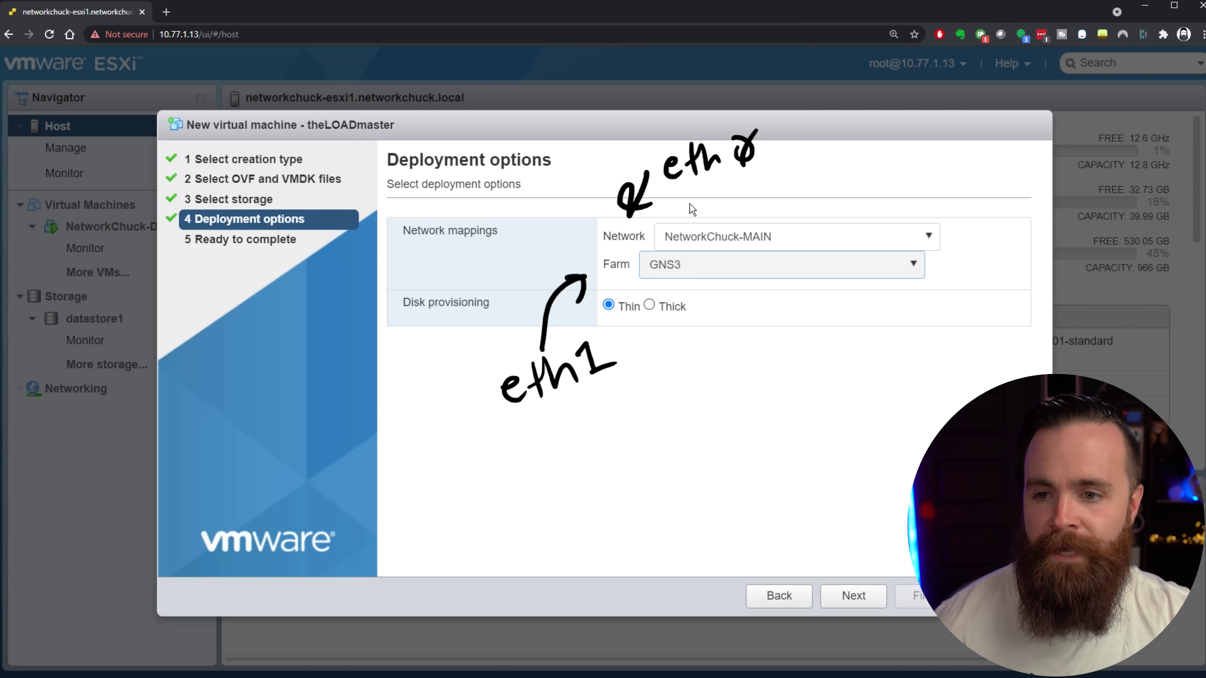
left_click(699, 274)
left_click(761, 425)
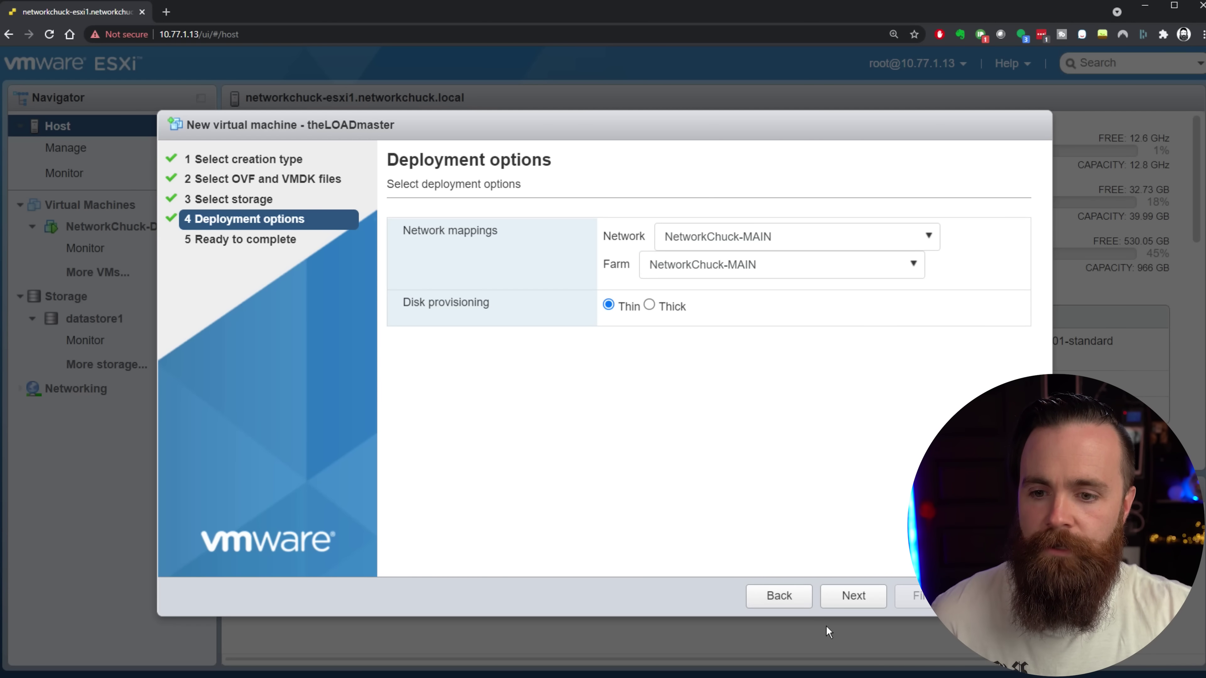
left_click(844, 601)
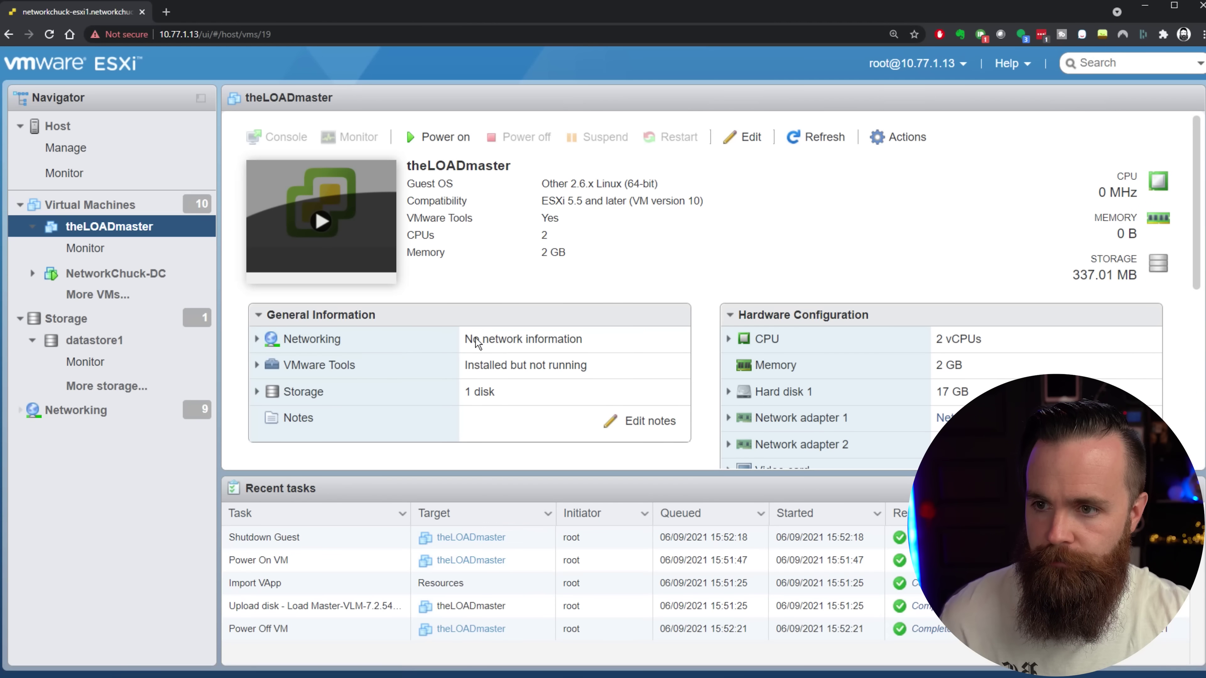
Set the adapter MACs to 00:00:00:00:00:01 and 00:00:00:00:00:02, save, and open theLOADmaster's console.
left_click(748, 138)
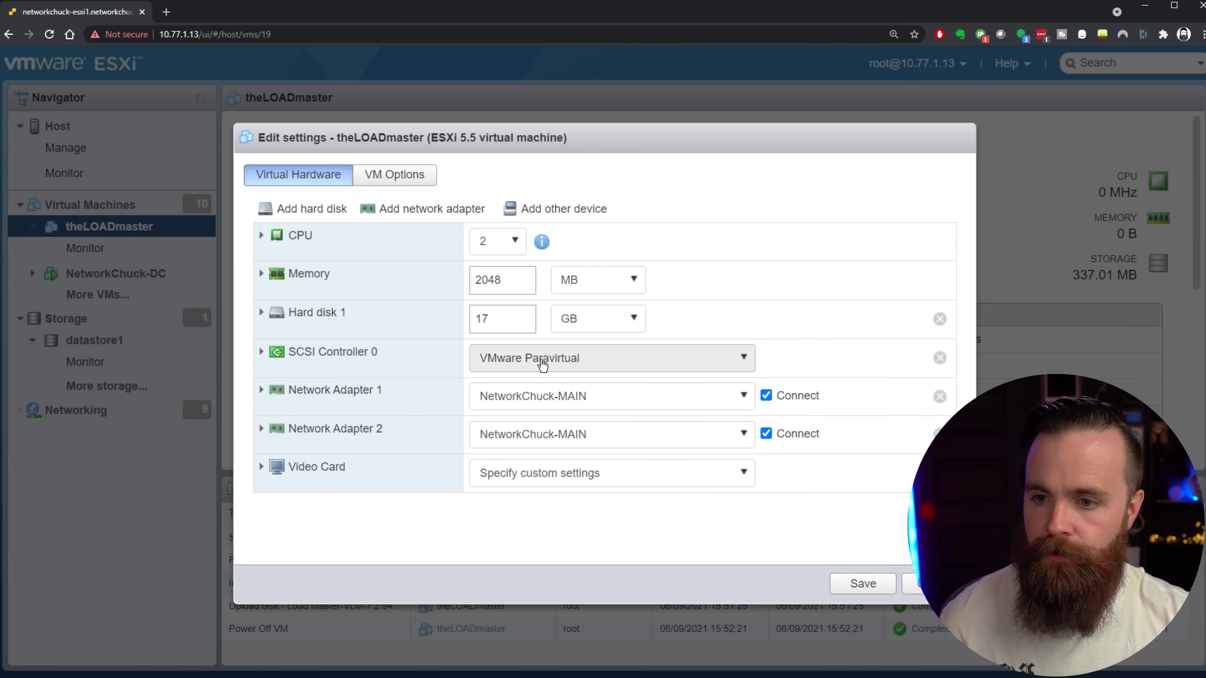
left_click(261, 391)
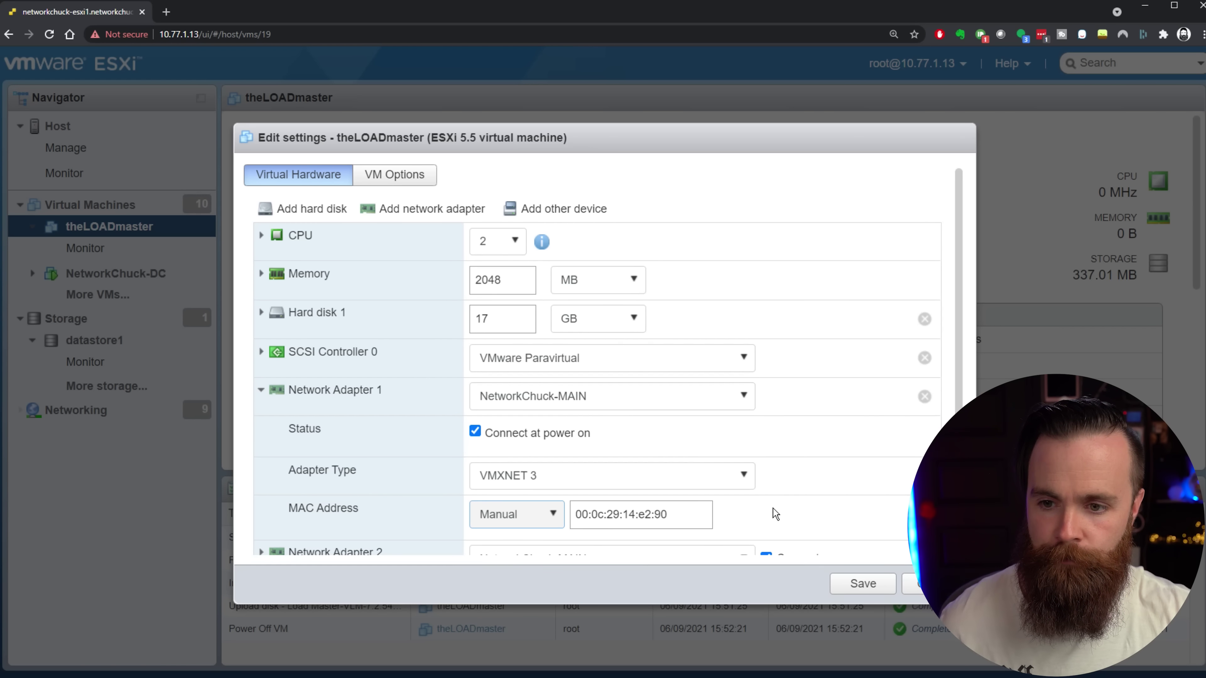
triple_click(694, 521)
type("00:00:00:00:00:01")
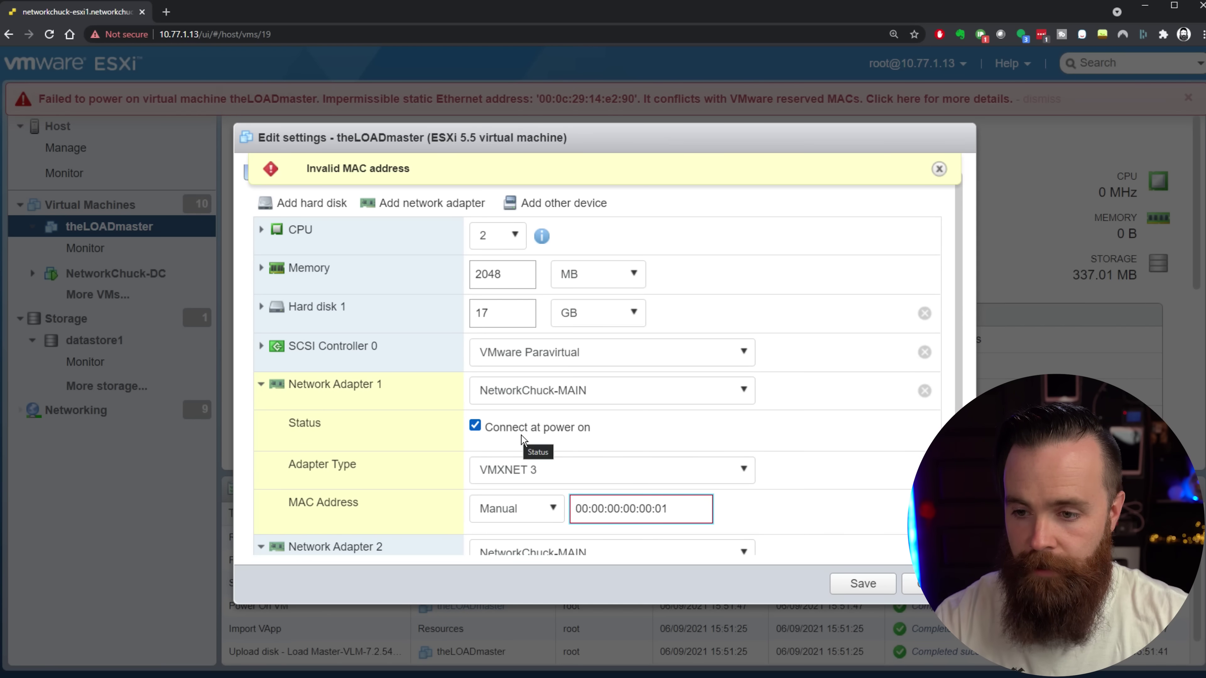
scroll(427, 439, "down", 4)
left_click_drag(688, 482, 599, 480)
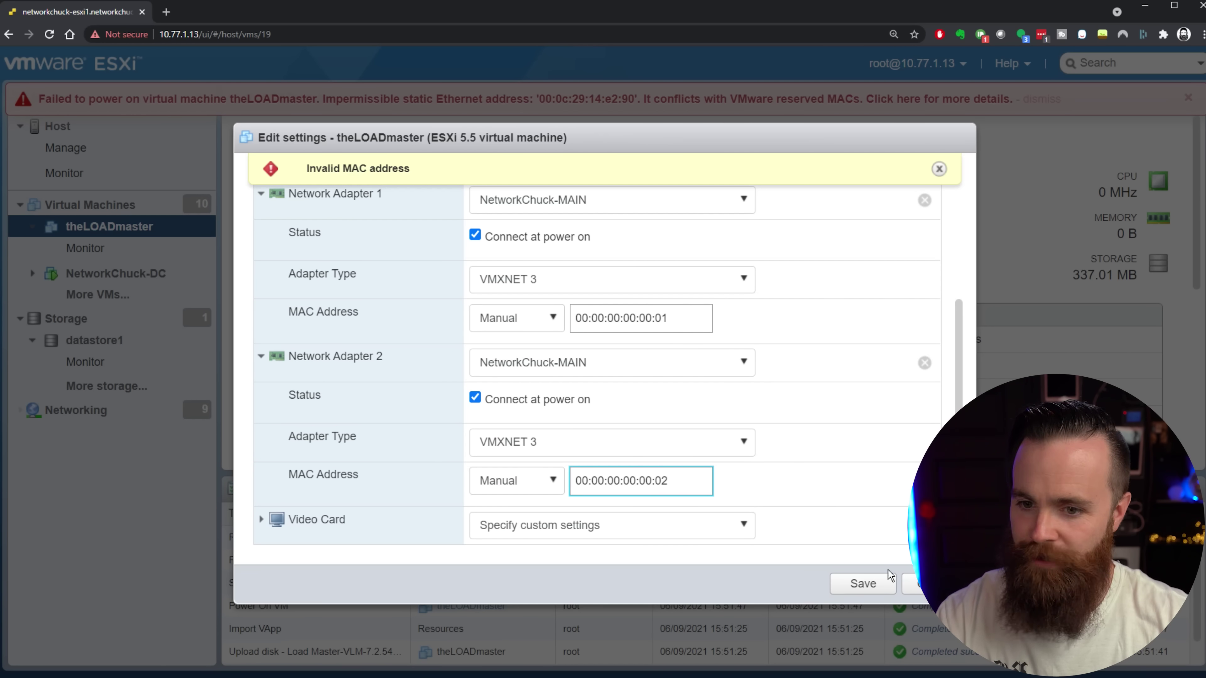
left_click(894, 580)
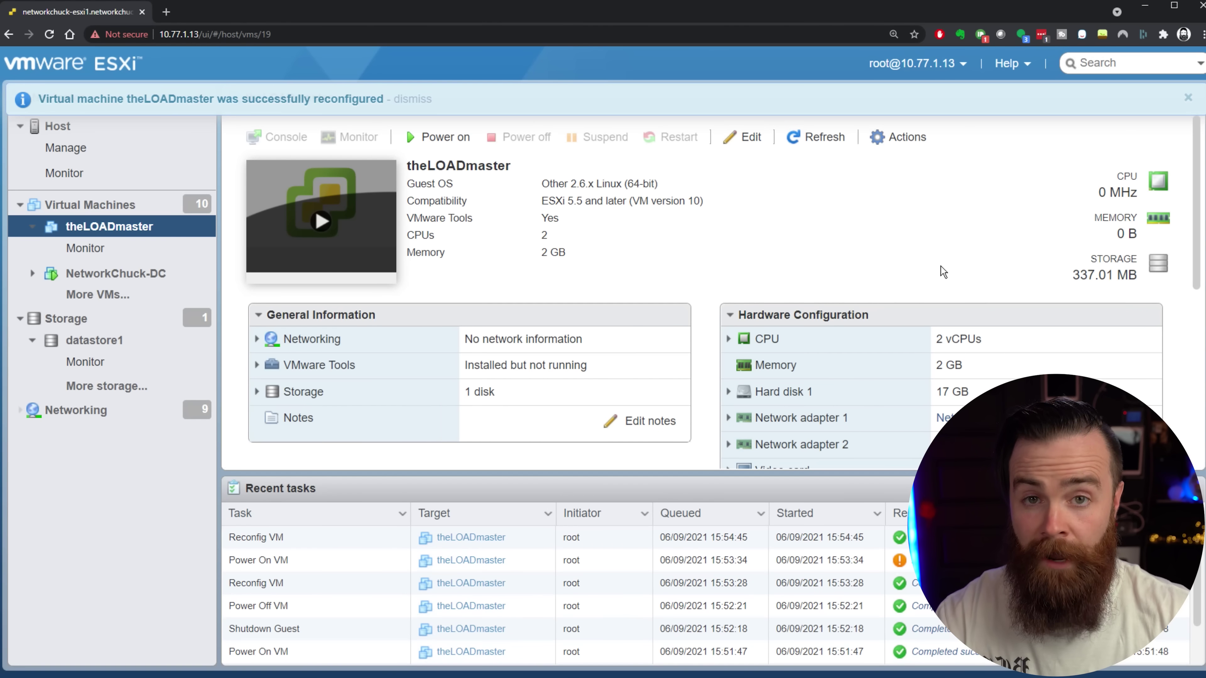
left_click(326, 232)
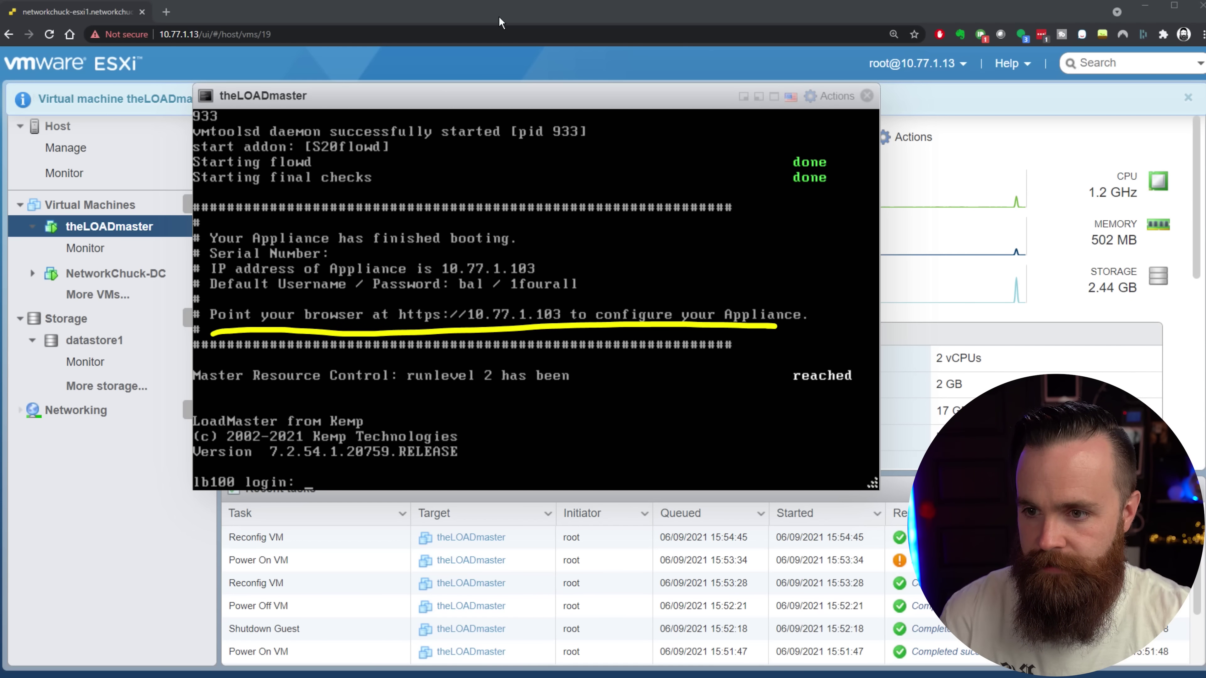
Open the appliance in a new tab past the certificate warning and accept the licence agreement.
left_click(167, 12)
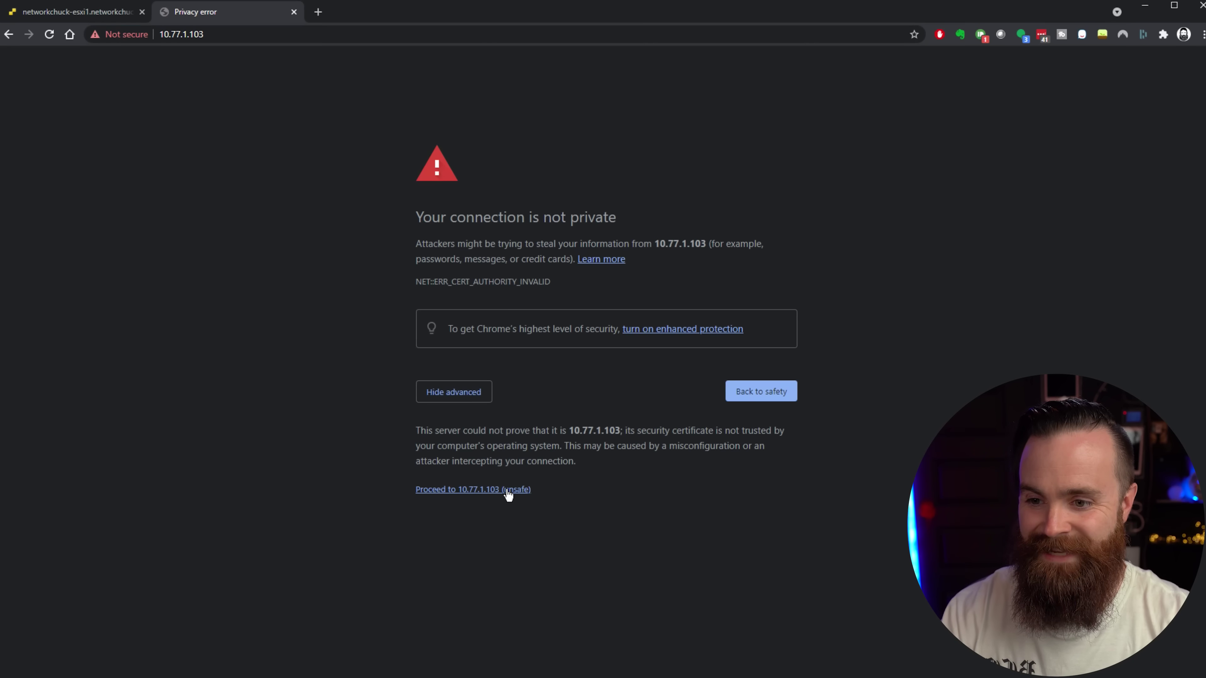
left_click(507, 490)
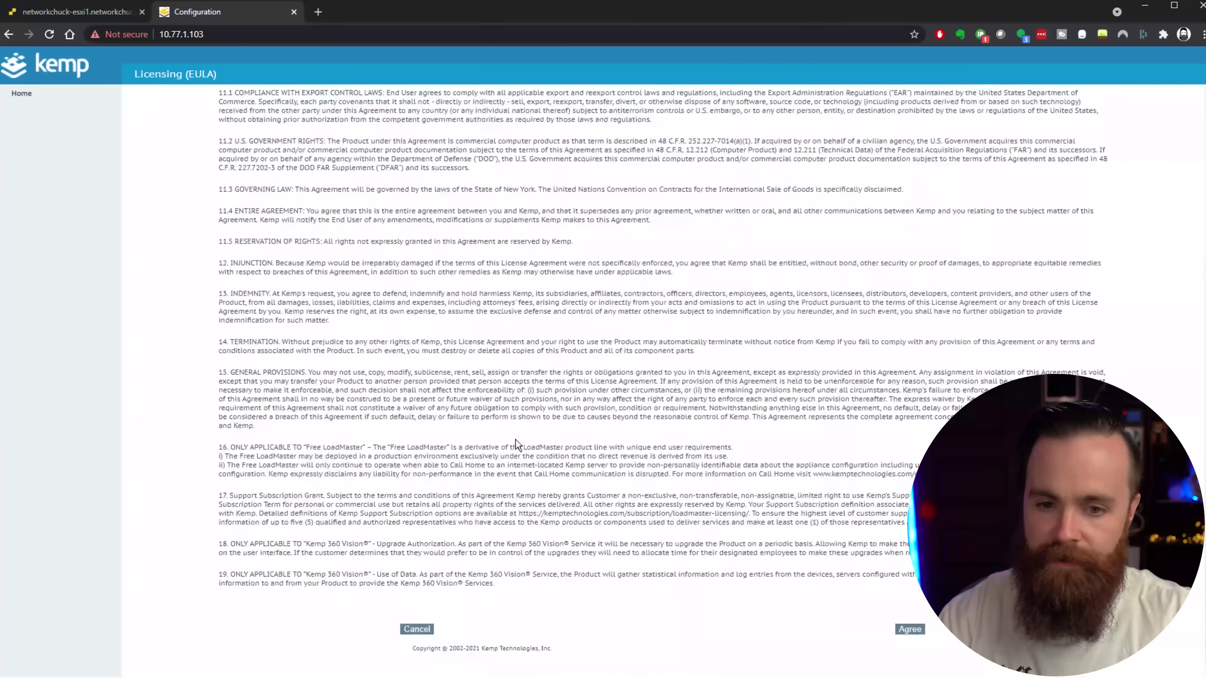
left_click(906, 626)
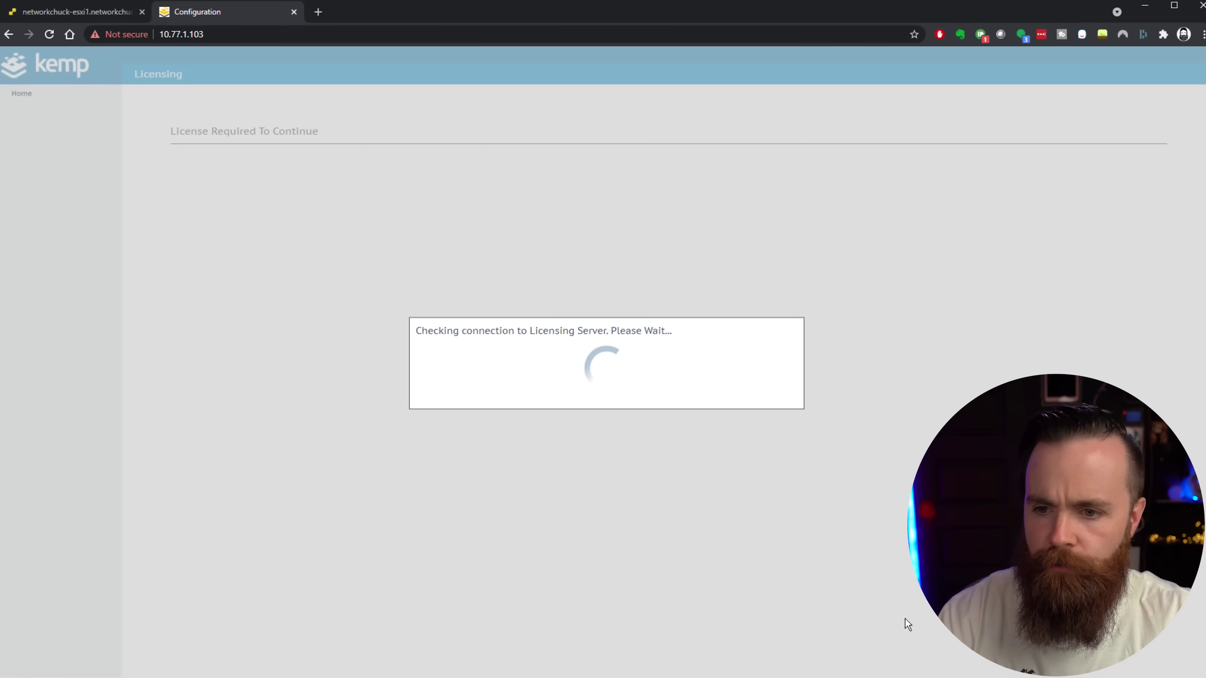
key("ctrl+plus")
key("ctrl+plus")
key("ctrl+plus")
key("ctrl+plus")
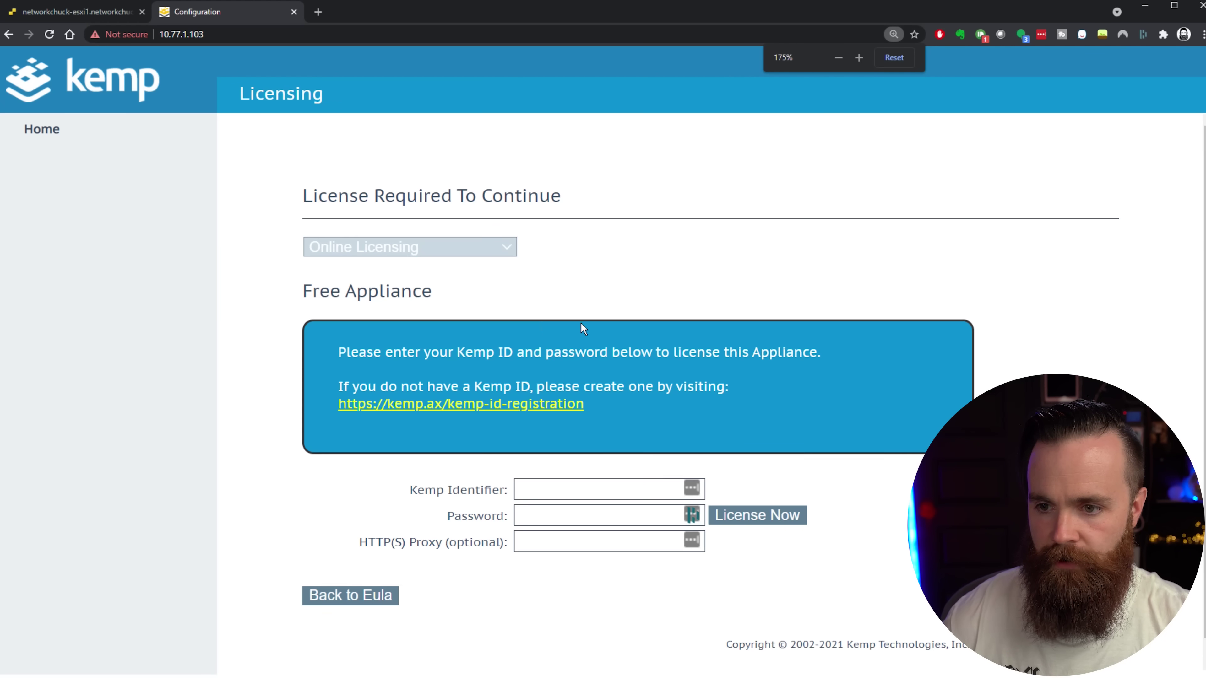
scroll(579, 322, "down", 1)
Enter the Kemp ID, activate the Free LoadMaster licence, and continue to password setup.
left_click(598, 467)
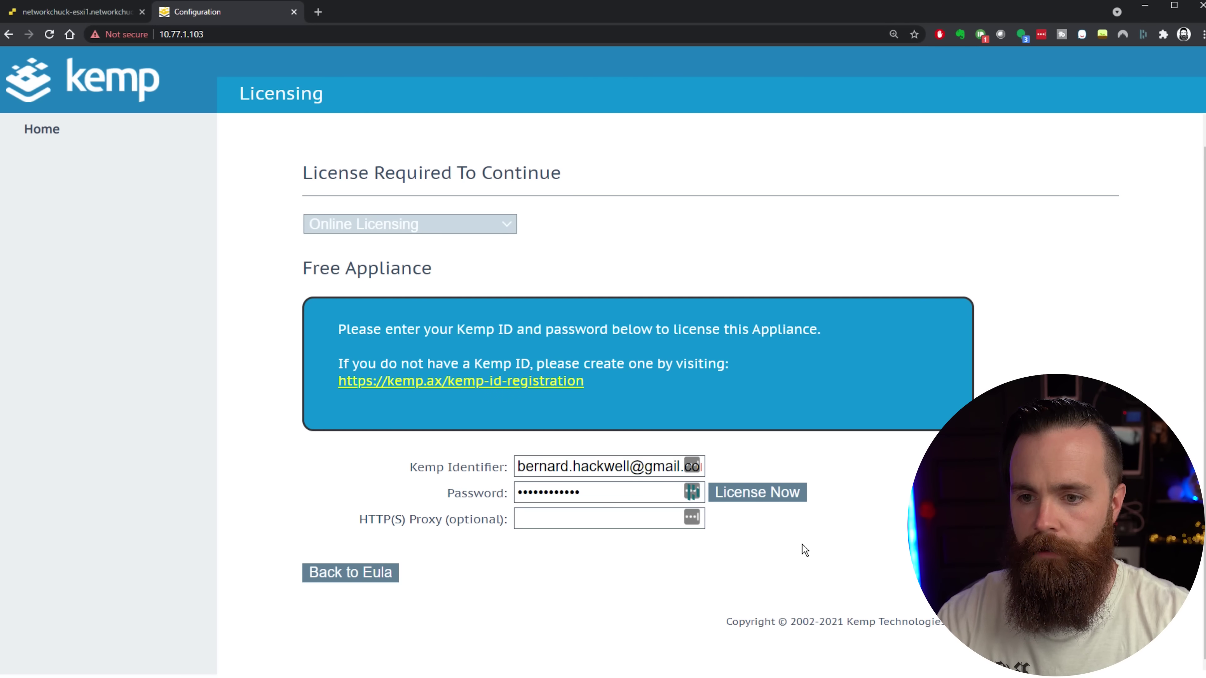
left_click(791, 496)
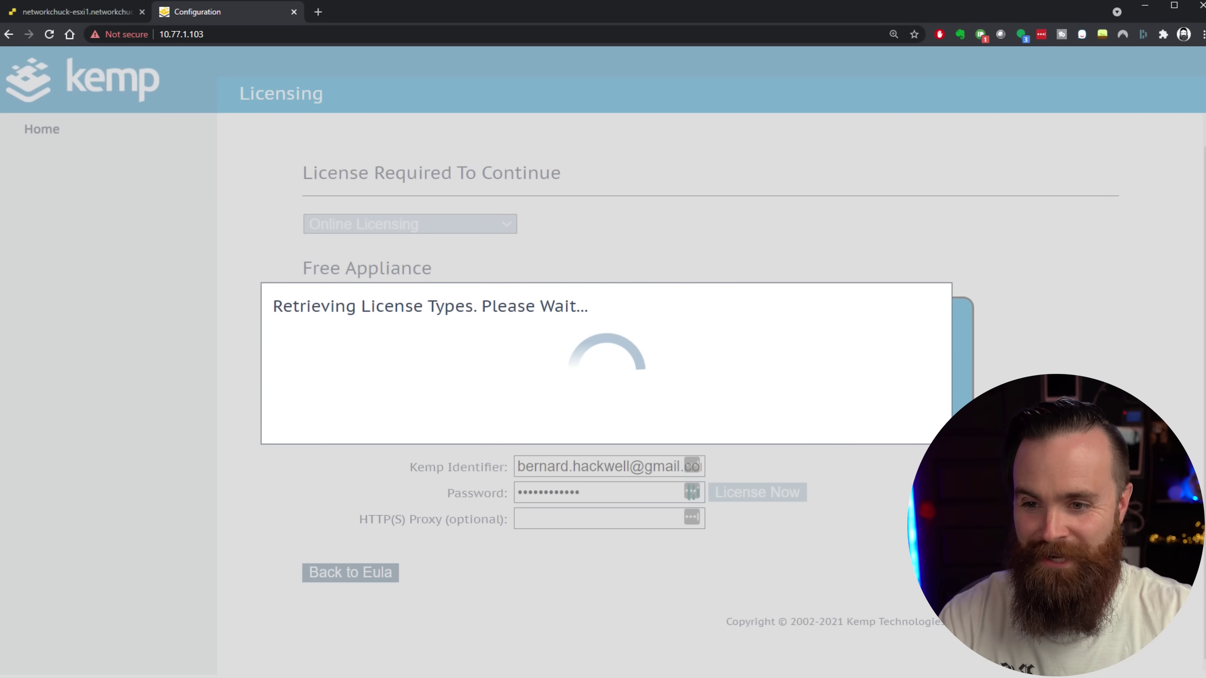
scroll(968, 403, "down", 3)
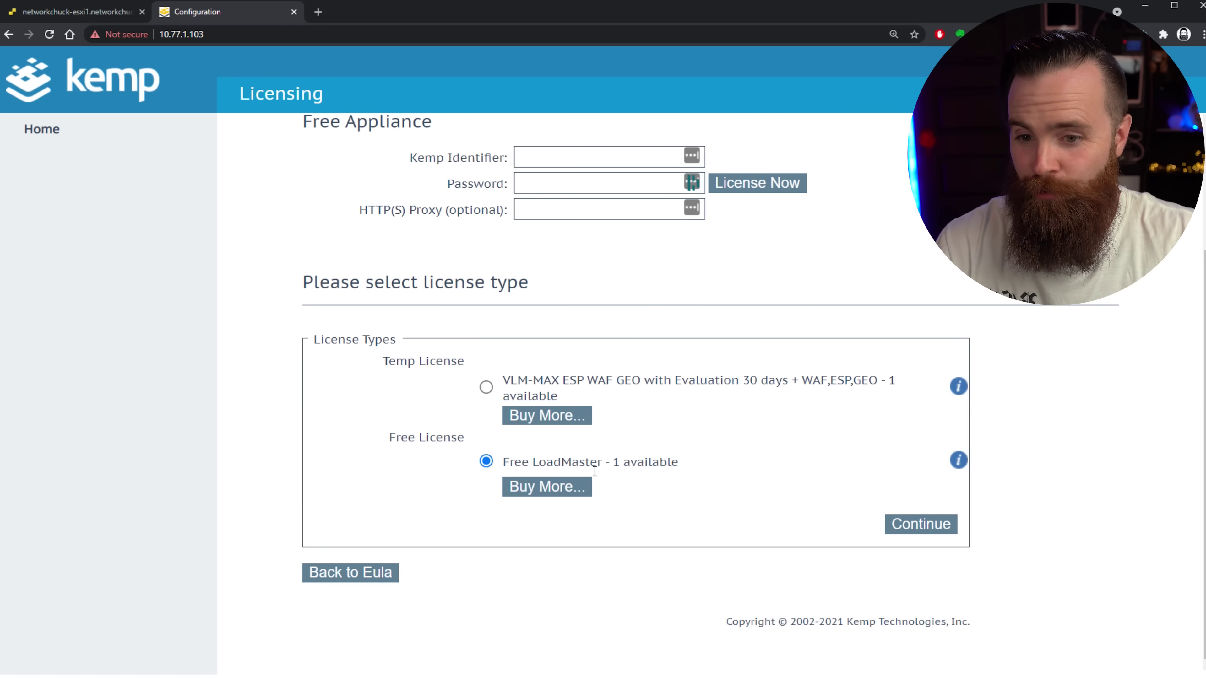
left_click(920, 524)
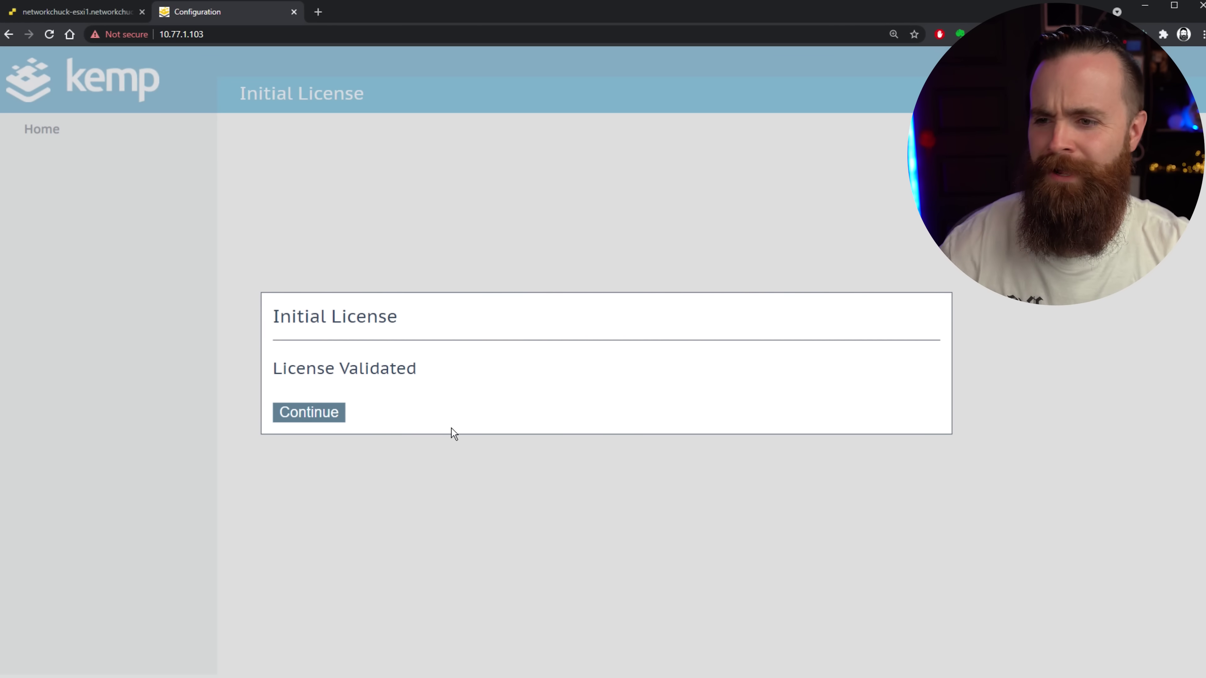
left_click(306, 417)
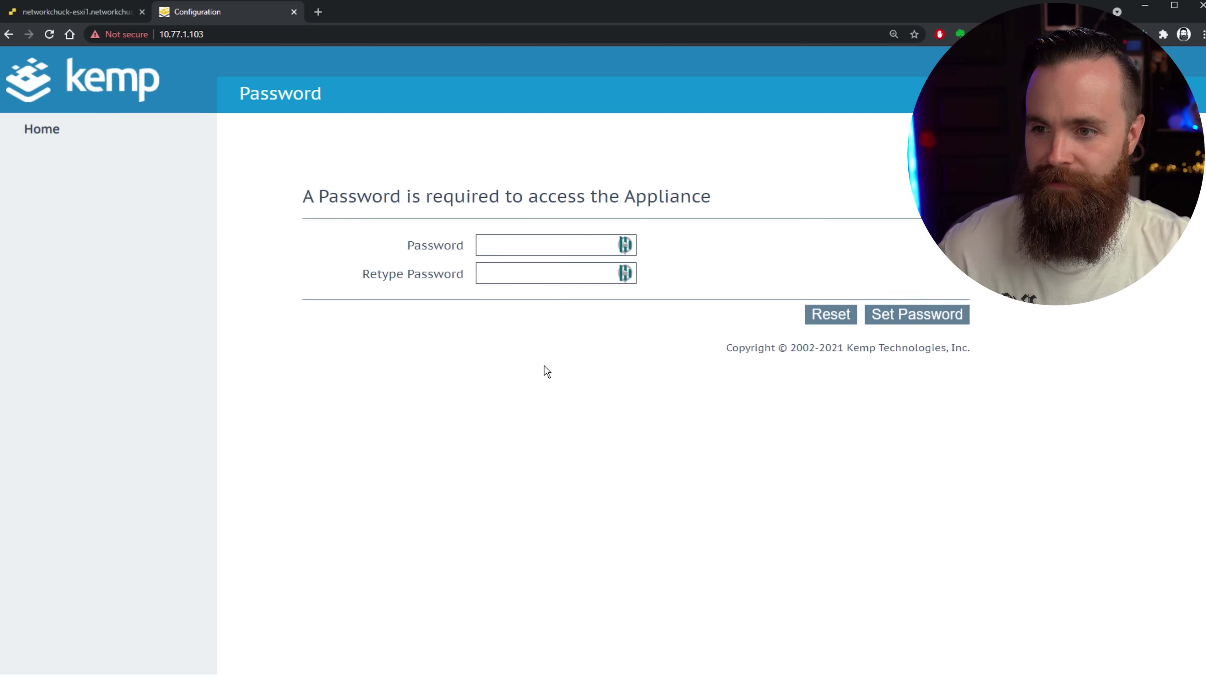
left_click(541, 250)
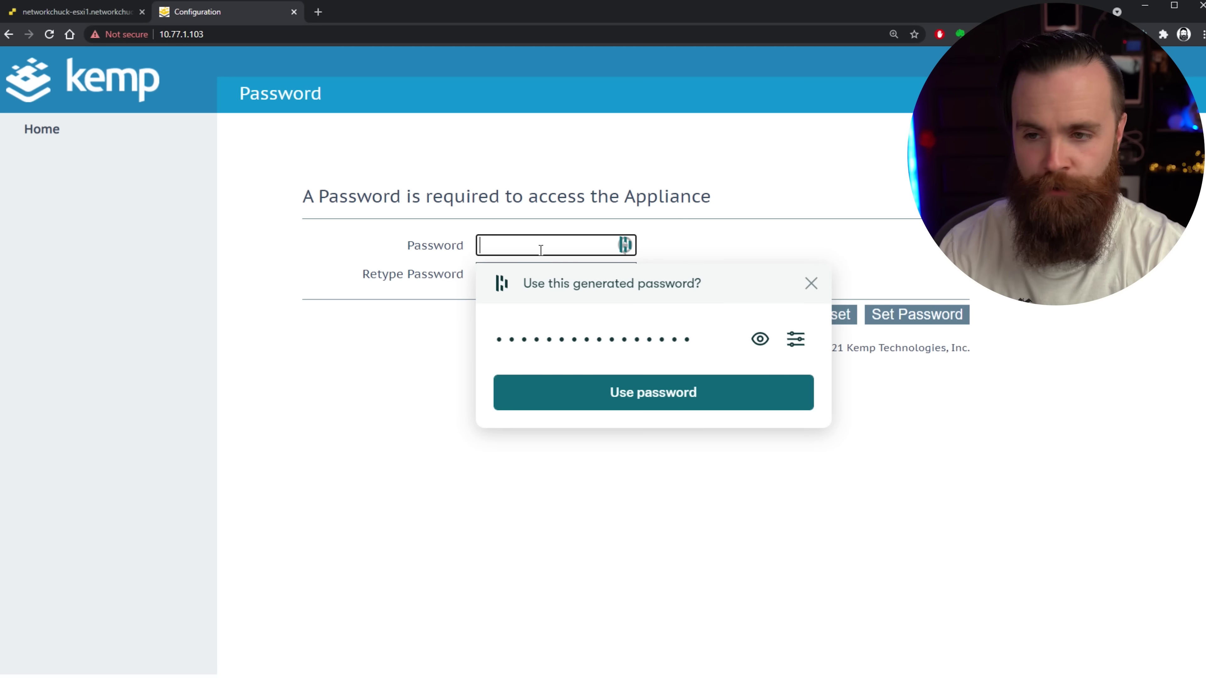
Set the generated admin password, then enter the username and password in the sign-in prompt.
left_click(653, 392)
left_click(917, 314)
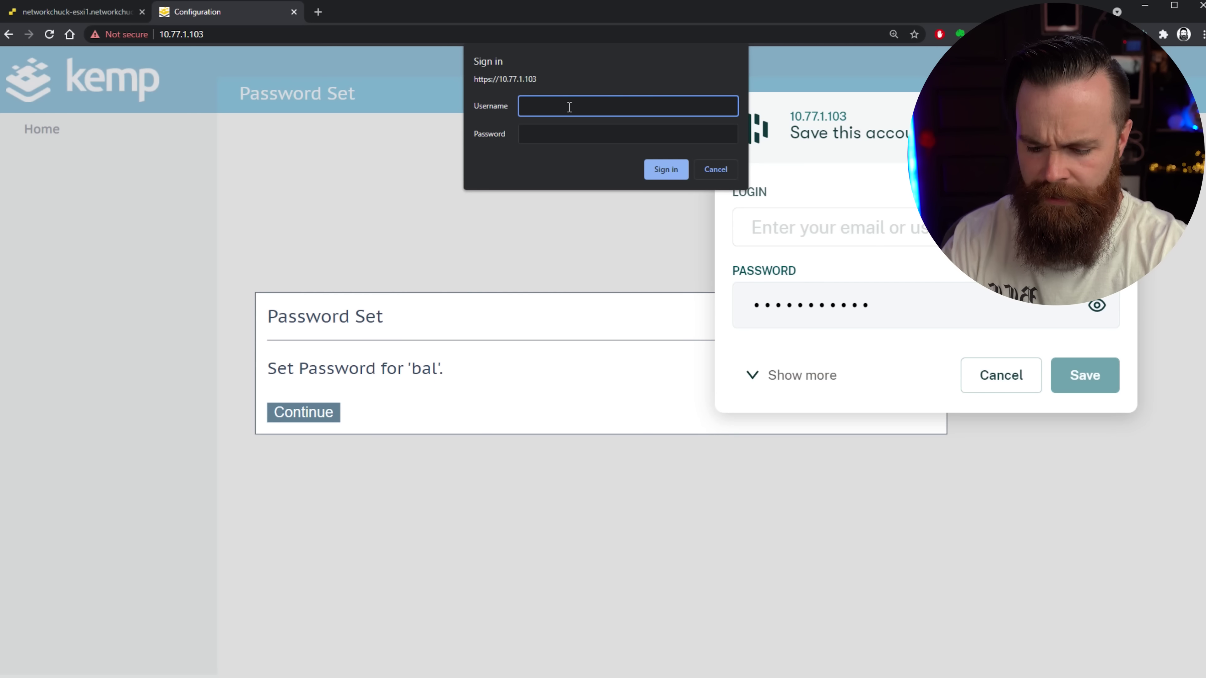
type("bal")
key("Tab")
type("•••")
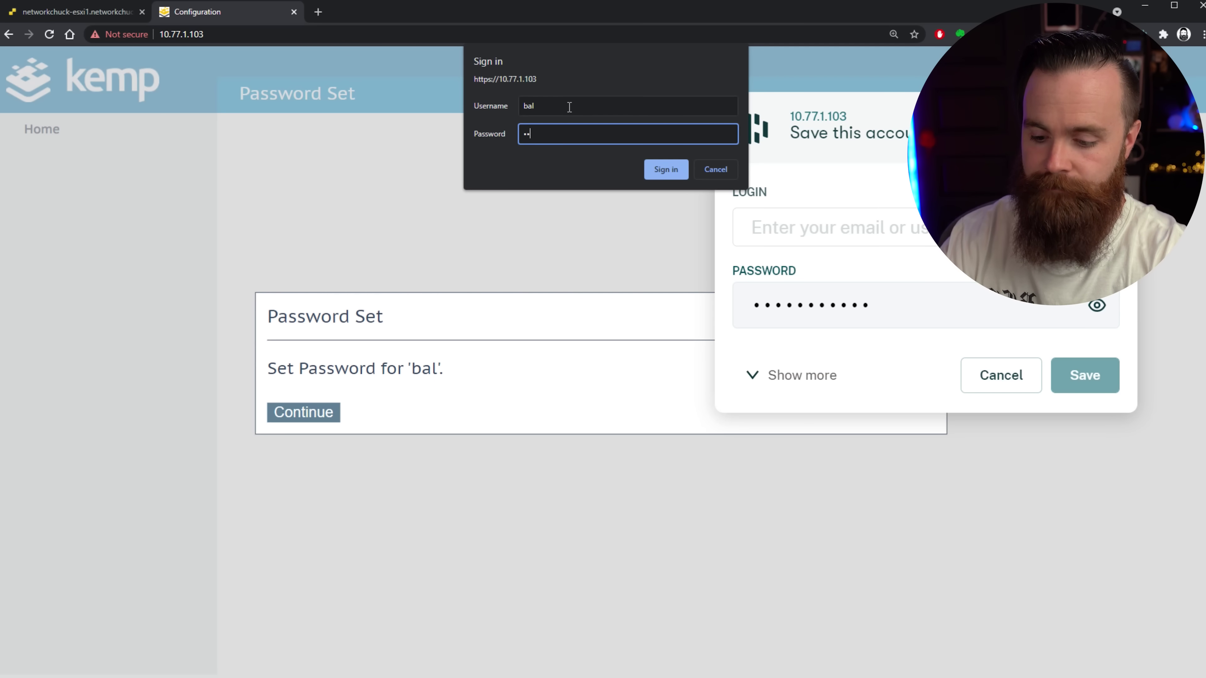
type("•••••••••")
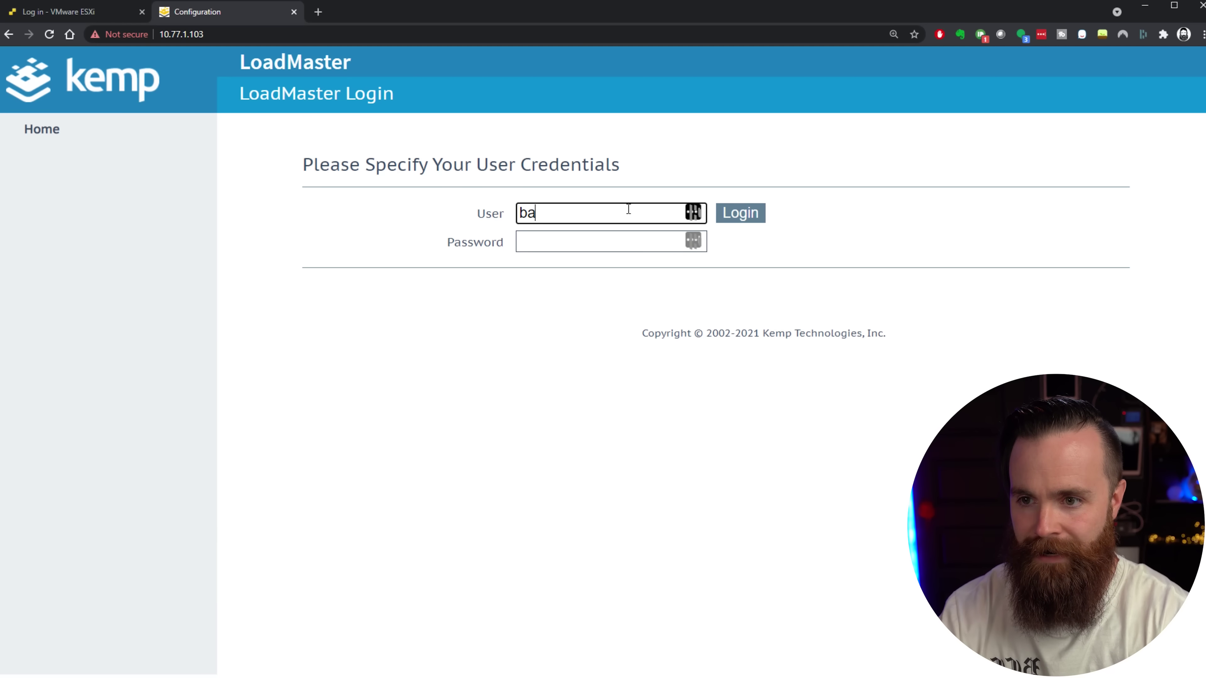
Log in to the LoadMaster and open Virtual Services > Add New.
type("l")
key("Tab")
type("*")
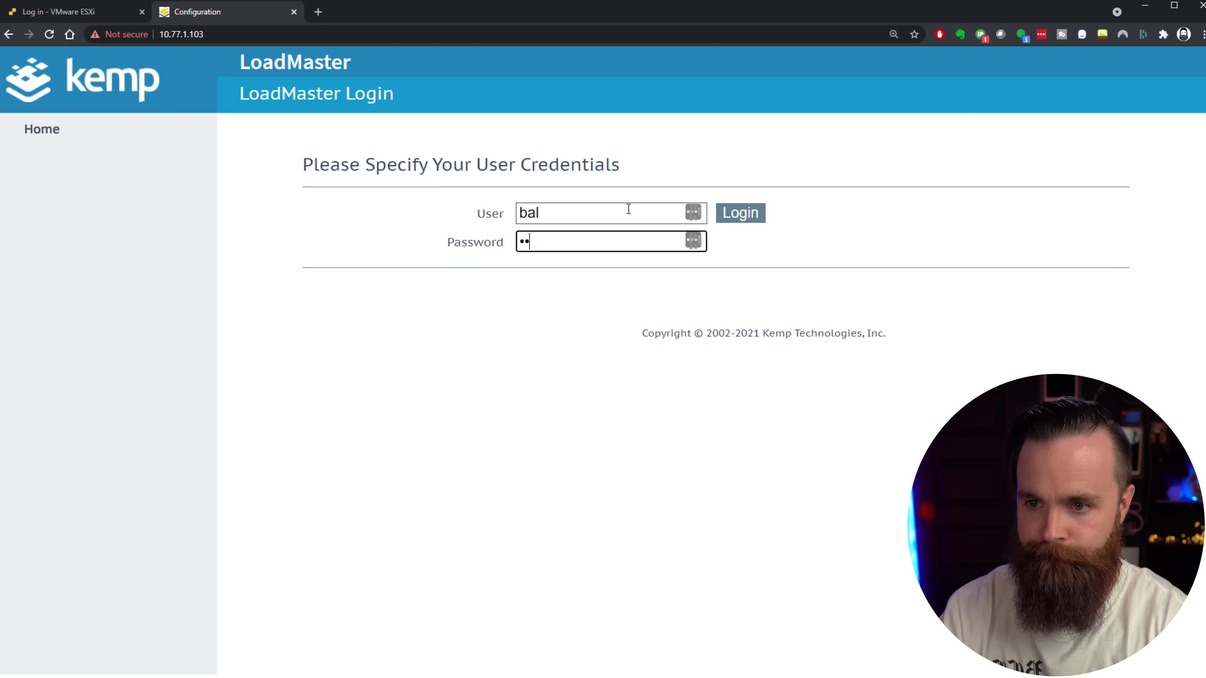
key("Return")
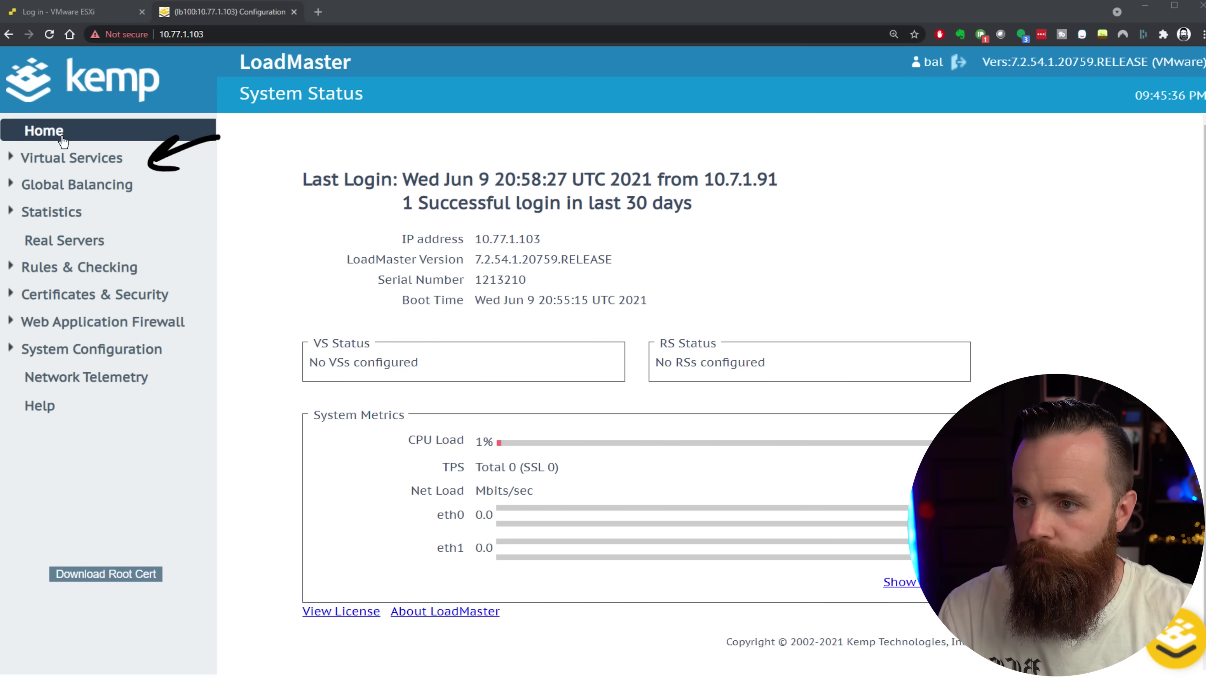
left_click(35, 161)
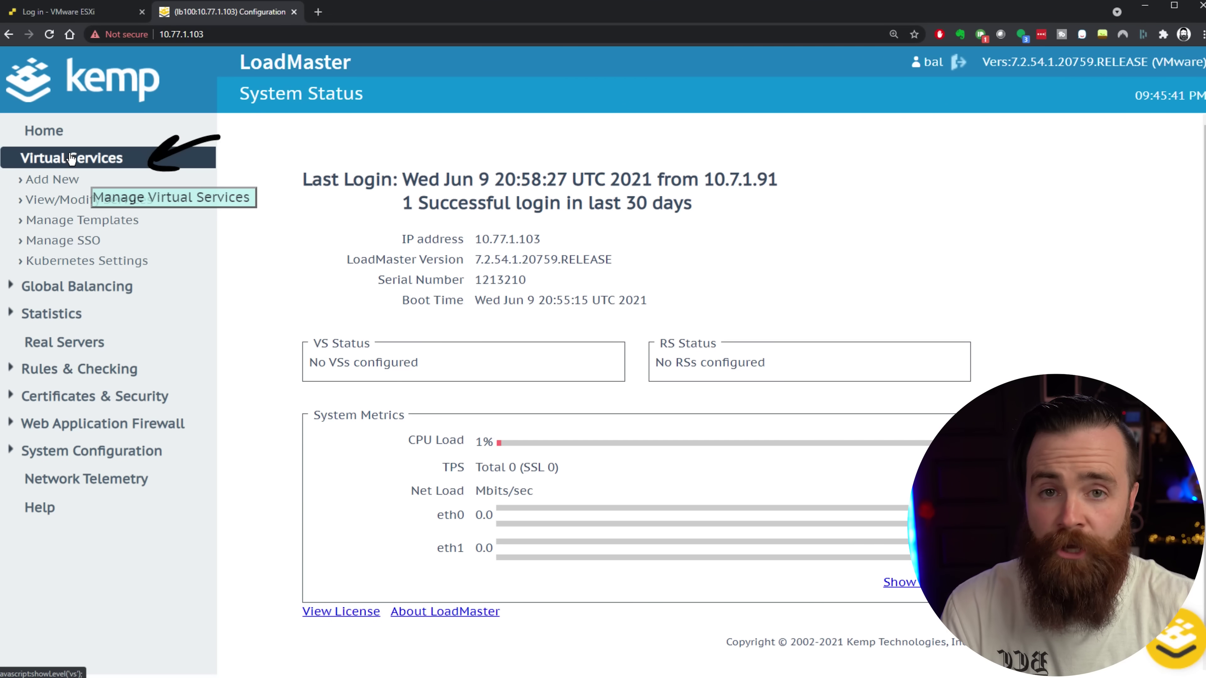
left_click(71, 185)
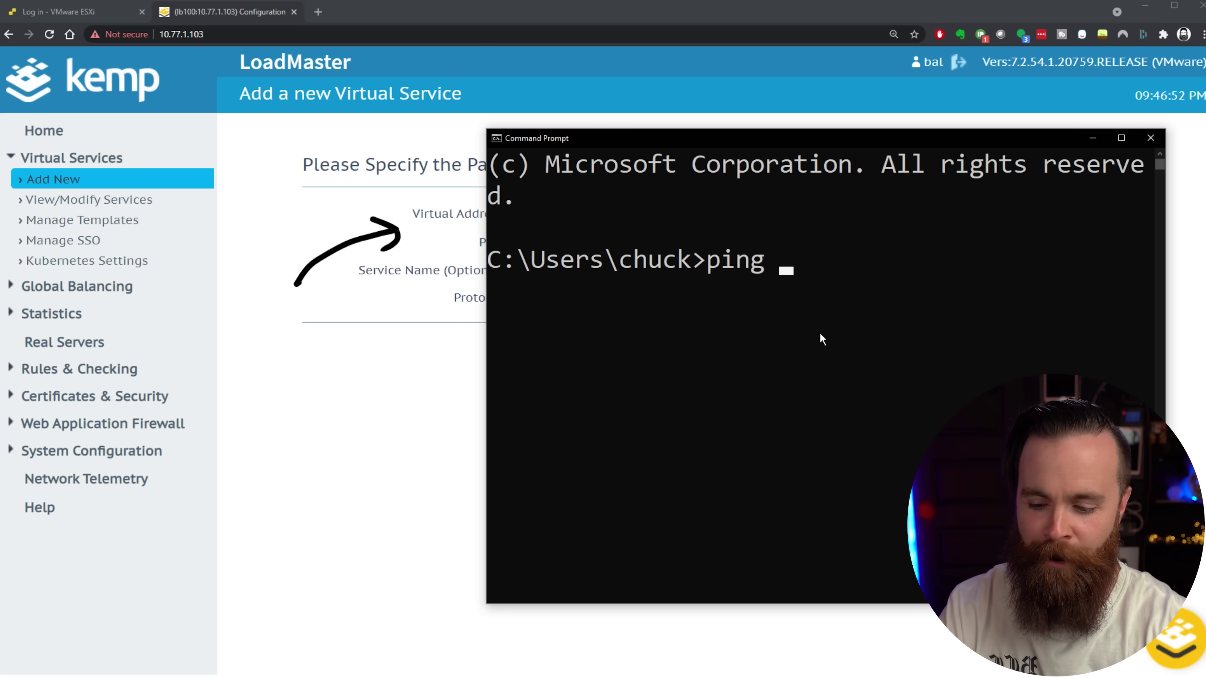
Ping 10.7.1.30 and stop it with Ctrl+C once it reports destination host unreachable.
type("10")
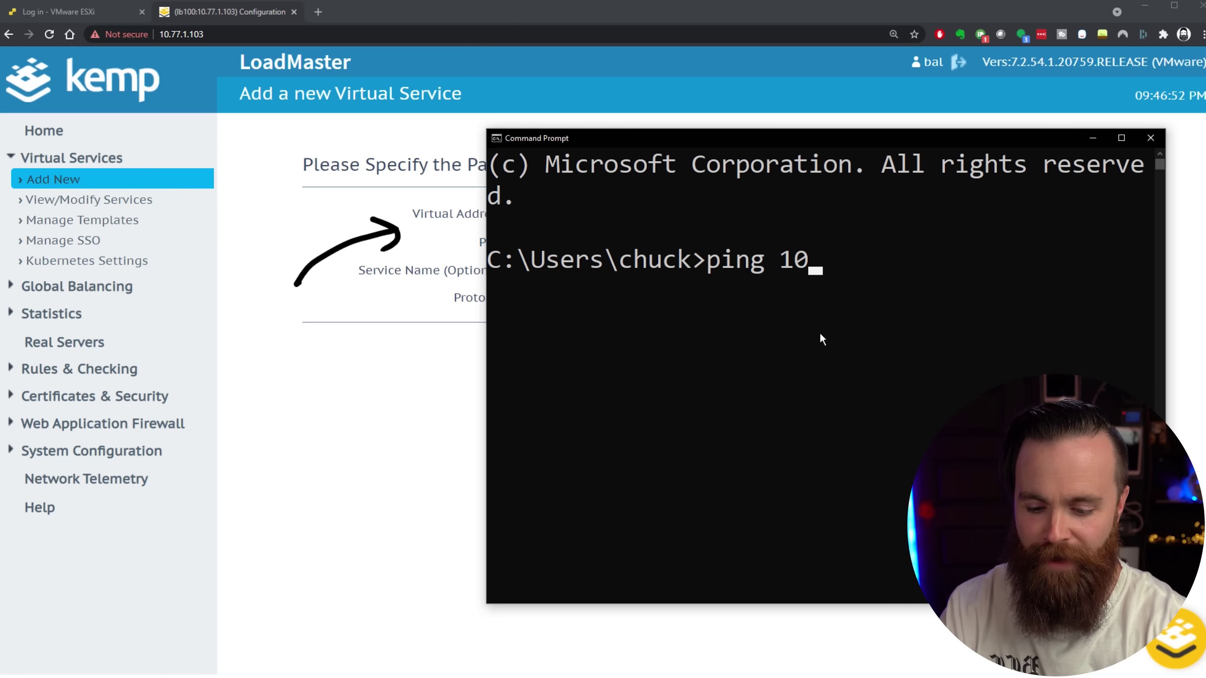
type(".7.1.30")
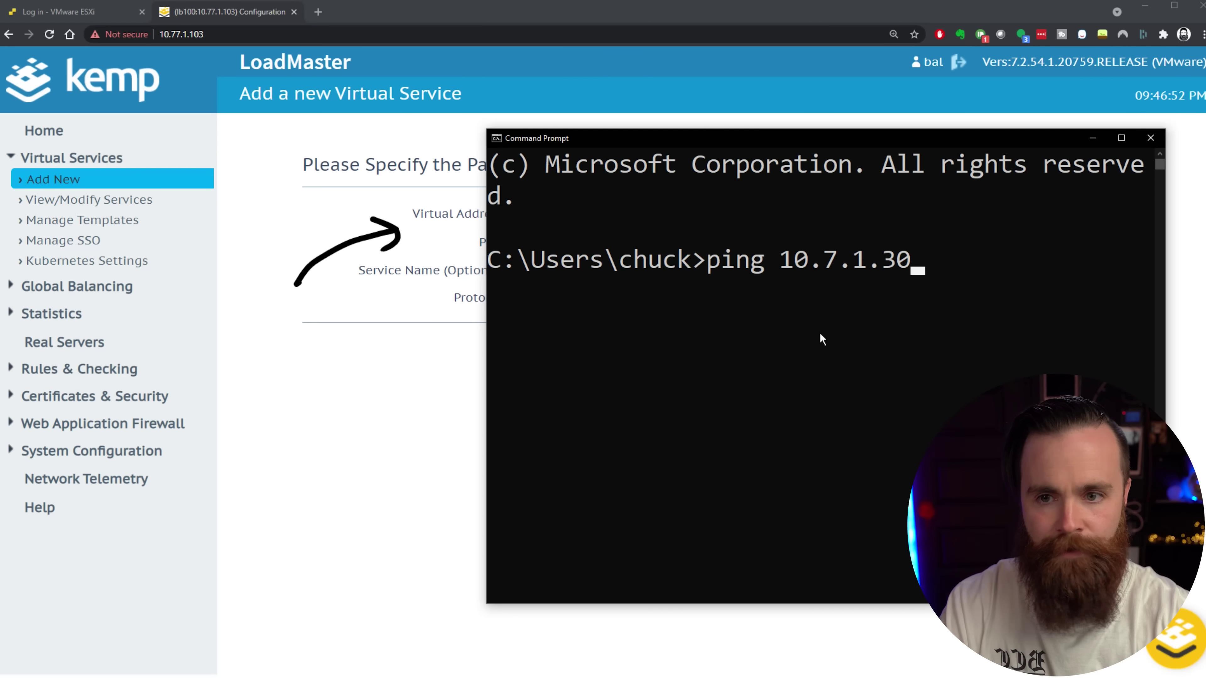
key("Return")
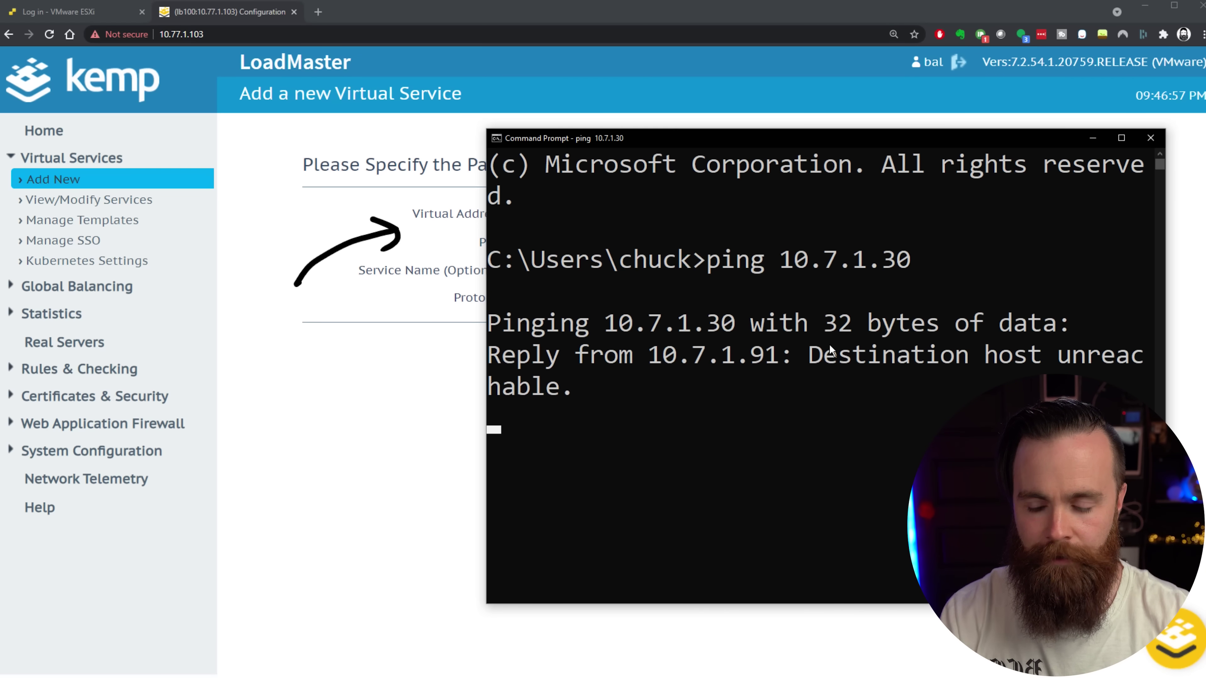
key("ctrl+c")
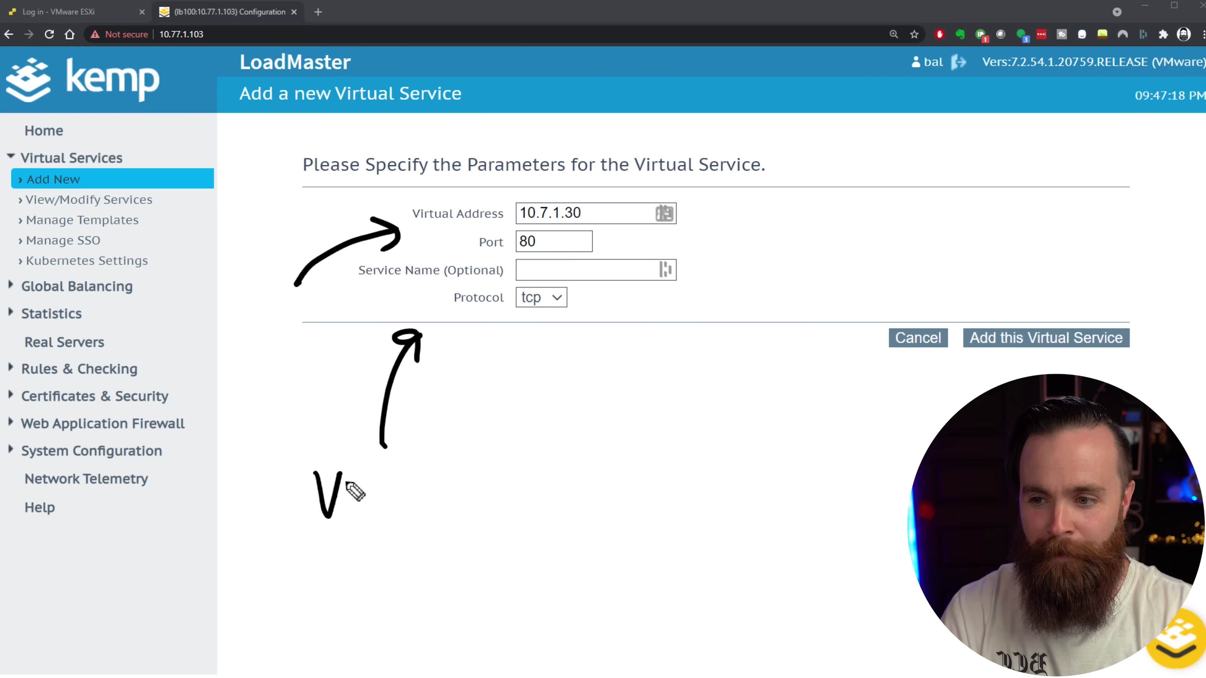
Annotate the 10.7.1.30 field on screen as the Virtual IP Address.
left_click_drag(357, 469, 357, 510)
left_click_drag(370, 473, 373, 487)
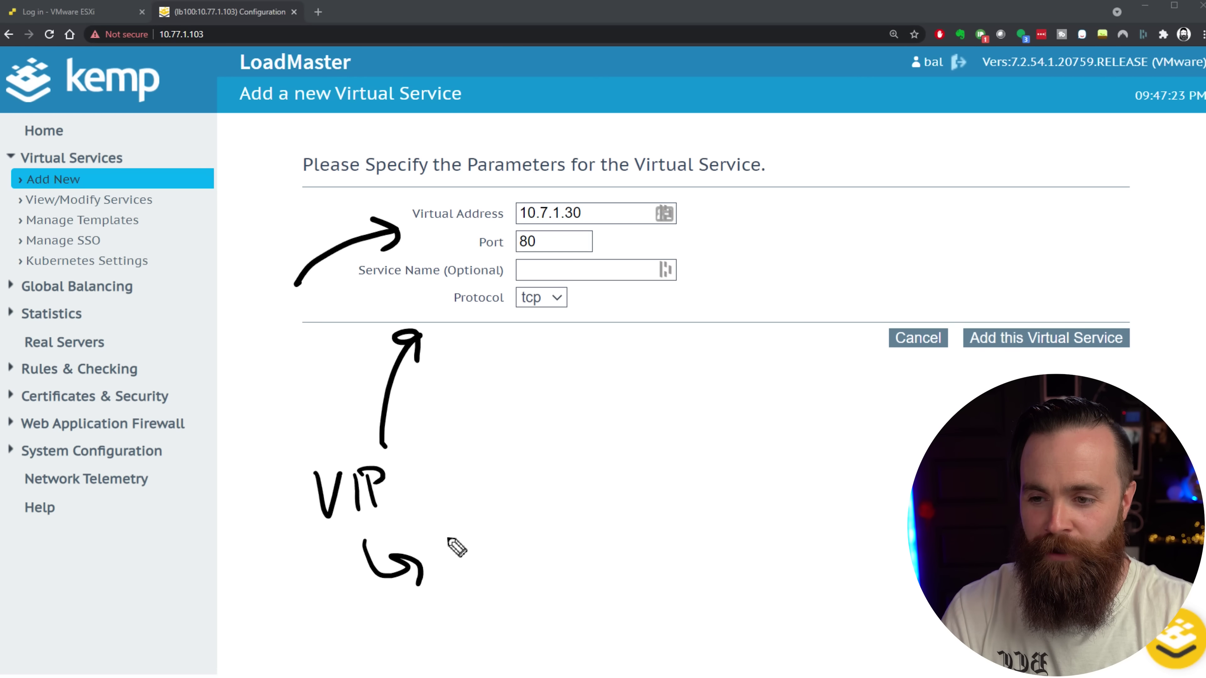
left_click(571, 585)
left_click(597, 579)
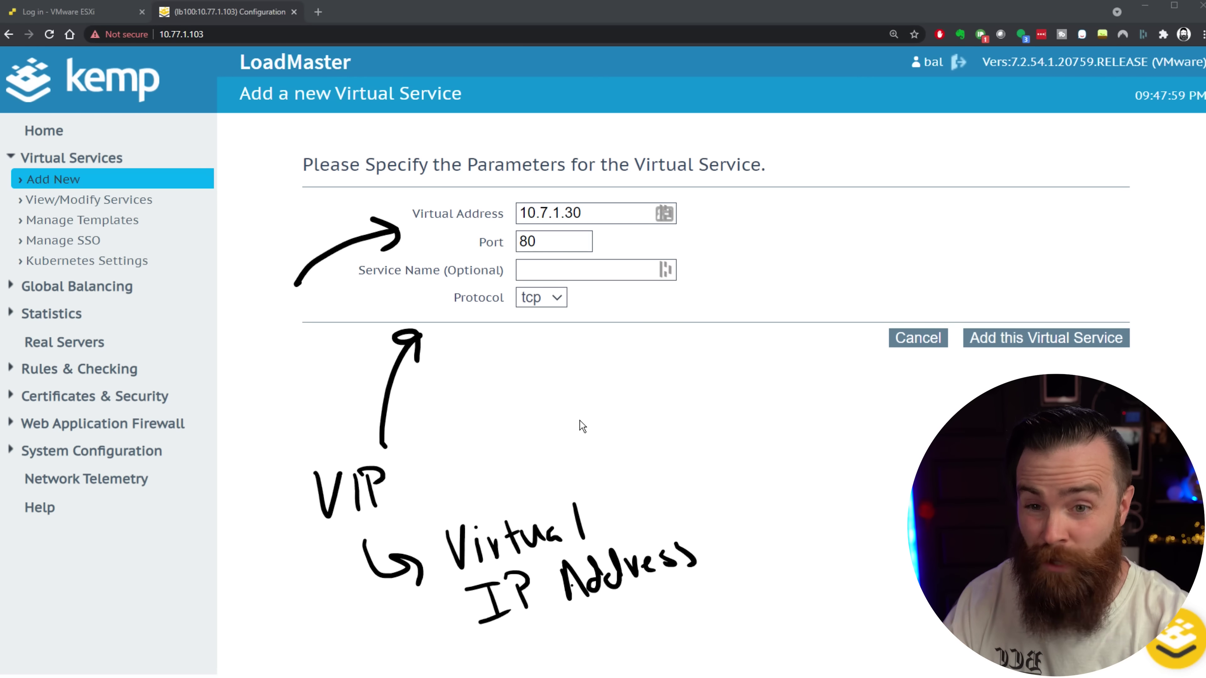
Set the port to 443 and name the service theDoor.
left_click(549, 237)
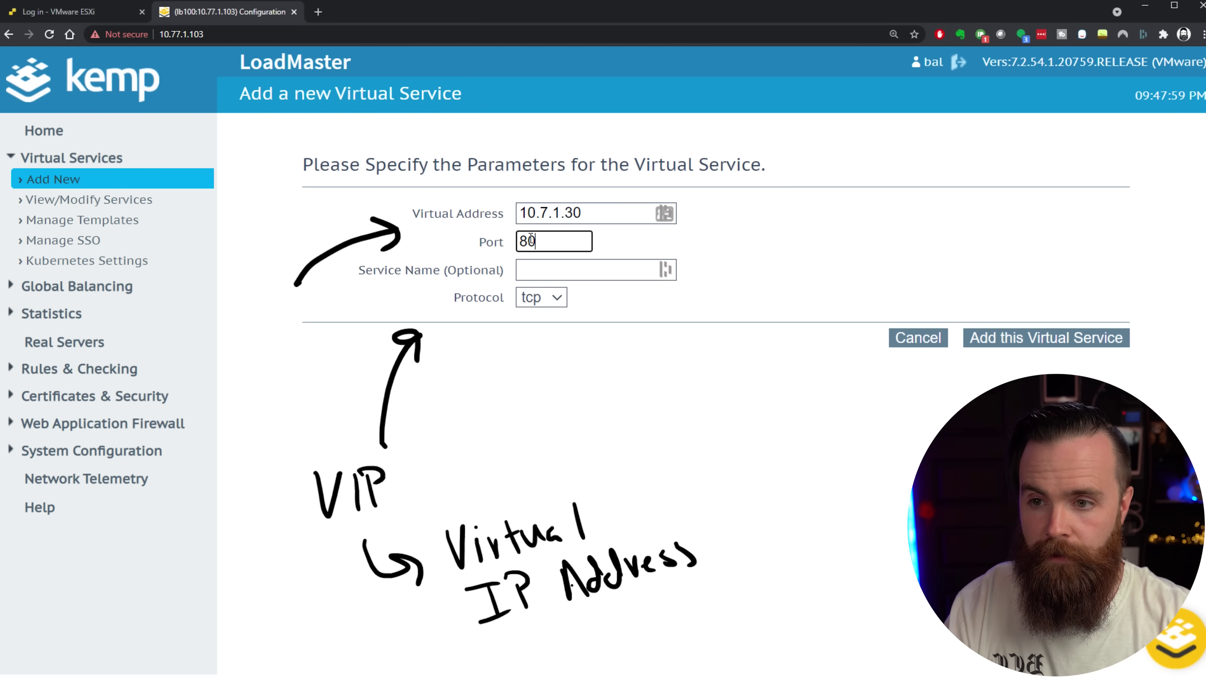
type("433")
key("BackSpace")
key("BackSpace")
type("43")
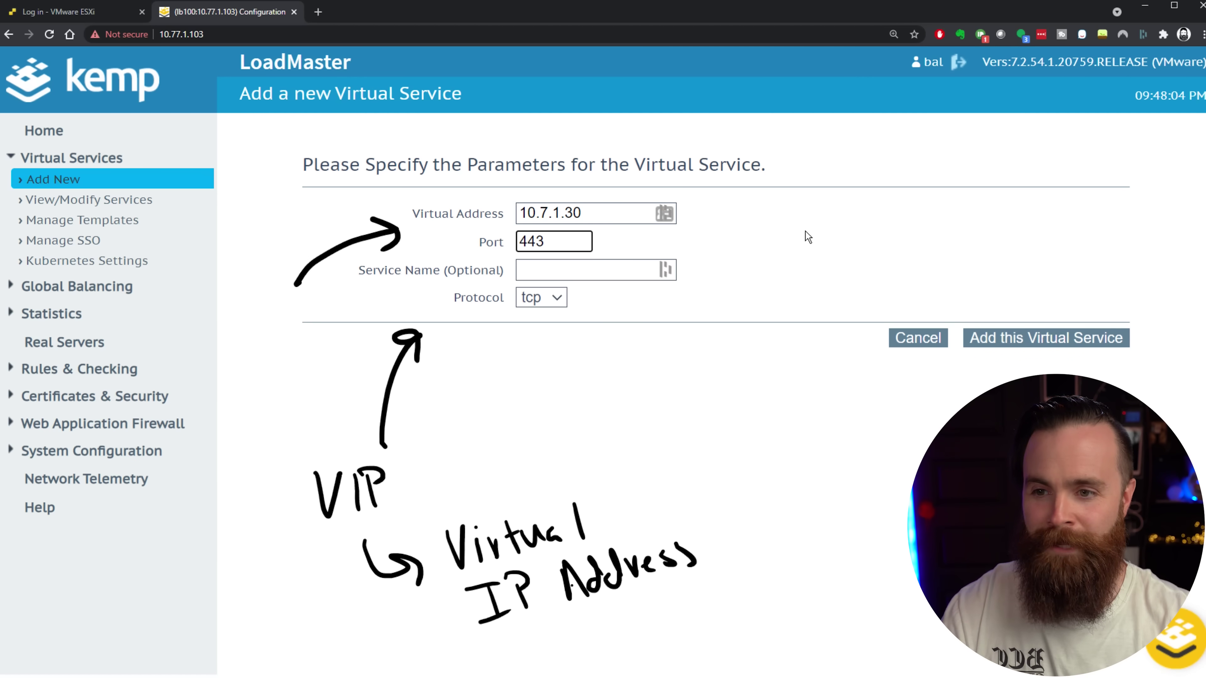
left_click(592, 262)
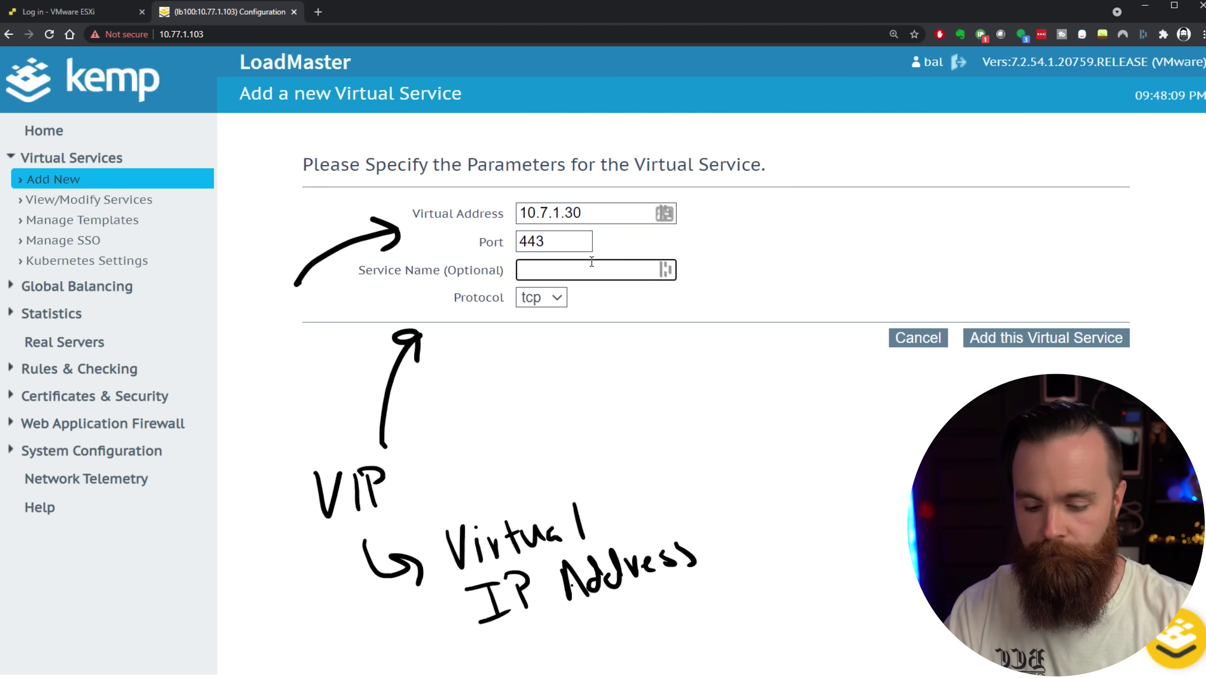
type("theDorr")
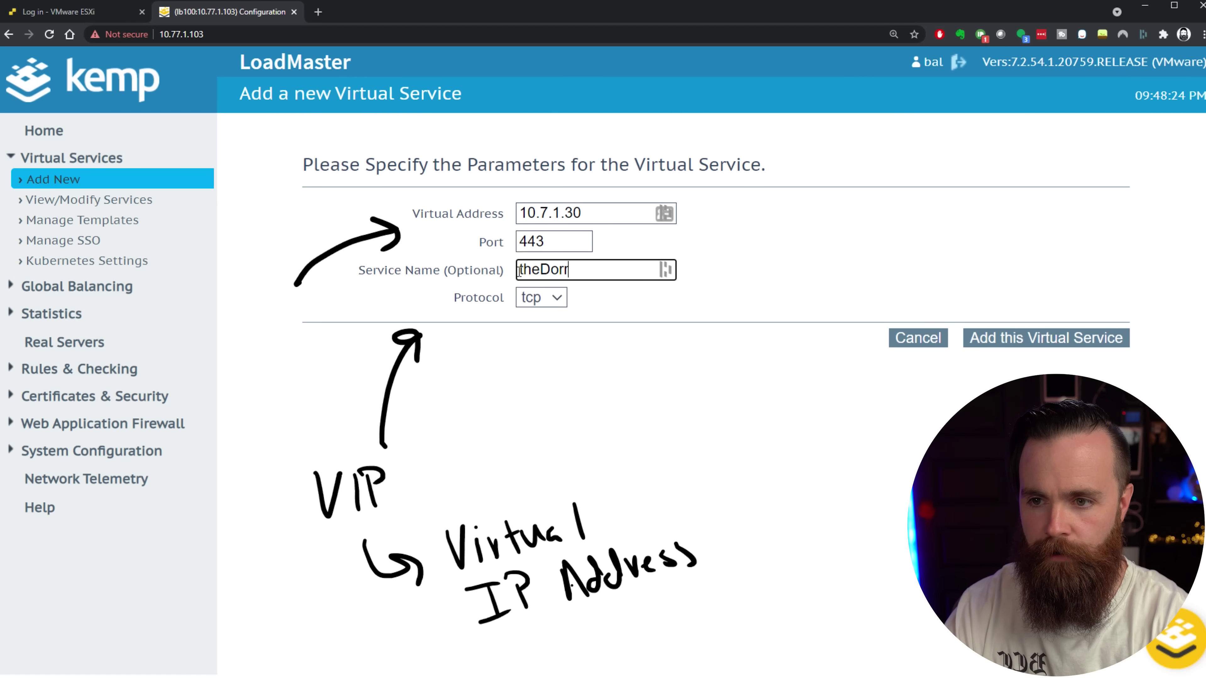
type("r")
left_click(558, 289)
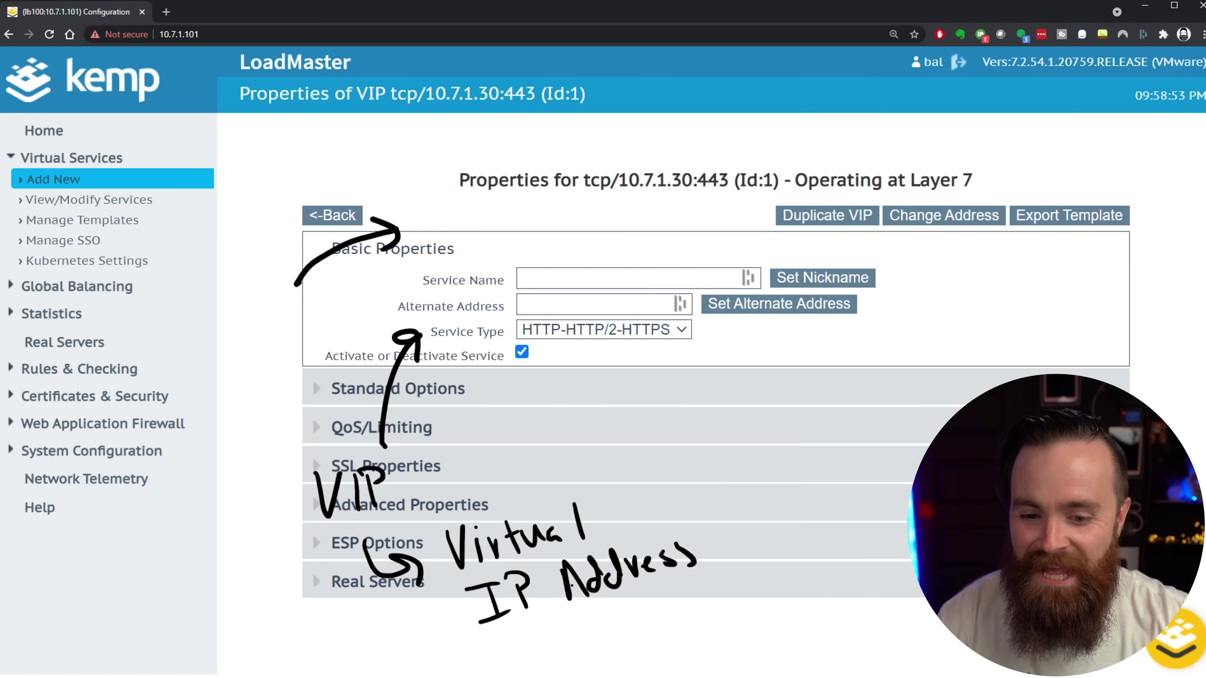
key("alt+Tab")
left_click(844, 408)
key("Escape")
key("Up")
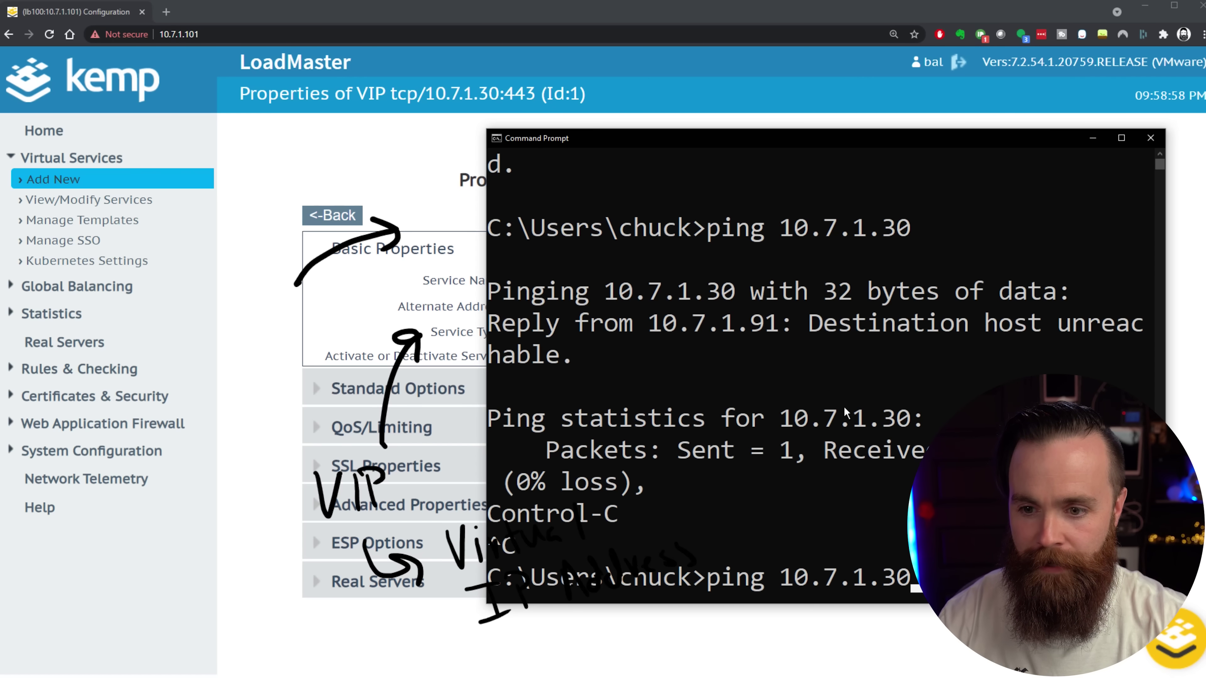
left_click_drag(807, 141, 800, 86)
key("Return")
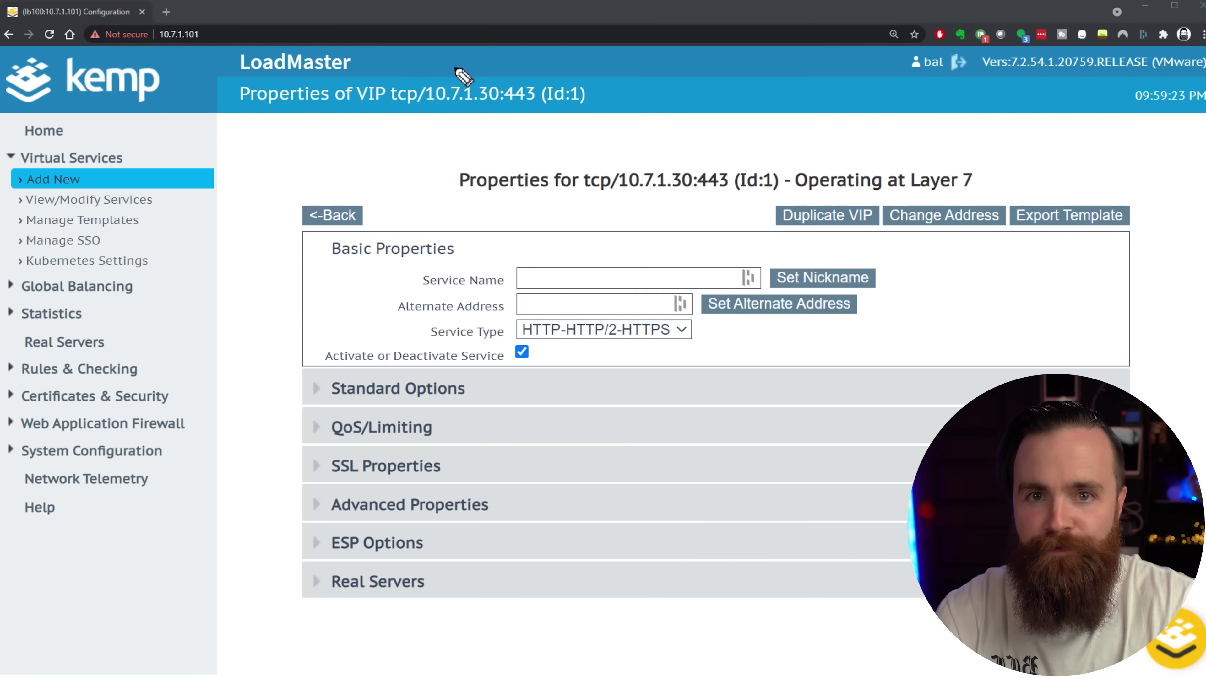
left_click_drag(408, 61, 530, 71)
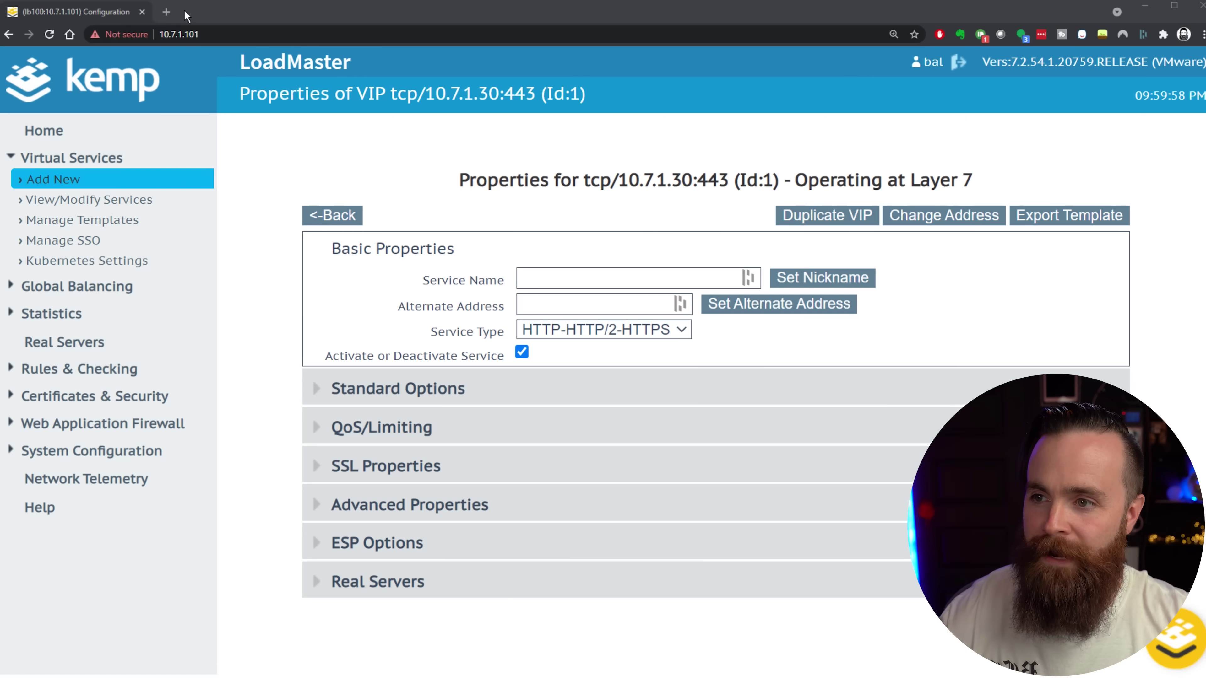
Load the NAS at 10.7.1.21 in a new tab and highlight its :5001 port.
left_click(166, 13)
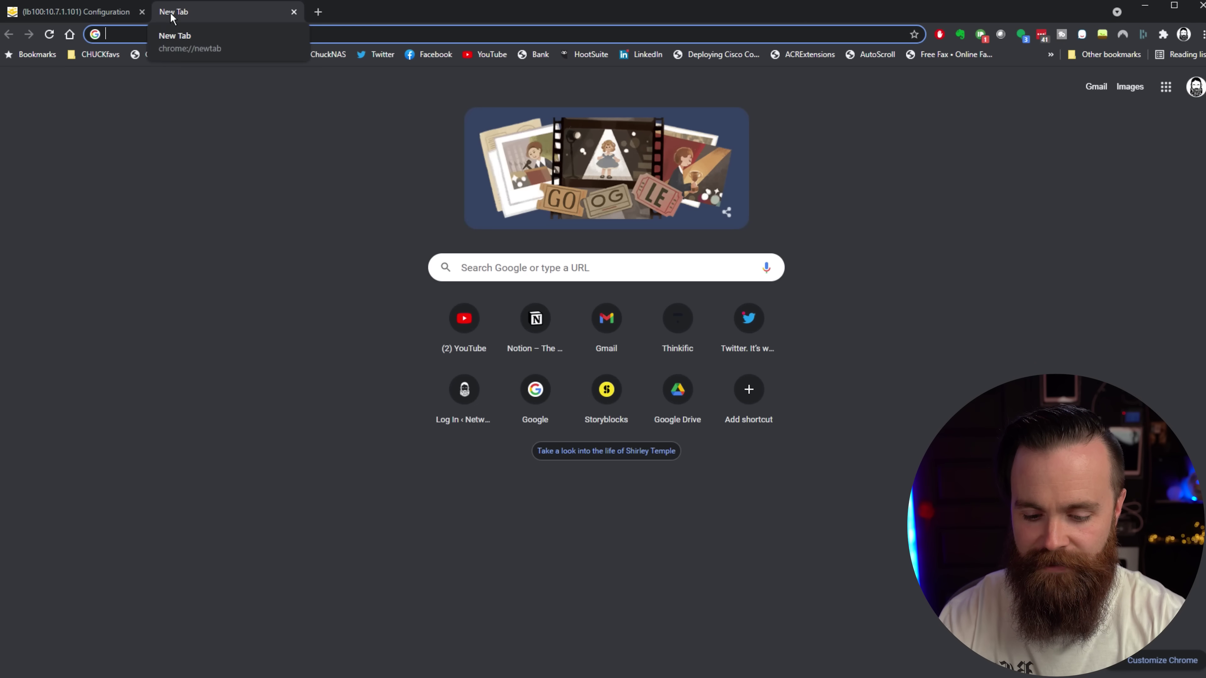
type("10.7.1.21")
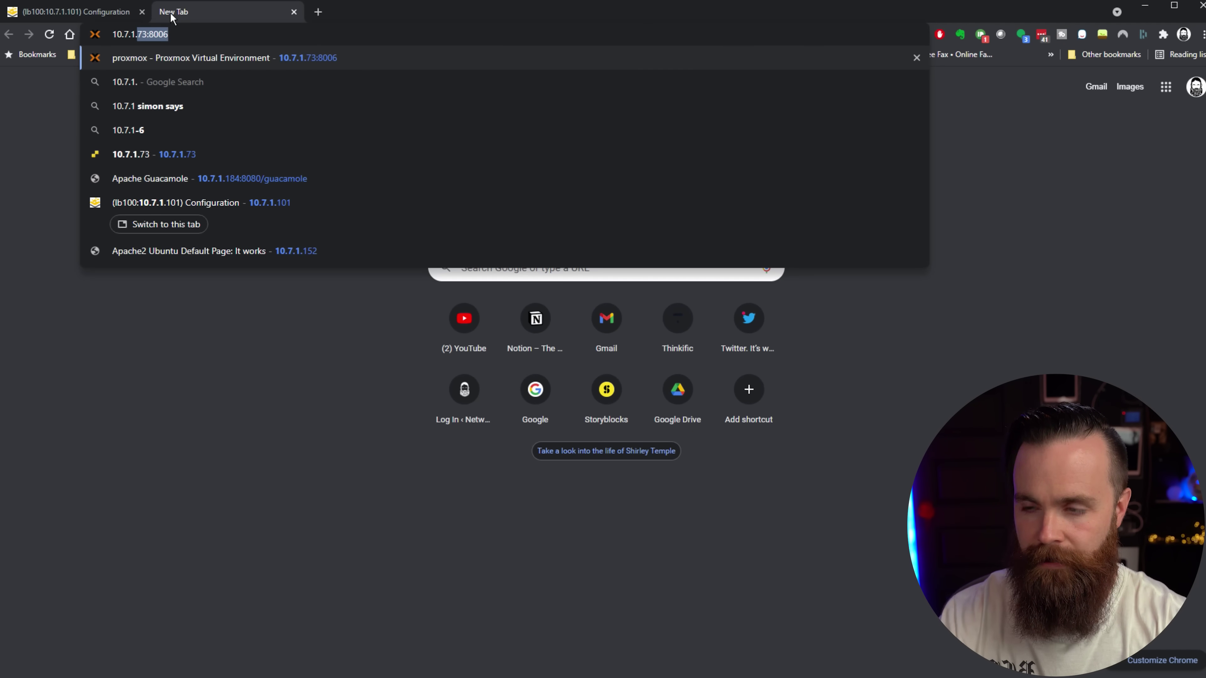
key("Return")
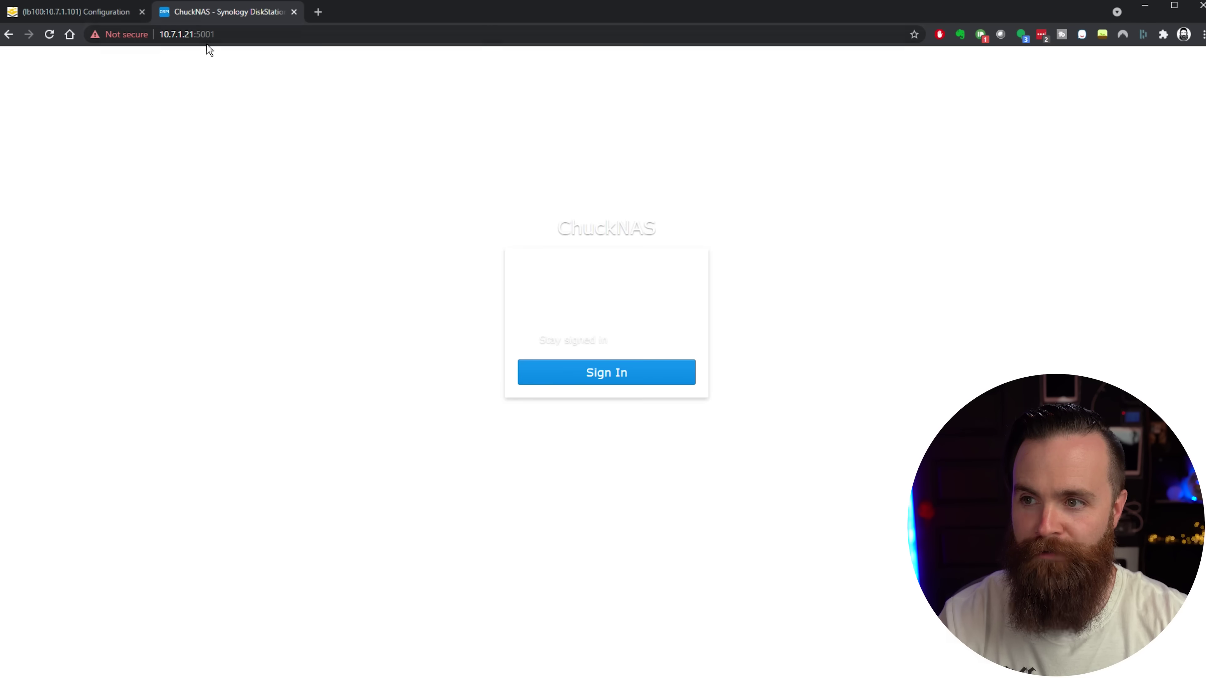
left_click_drag(214, 34, 200, 38)
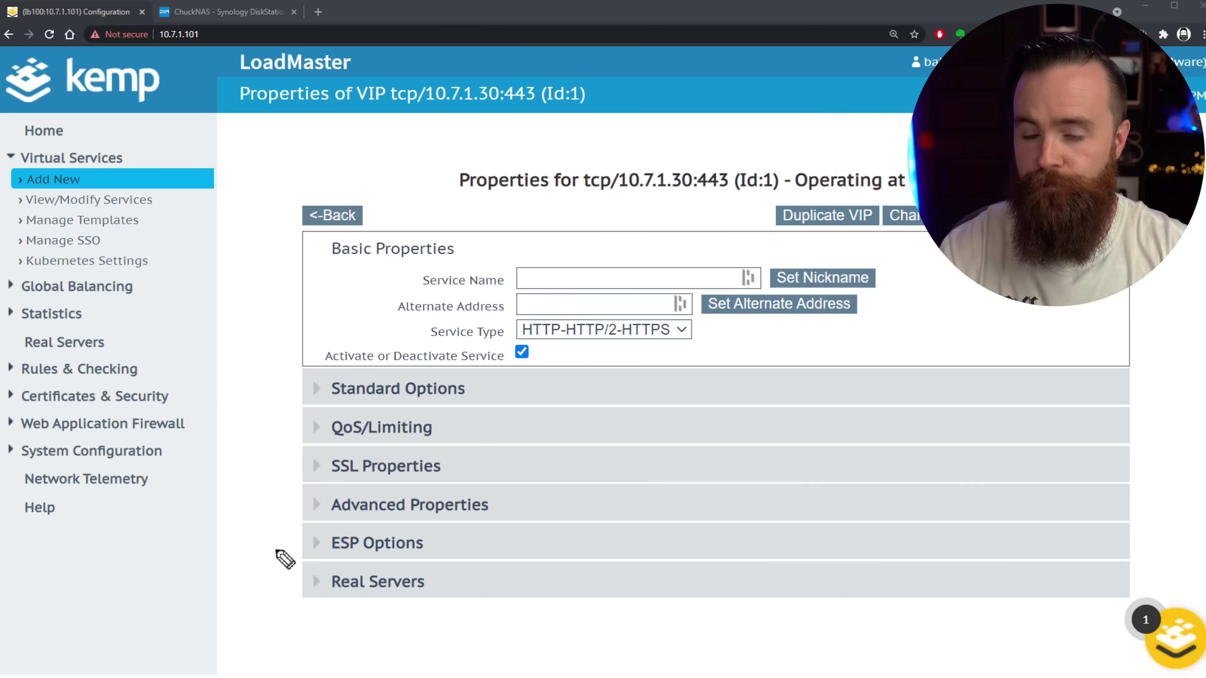
Add a first SubVS to 10.7.1.30:443 under Real Servers and open SubVS 1's properties.
mouse_move(229, 533)
left_mouse_down()
mouse_move(211, 574)
mouse_move(282, 616)
left_mouse_up()
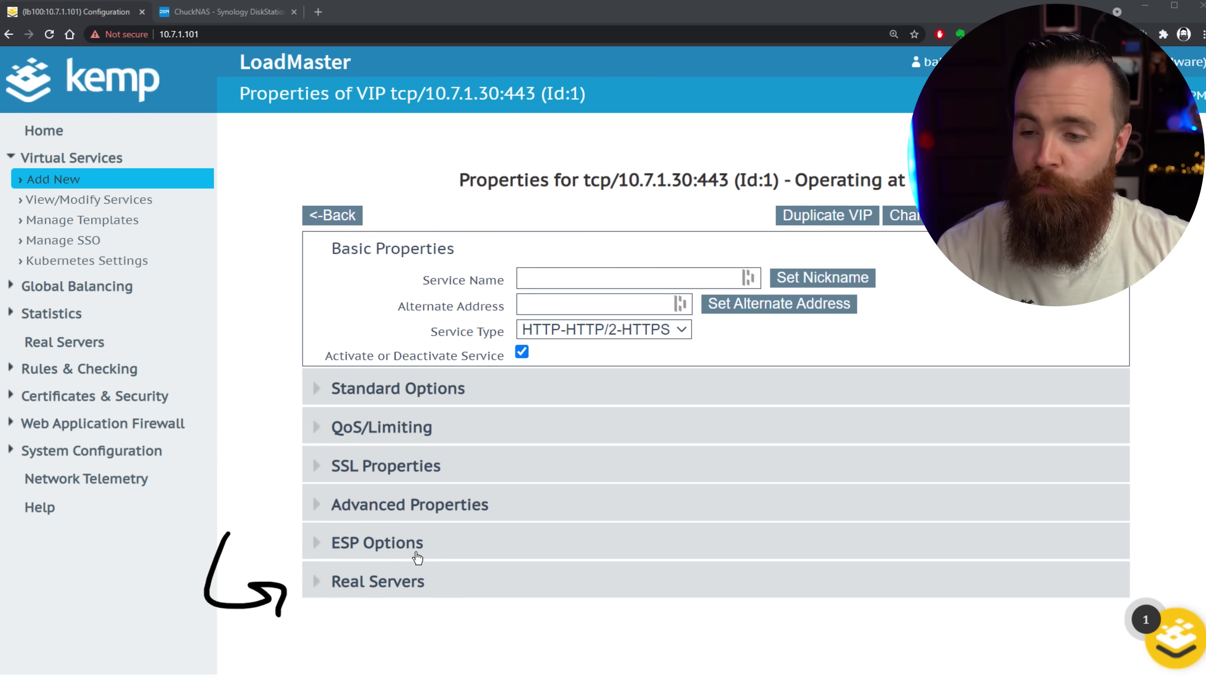
left_click(317, 589)
scroll(470, 560, "down", 5)
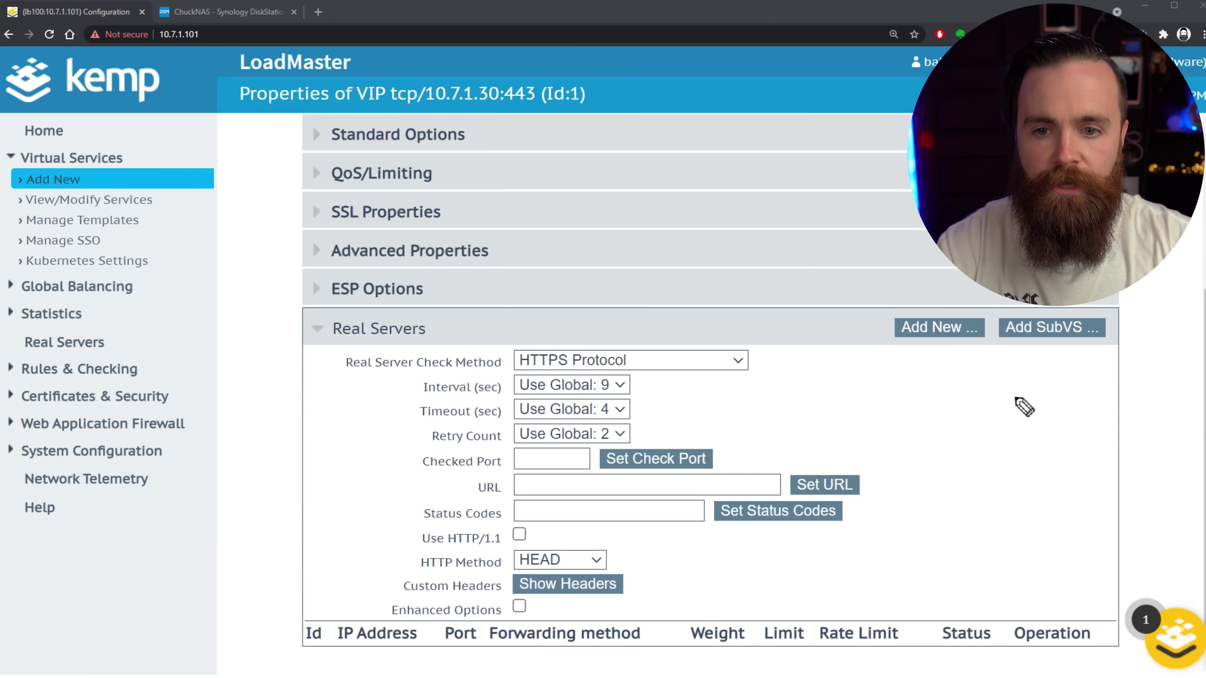
left_click_drag(1027, 427, 1050, 357)
mouse_move(1050, 357)
left_mouse_down()
mouse_move(1057, 380)
mouse_move(1046, 357)
left_mouse_up()
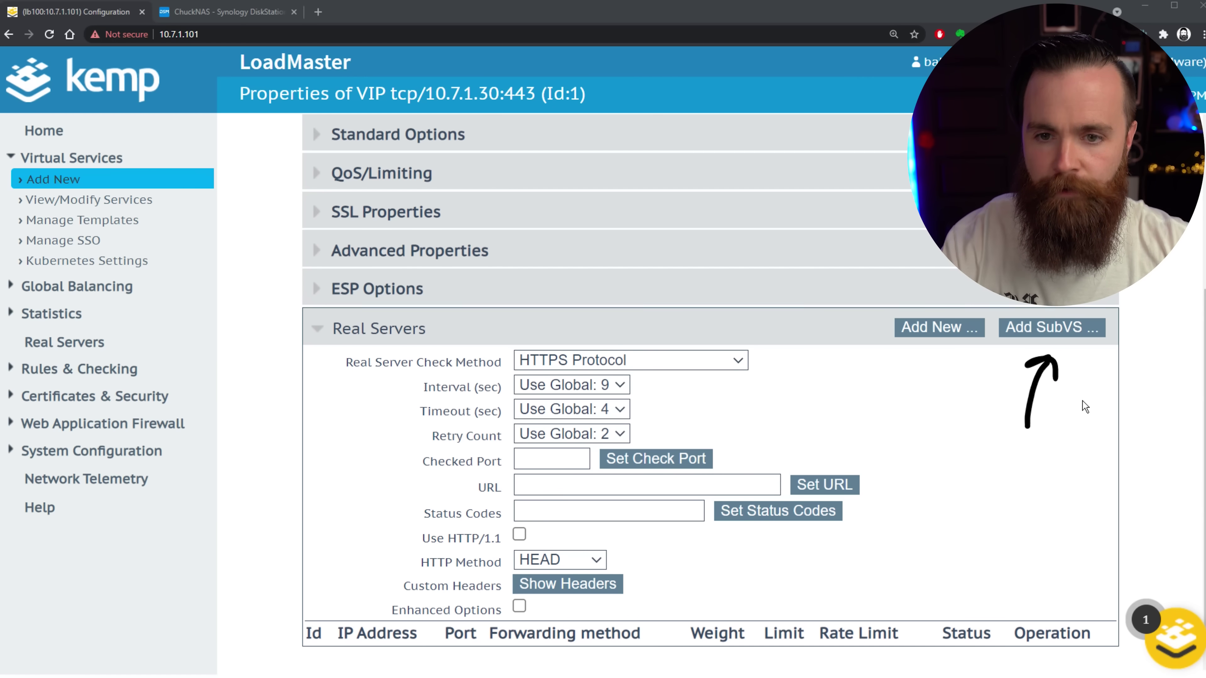
left_click(1050, 329)
mouse_move(236, 502)
left_mouse_down()
mouse_move(277, 639)
mouse_move(288, 646)
mouse_move(304, 623)
mouse_move(280, 651)
left_mouse_up()
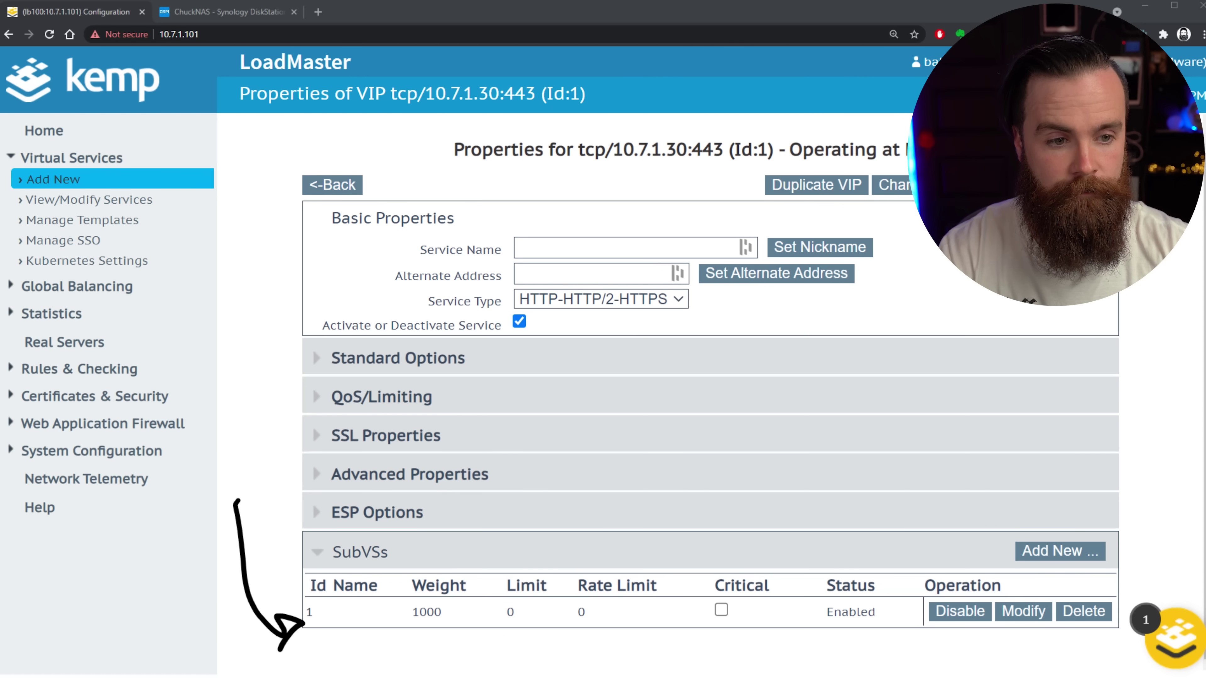
left_click(1026, 611)
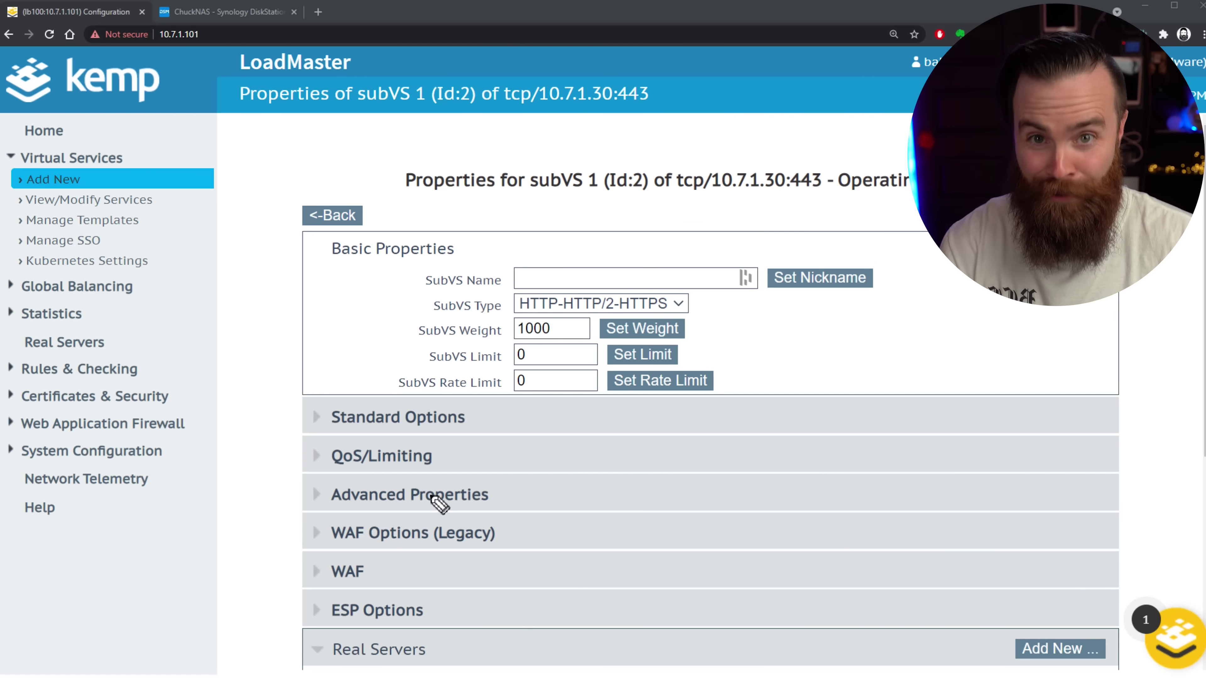
Set the SubVS 1 nickname to 'nasty' and scroll to its Real Servers section.
mouse_move(379, 78)
left_mouse_down()
mouse_move(333, 88)
mouse_move(406, 62)
left_mouse_up()
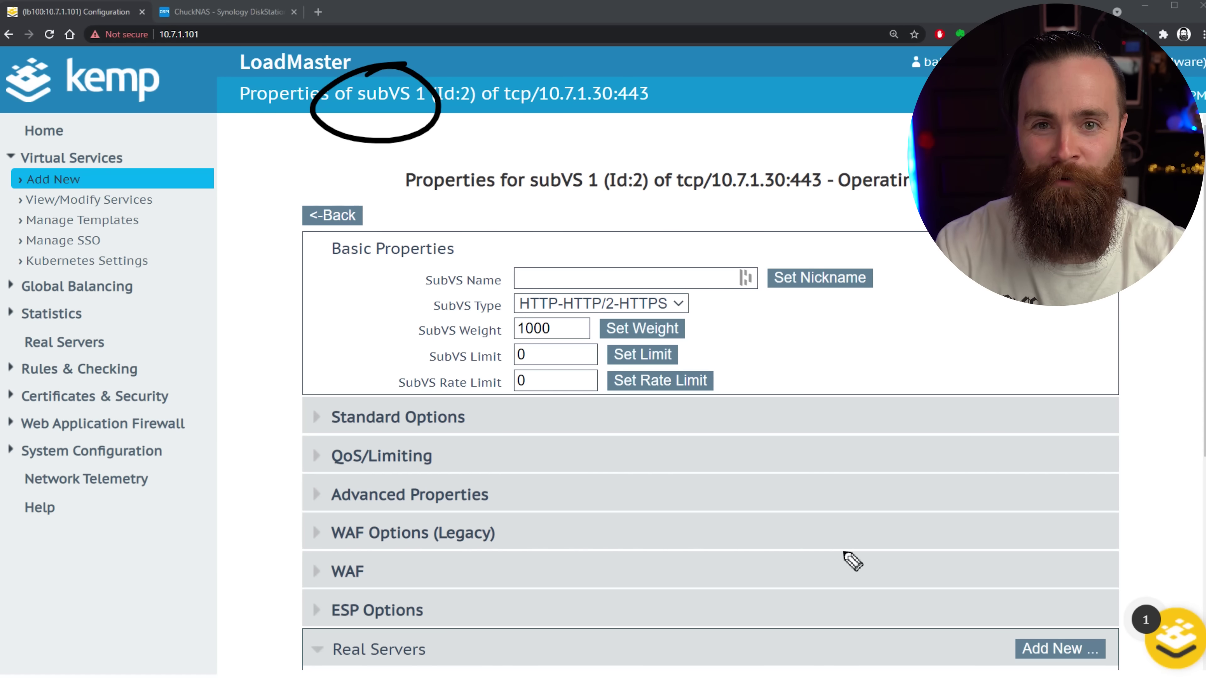
key("Escape")
left_click(665, 278)
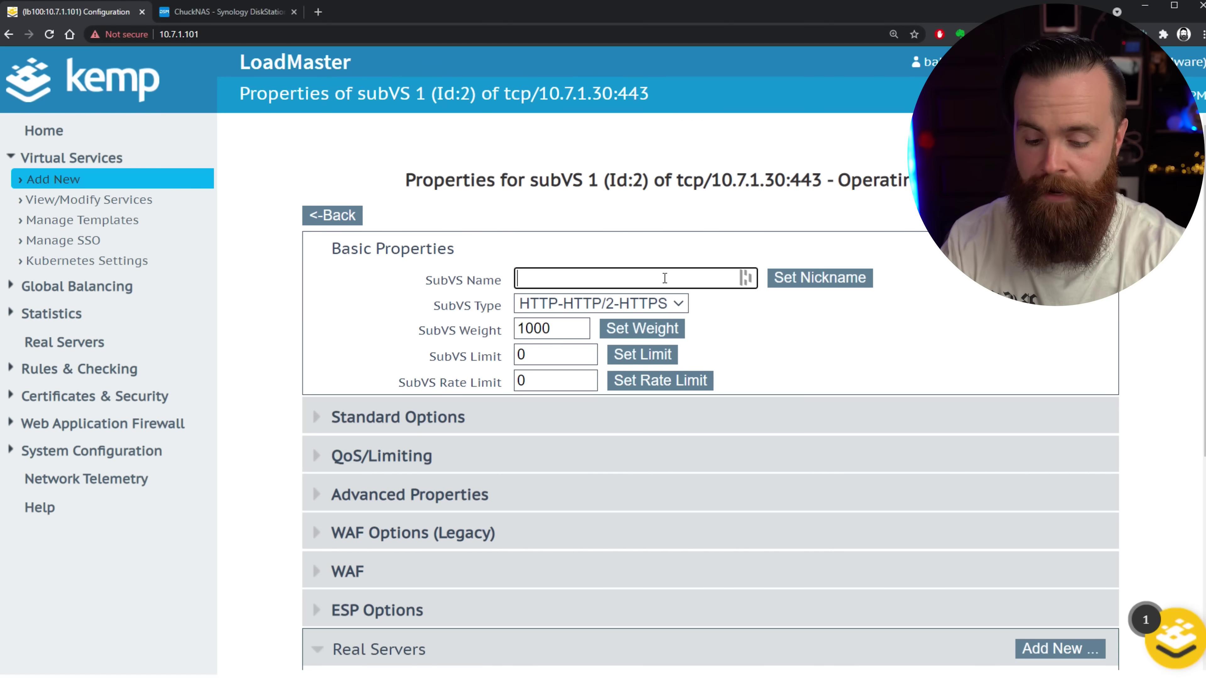
type("nasty")
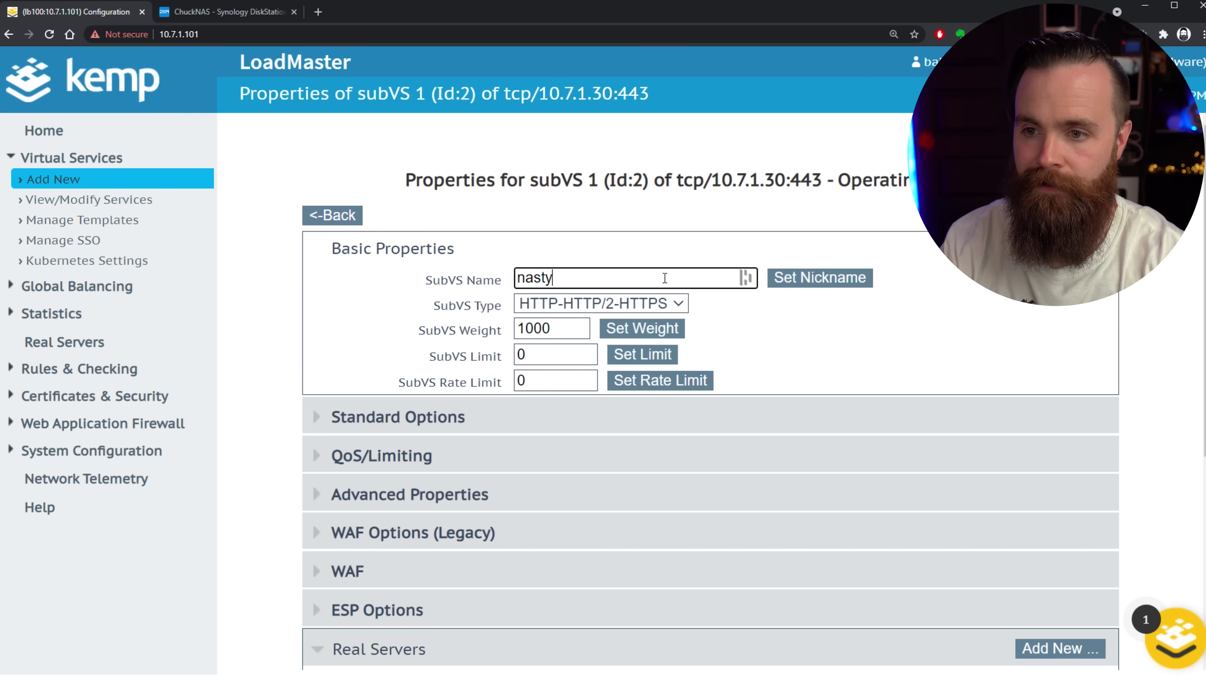
left_click(801, 285)
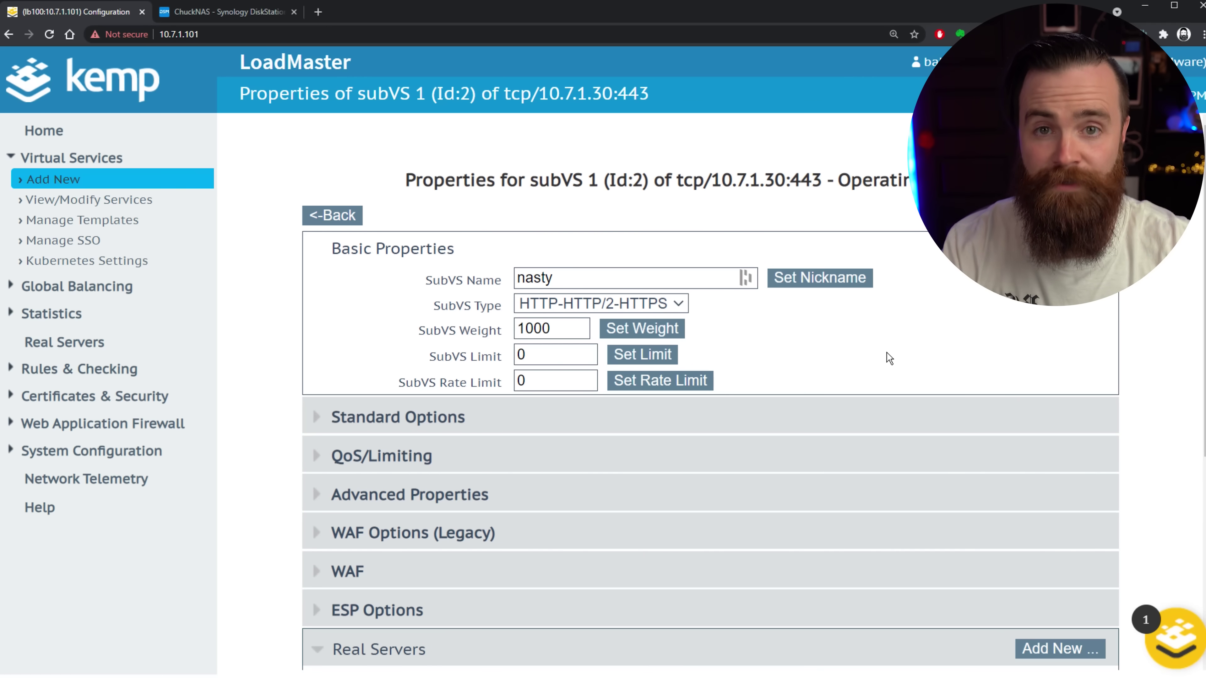
scroll(932, 340, "down", 6)
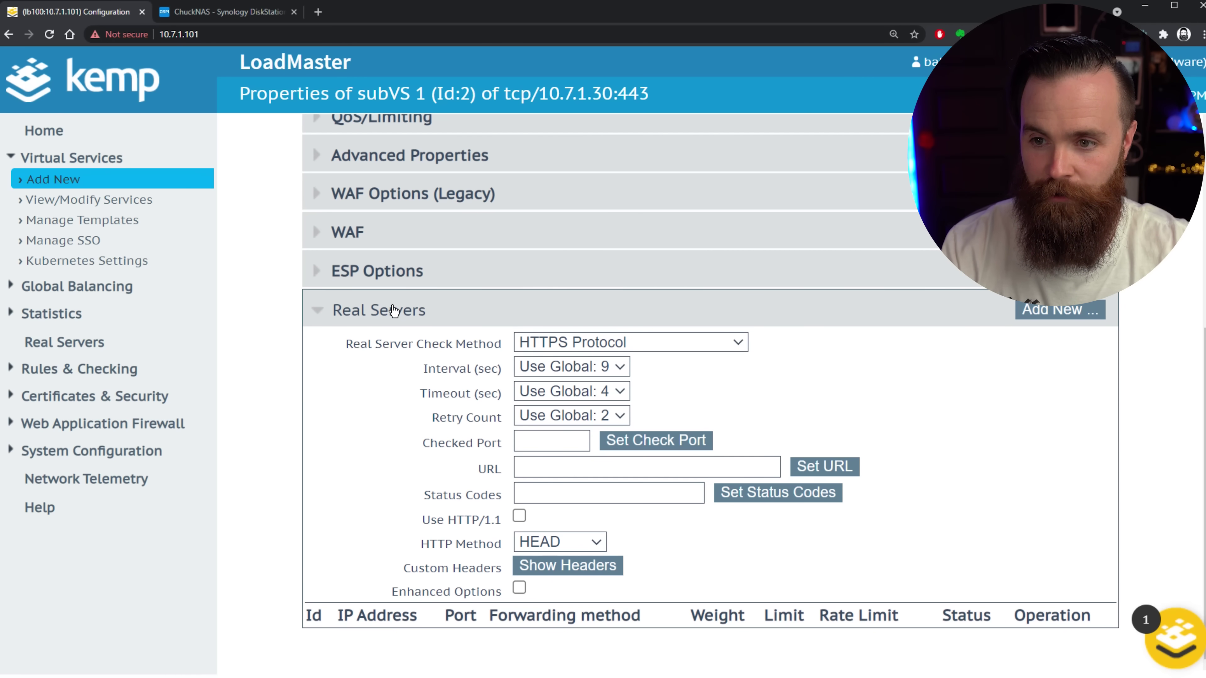
Add real server 10.7.1.21 on port 5001 to nasty, then check it lists Up under 10.7.1.30:443.
left_click(1059, 308)
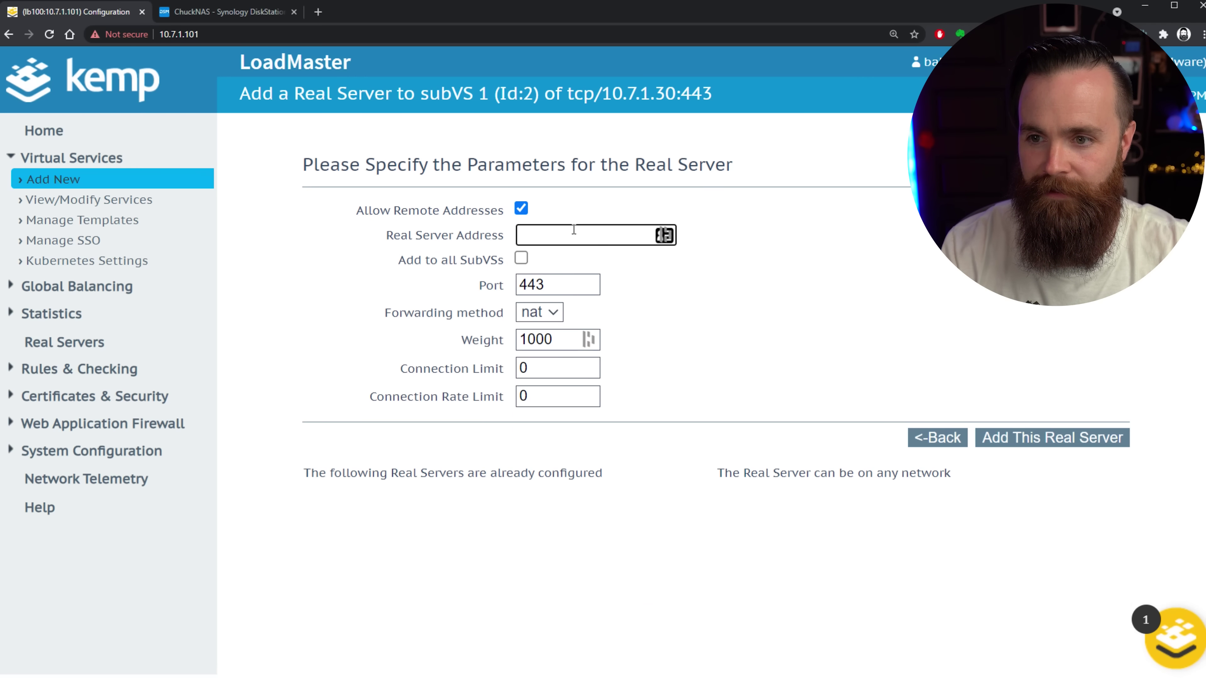
type("10.7.1.21")
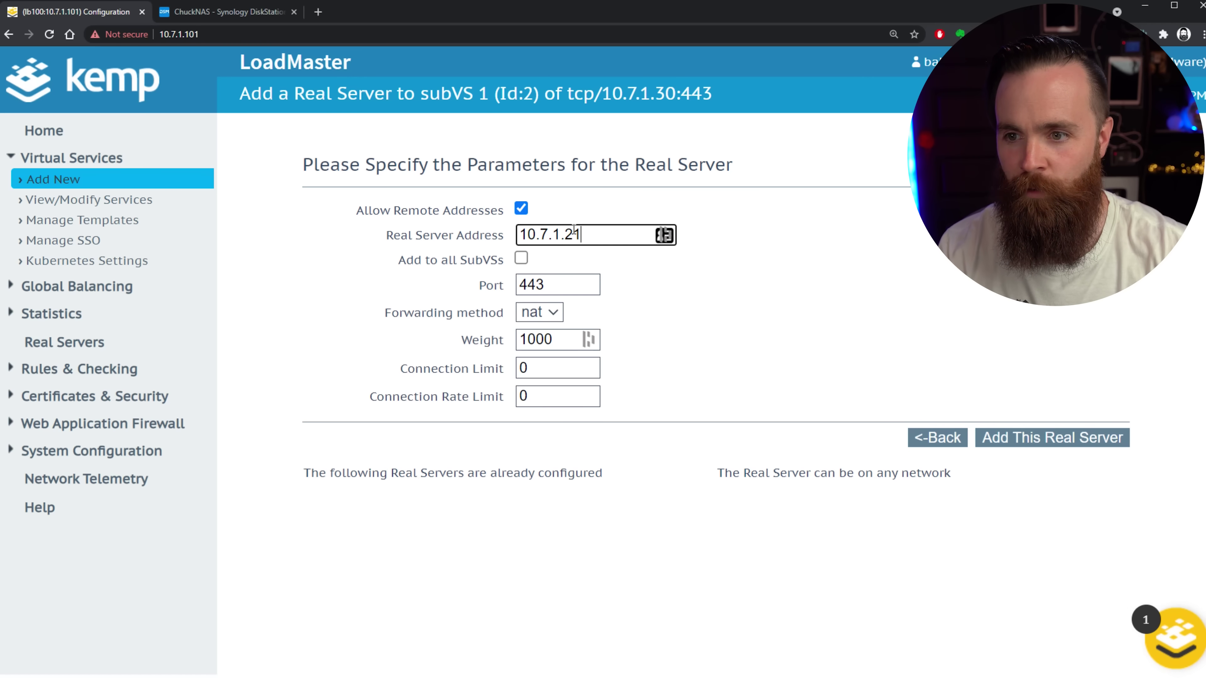
double_click(550, 278)
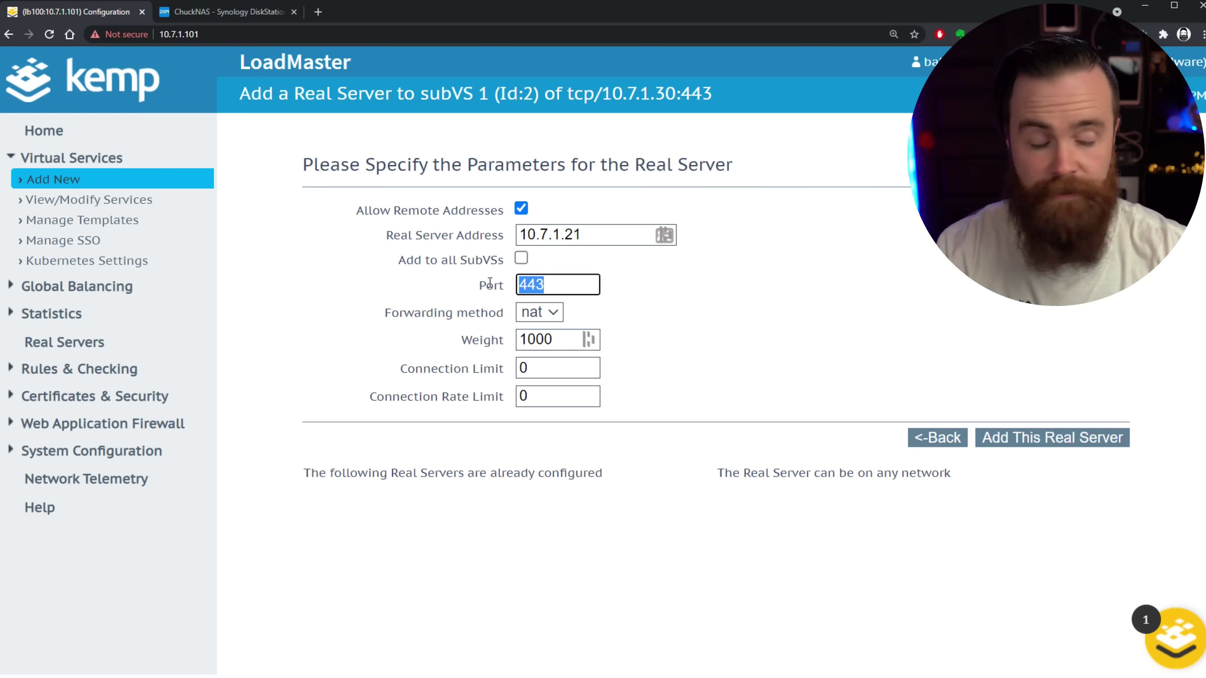
type("5001")
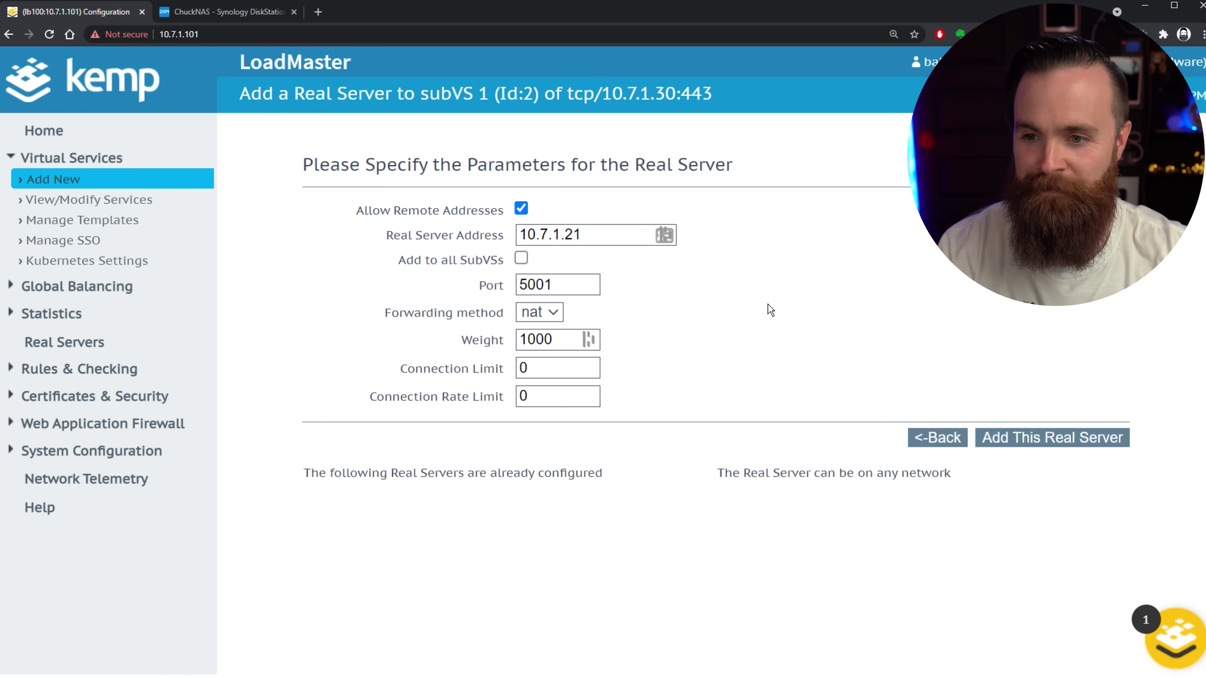
left_click(1091, 439)
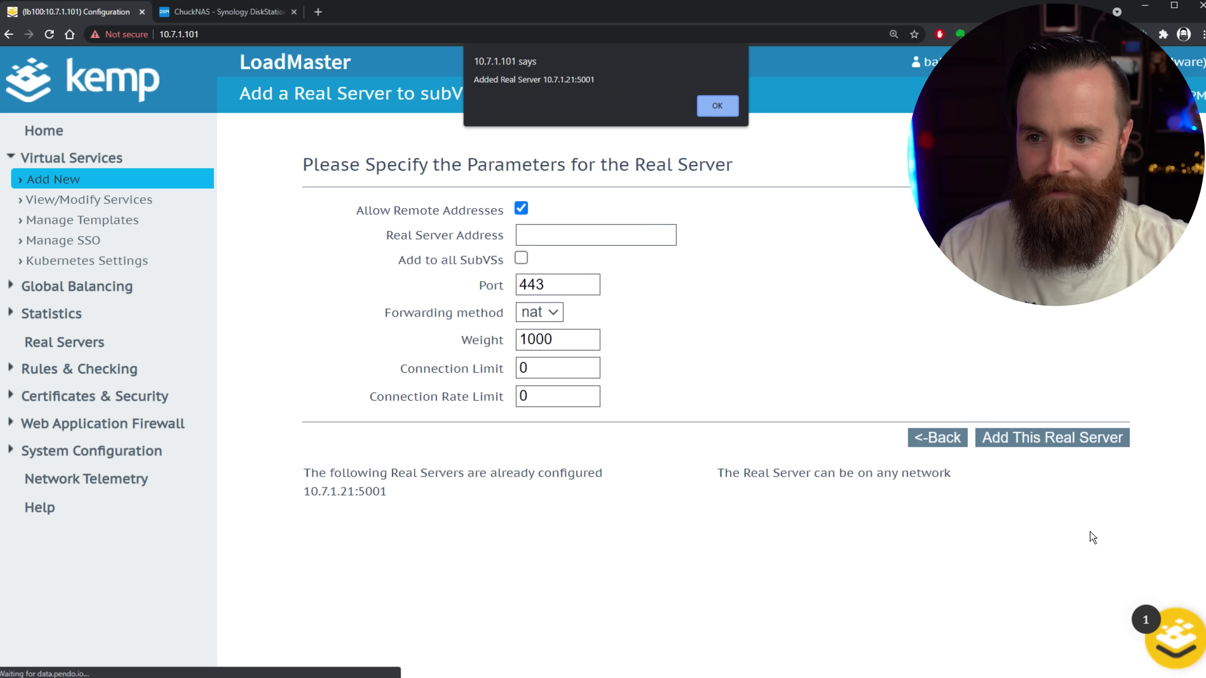
left_click(719, 107)
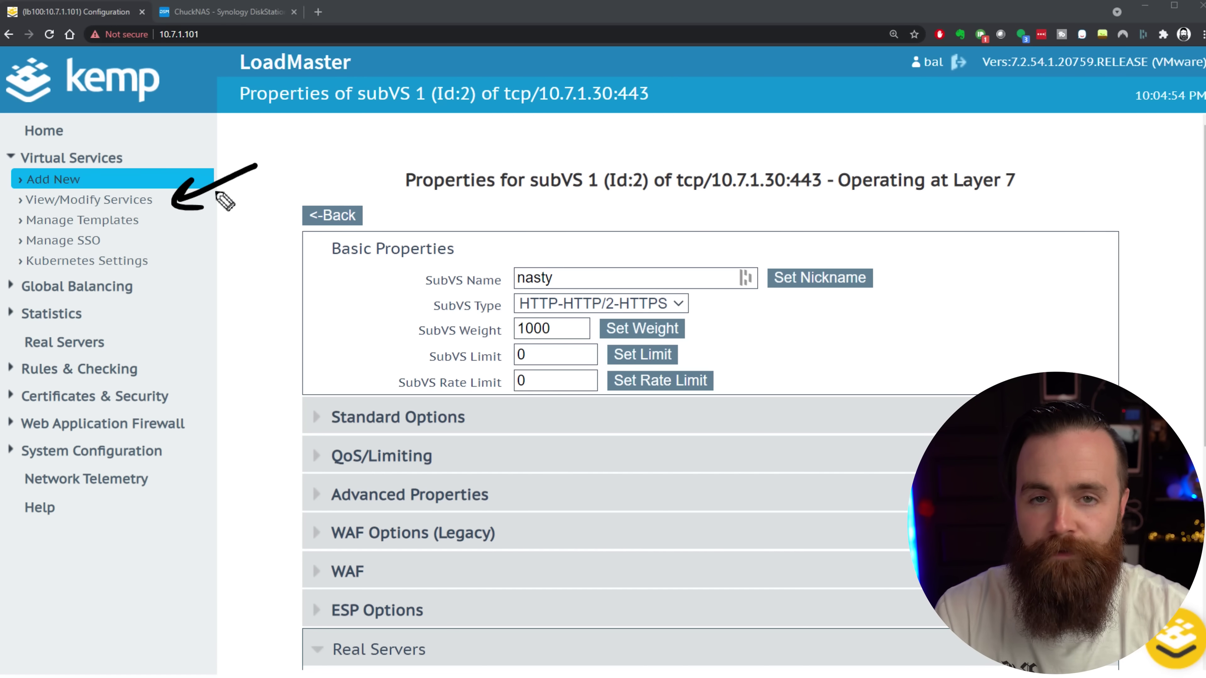
left_click(119, 204)
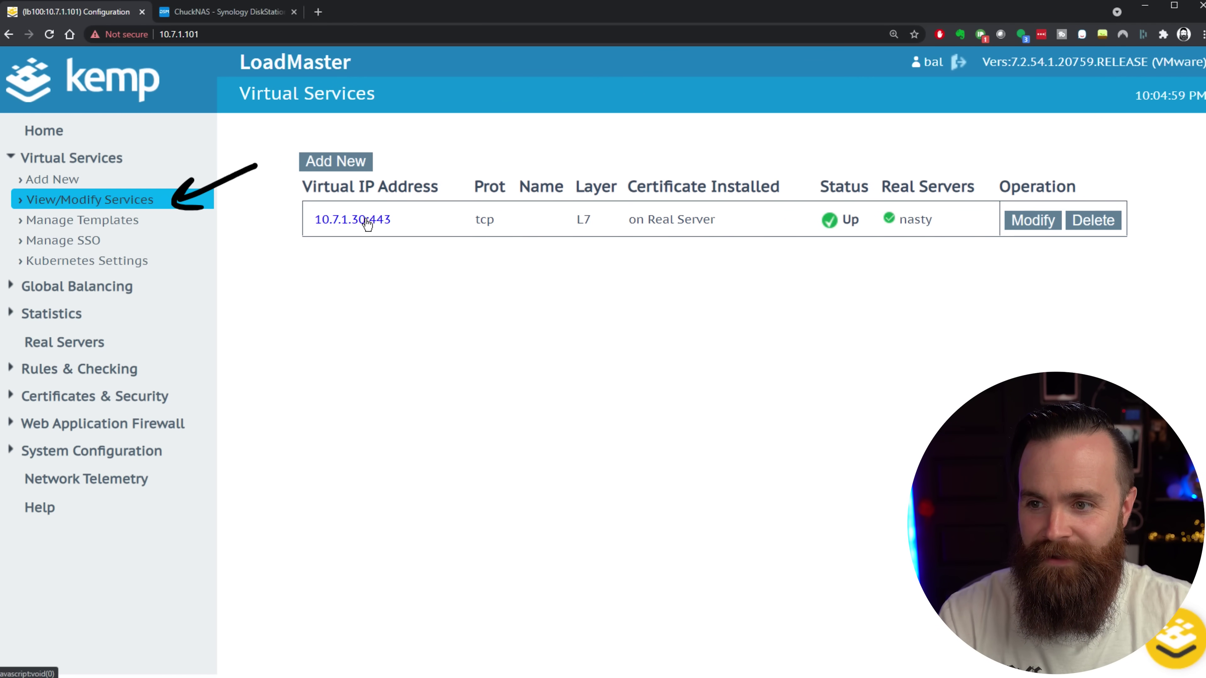
left_click(340, 219)
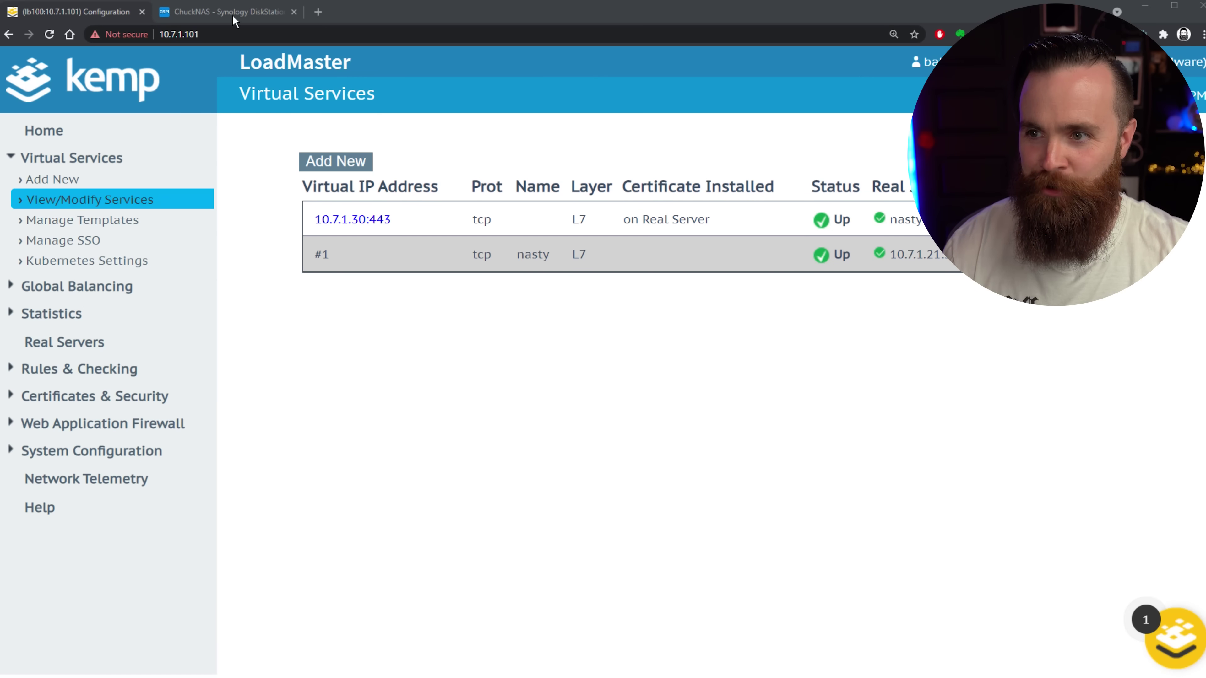
left_click(318, 12)
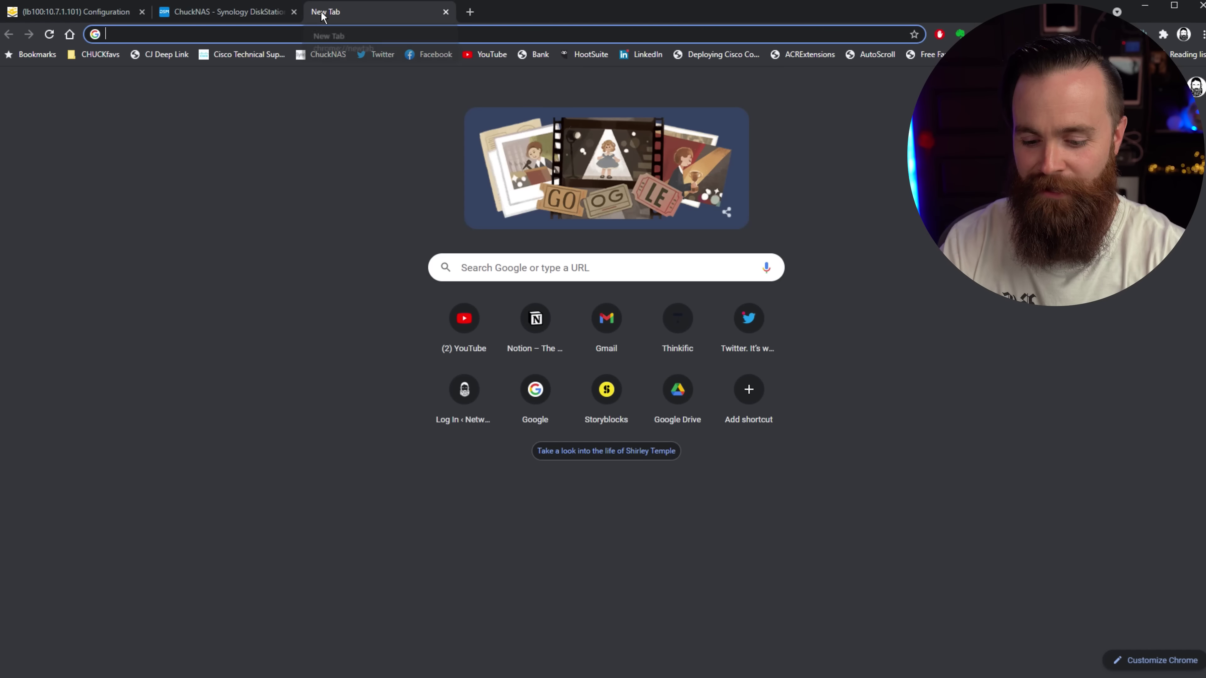
type("https://")
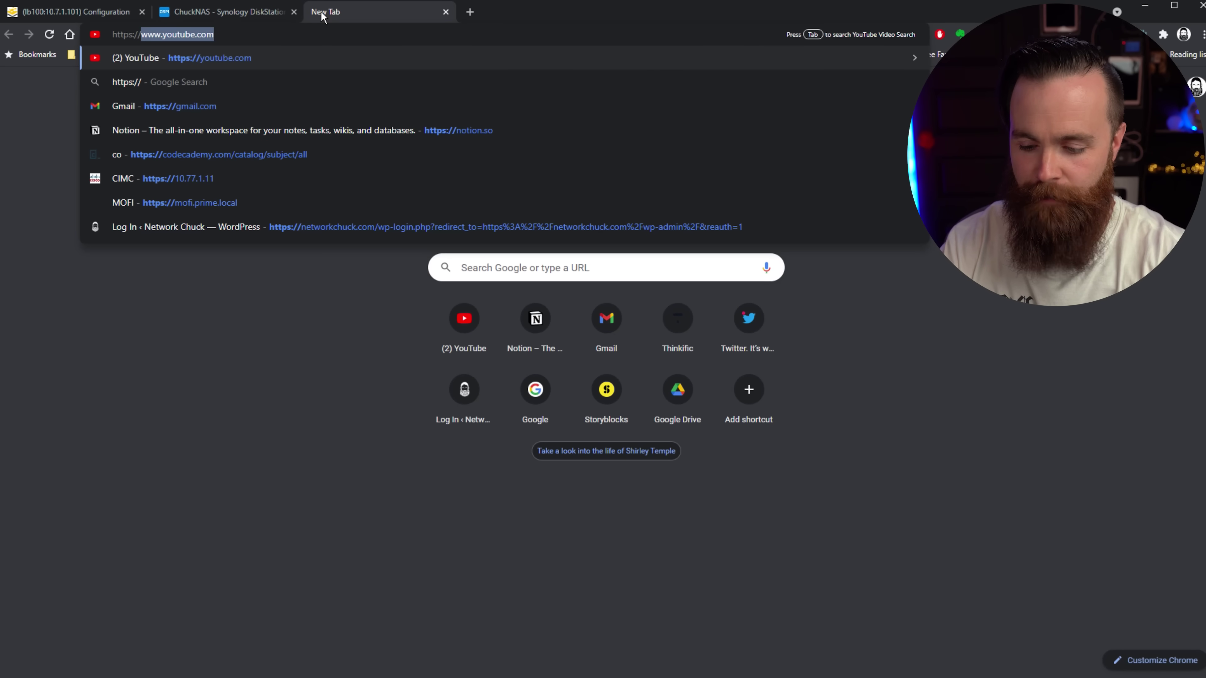
type("10.7.1.30")
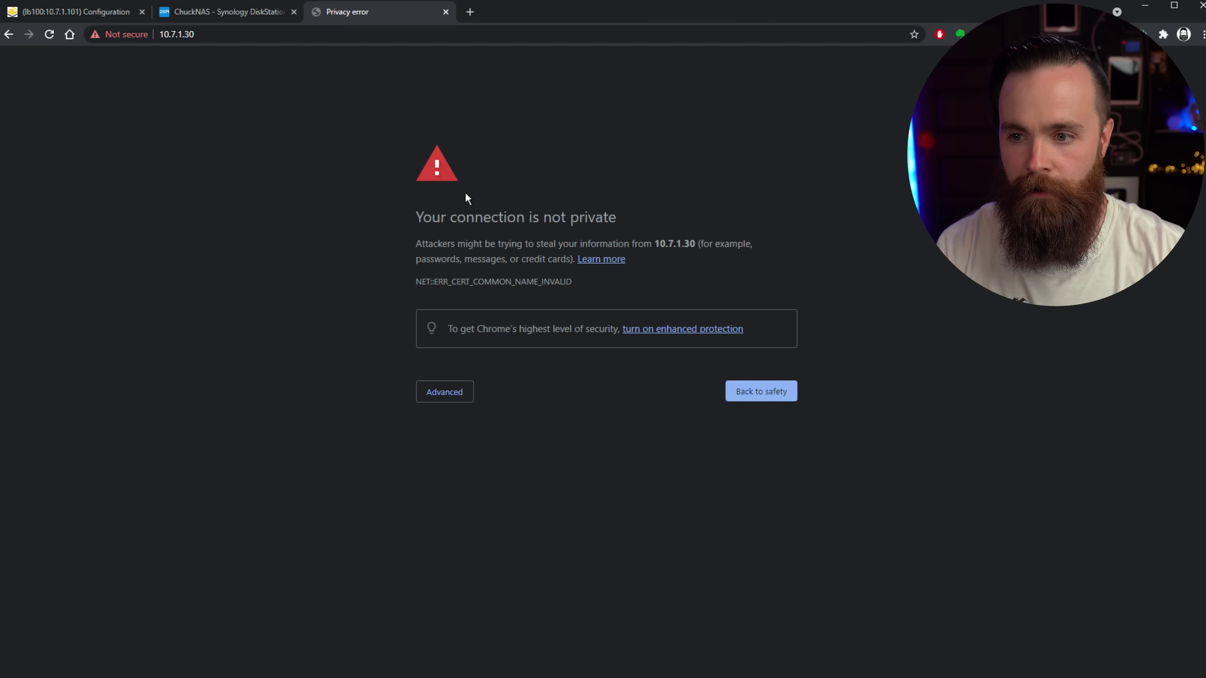
left_click(446, 392)
left_click(496, 493)
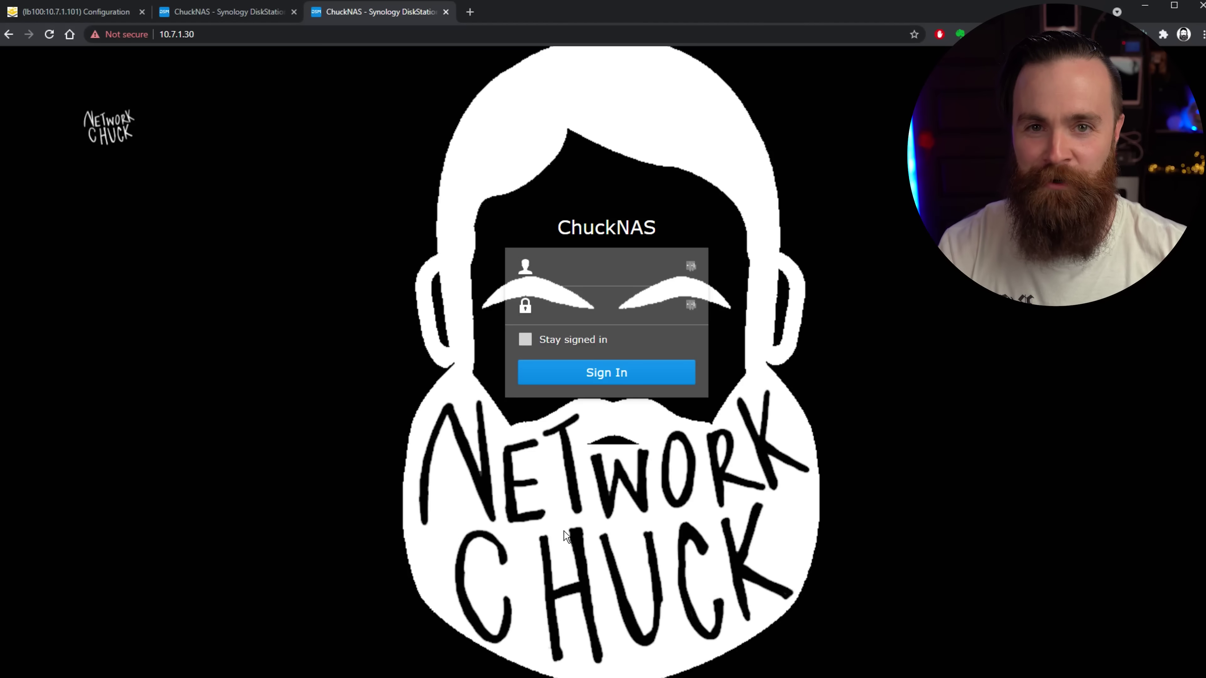
key("ctrl+w")
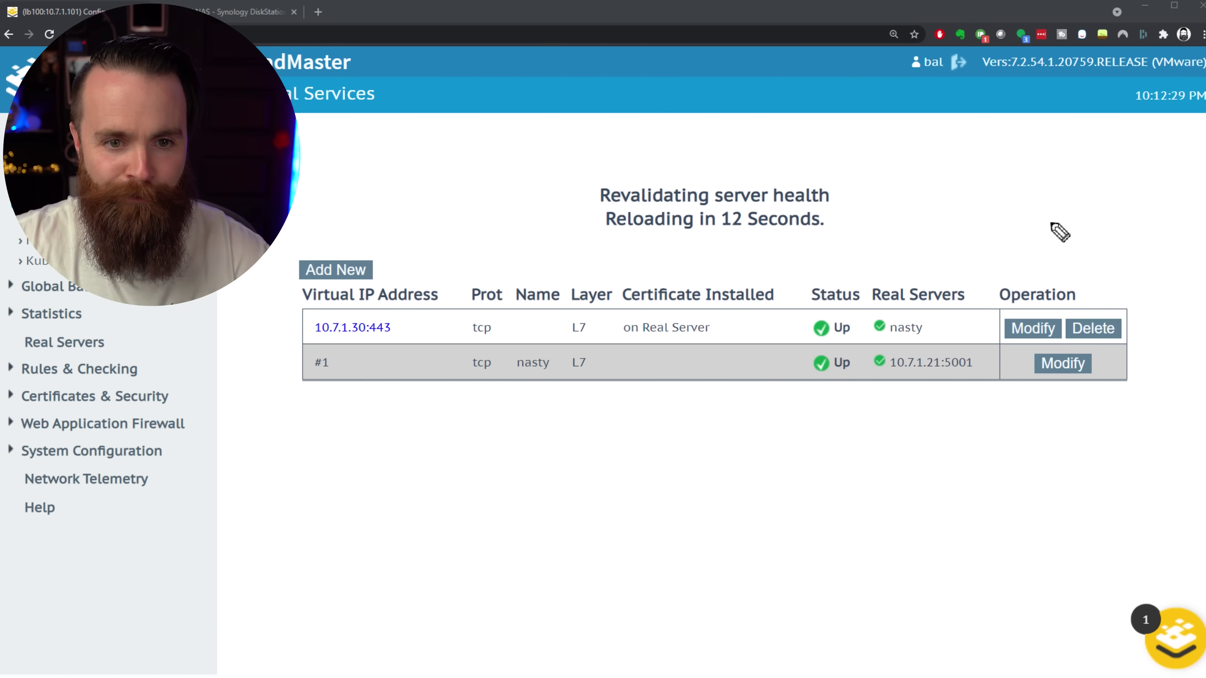
Open the second SubVS (Id 3) and set its nickname to 'nasty2'.
left_click(1033, 328)
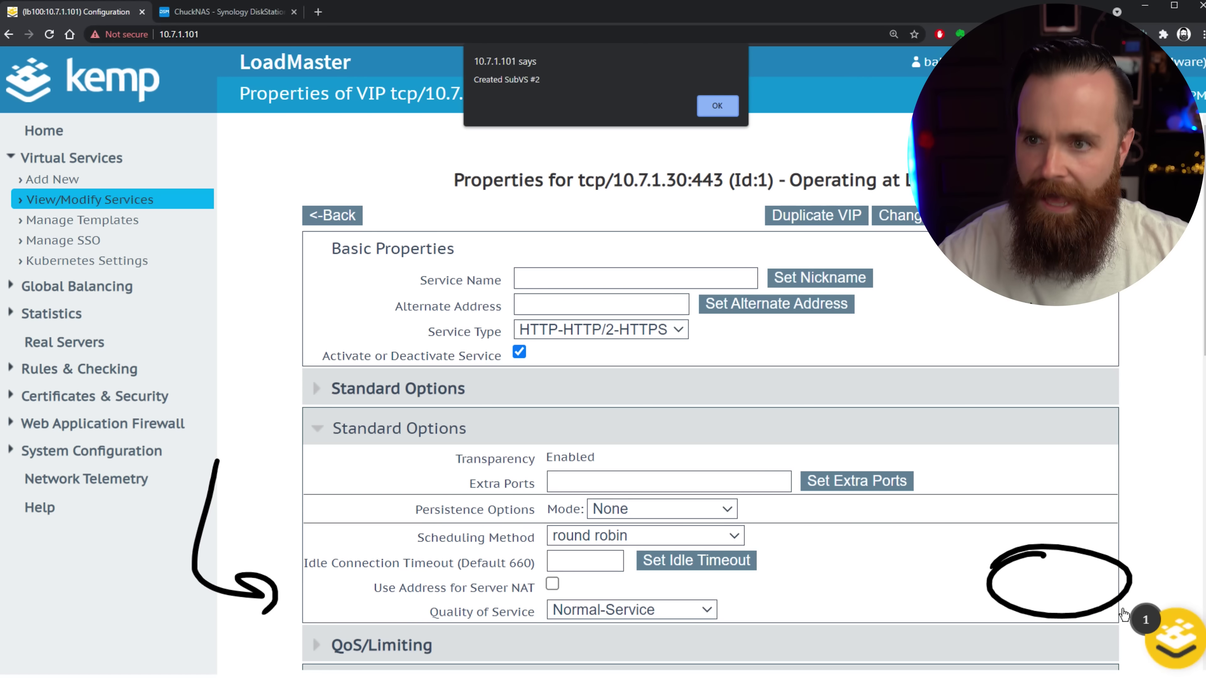
left_click(717, 106)
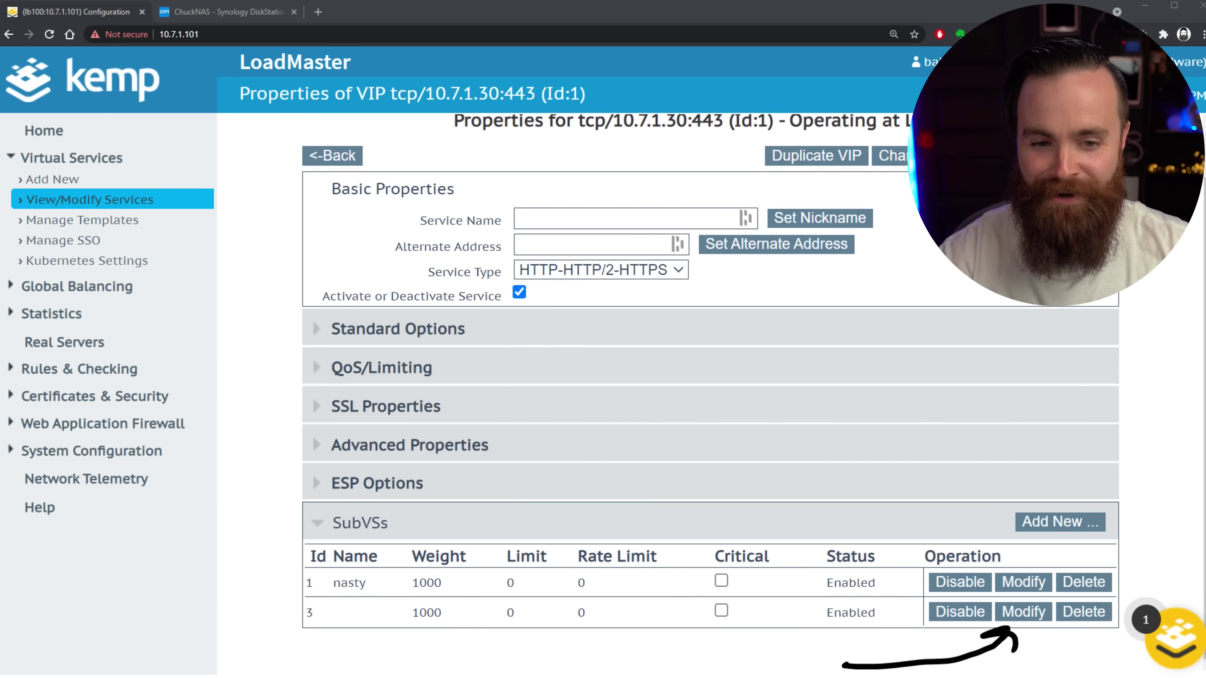
left_click(1023, 612)
left_click(588, 269)
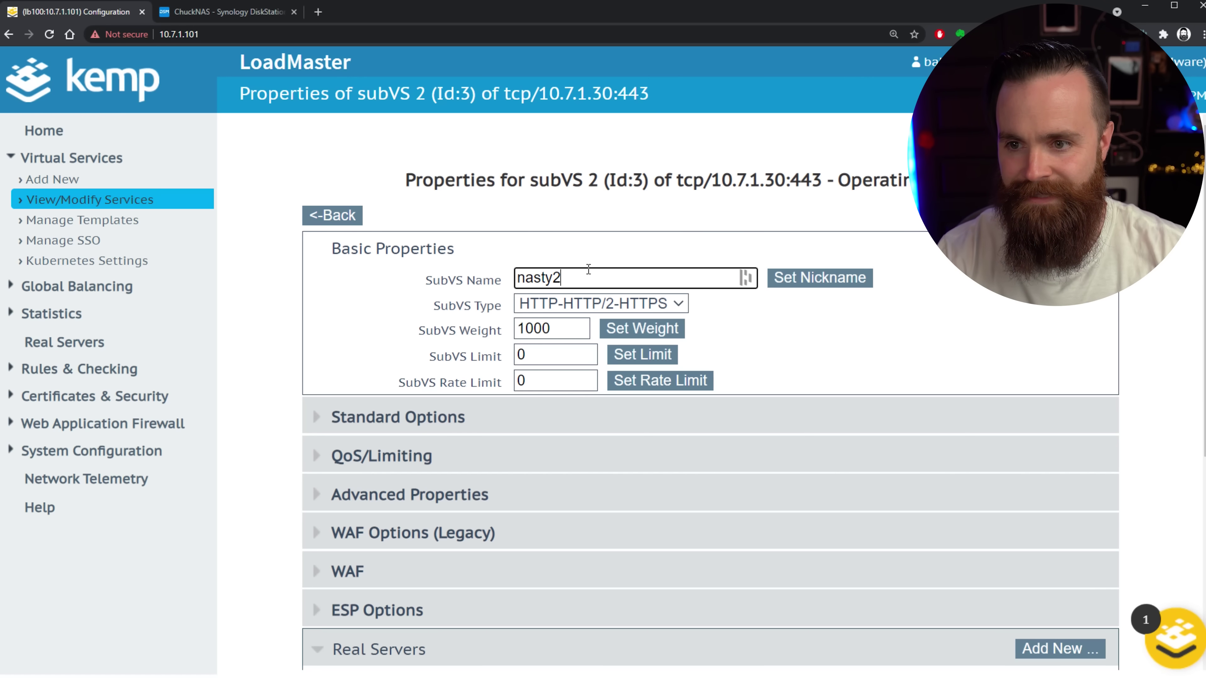
left_click(858, 278)
scroll(1012, 346, "down", 5)
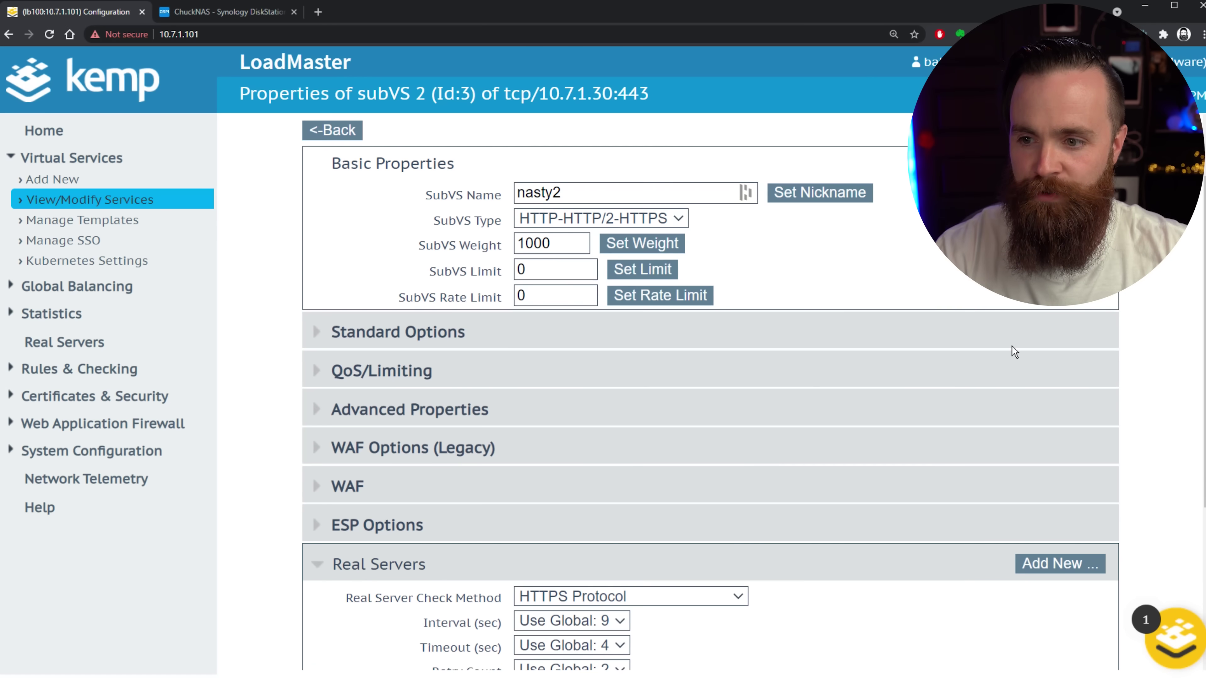
Add real server 10.7.1.22 on port 5001 to the nasty2 SubVS.
left_click(1204, 341)
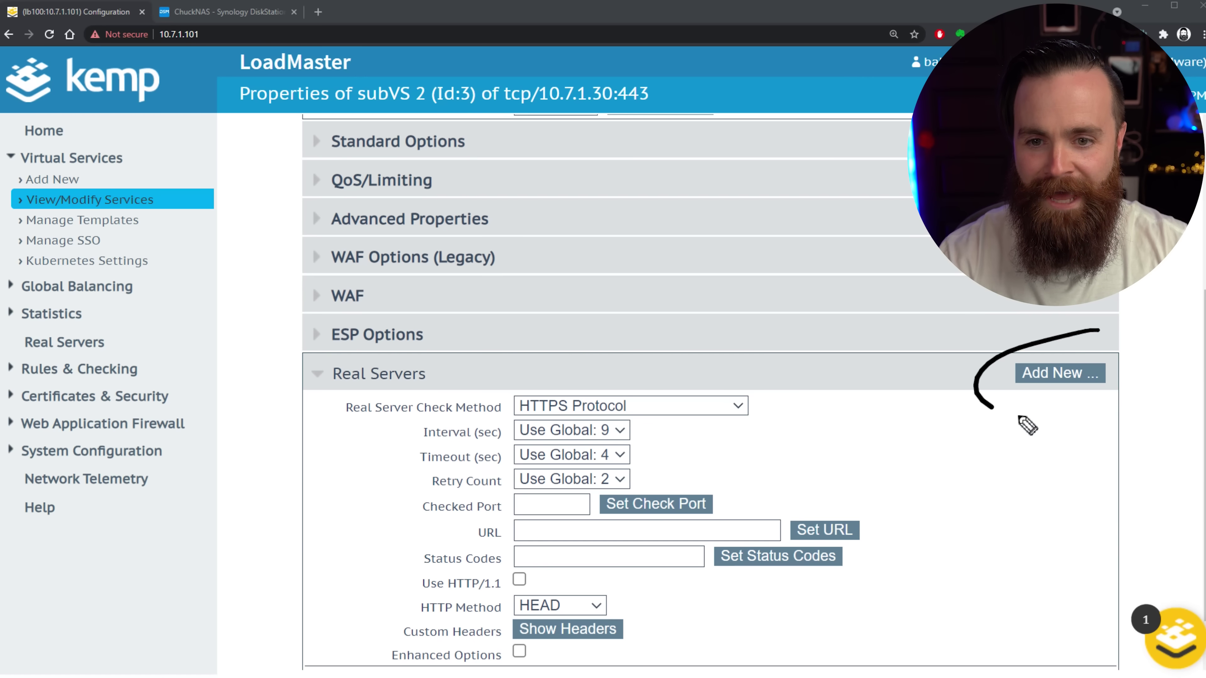
left_click_drag(1020, 417, 979, 339)
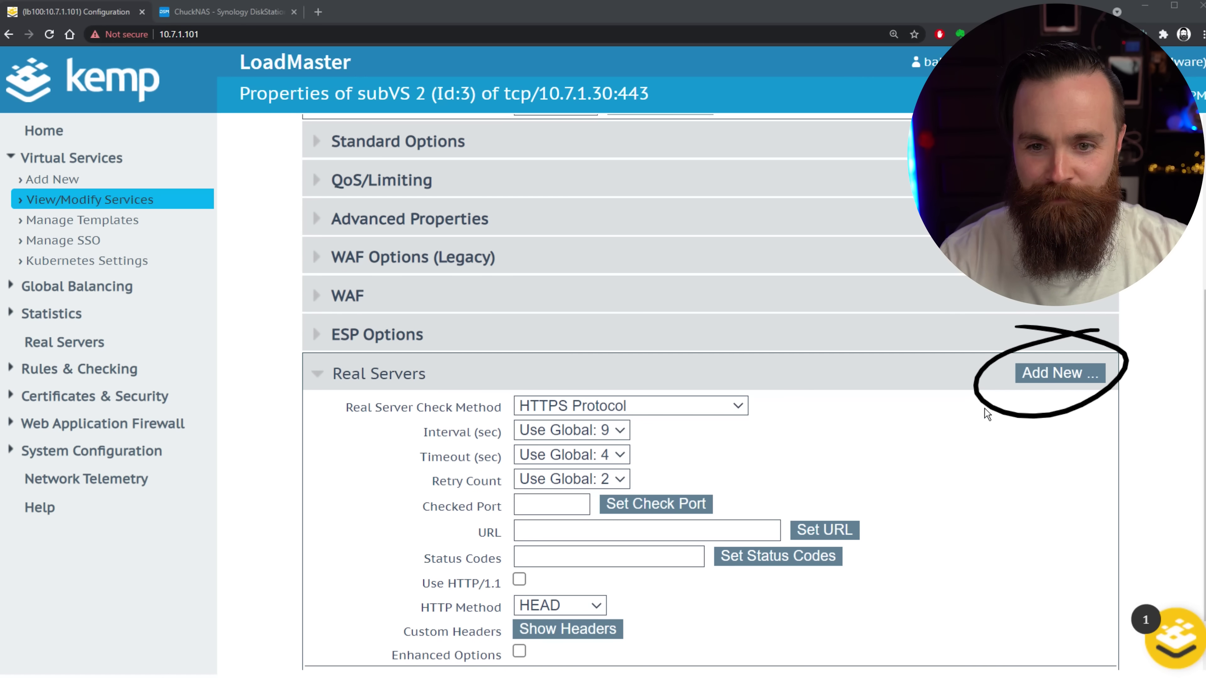
left_click(1044, 372)
left_click(591, 234)
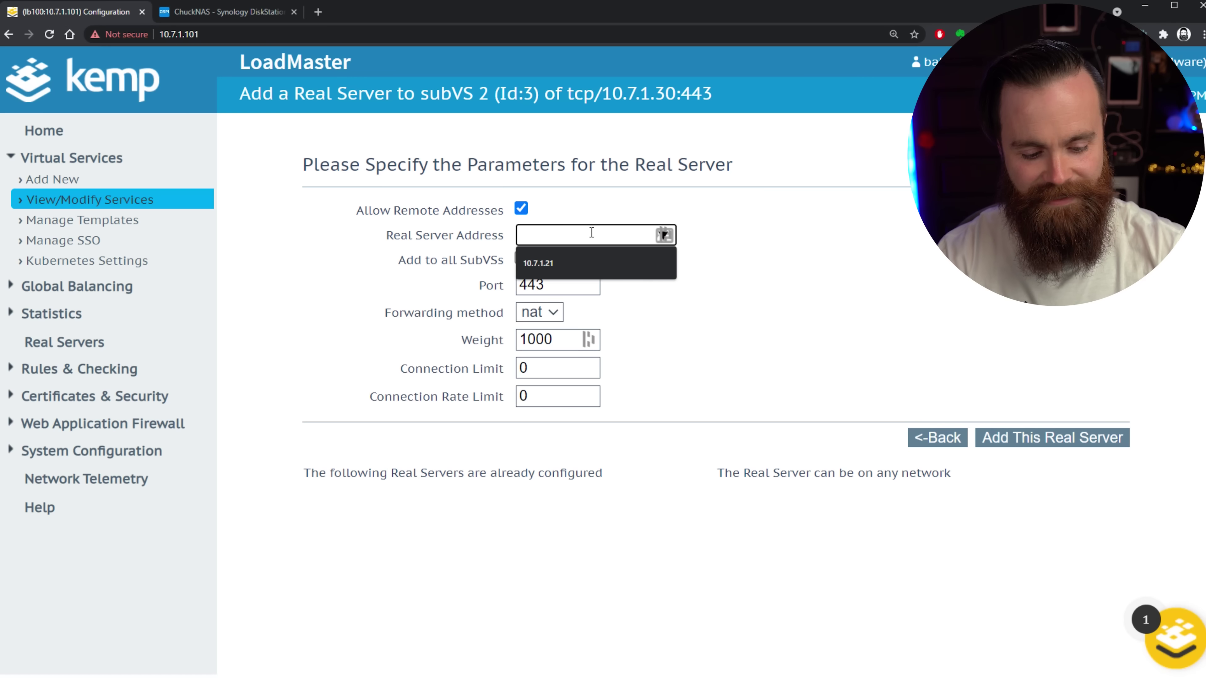
type("10.7.1.22")
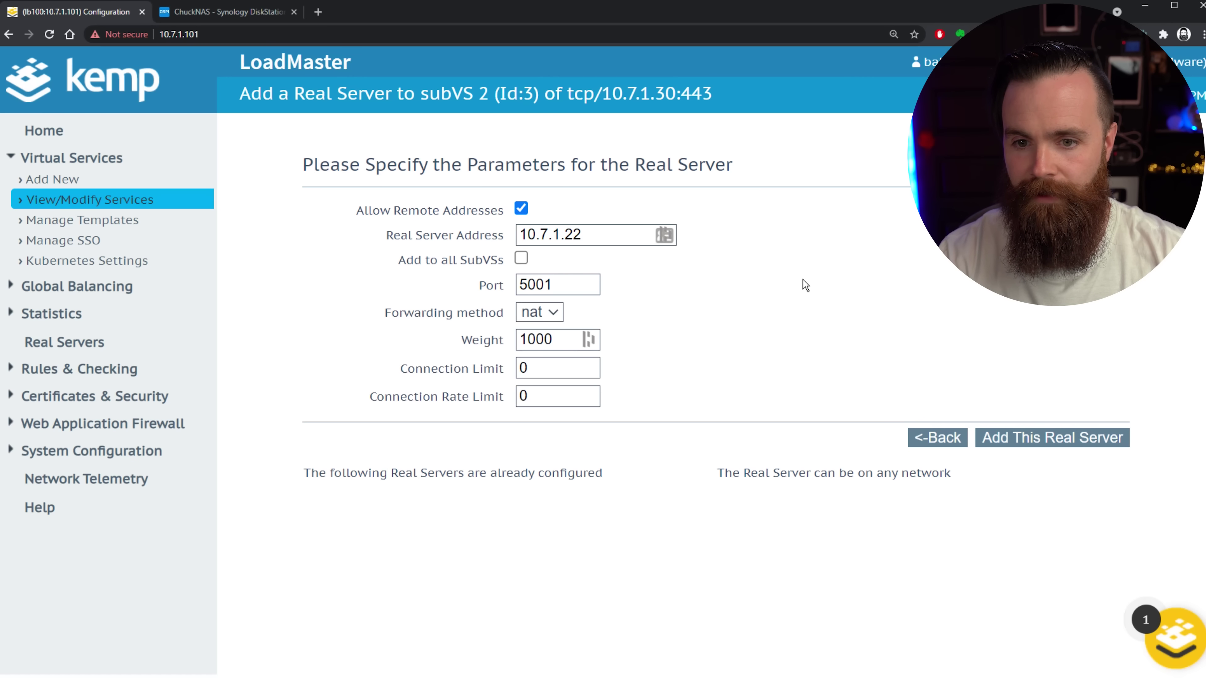
left_click(1066, 442)
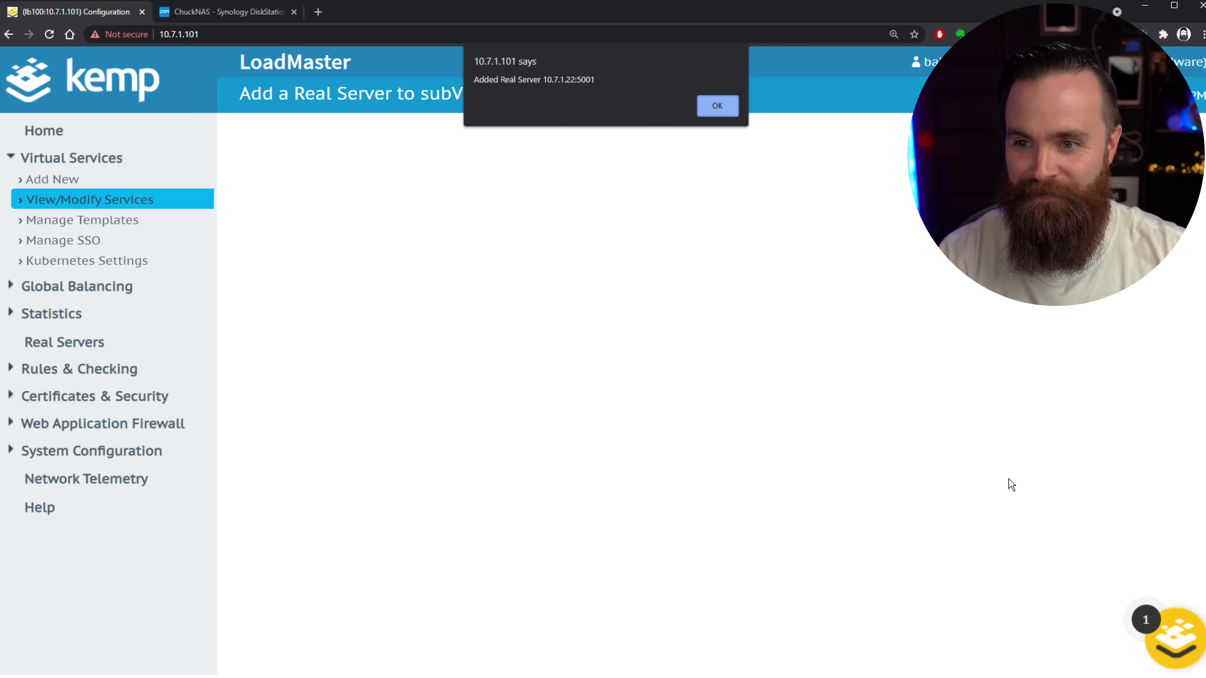
left_click(718, 108)
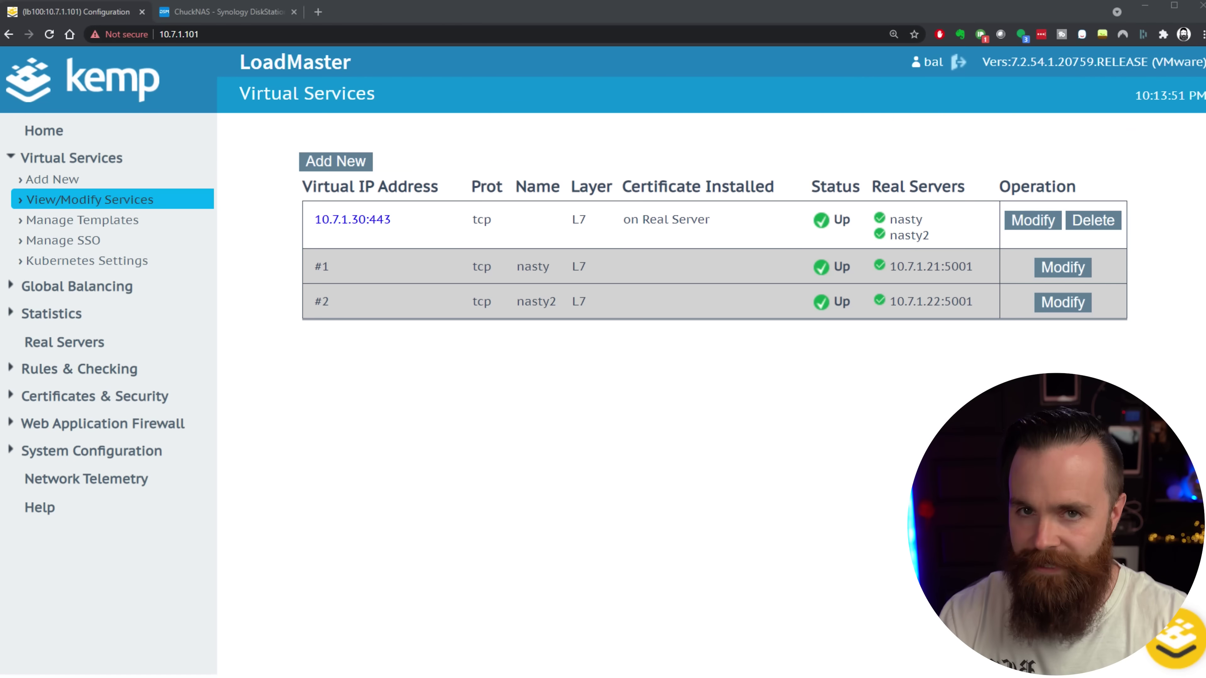
mouse_move(256, 215)
left_mouse_down()
mouse_move(285, 288)
mouse_move(275, 301)
left_mouse_up()
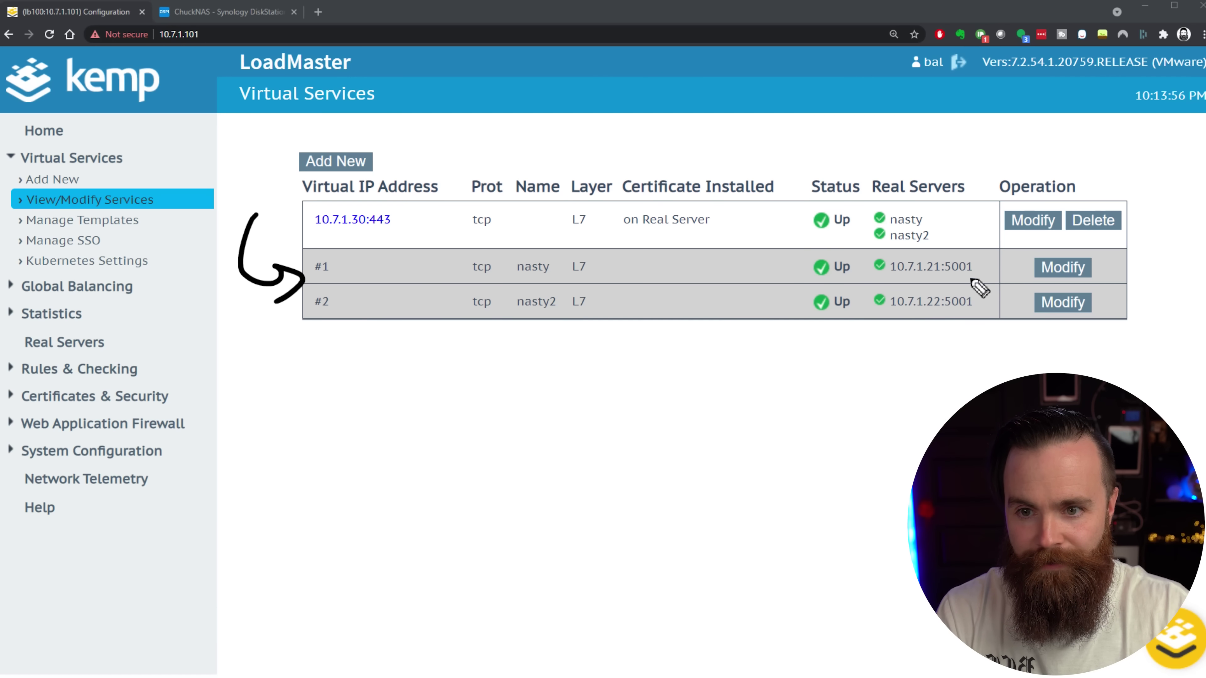
left_click_drag(866, 196, 778, 194)
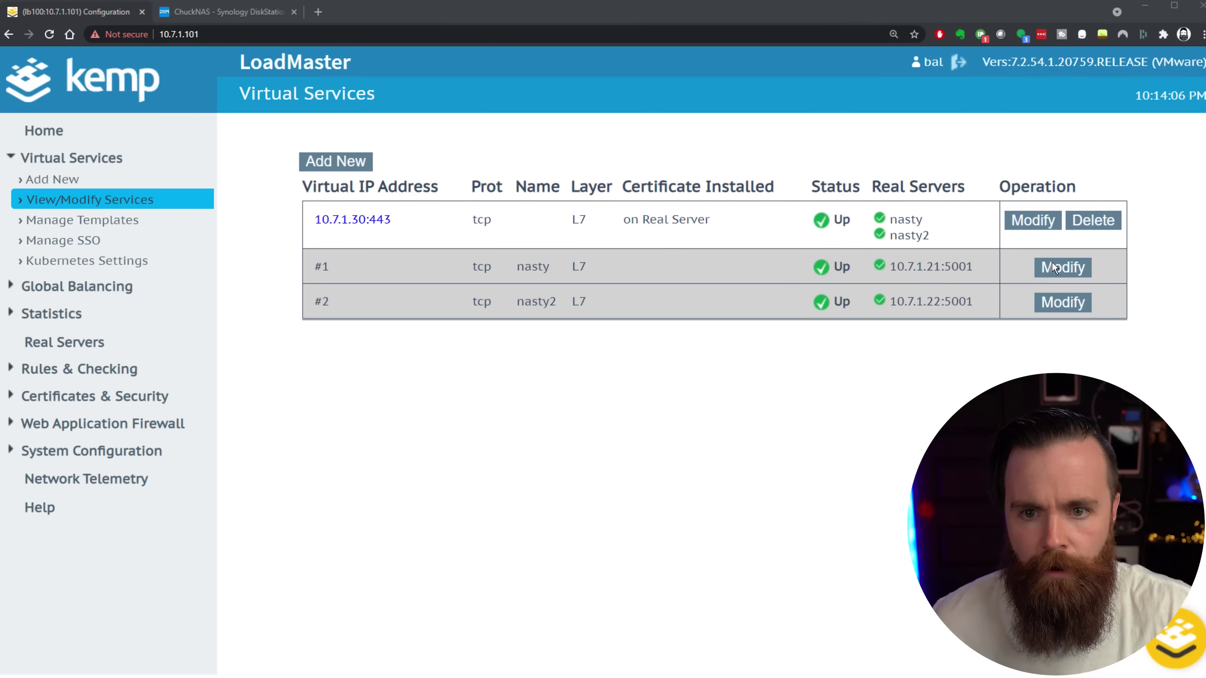
left_click(992, 265)
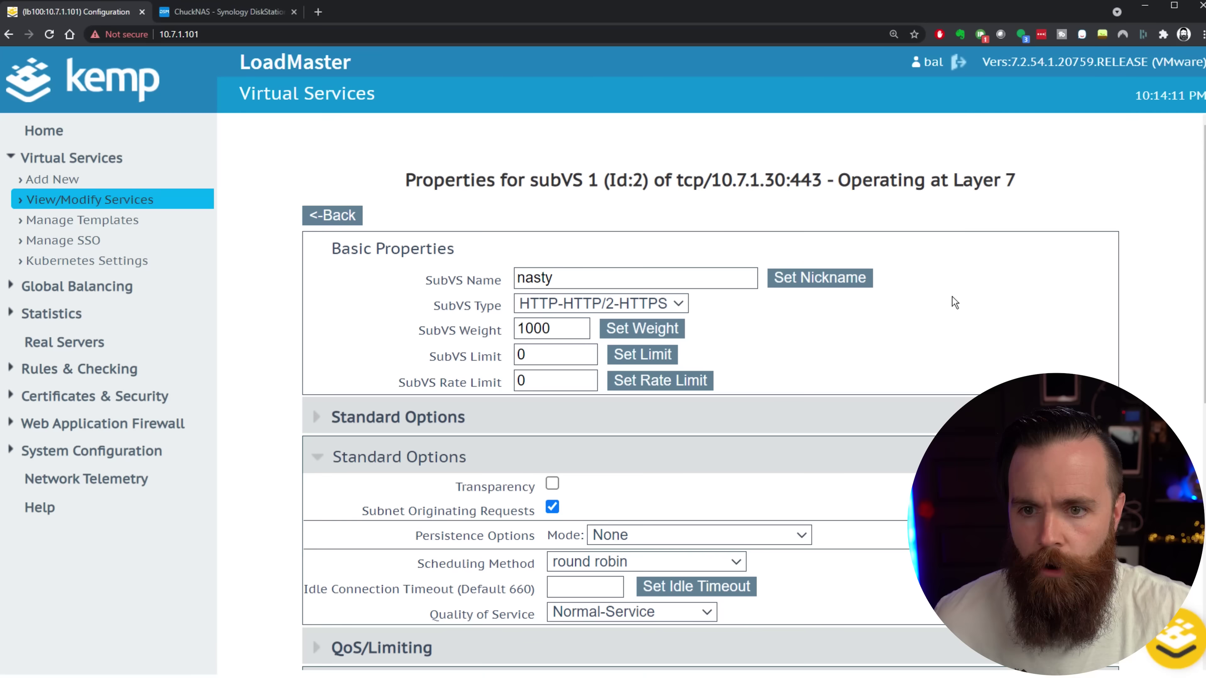
scroll(774, 401, "down", 8)
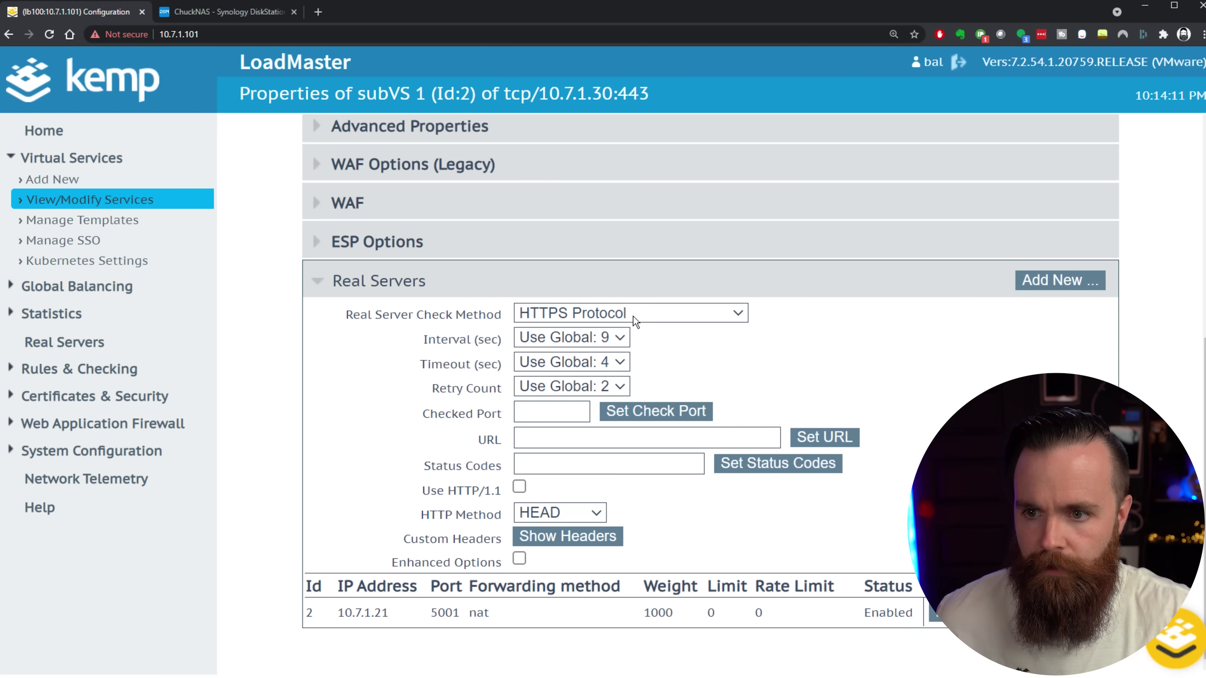
left_click(634, 315)
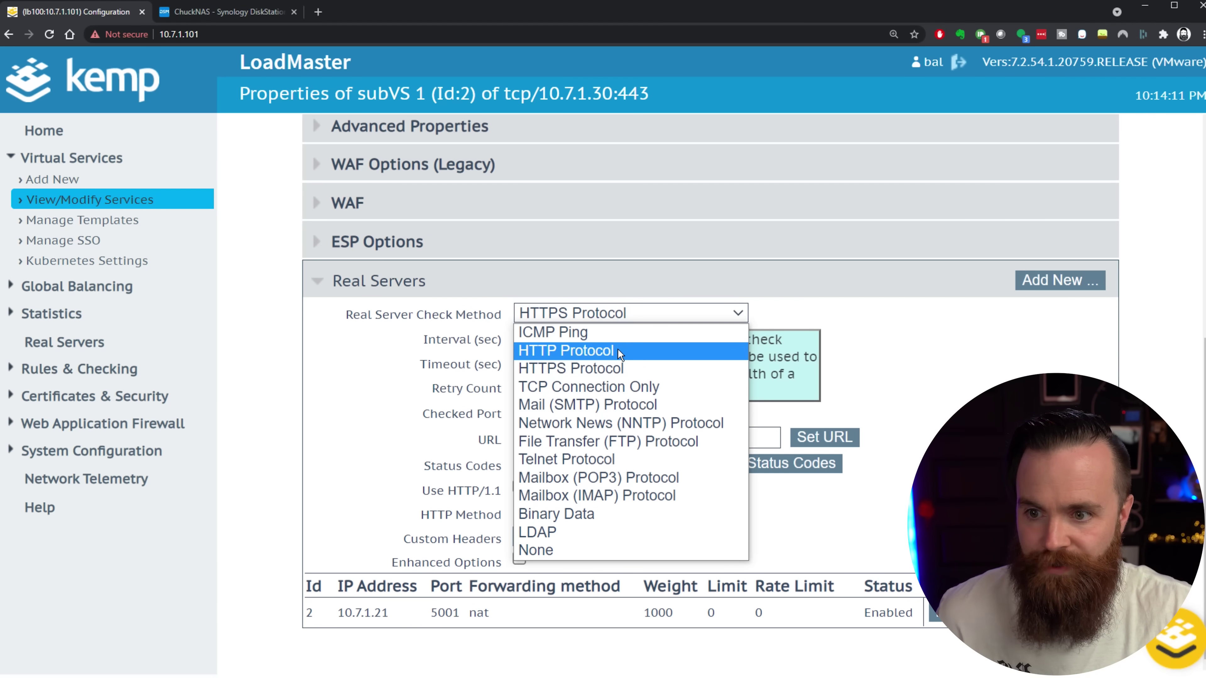
left_click(906, 386)
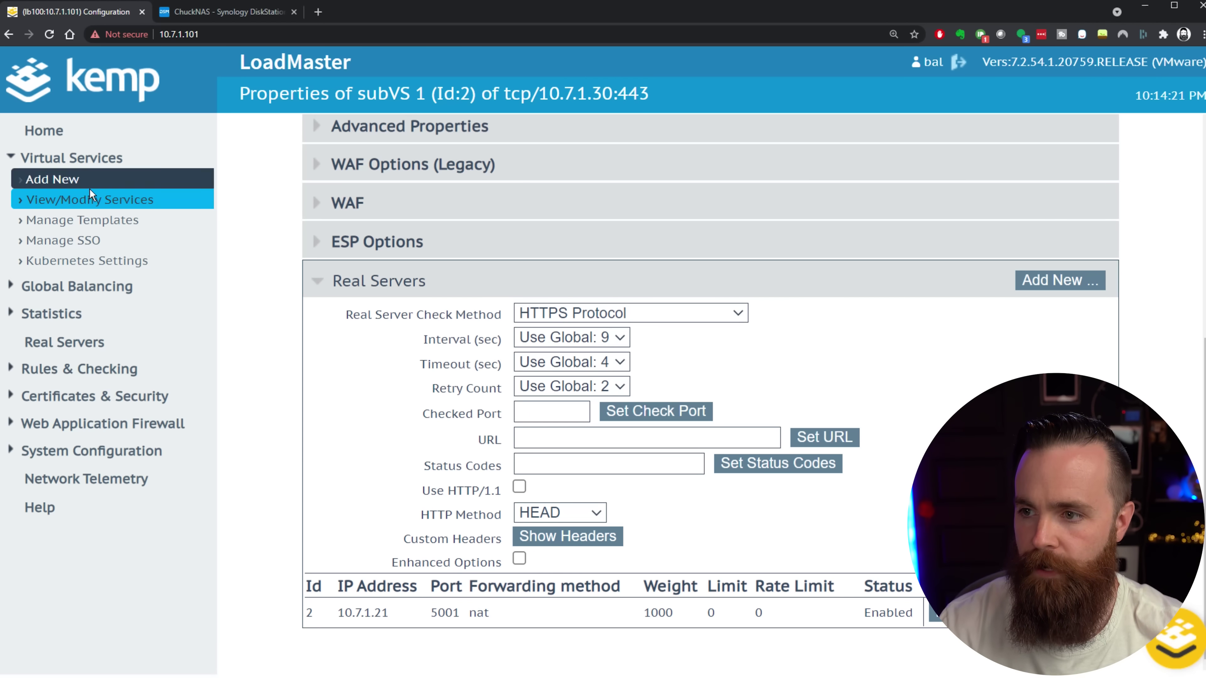
left_click(90, 198)
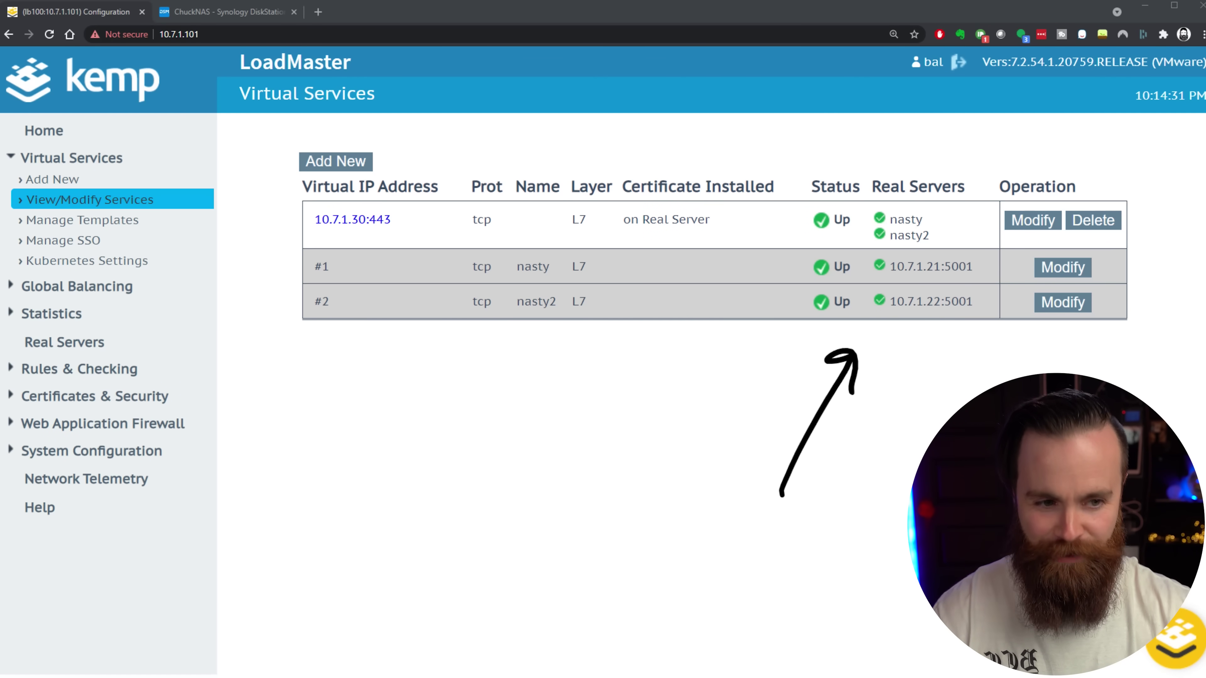
Browse to 10.7.1.30 in a new Chrome tab to bring up the Synology sign-in page.
left_click(259, 13)
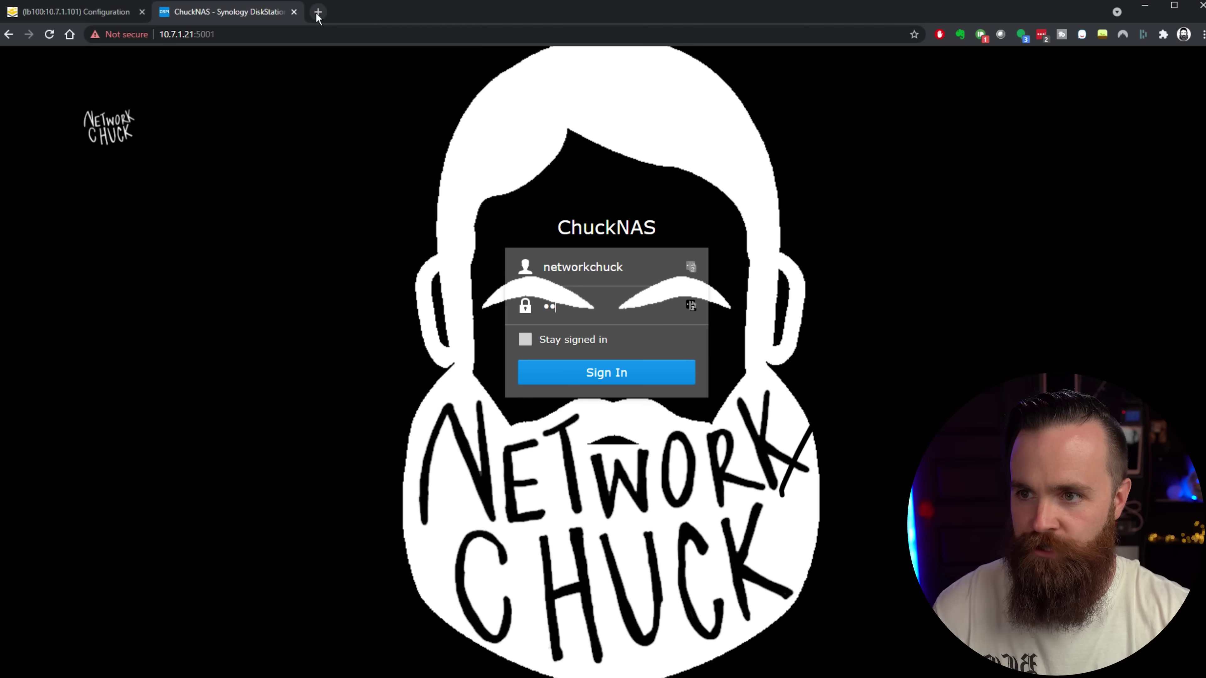
left_click(318, 12)
type("10.7.1.")
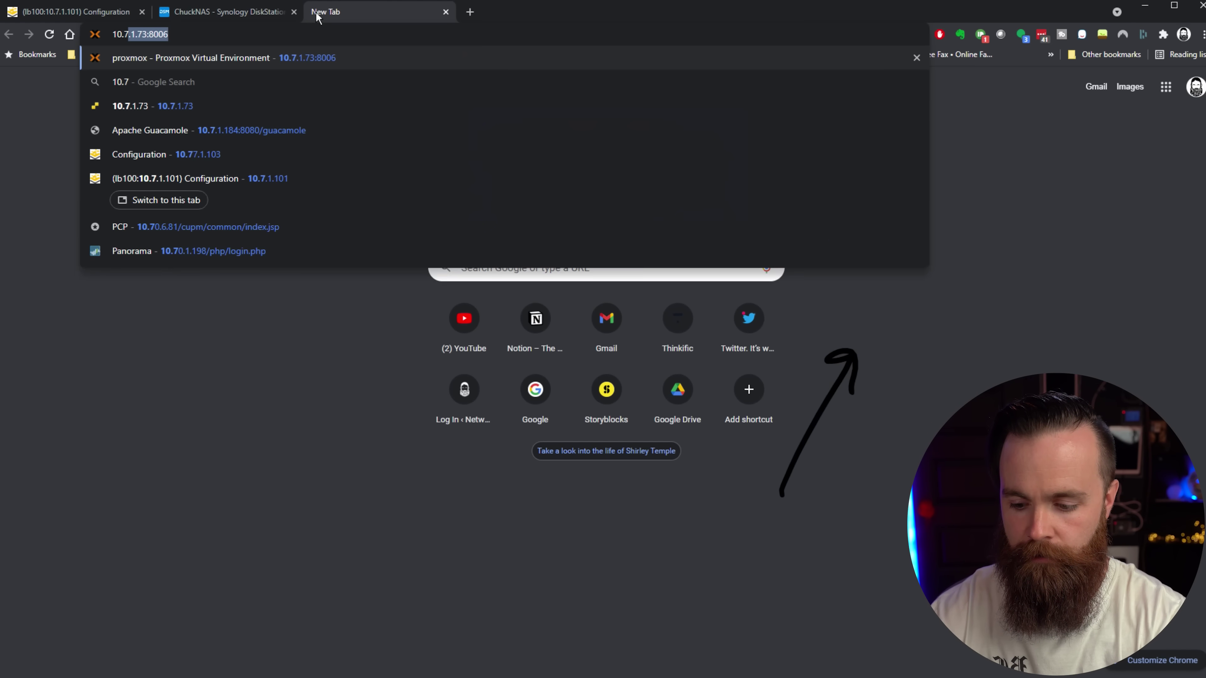
type("30")
key("Return")
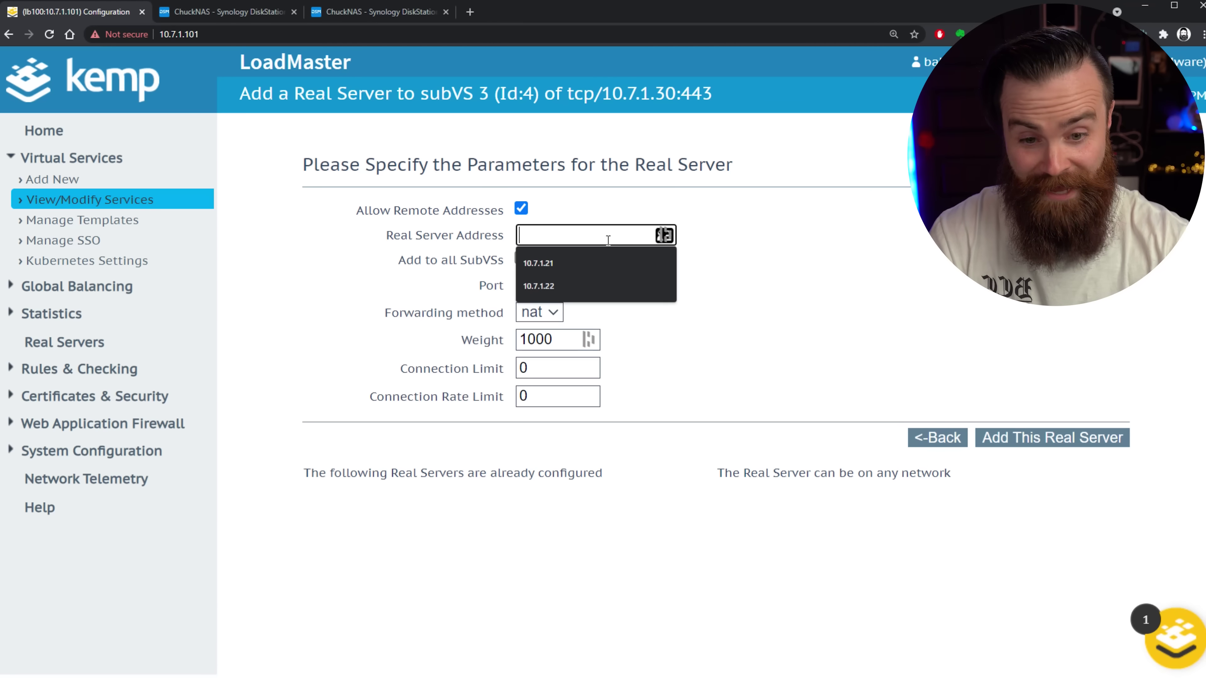
Give the Plex SubVS real server 10.7.1.21 on port 32400.
type("10.7.1.21")
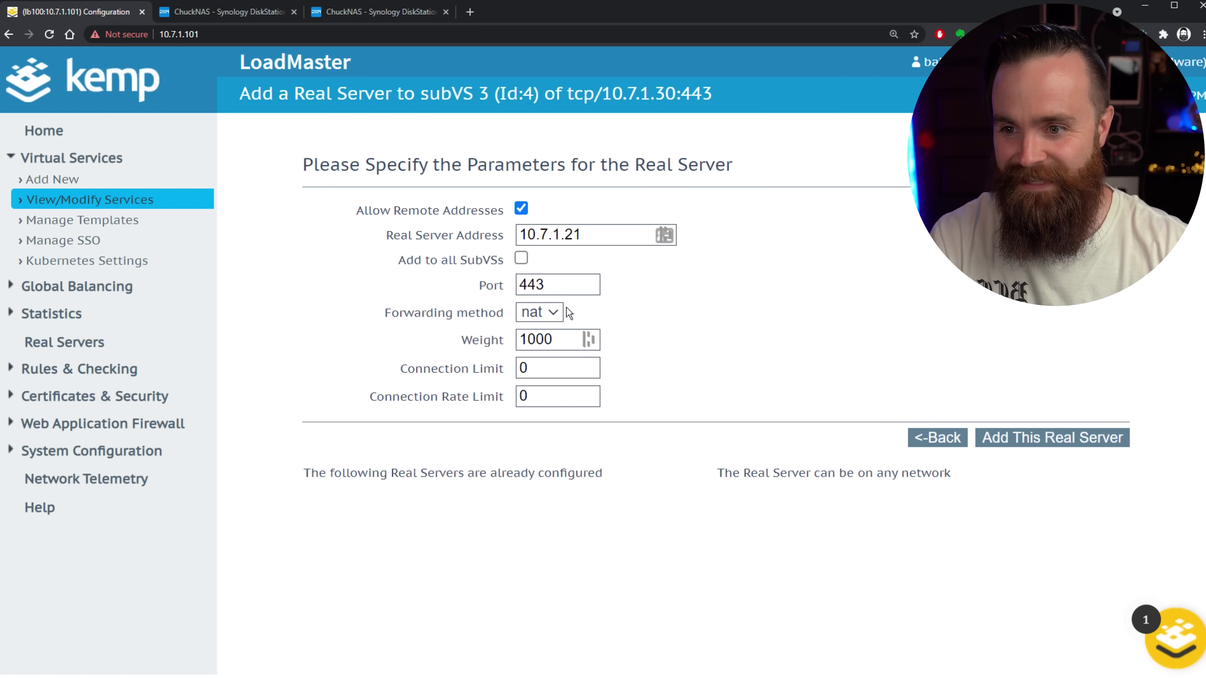
double_click(518, 285)
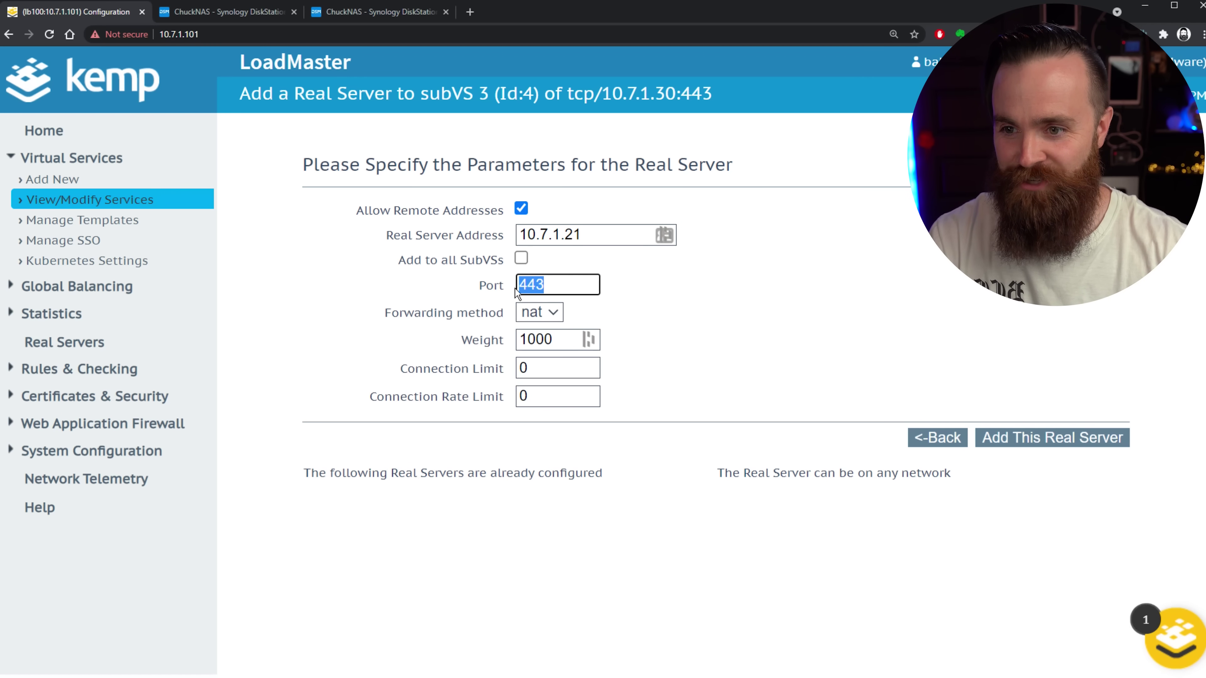
type("3240")
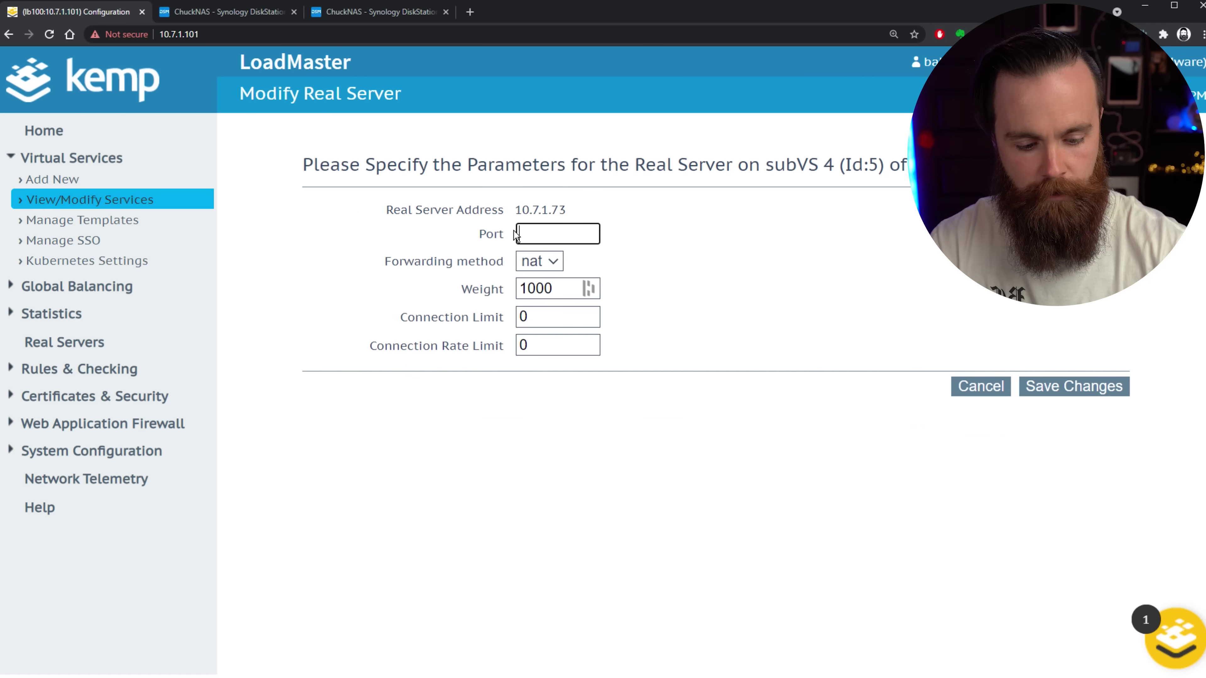
Save the Proxmox real server 10.7.1.73 on port 8006 and review the services list.
type("8006")
key("Return")
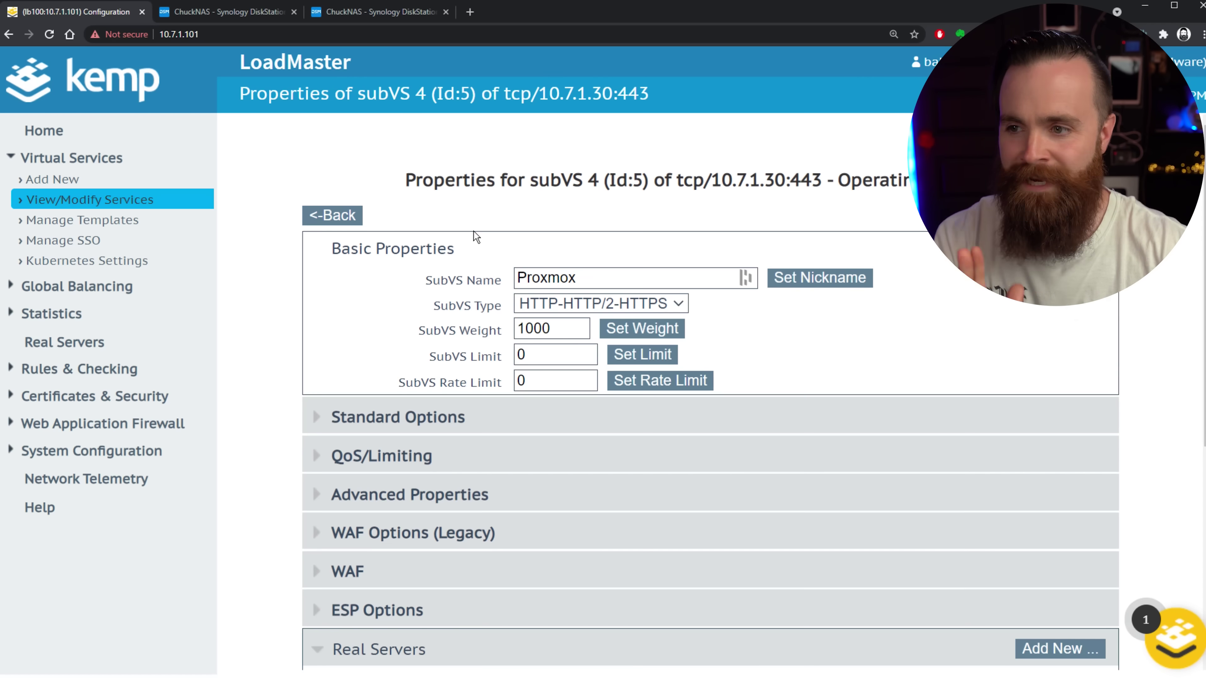
left_click(137, 201)
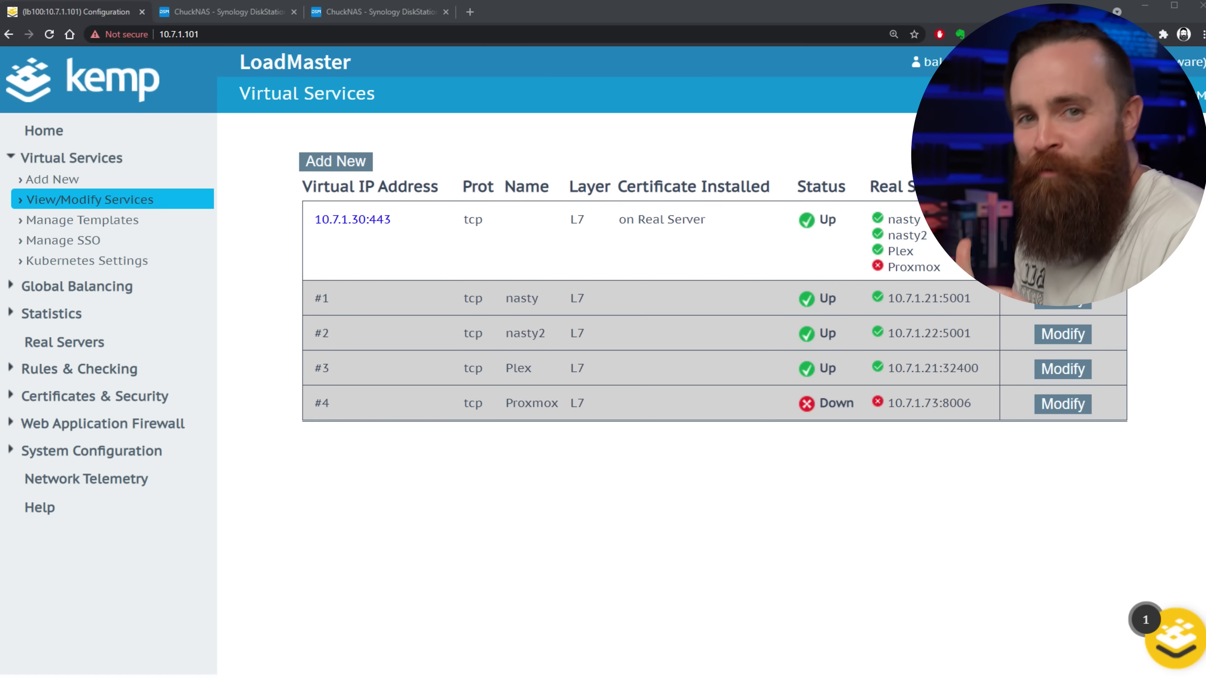
mouse_move(371, 566)
left_mouse_down()
mouse_move(369, 503)
mouse_move(436, 477)
left_mouse_up()
left_click_drag(383, 451, 423, 443)
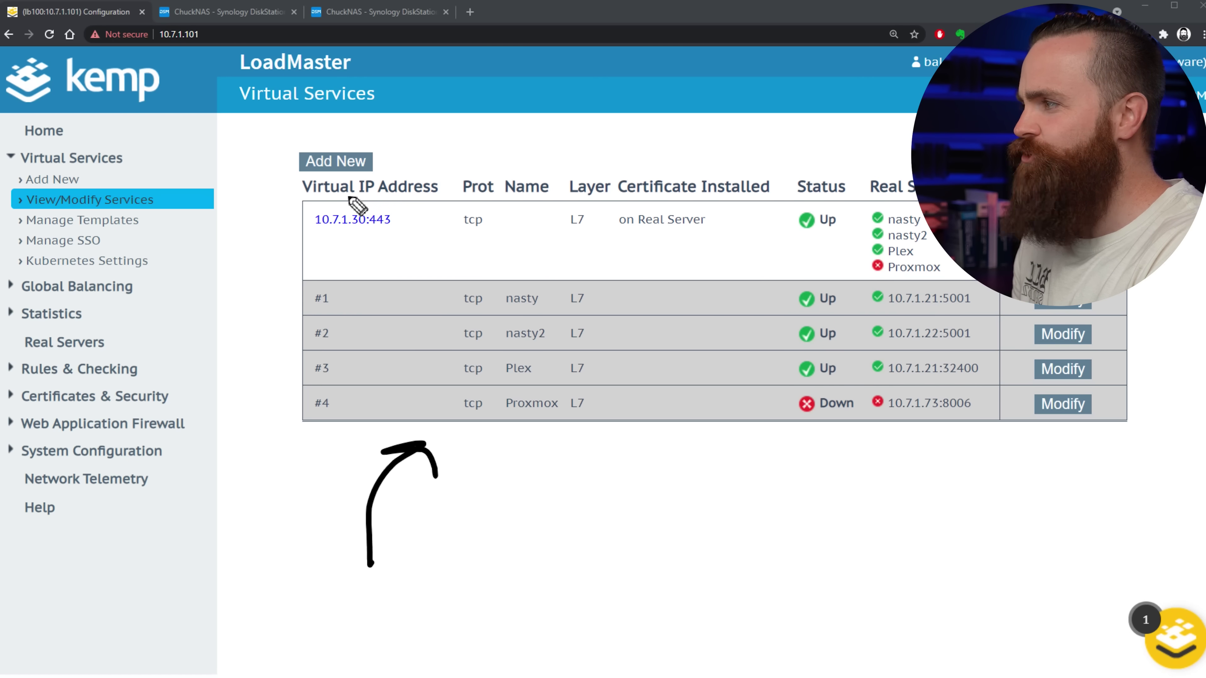
mouse_move(378, 199)
left_mouse_down()
mouse_move(391, 240)
mouse_move(420, 231)
left_mouse_up()
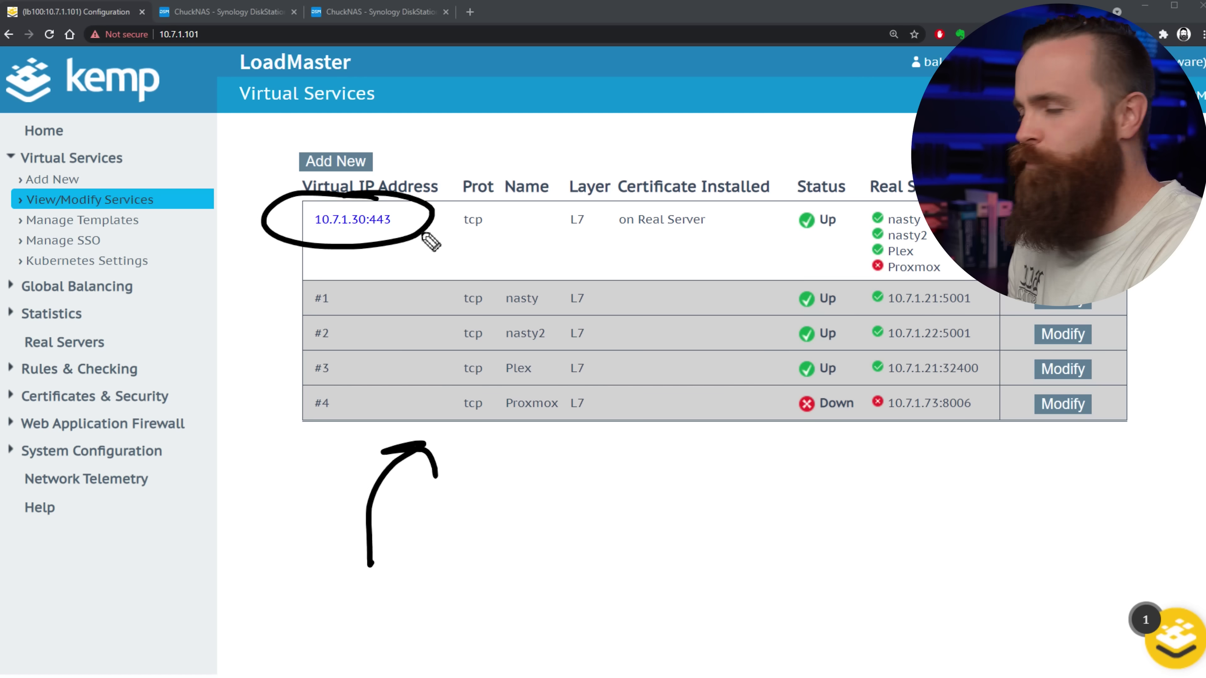
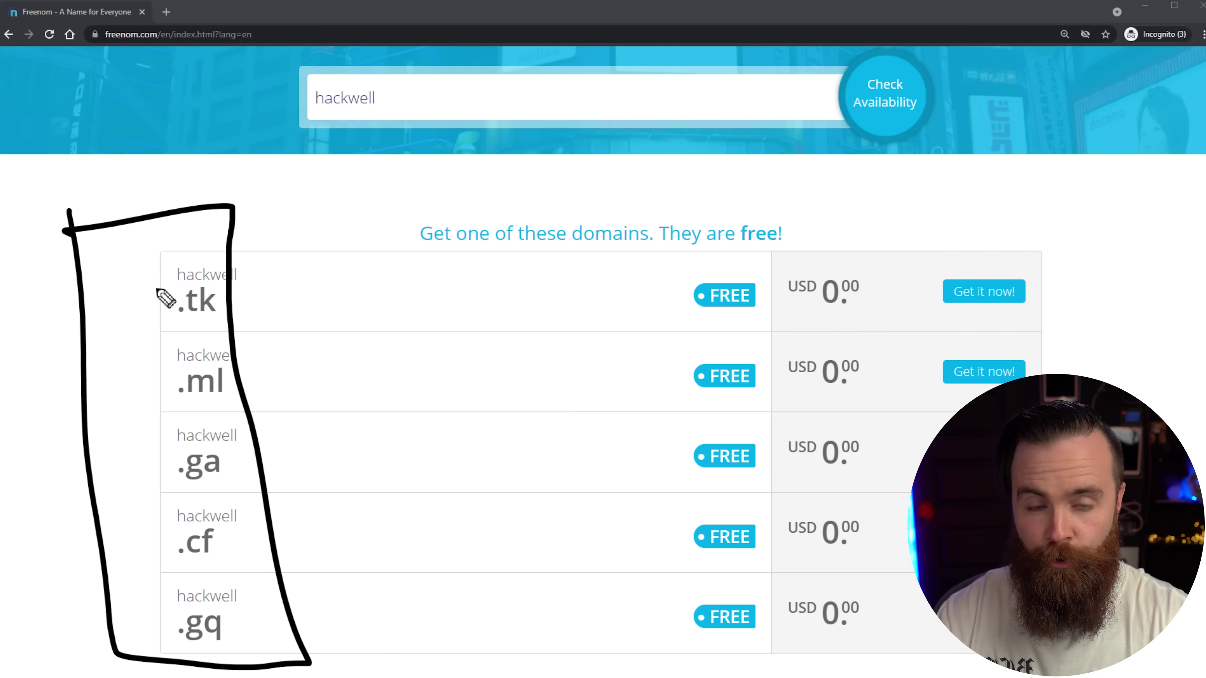
Search Freenom for hackwell.tk and get it confirmed available and placed in the cart.
mouse_move(1018, 183)
left_mouse_down()
mouse_move(1001, 269)
mouse_move(1030, 266)
left_mouse_up()
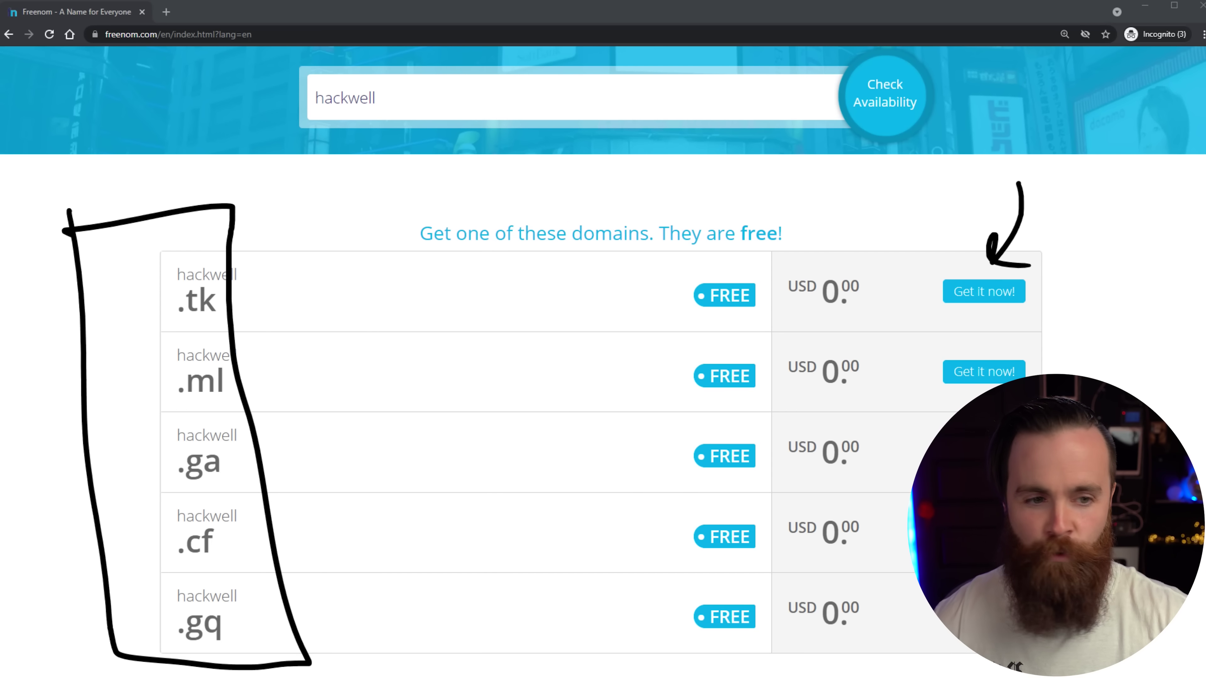
left_click(997, 301)
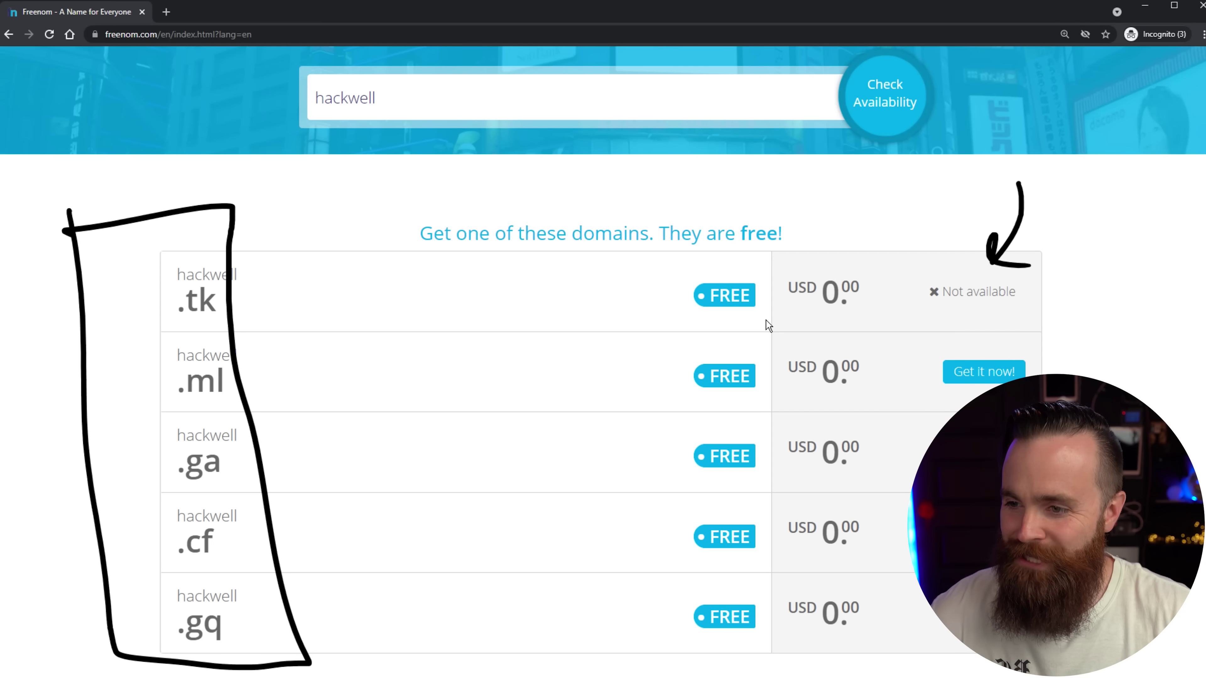
left_click(399, 97)
key("ctrl+a")
key("BackSpace")
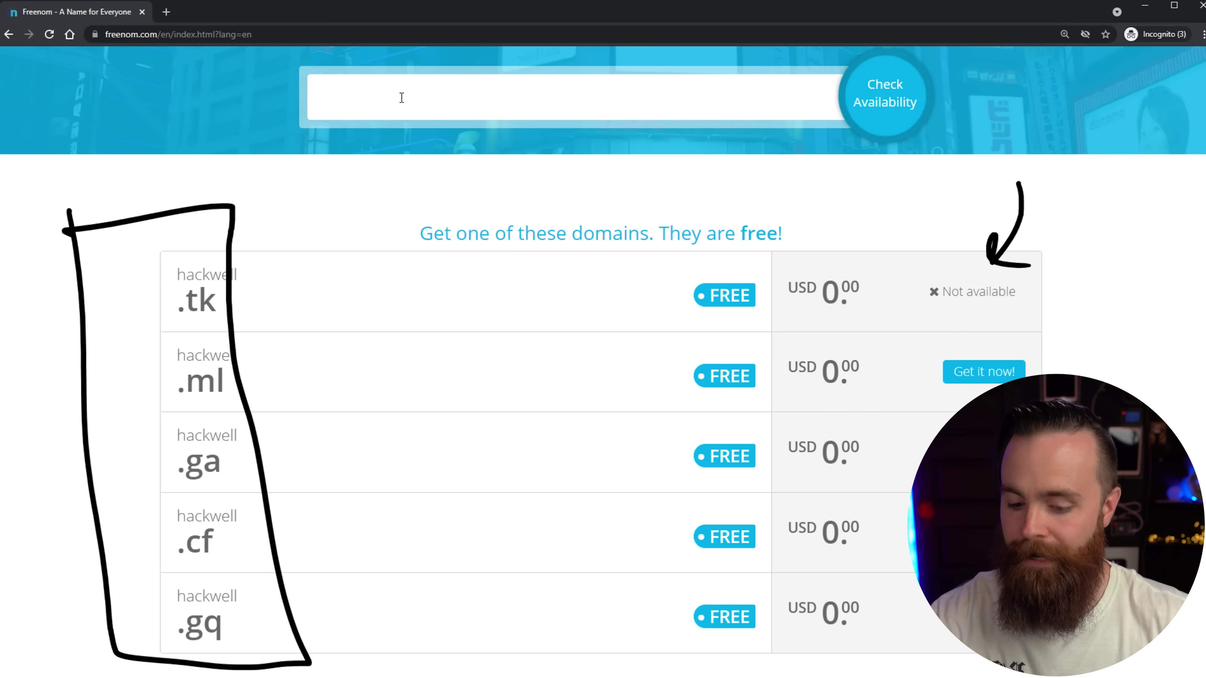
type("hackwell.tk")
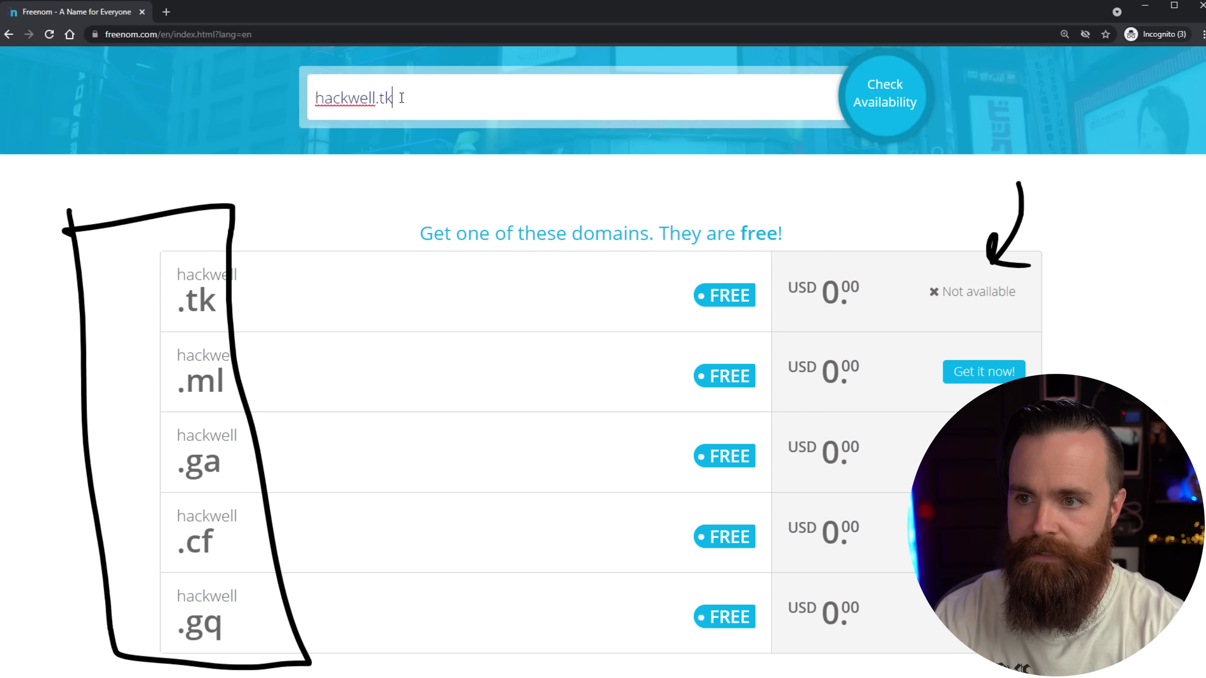
left_click(879, 107)
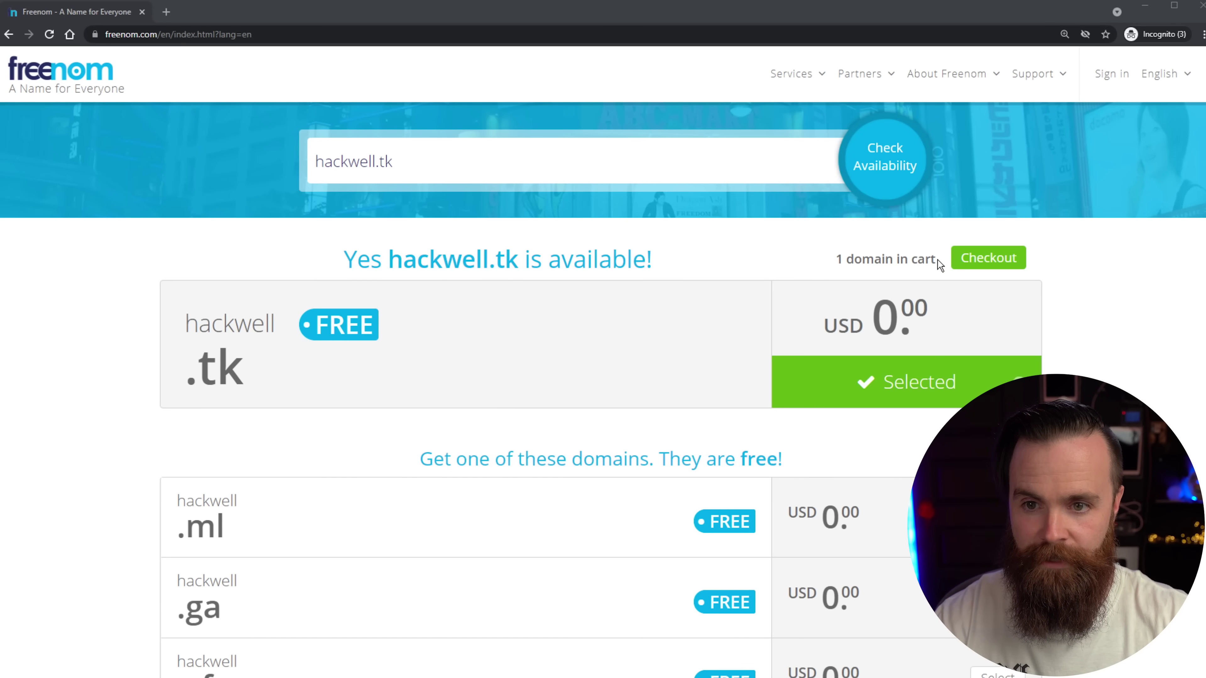
Check out hackwell.tk with the 12 Months @ FREE period and choose Use DNS.
left_click(987, 259)
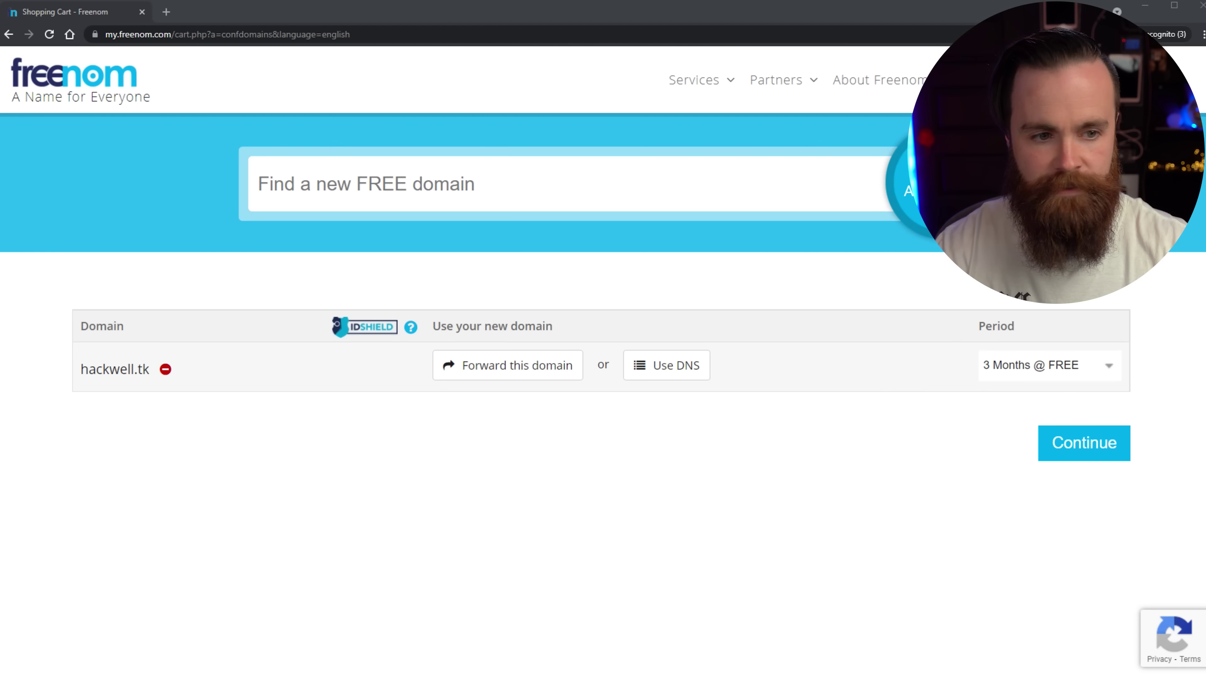
left_click(1057, 370)
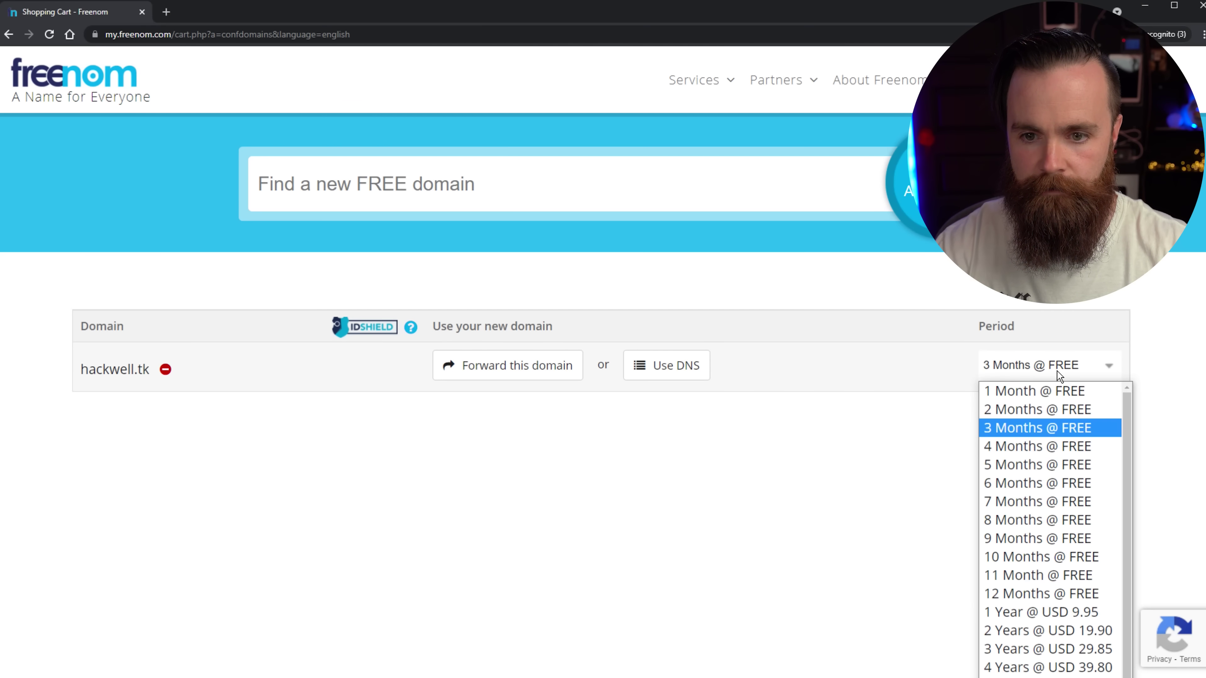
left_click(1037, 594)
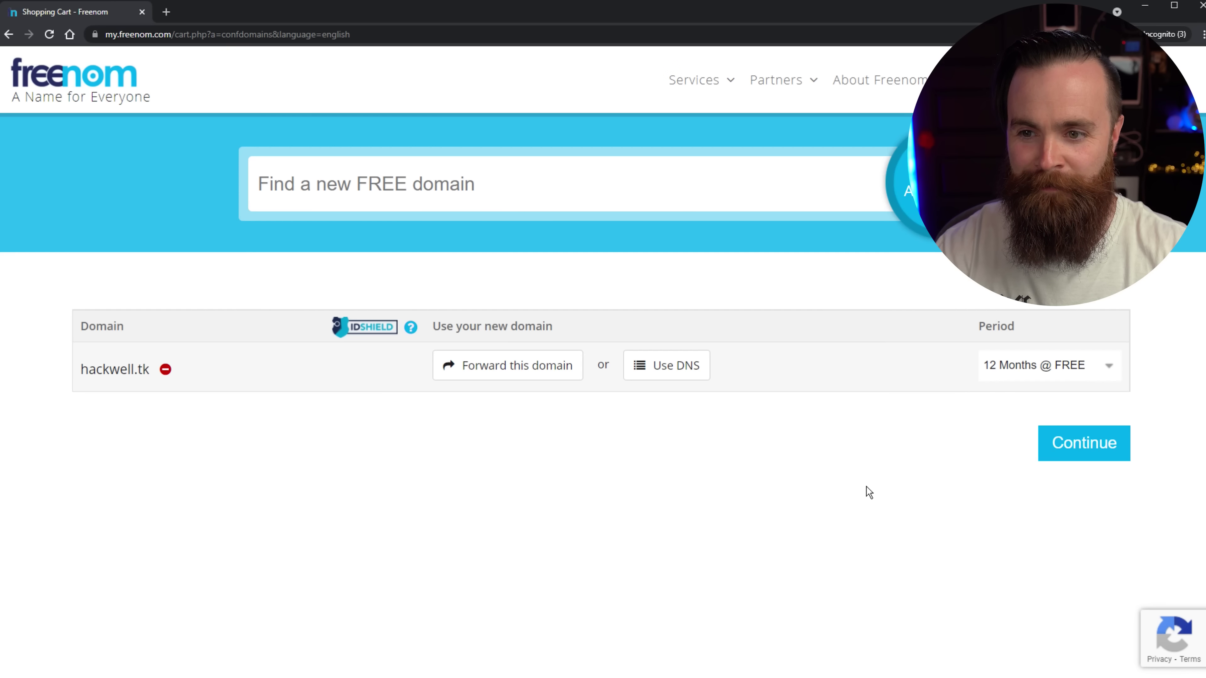
left_click(667, 365)
left_click_drag(705, 260, 675, 328)
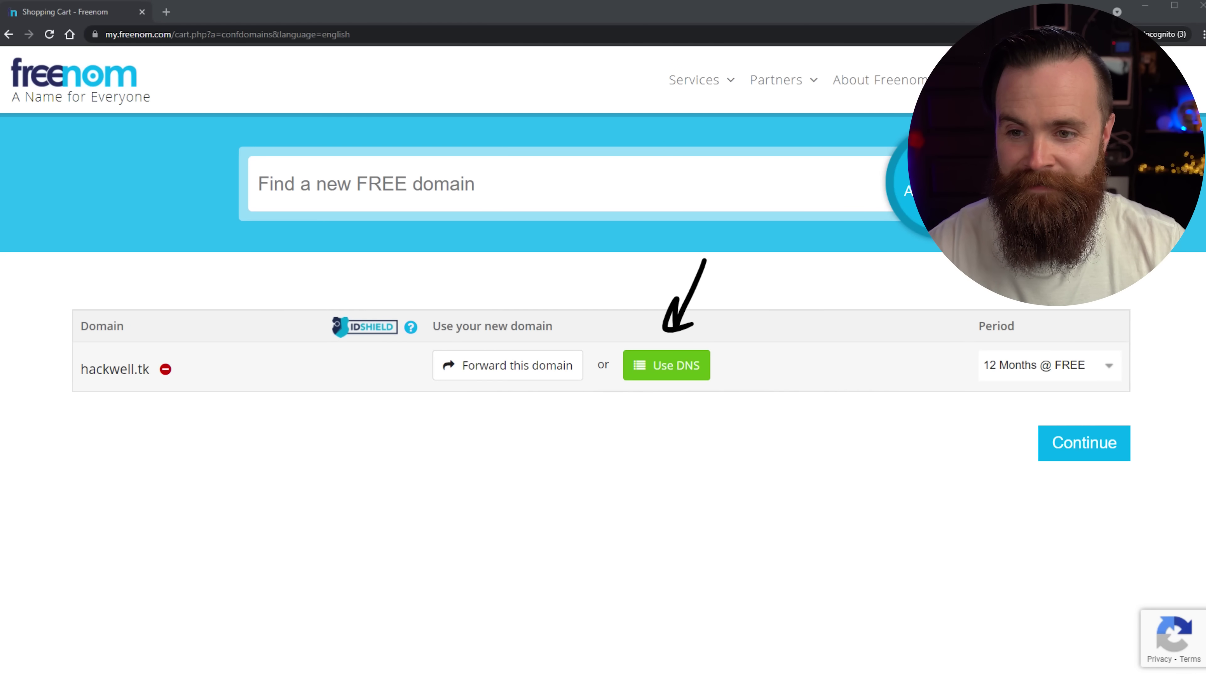
key("Escape")
left_click(666, 365)
left_click(810, 503)
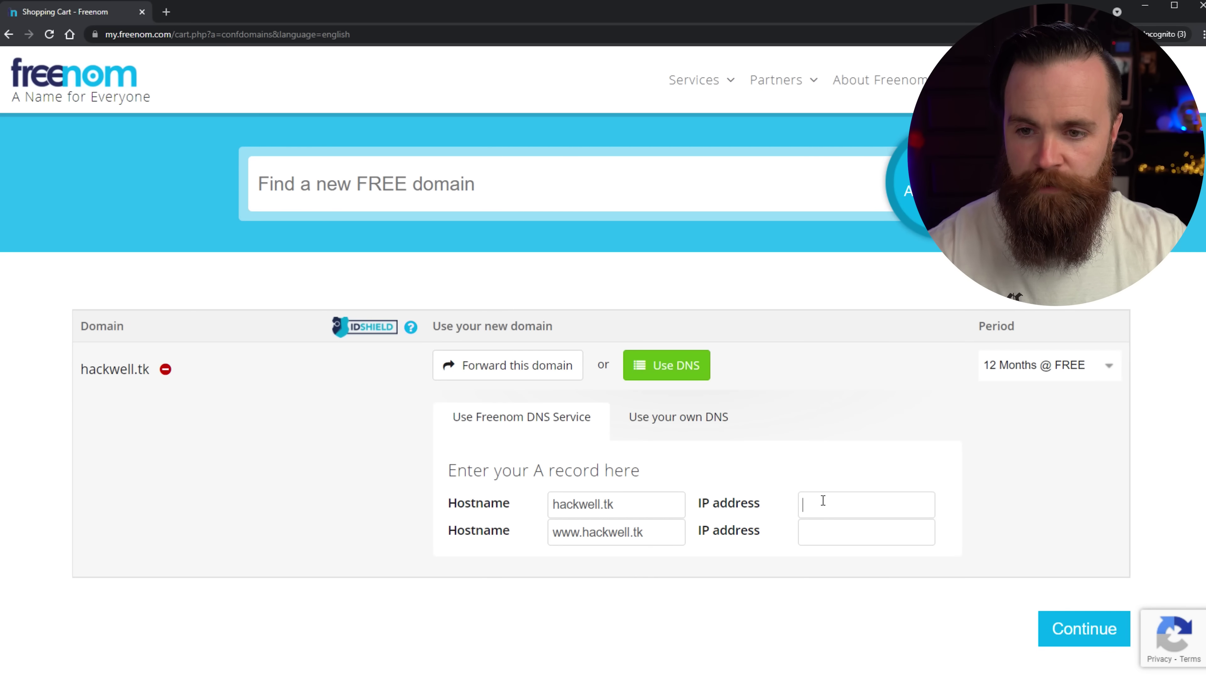
type("8.8.8.8")
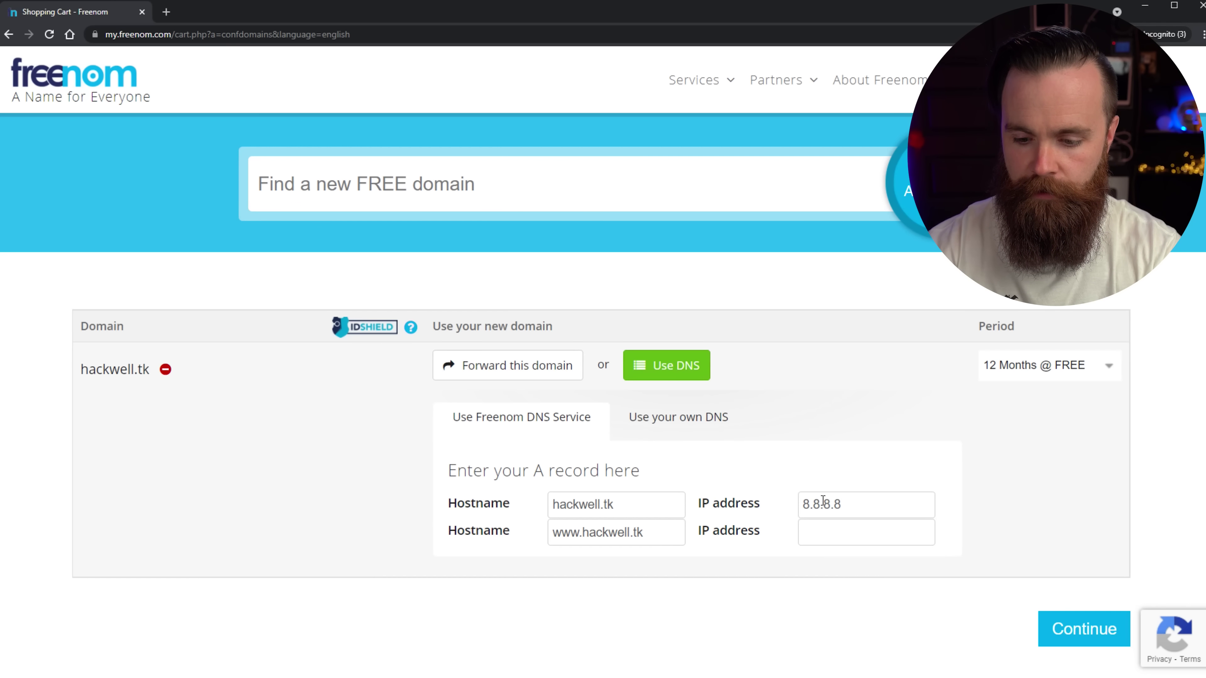
key("Tab")
left_click(854, 537)
type("8.8.8")
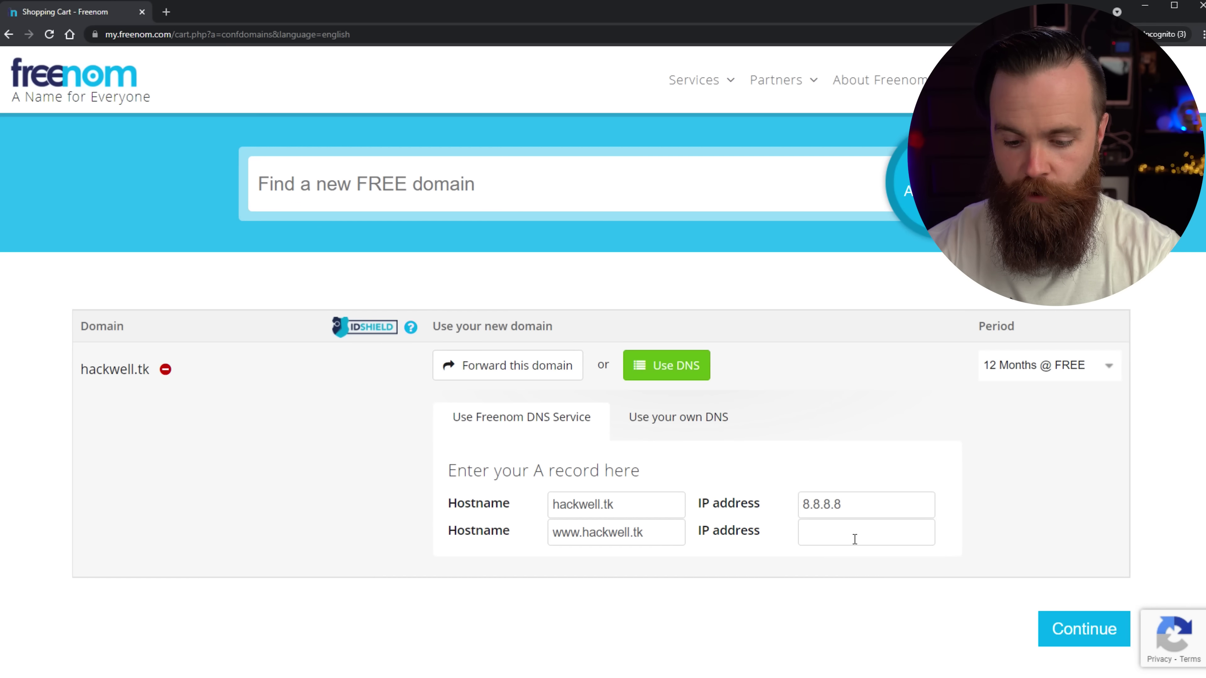
type(".8")
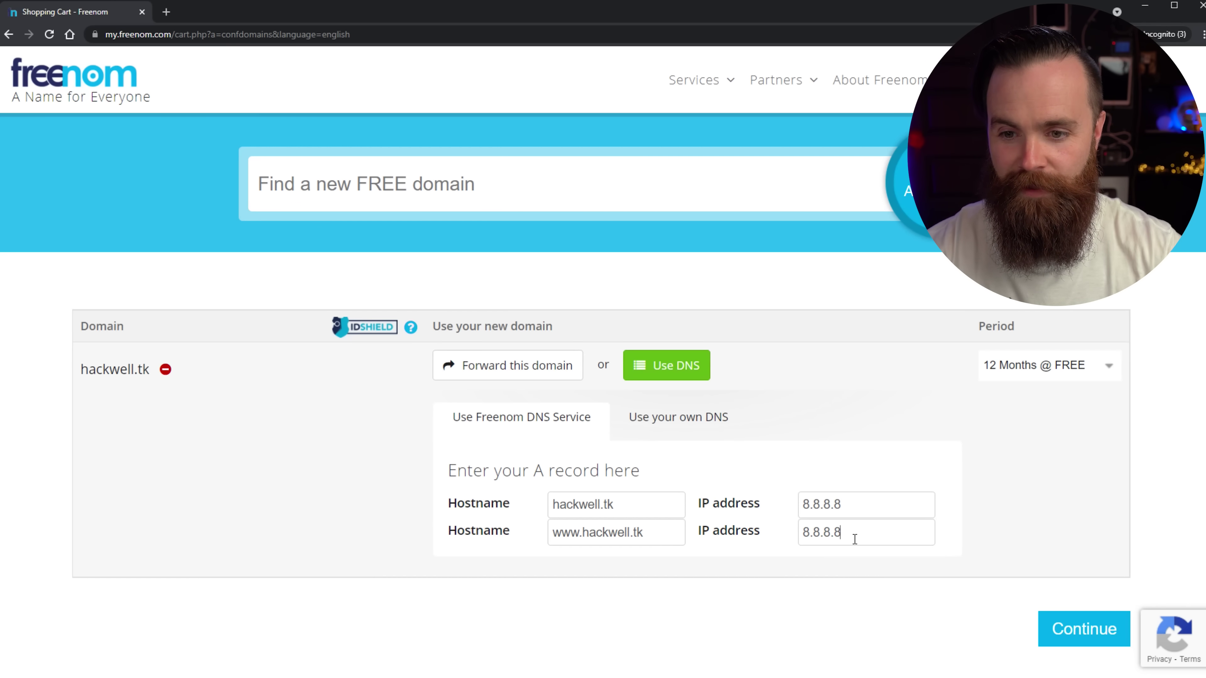
scroll(1096, 437, "down", 3)
scroll(1068, 480, "up", 3)
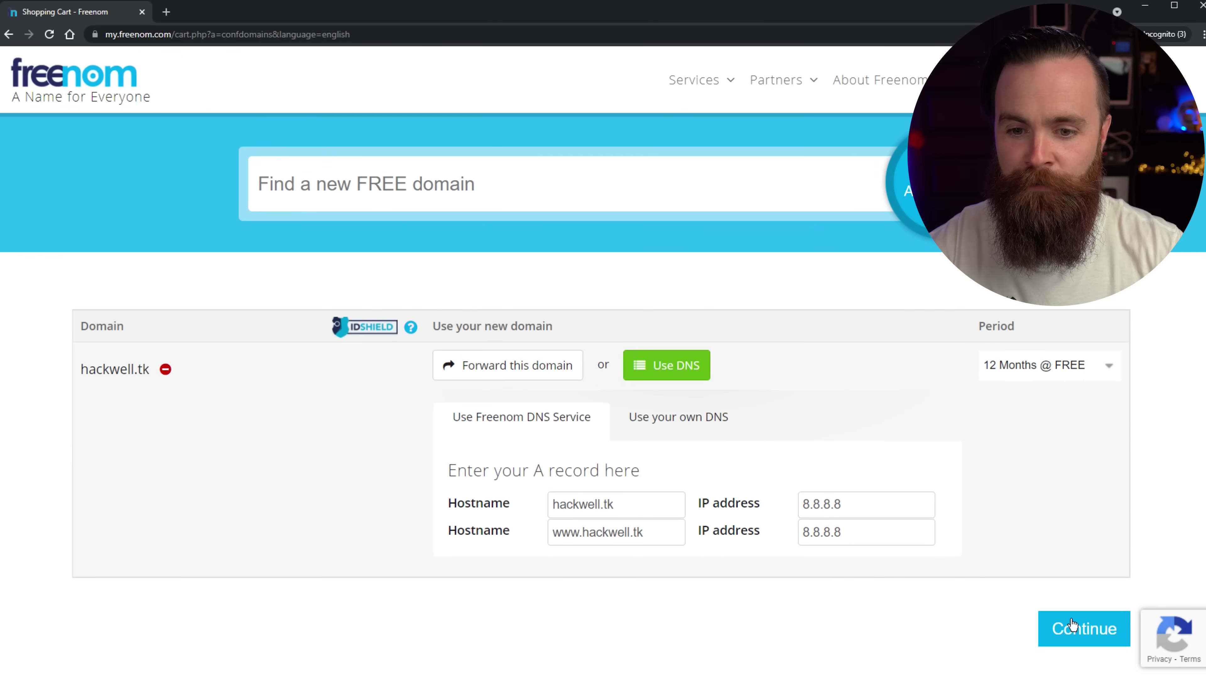
Continue to checkout and enter the account e-mail address.
left_click(1076, 626)
left_click(231, 490)
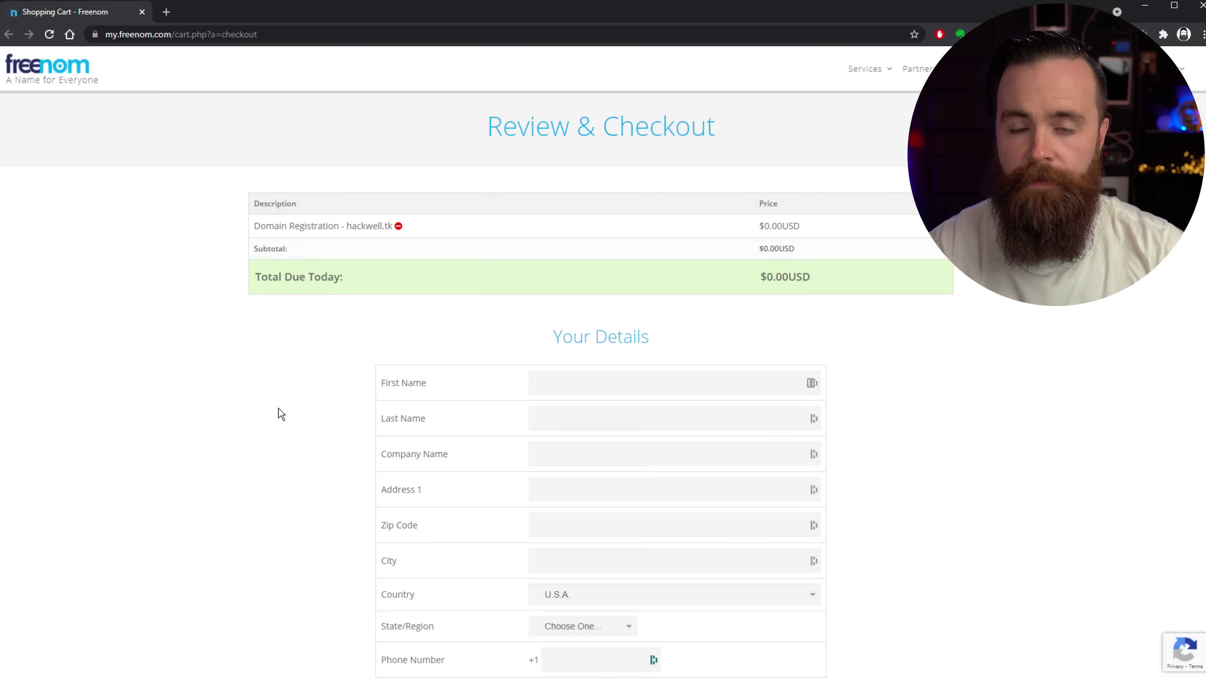
Fill in the first name and accept the Terms & Conditions to complete the order.
scroll(278, 408, "down", 3)
left_click(567, 258)
type("Bernard")
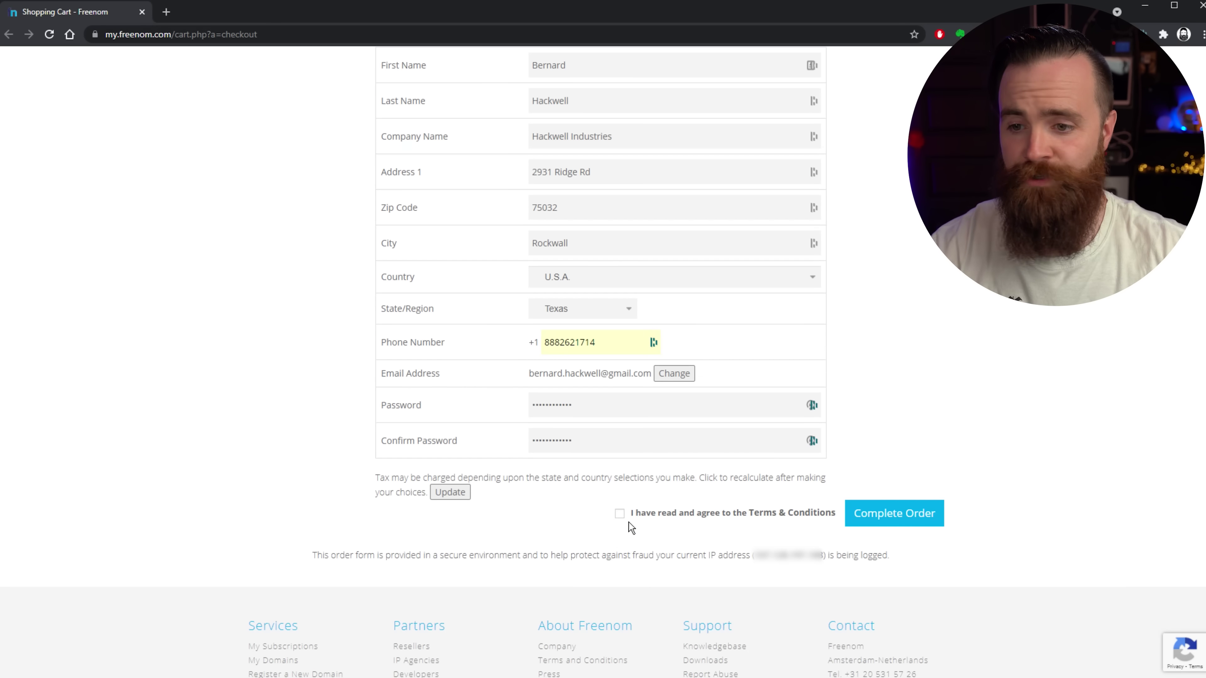
left_click(620, 513)
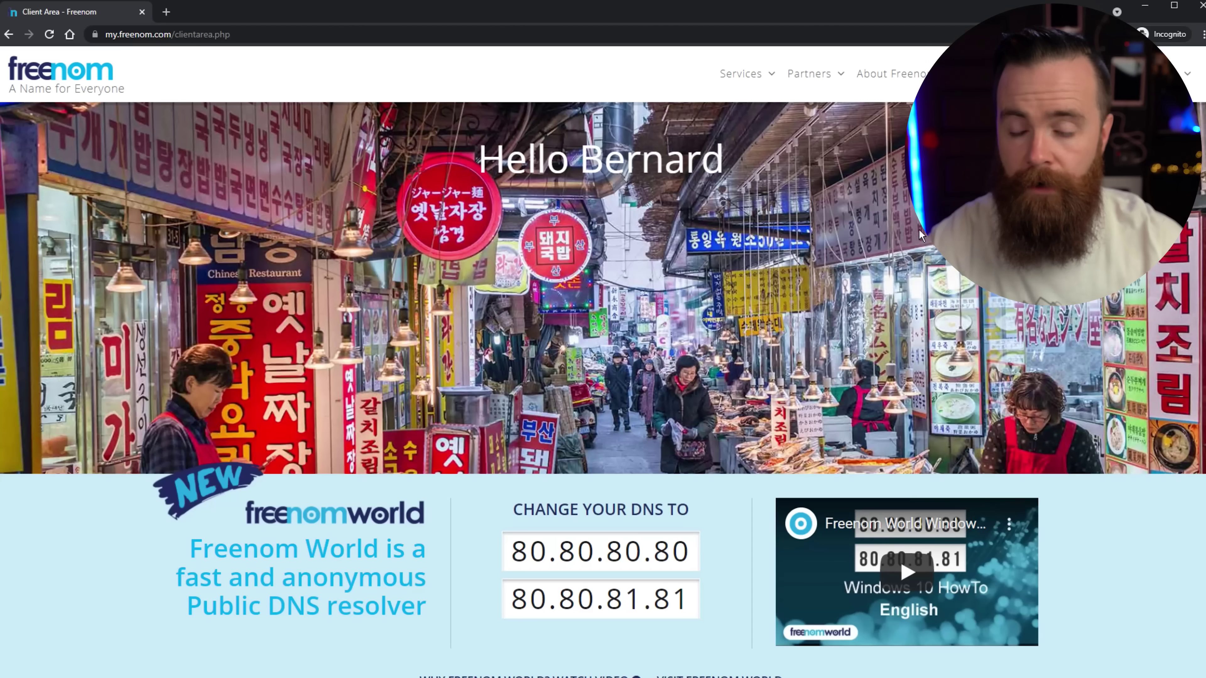
From My Domains, open hackwell.tk's Nameservers tool and select Use custom nameservers.
left_click(742, 88)
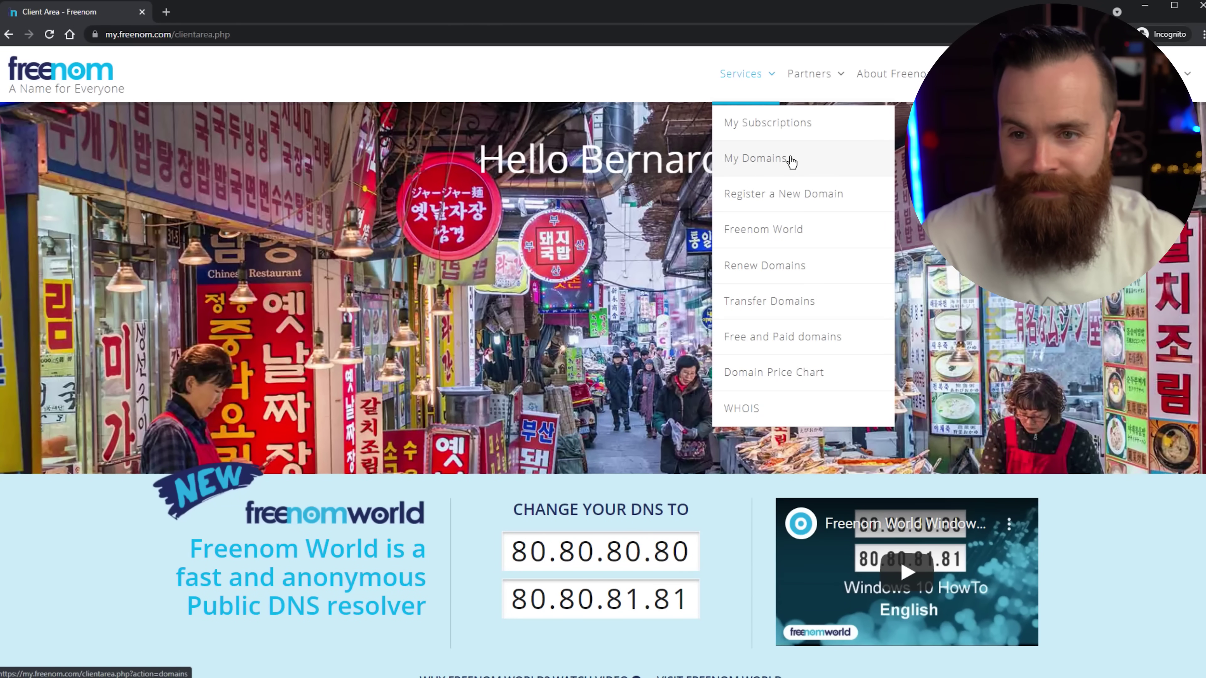
left_click(791, 161)
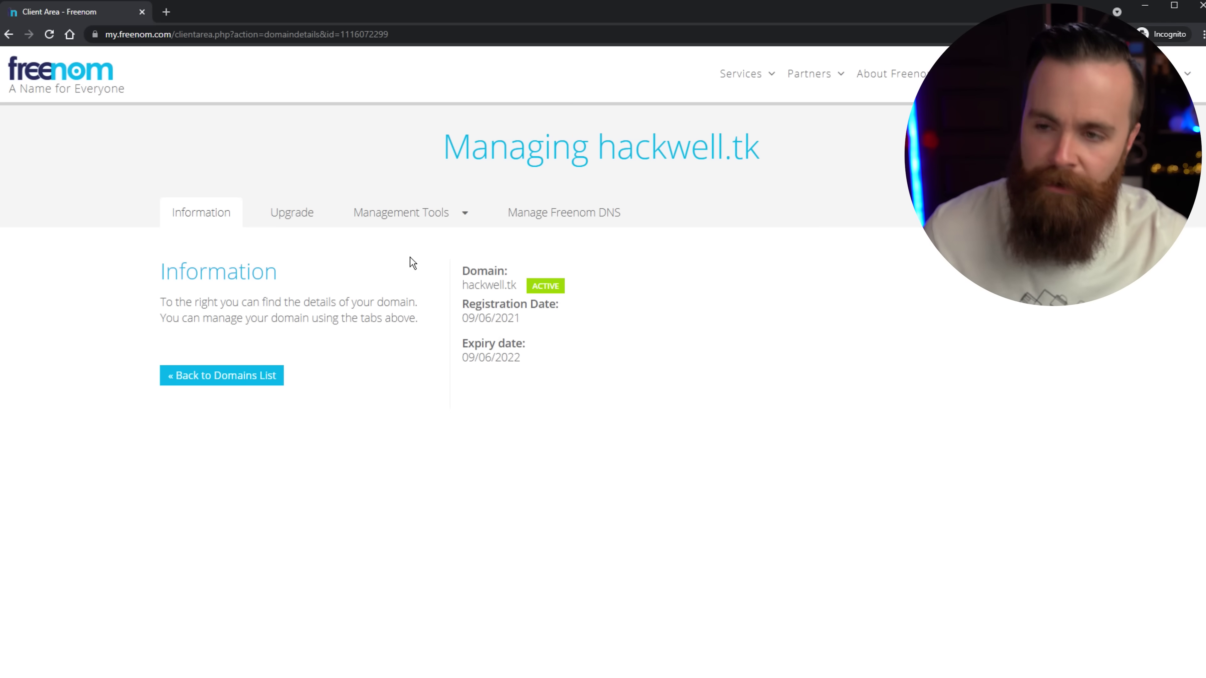
left_click(425, 219)
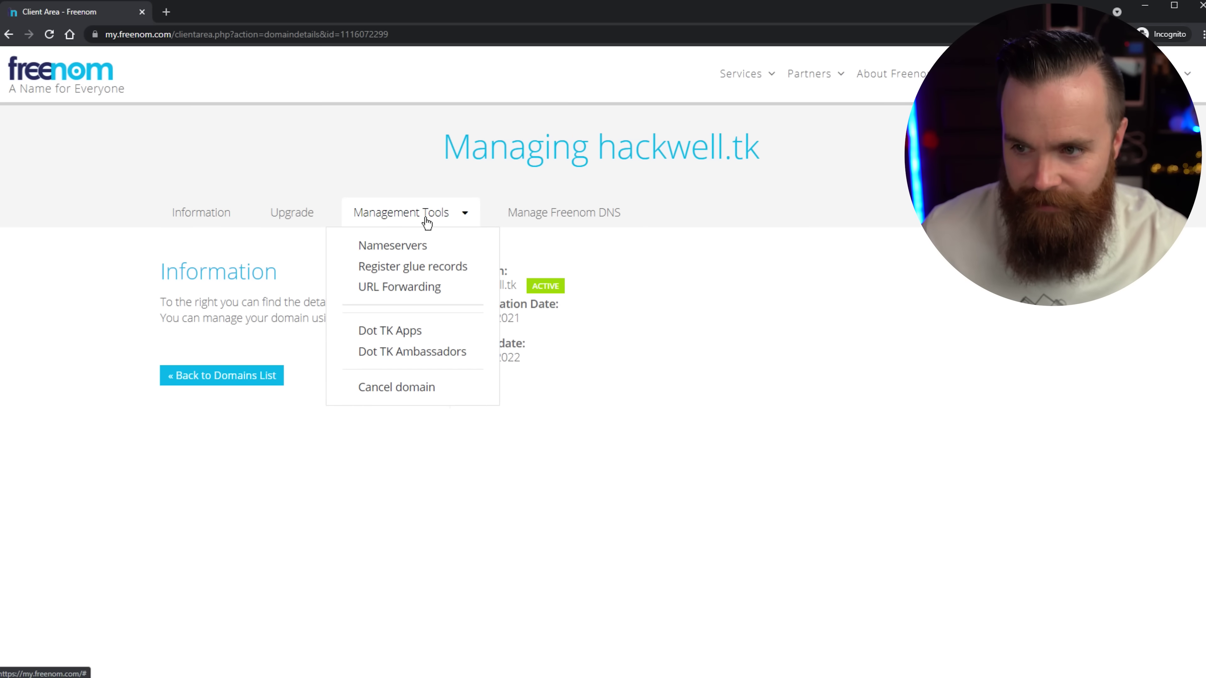
left_click(415, 247)
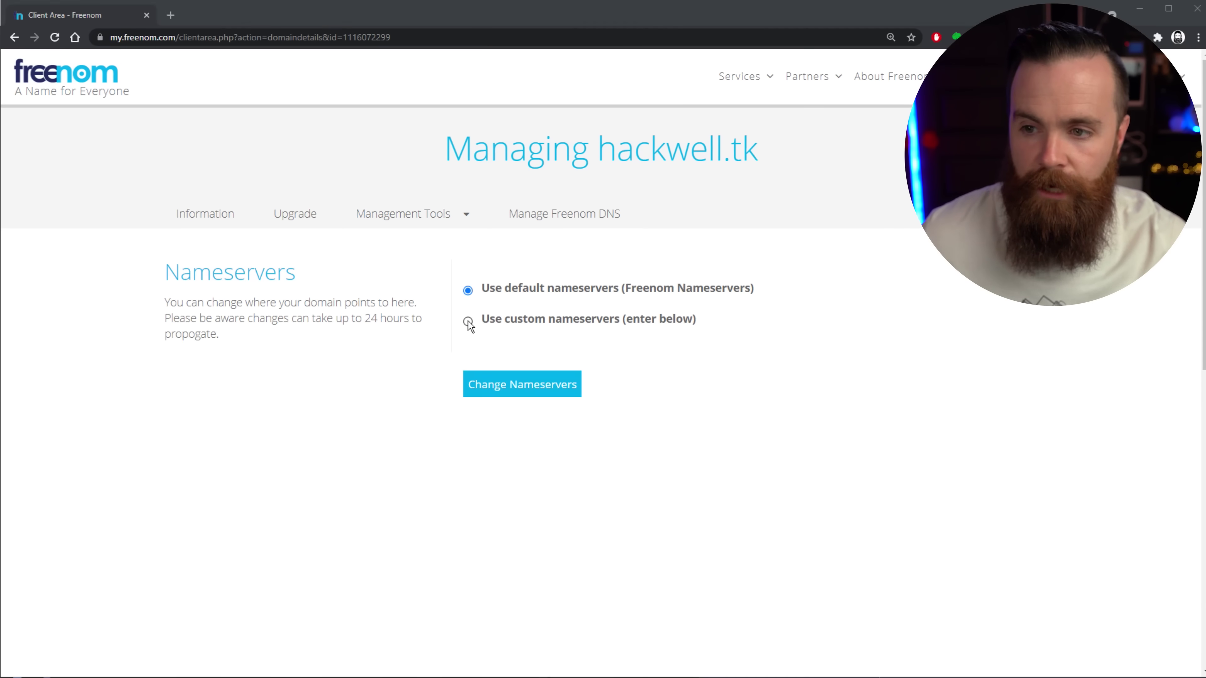
left_click(468, 323)
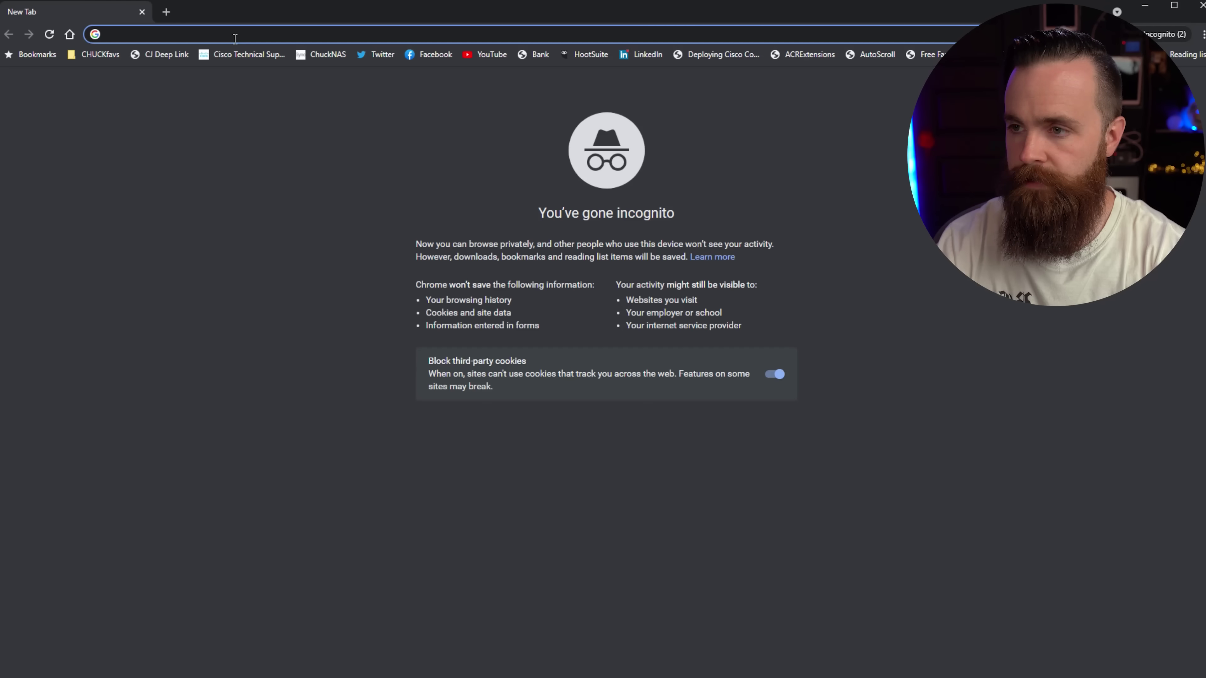
Load cloudflare.com at 150% zoom, create an account, and begin adding a site.
type("cloud")
key("Return")
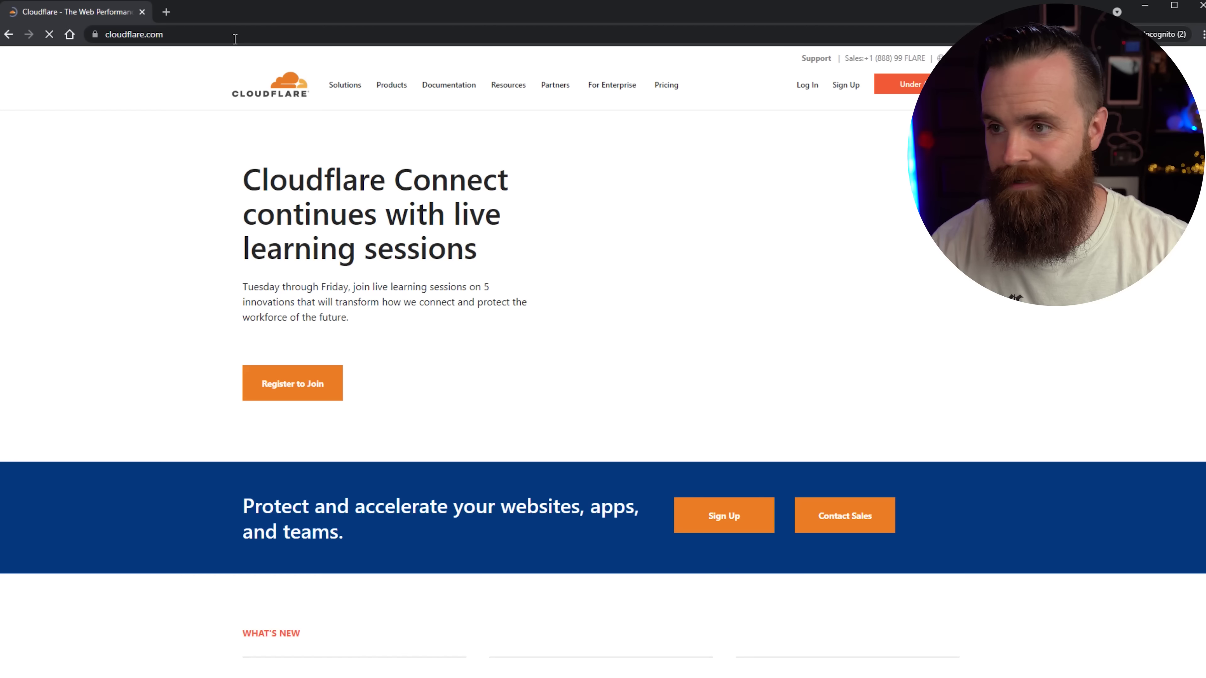
key("ctrl+plus")
key("ctrl+plus")
key("ctrl+plus")
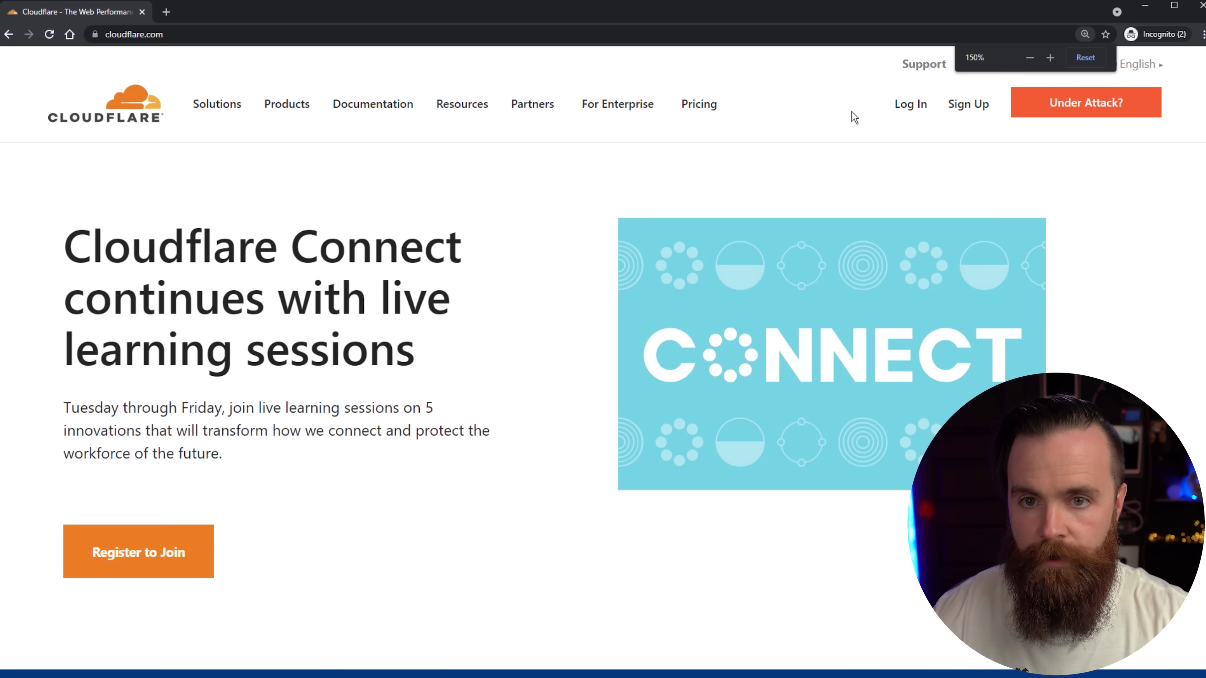
left_click(977, 109)
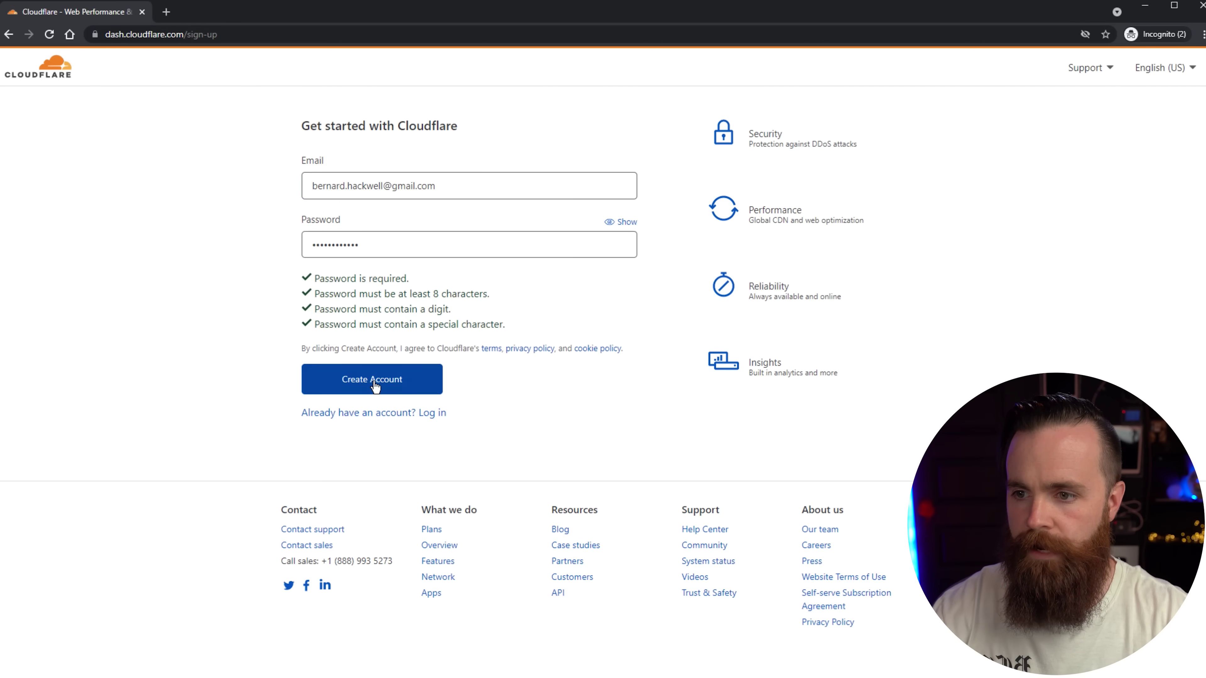
left_click(374, 380)
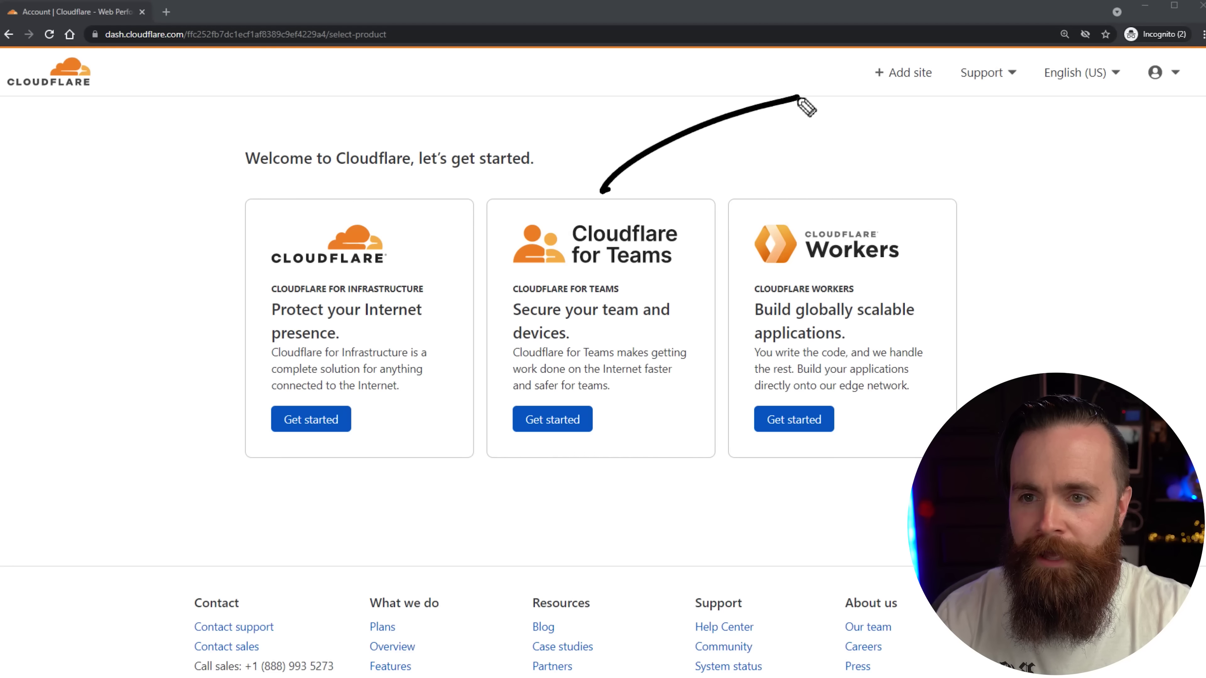
left_click_drag(799, 98, 802, 124)
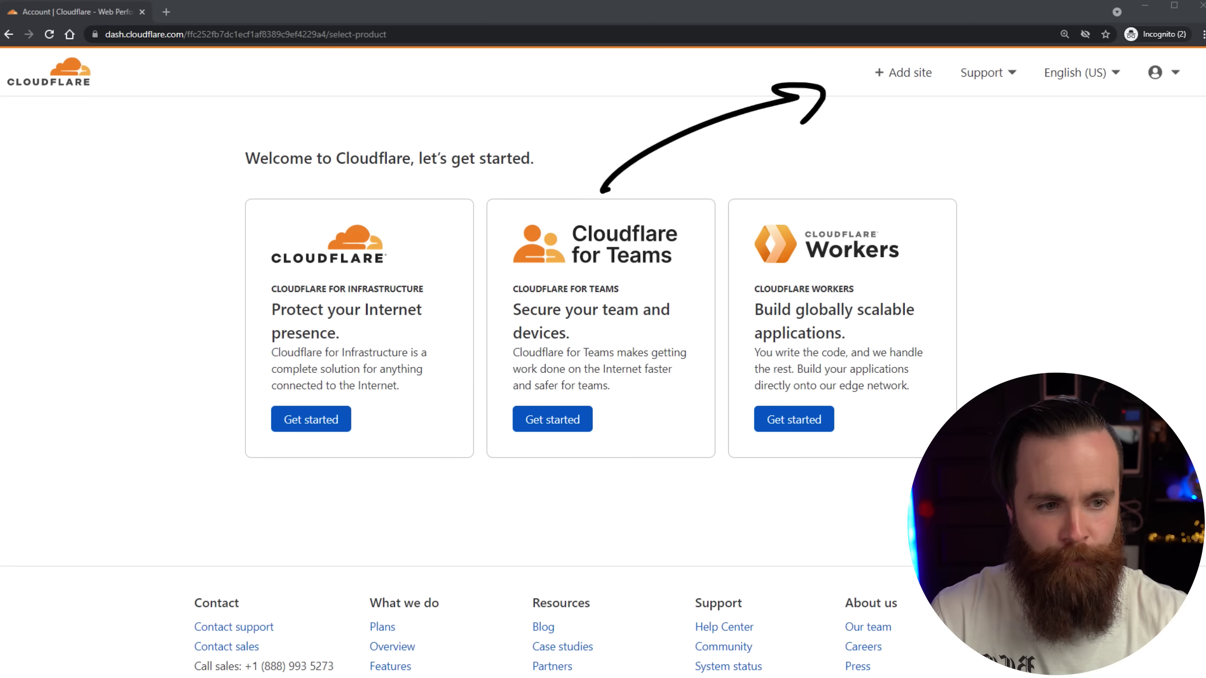
left_click(902, 72)
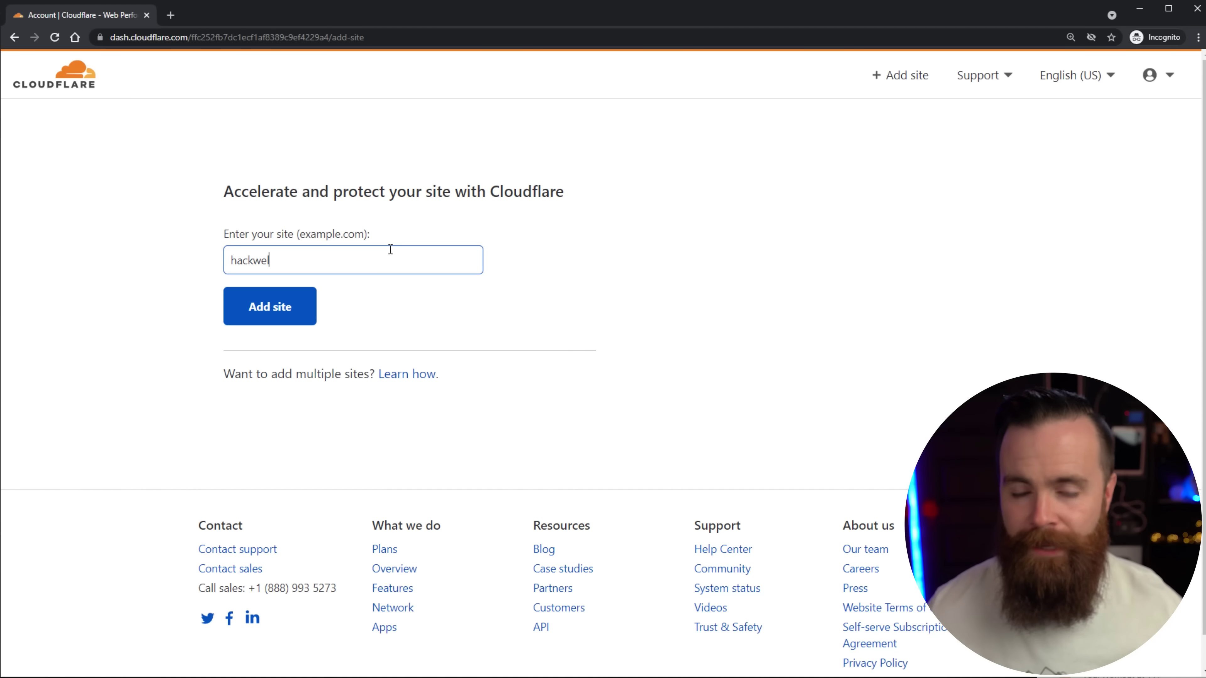
Add hackwell.tk to Cloudflare on the Free $0 plan, importing its two A records.
type("l.tk")
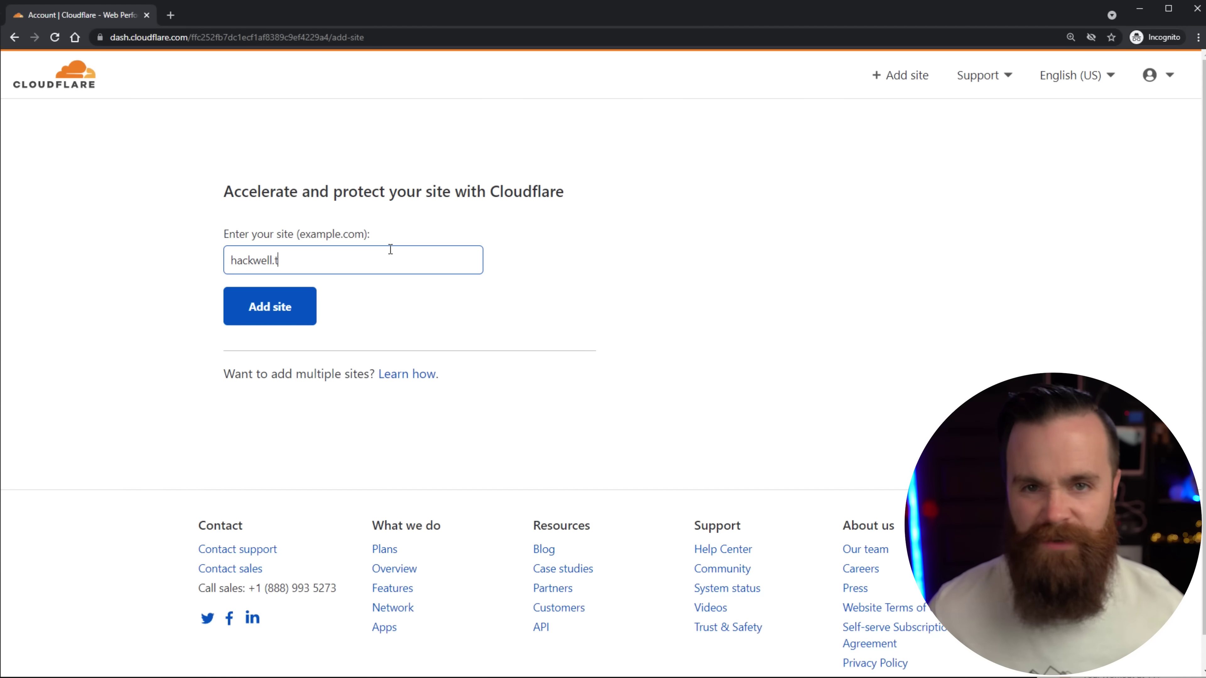
key("Return")
scroll(619, 372, "down", 5)
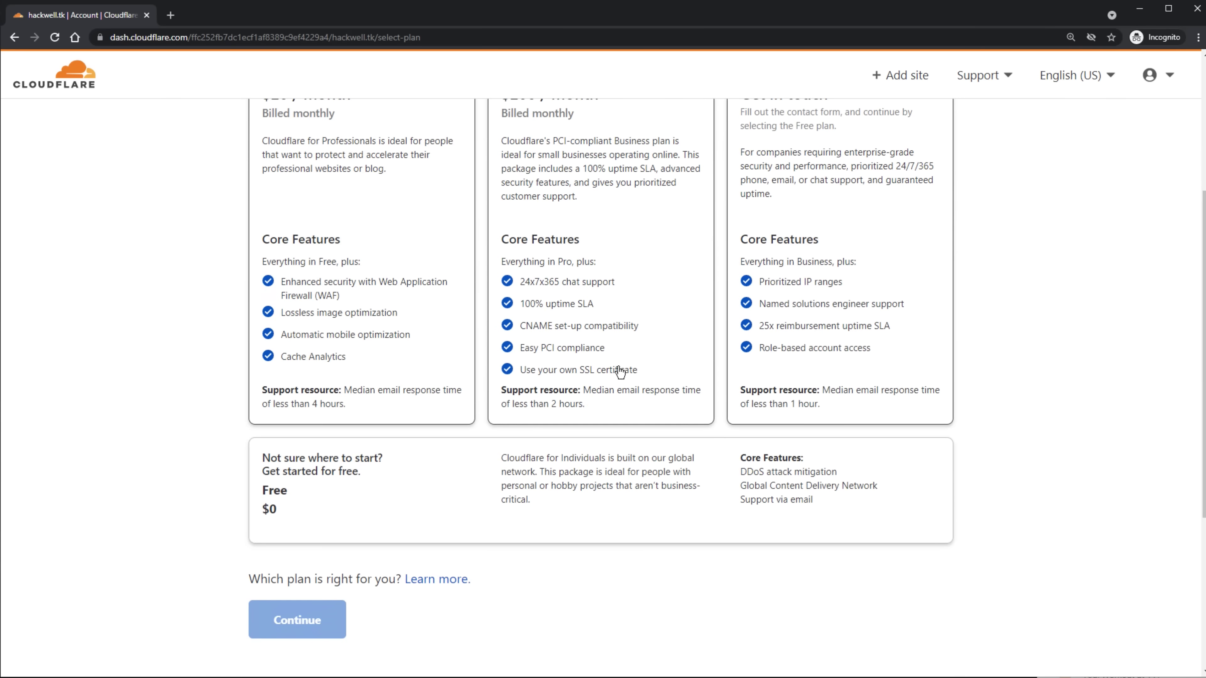
left_click(599, 475)
scroll(598, 427, "down", 1)
left_click_drag(128, 309, 184, 403)
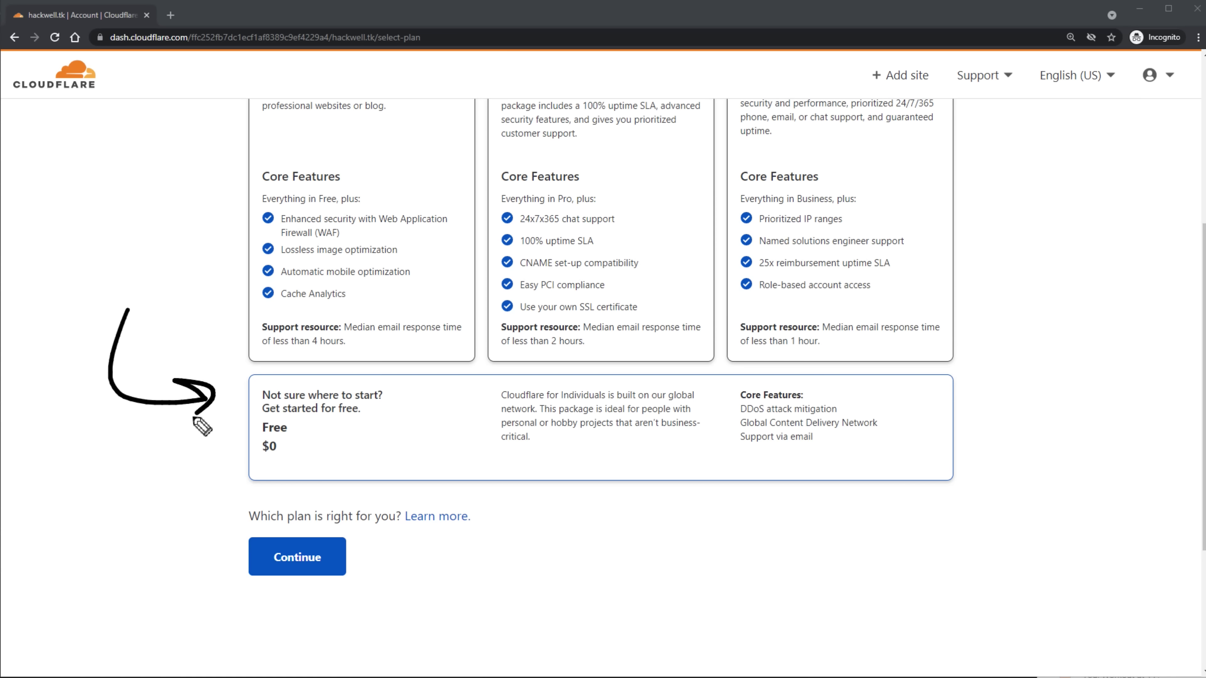
left_click_drag(233, 649, 268, 593)
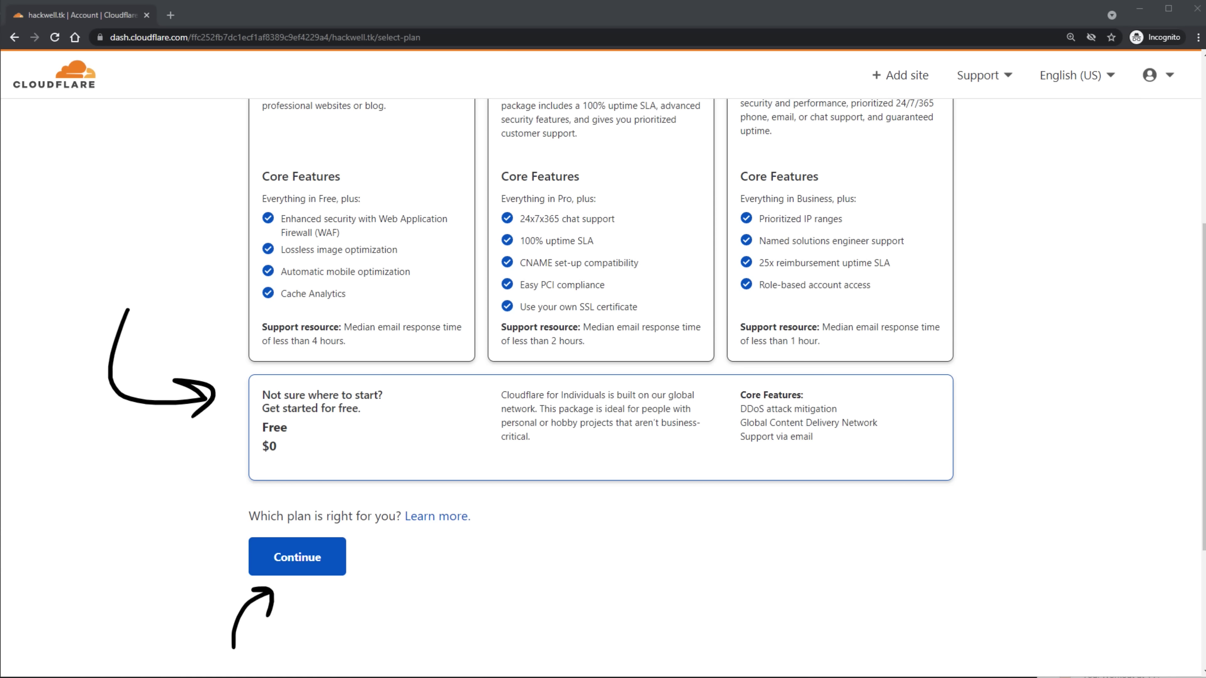
key("Escape")
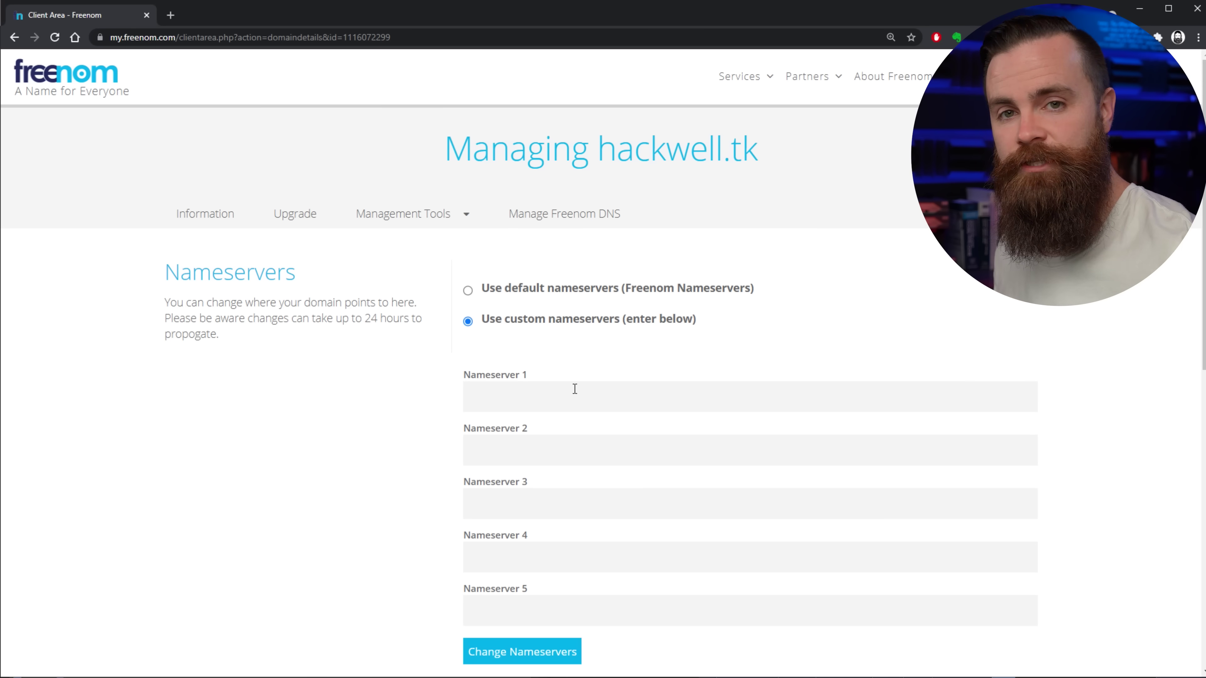
Paste the second Cloudflare nameserver into Freenom's Nameserver 2 field.
key("alt+Tab")
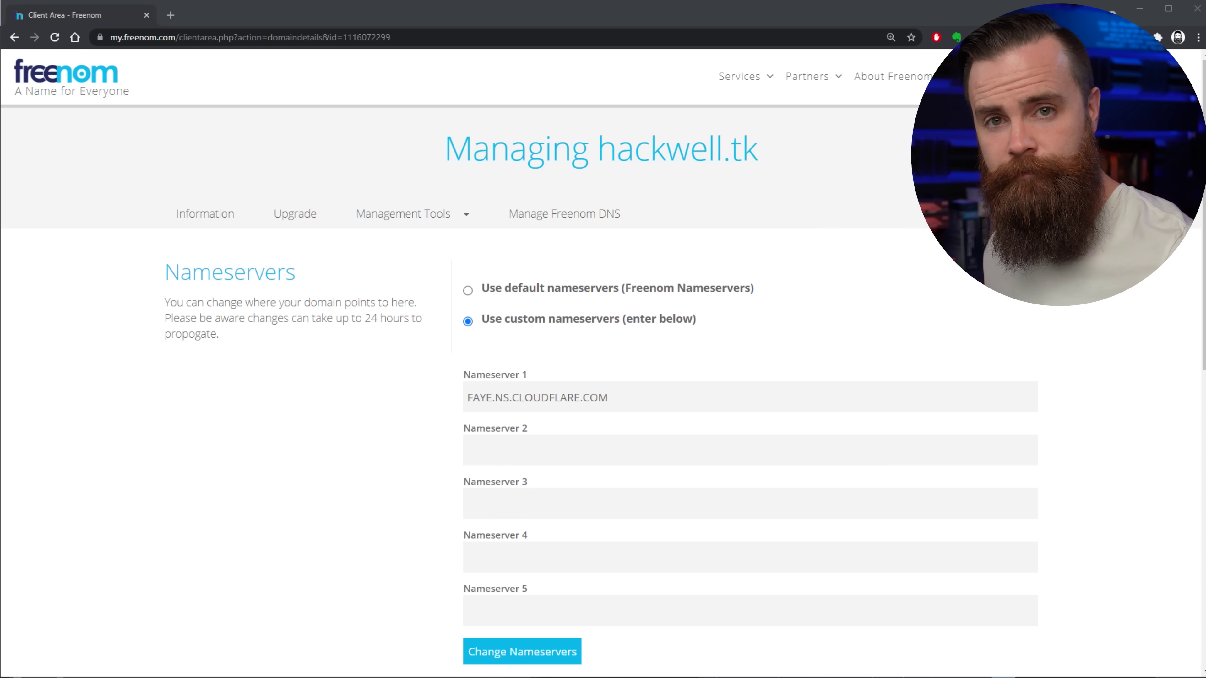
left_click(651, 460)
type("RANDALL.NS.CLOUDFLARE.CO")
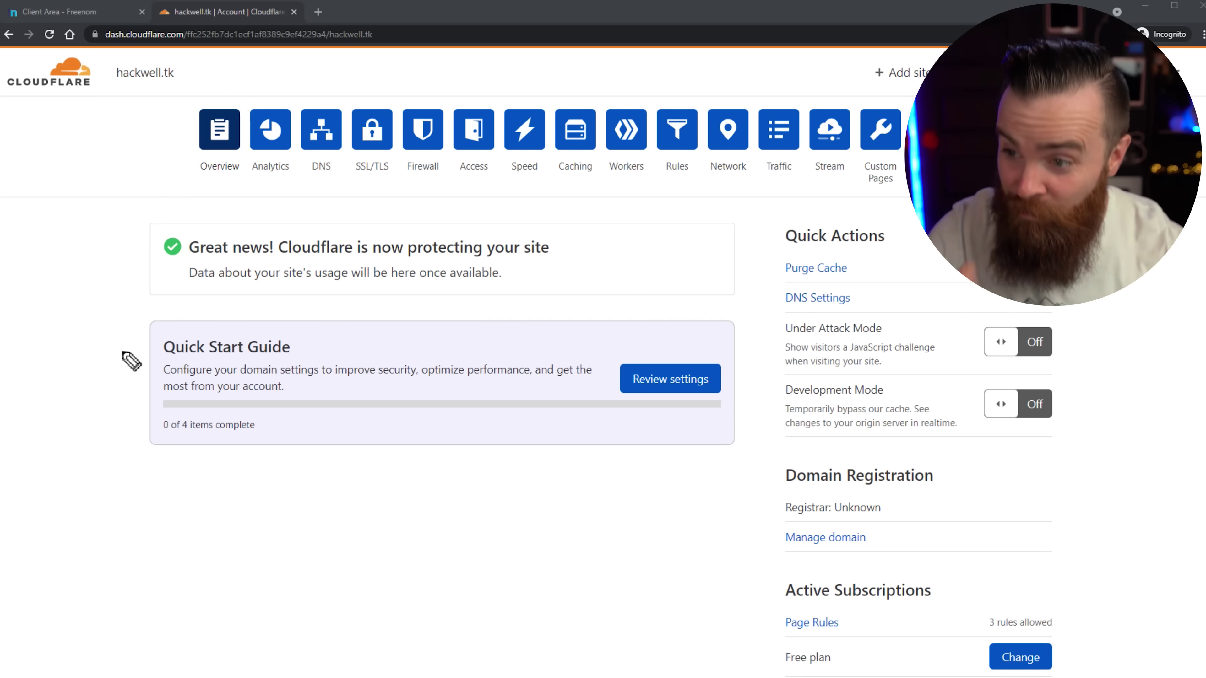
Open hackwell.tk's DNS page and highlight the root A record pointing to 8.8.8.8.
left_click_drag(96, 426, 136, 341)
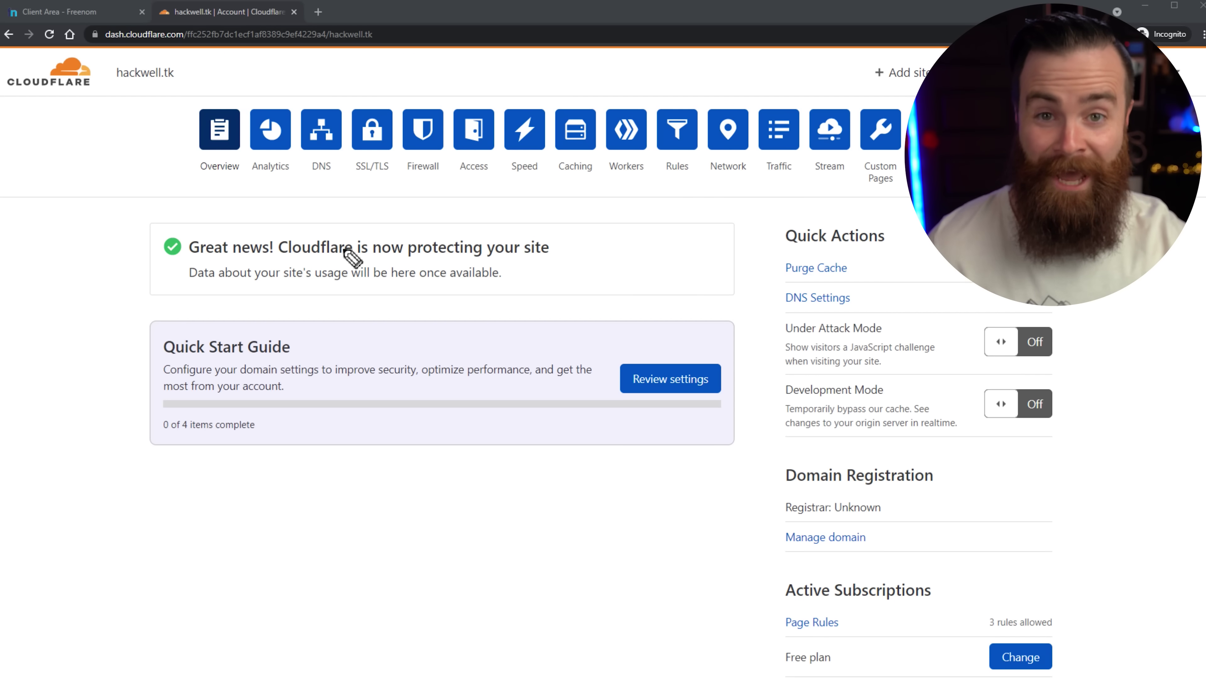
left_click_drag(297, 286, 321, 185)
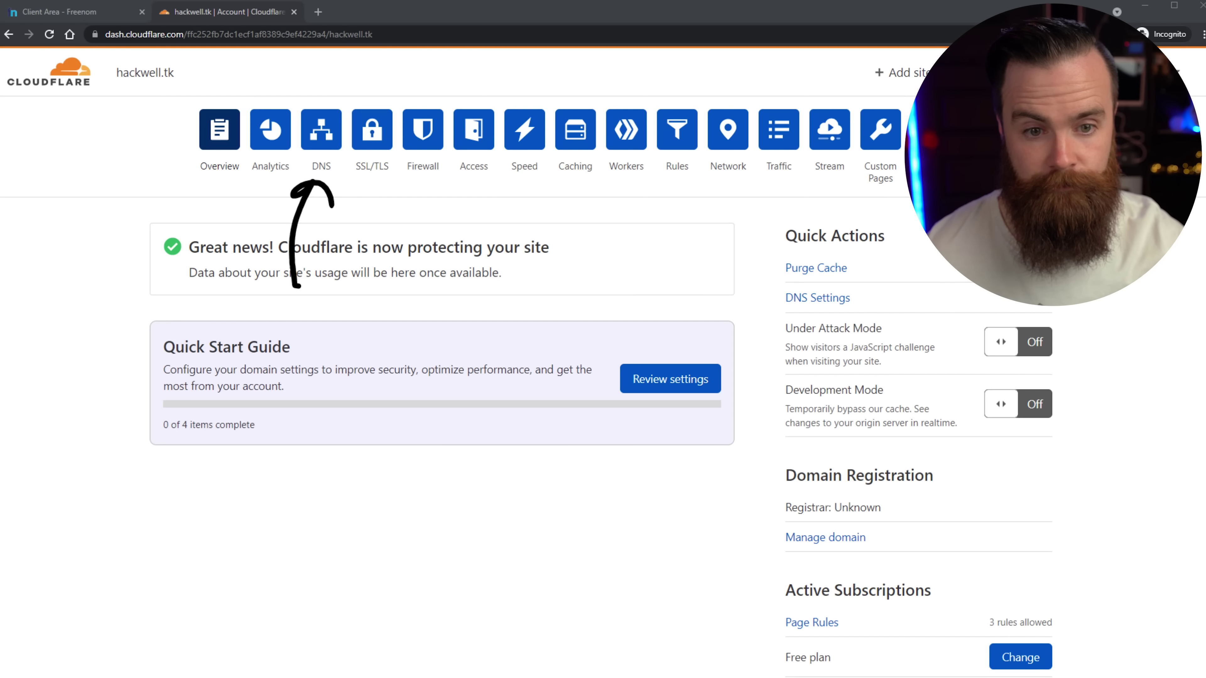
left_click(330, 142)
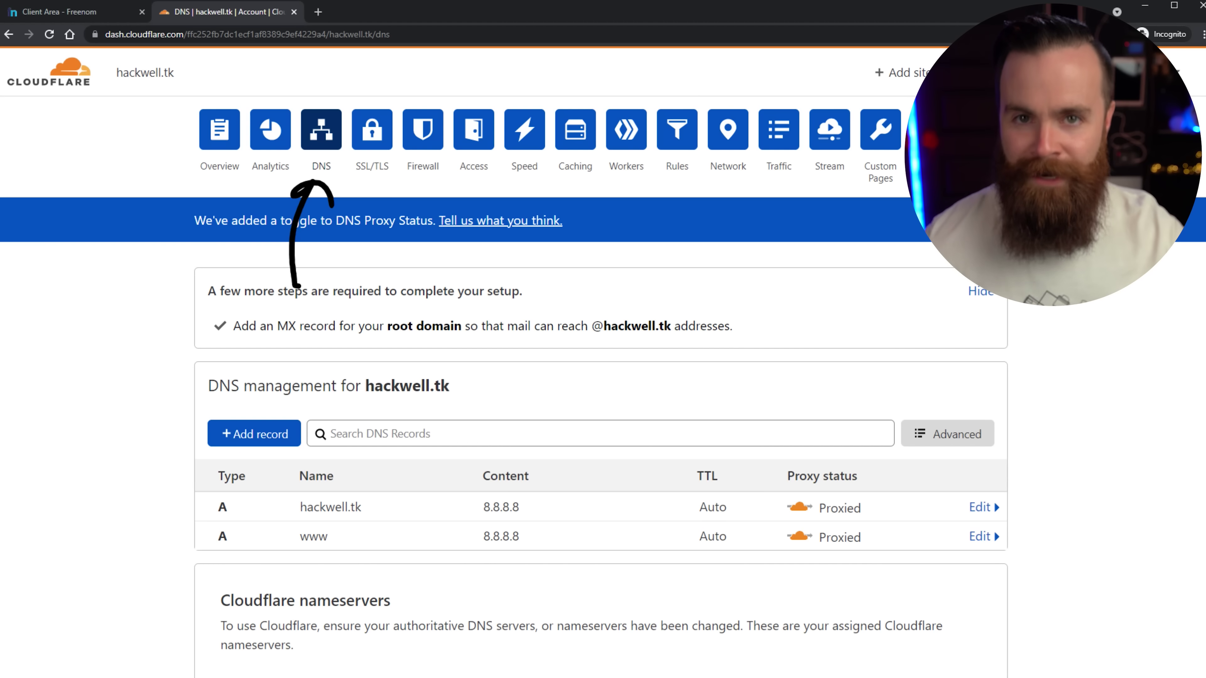
scroll(352, 409, "down", 1)
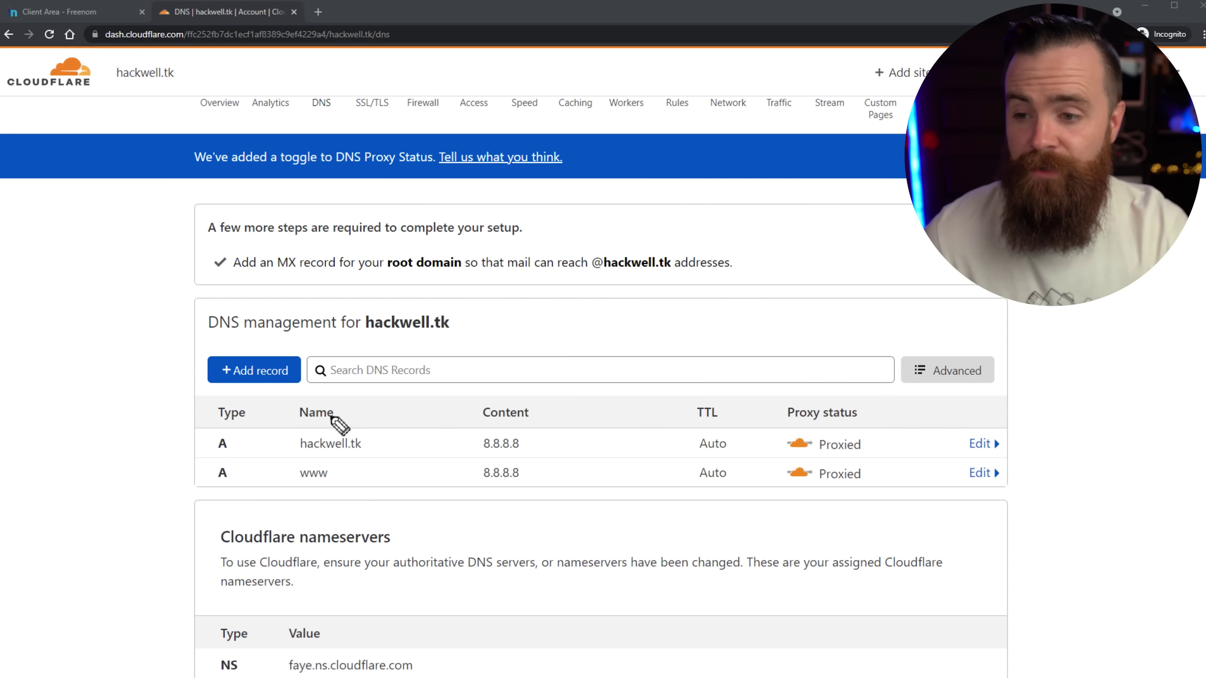
mouse_move(345, 426)
left_mouse_down()
mouse_move(391, 466)
mouse_move(332, 417)
left_mouse_up()
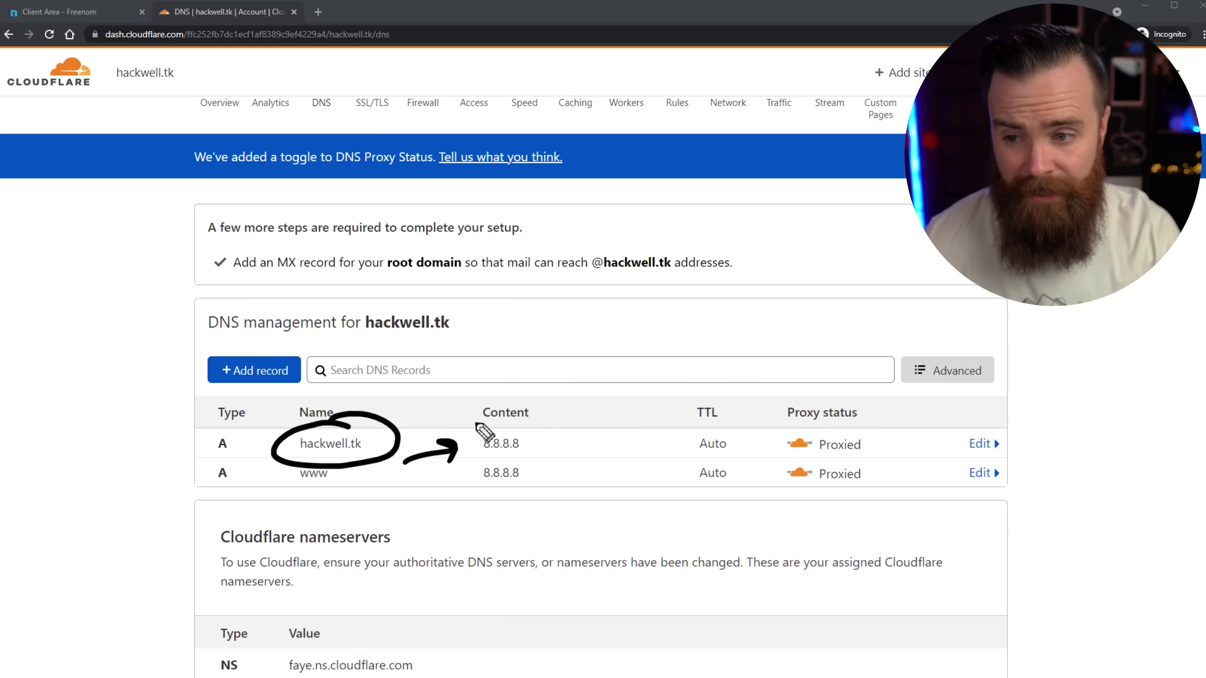
mouse_move(476, 423)
left_mouse_down()
mouse_move(554, 474)
mouse_move(485, 434)
left_mouse_up()
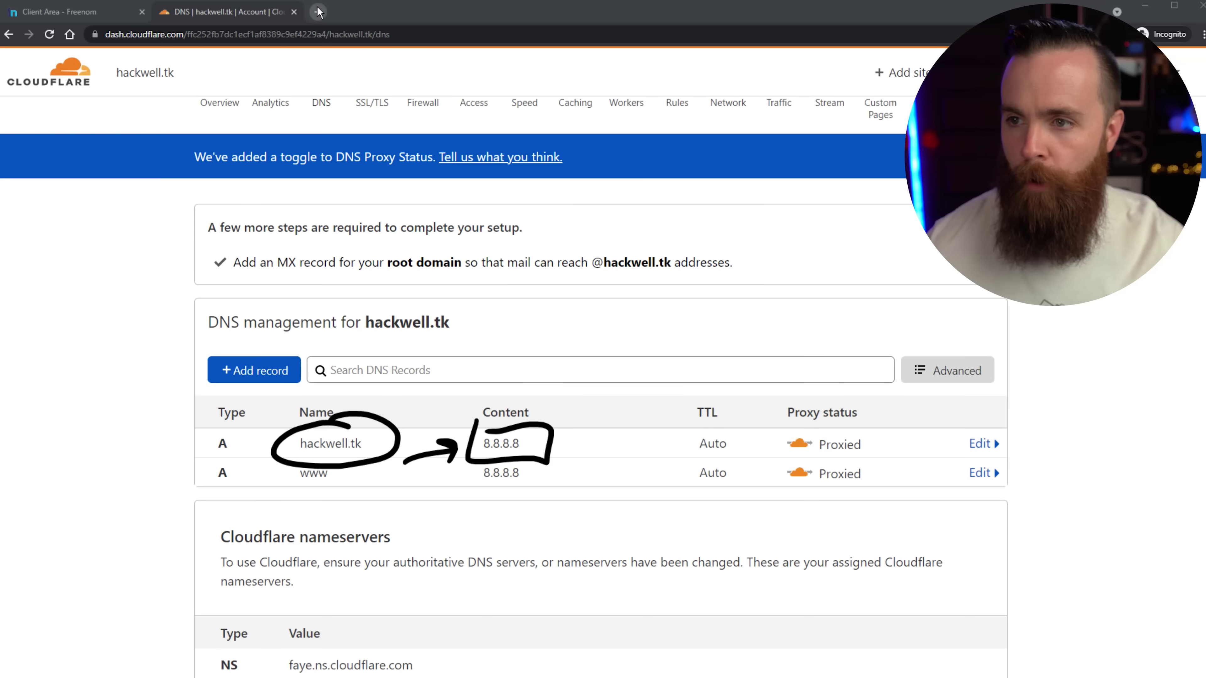
Google "what's my ip address", select the public IP, and close that tab.
left_click(315, 12)
type("google.com")
key("Return")
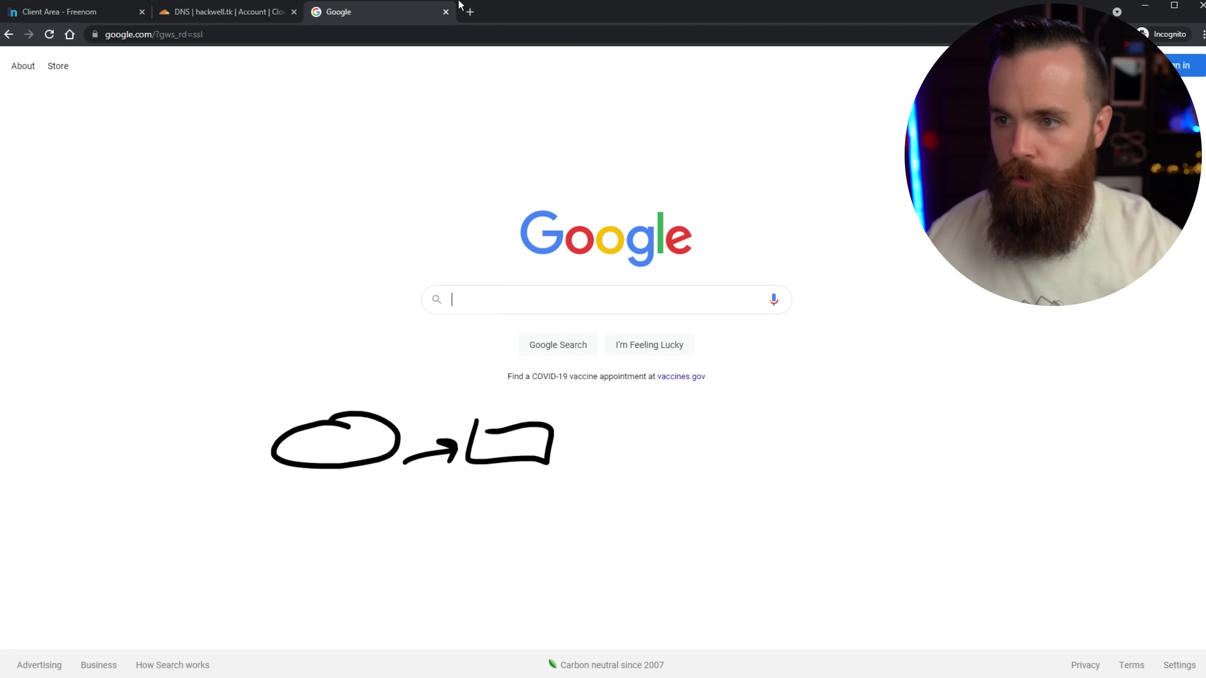
left_click(638, 302)
type("what's my ip address")
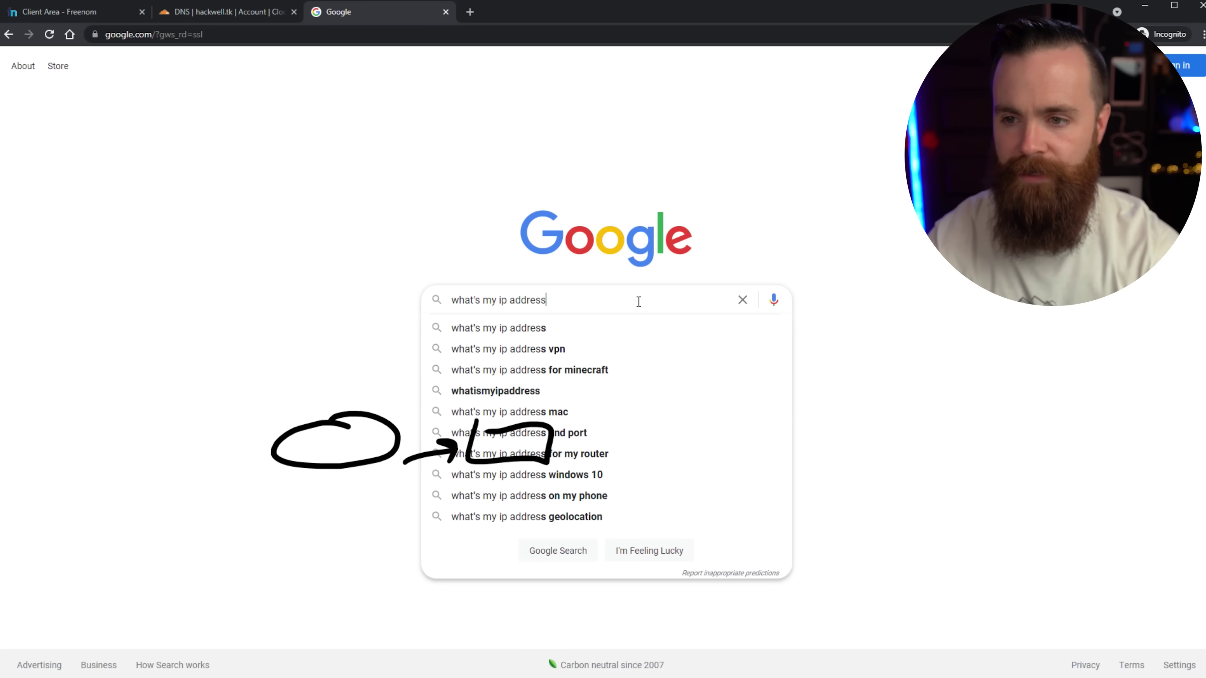
key("Return")
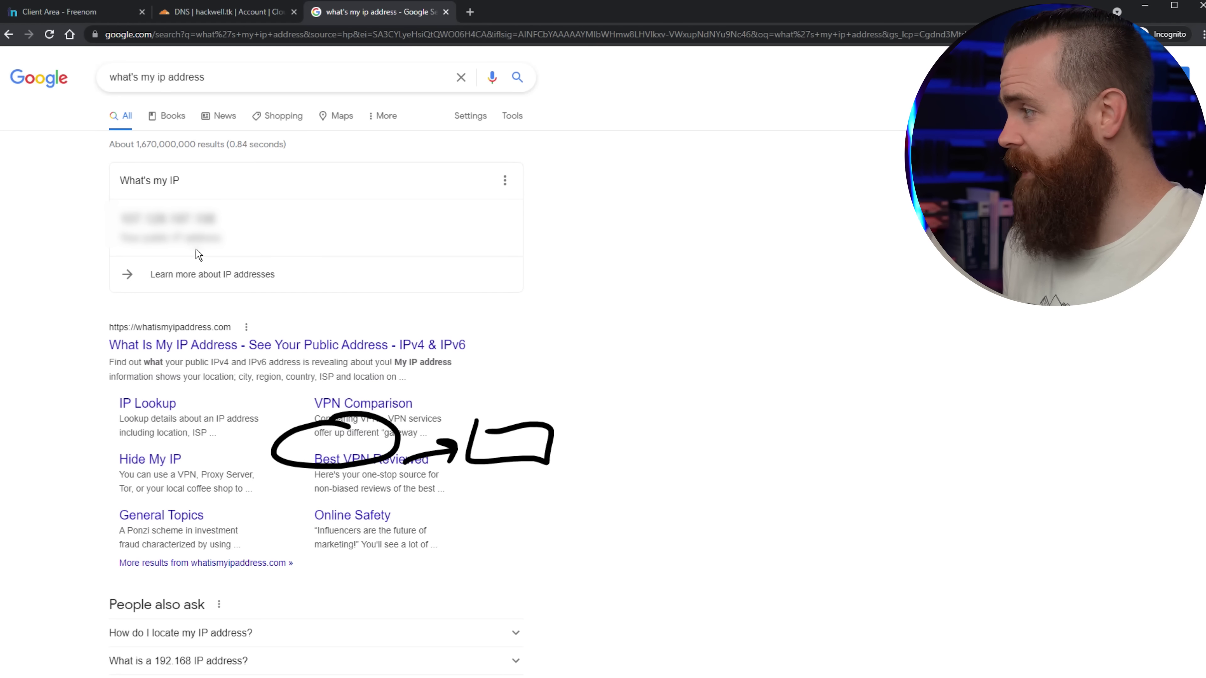
left_click_drag(121, 221, 226, 226)
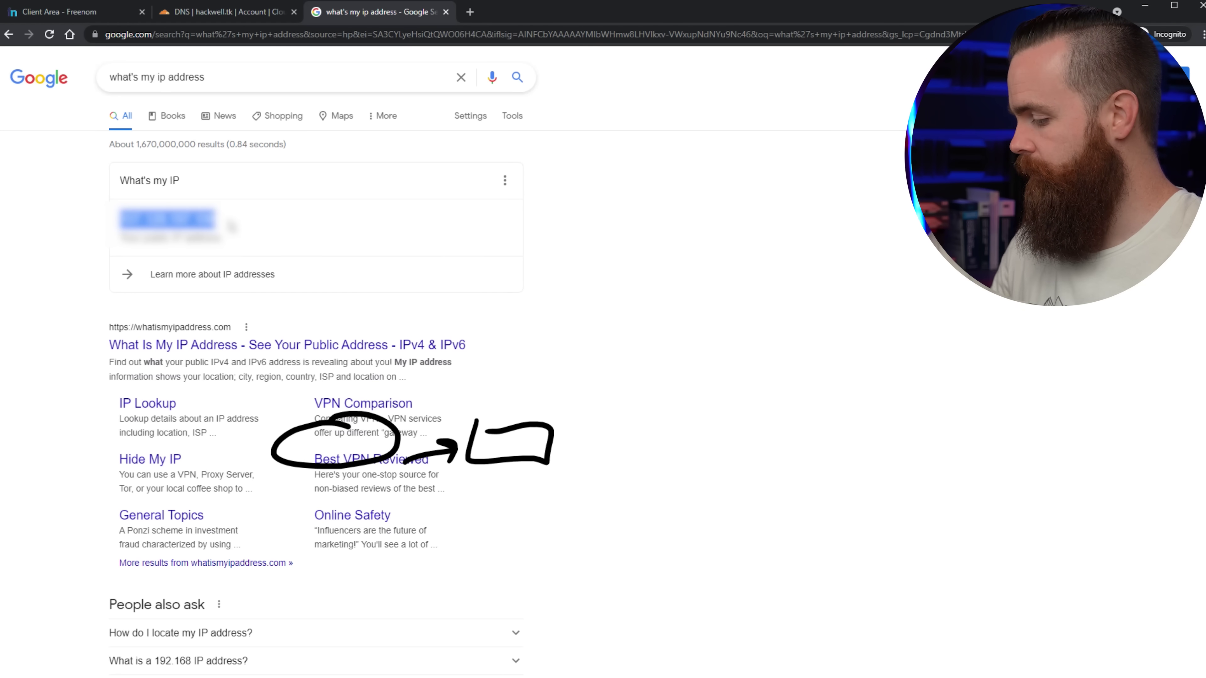
key("ctrl+w")
mouse_move(1045, 343)
left_mouse_down()
mouse_move(1011, 432)
mouse_move(1035, 414)
left_mouse_up()
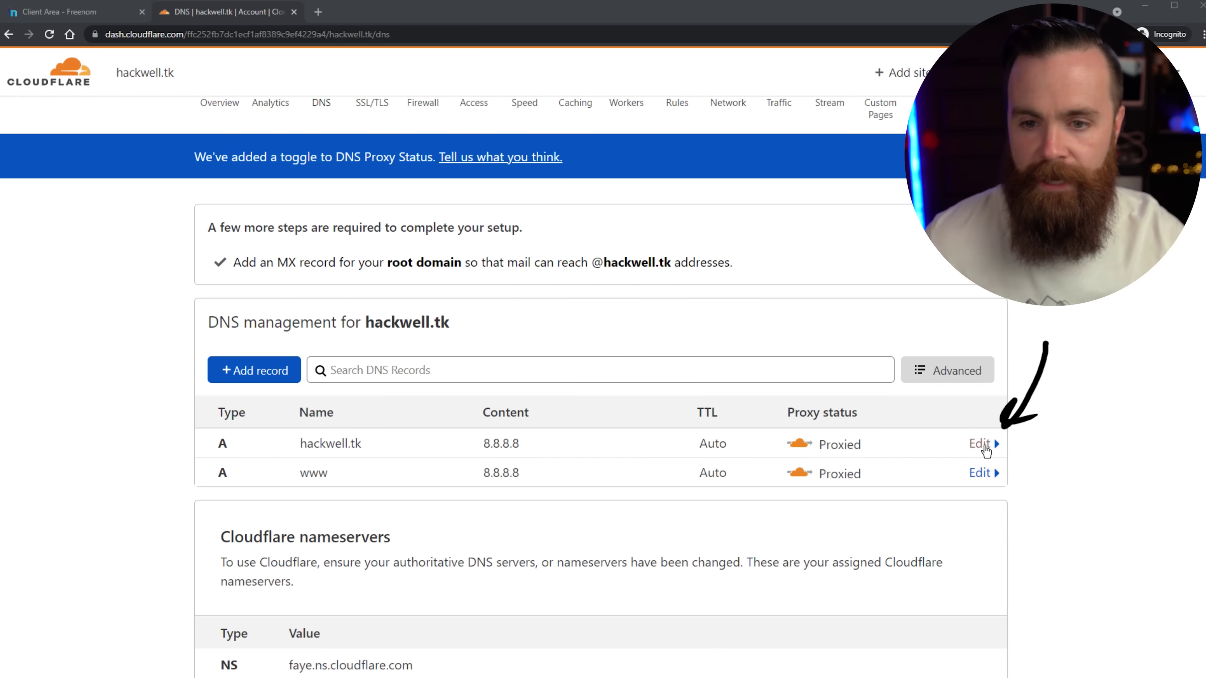
Replace 8.8.8.8 with the public IP on the hackwell.tk and www A records and save both.
left_click(982, 444)
left_click_drag(599, 394, 595, 474)
left_click_drag(580, 448, 609, 473)
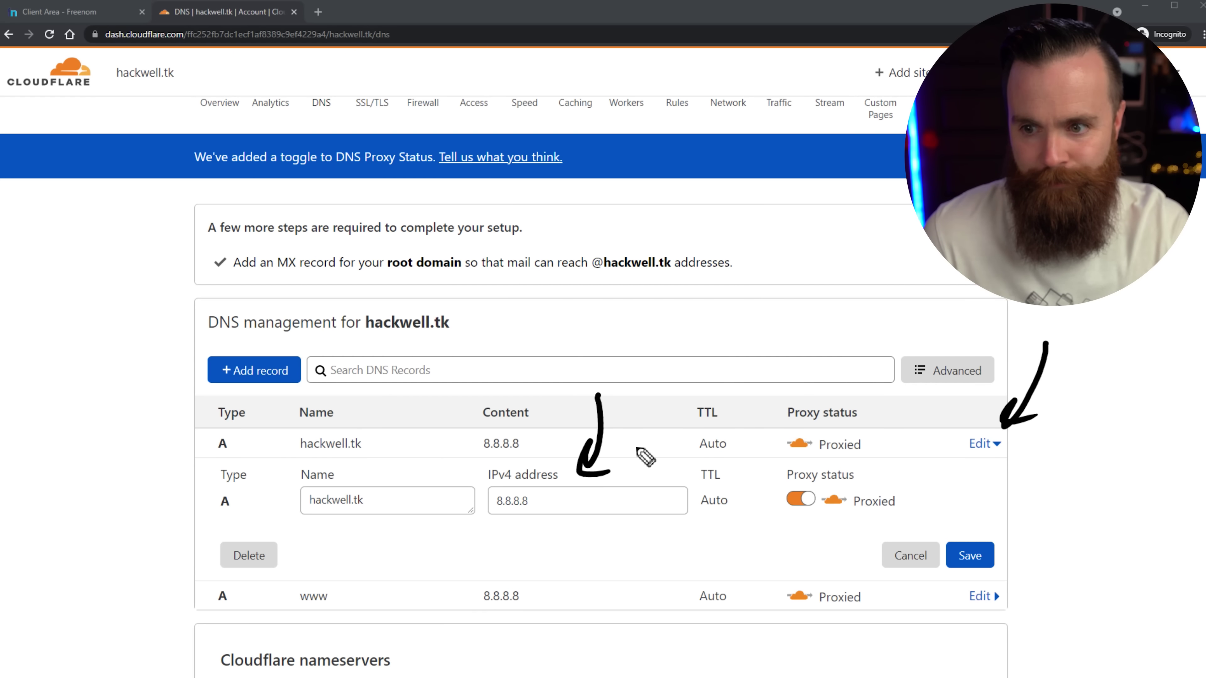
left_click(571, 501)
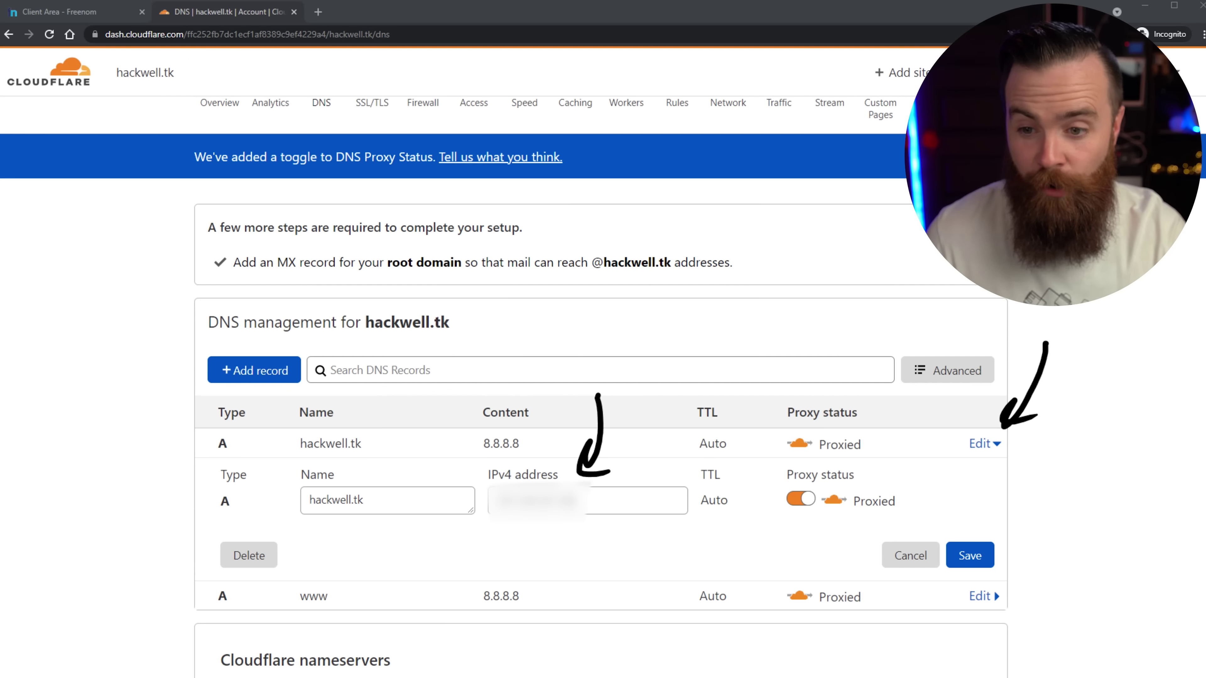
mouse_move(686, 578)
left_mouse_down()
mouse_move(789, 525)
mouse_move(794, 541)
left_mouse_up()
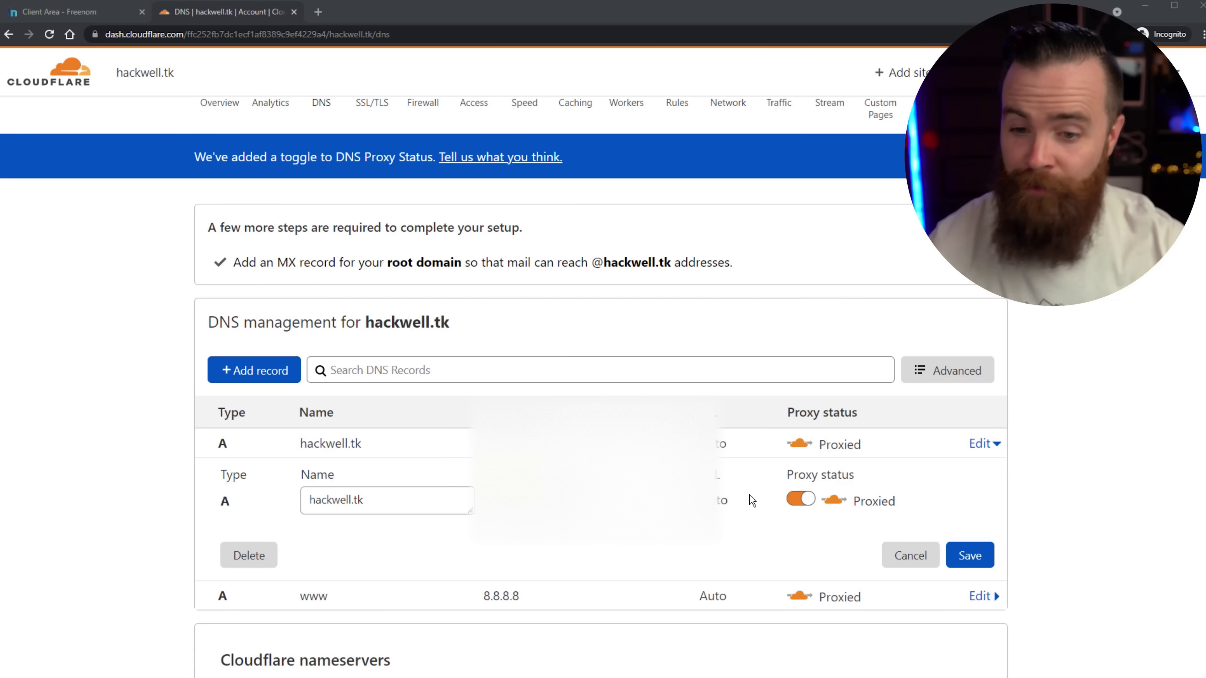
left_click(984, 560)
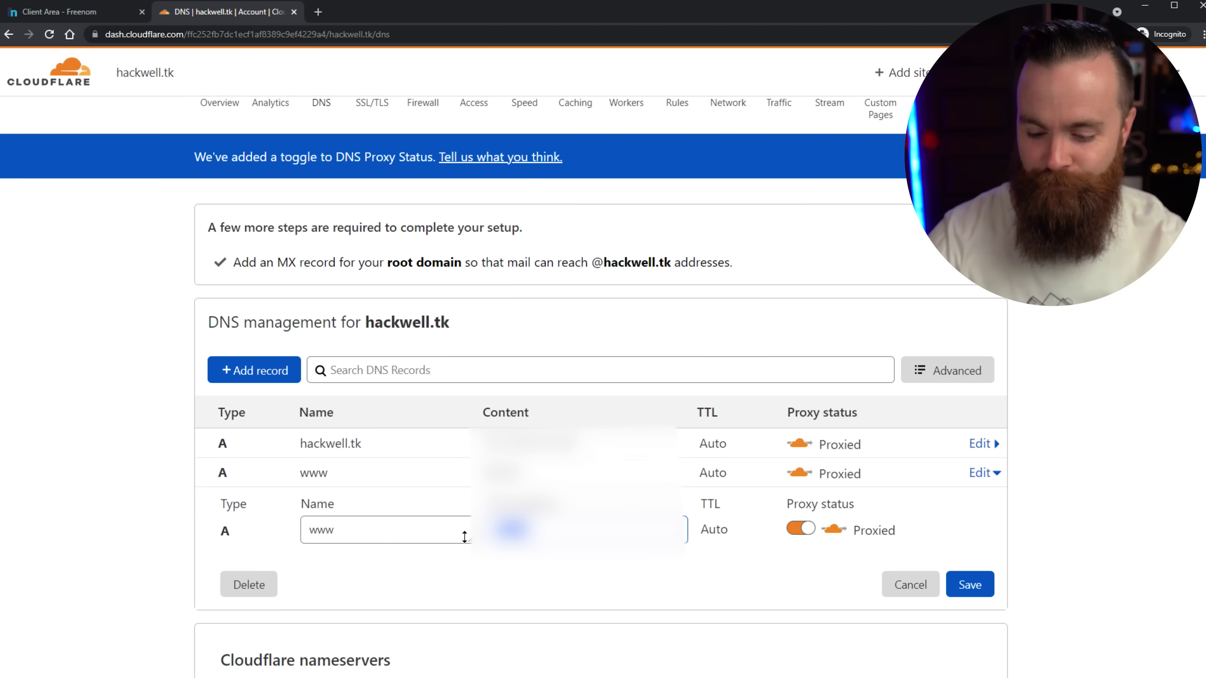
left_click(963, 586)
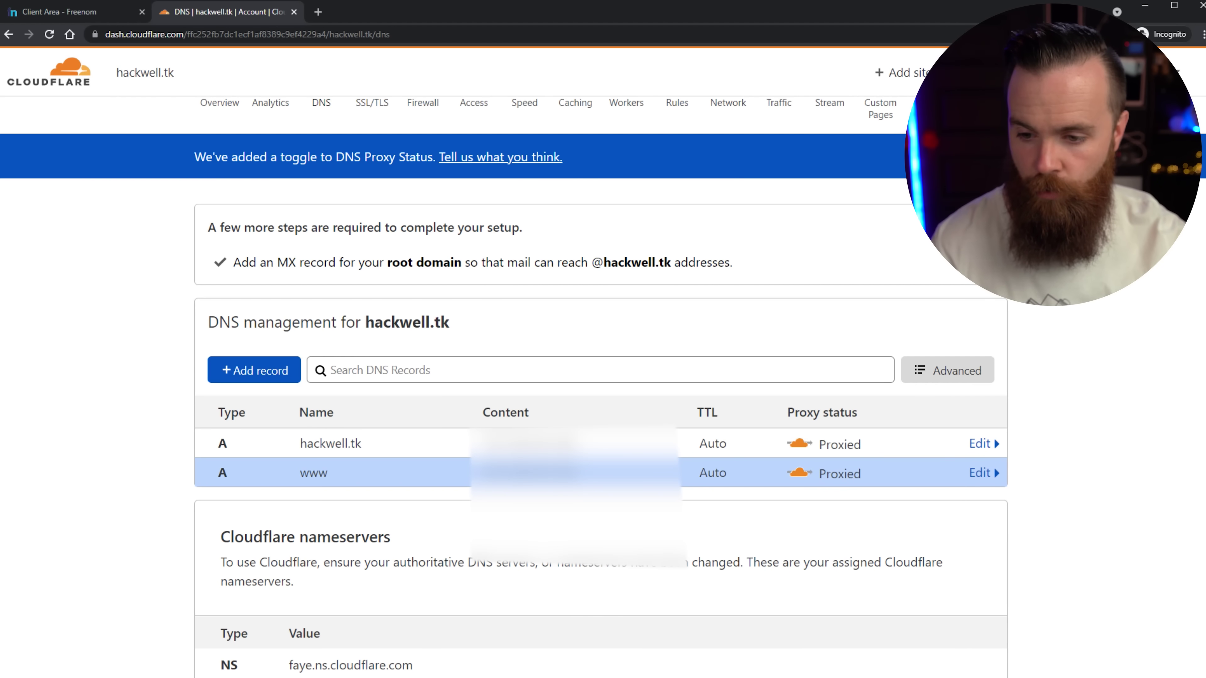
key("super")
Launch Command Prompt via cmd and arrange its window on screen.
type("cmd")
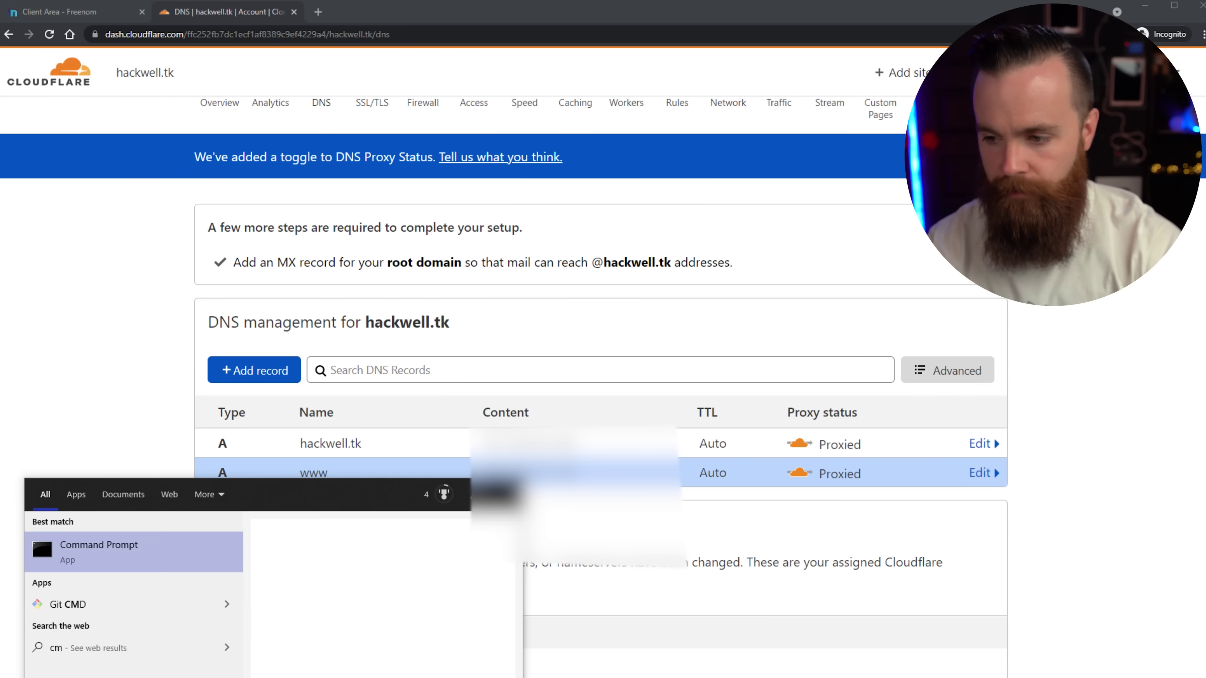
key("Return")
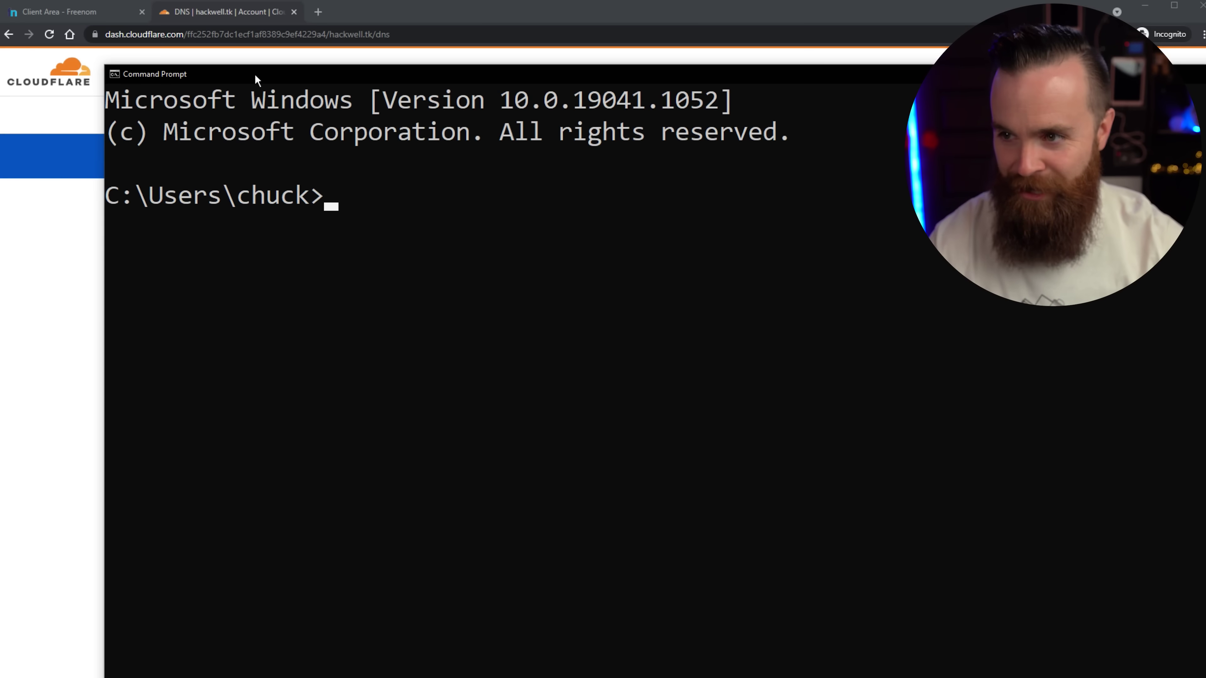
left_click_drag(109, 69, 825, 259)
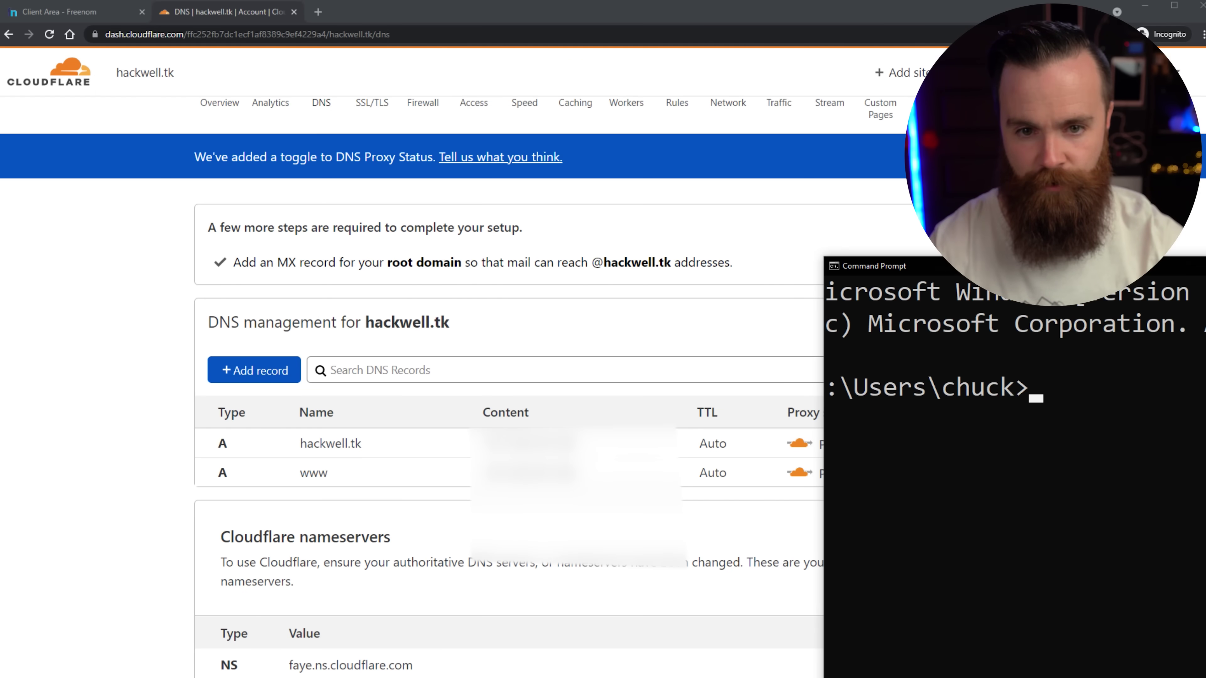
left_click_drag(1186, 266, 799, 121)
left_click(750, 263)
Ping hackwell.tk, correcting the misspelled 'hackewell.tk', until replies come back.
type("ping ")
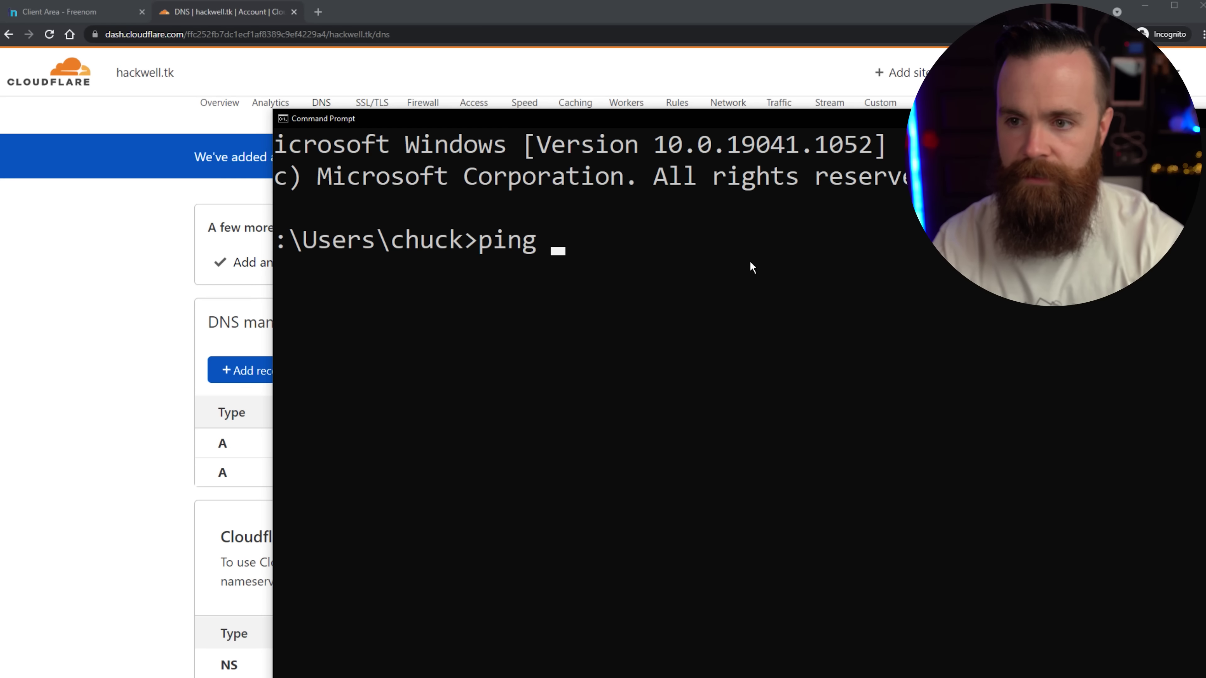
type("hackewell.tk")
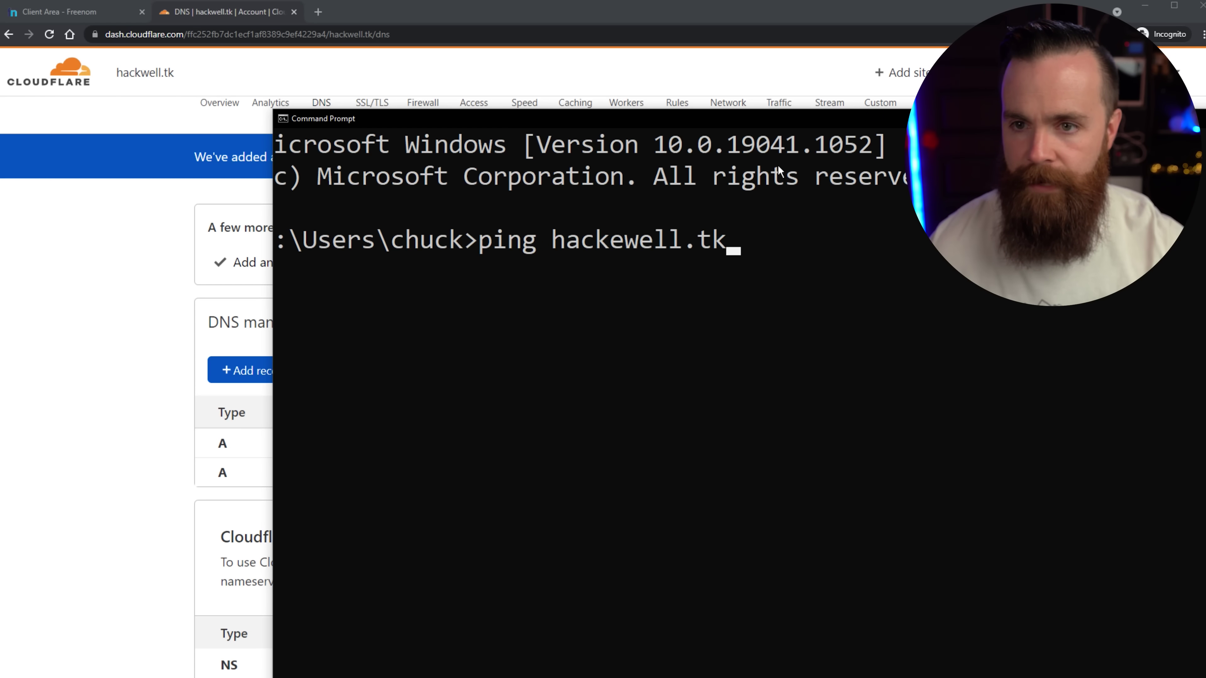
left_click_drag(801, 119, 674, 92)
left_click(664, 184)
key("Return")
key("Return")
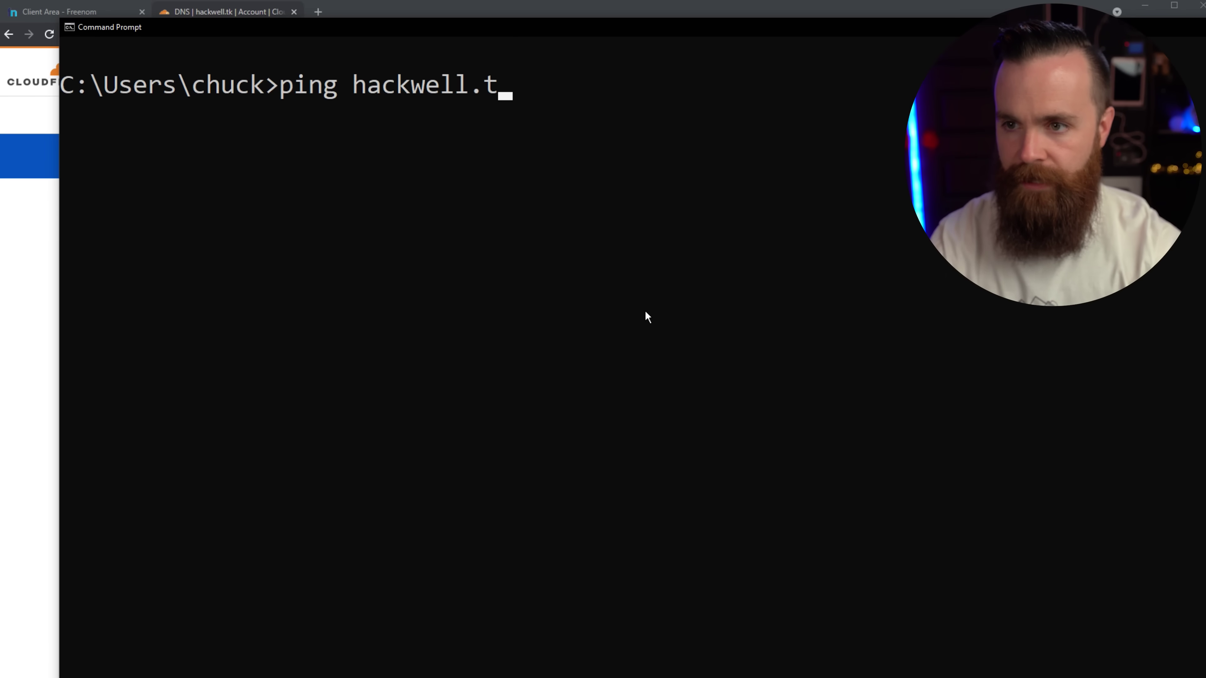
type("kwell.t")
key("Return")
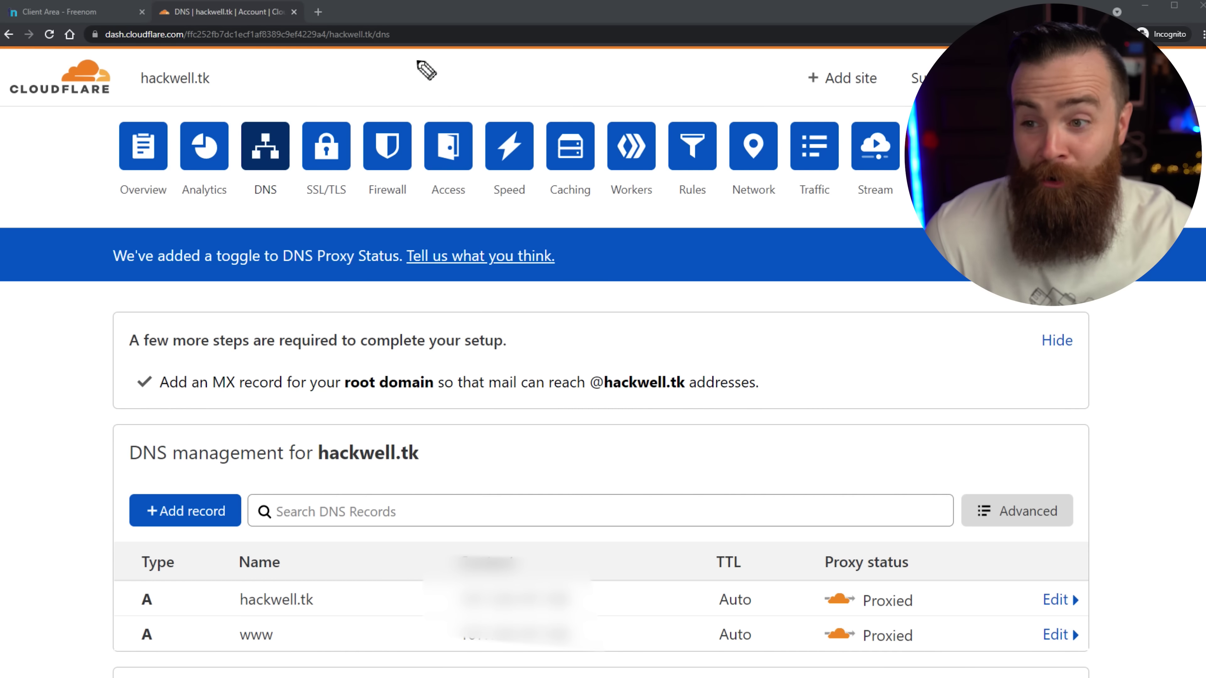
Open SSL/TLS Edge Certificates and review hackwell.tk's Universal certificate.
mouse_move(420, 59)
left_mouse_down()
mouse_move(350, 100)
mouse_move(368, 119)
mouse_move(257, 181)
mouse_move(270, 133)
left_mouse_up()
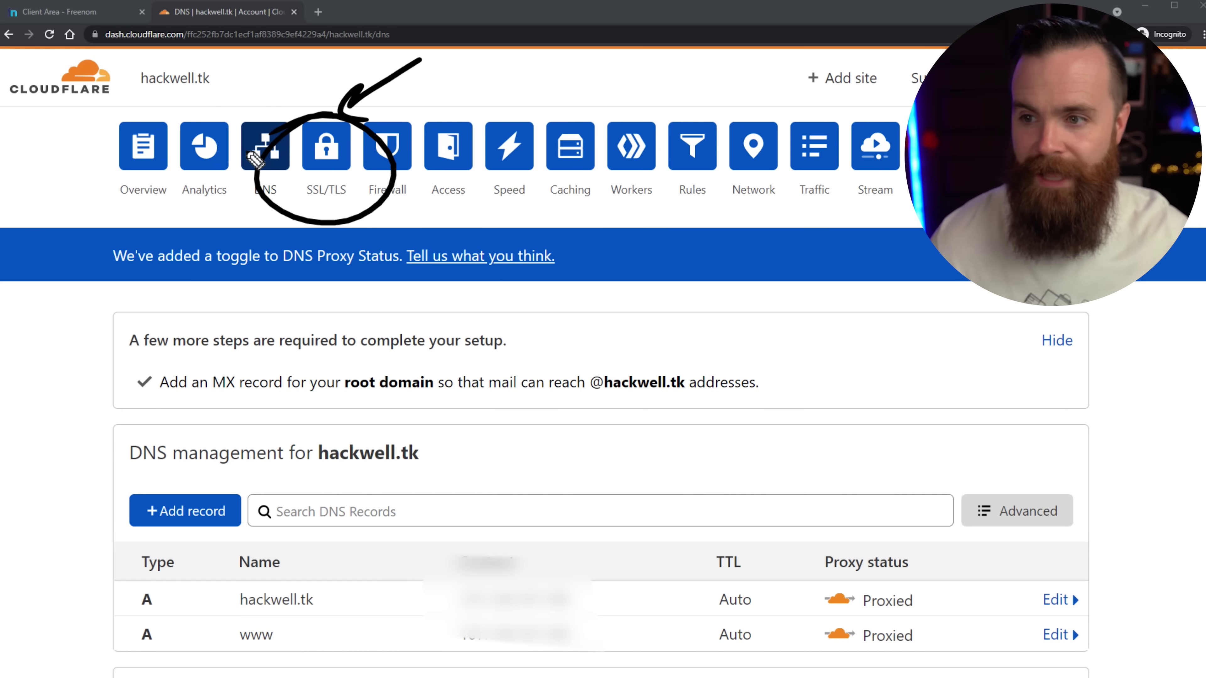
left_click(328, 152)
mouse_move(258, 357)
left_mouse_down()
mouse_move(256, 306)
mouse_move(271, 304)
left_mouse_up()
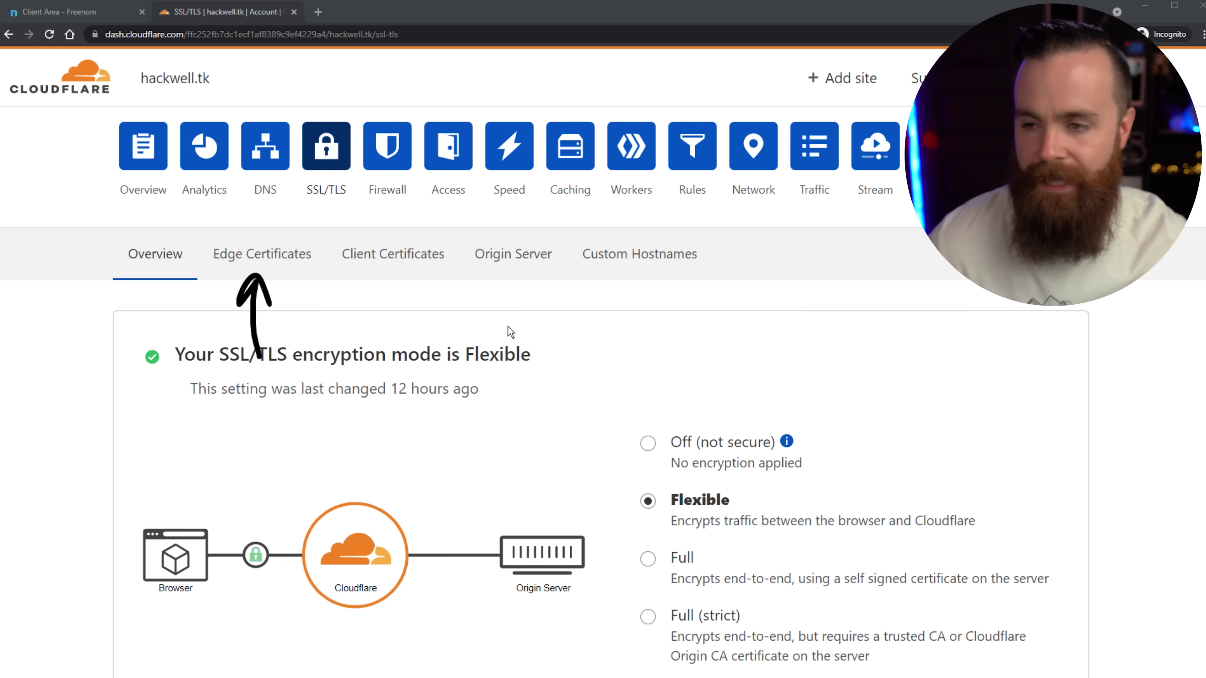
left_click(283, 269)
scroll(1118, 336, "down", 3)
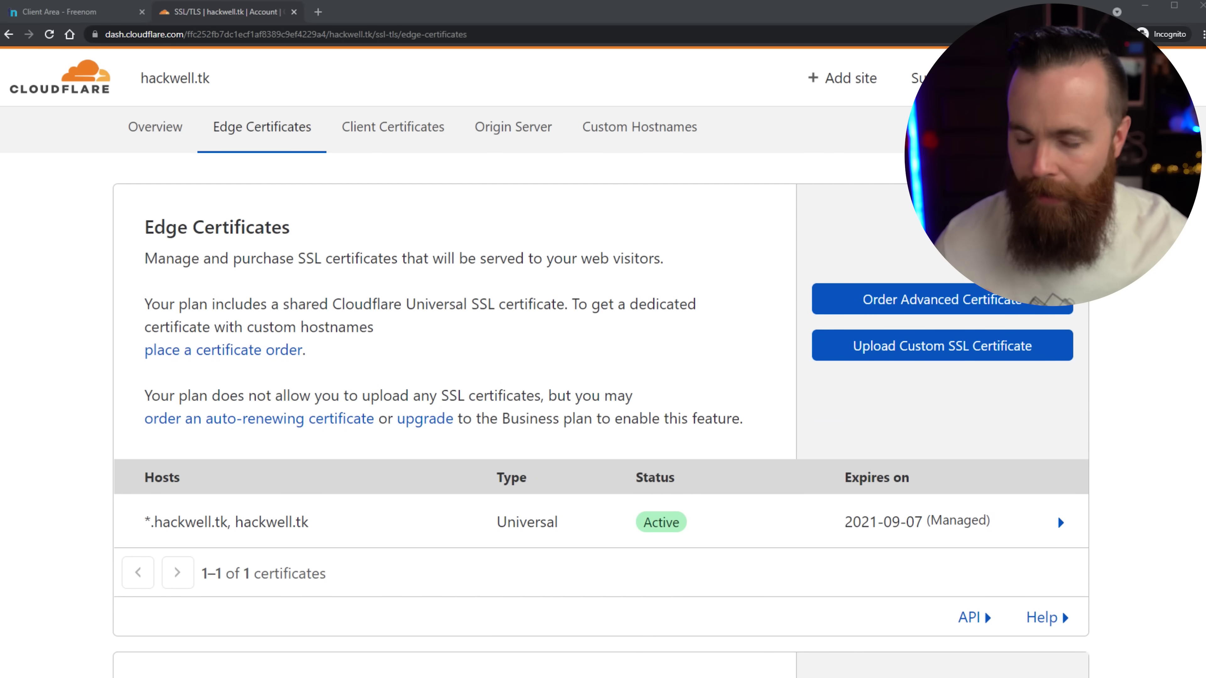
mouse_move(98, 449)
left_mouse_down()
mouse_move(64, 577)
mouse_move(1205, 572)
mouse_move(1179, 425)
mouse_move(743, 458)
mouse_move(221, 458)
mouse_move(98, 475)
left_mouse_up()
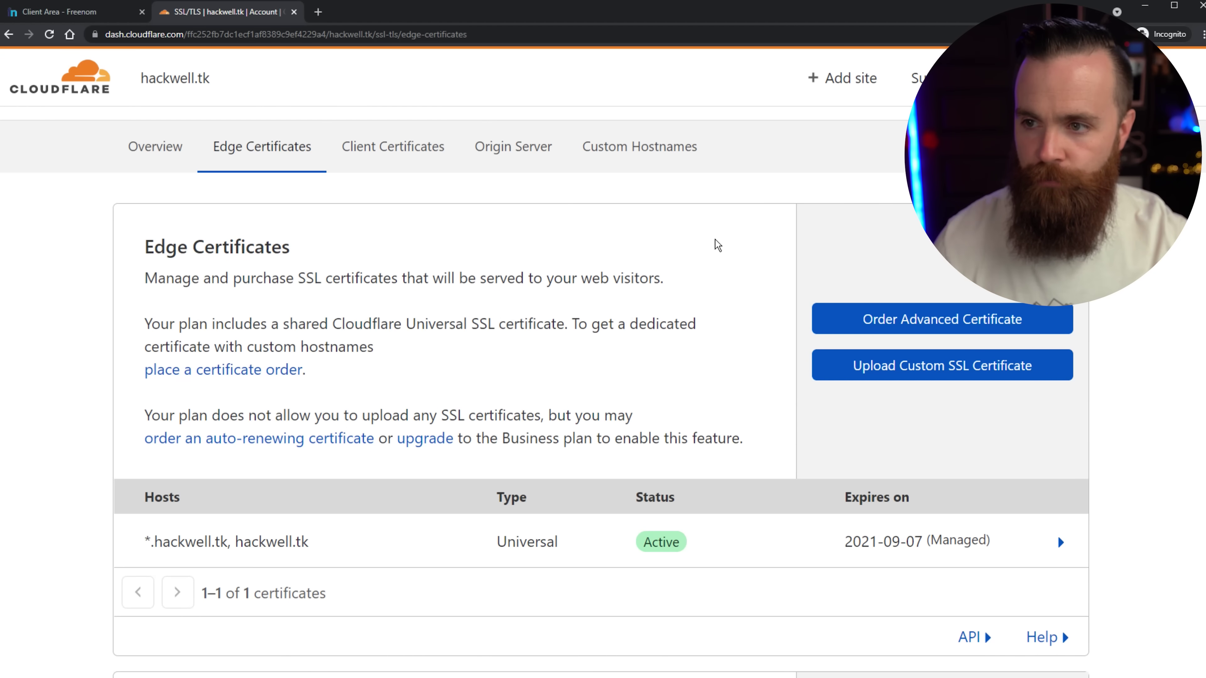
Turn on Always Use HTTPS and scroll back toward the Overview section.
scroll(856, 290, "down", 8)
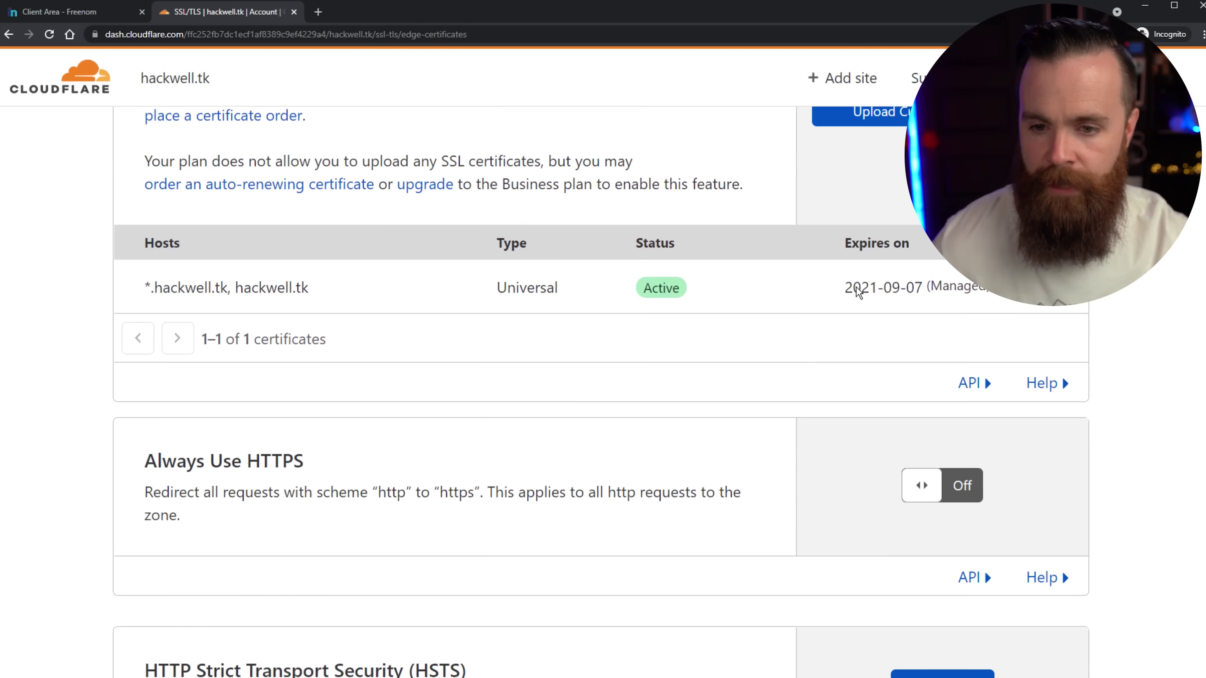
left_click_drag(152, 336, 313, 338)
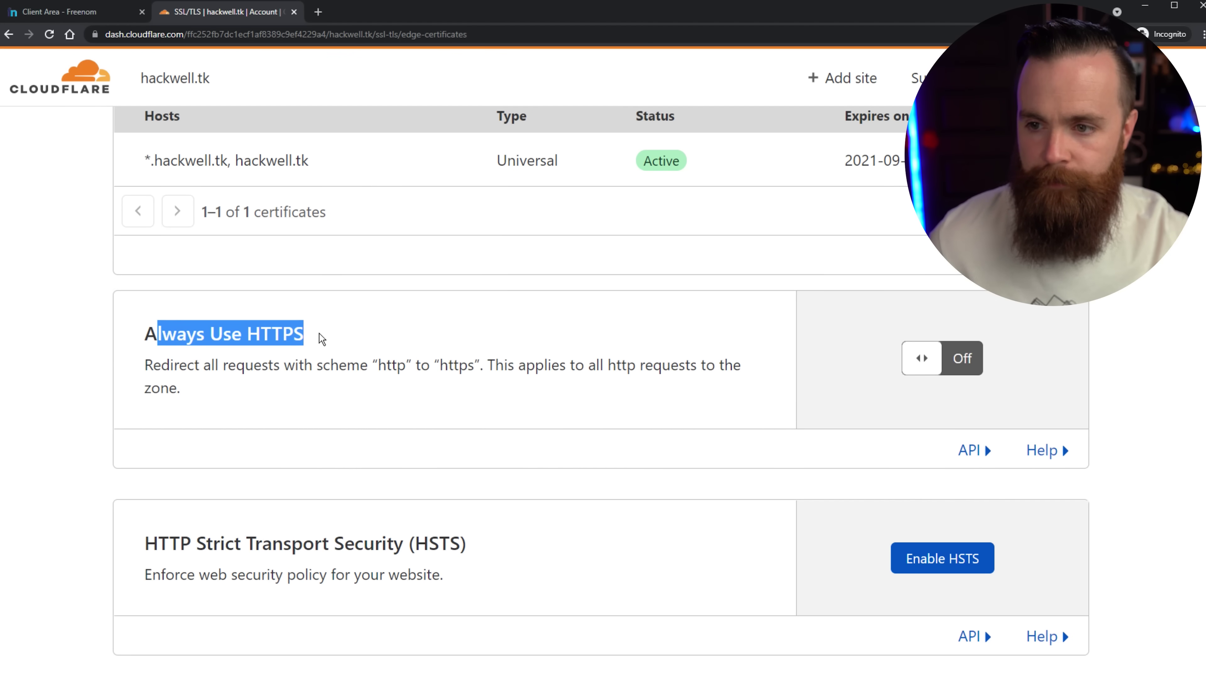
left_click(923, 370)
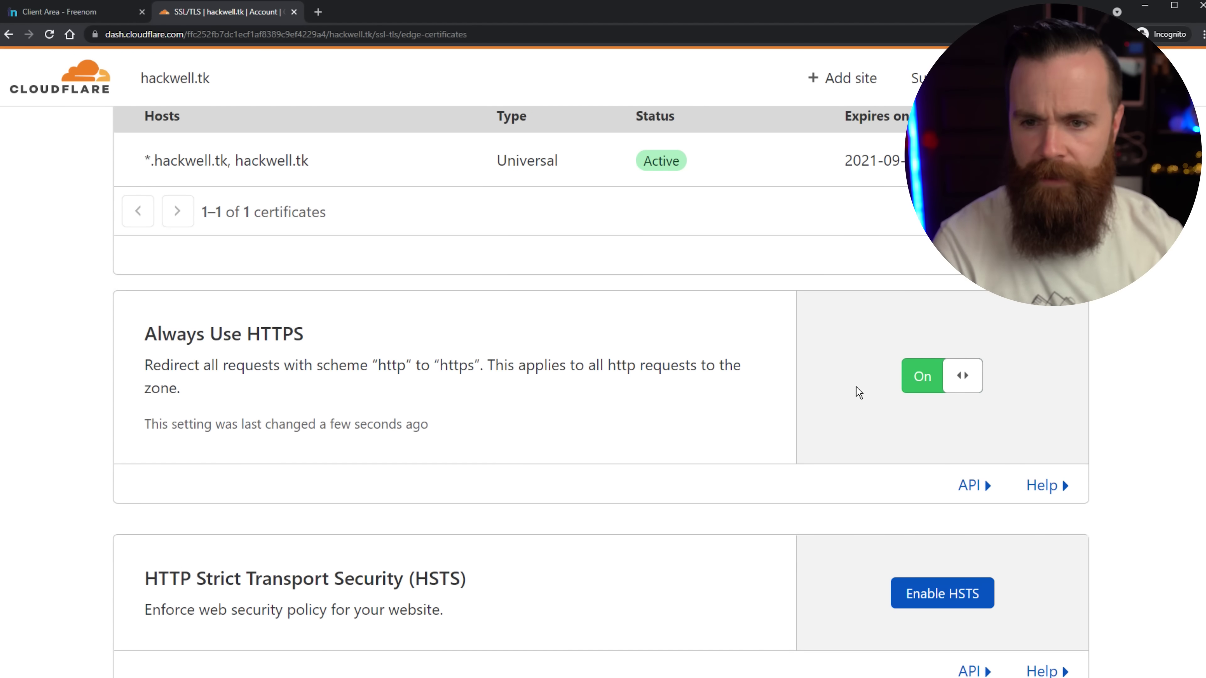
scroll(758, 439, "down", 14)
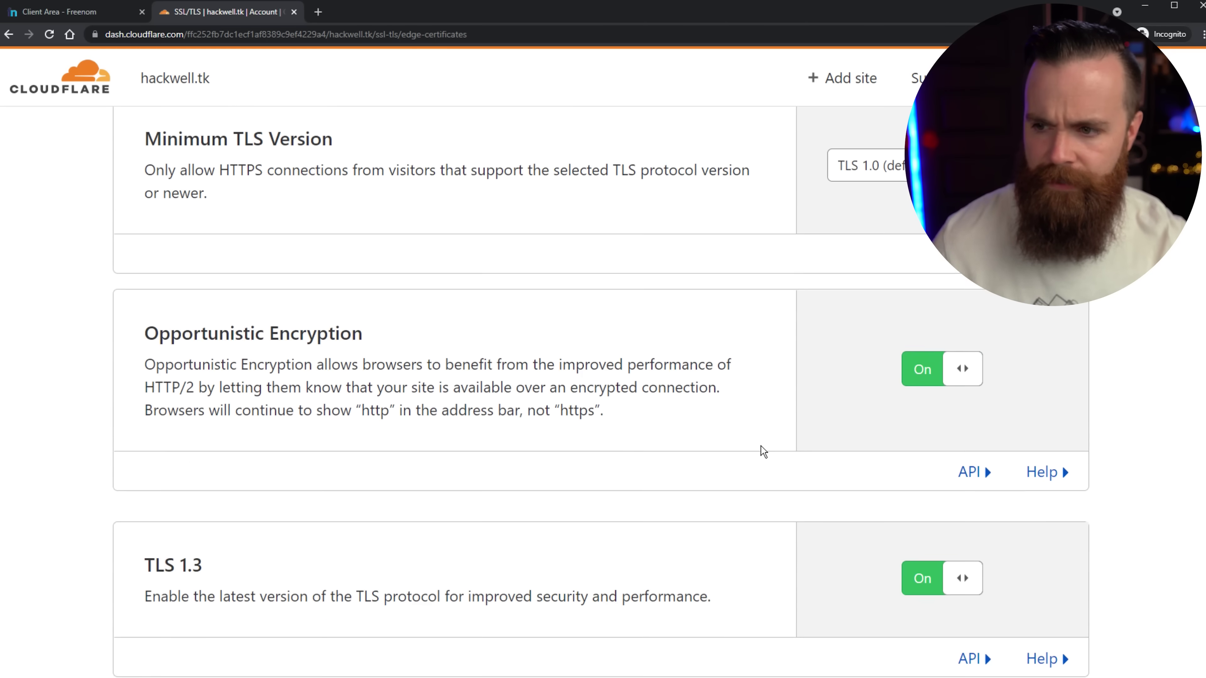
scroll(760, 446, "down", 20)
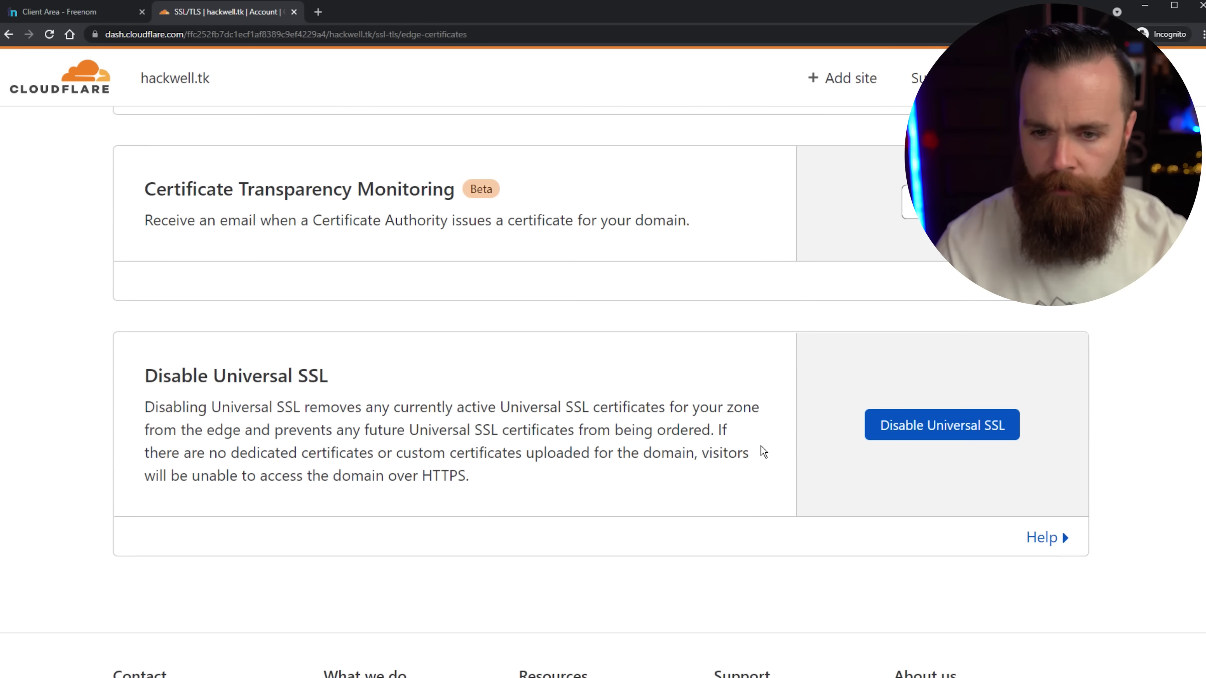
scroll(760, 446, "up", 20)
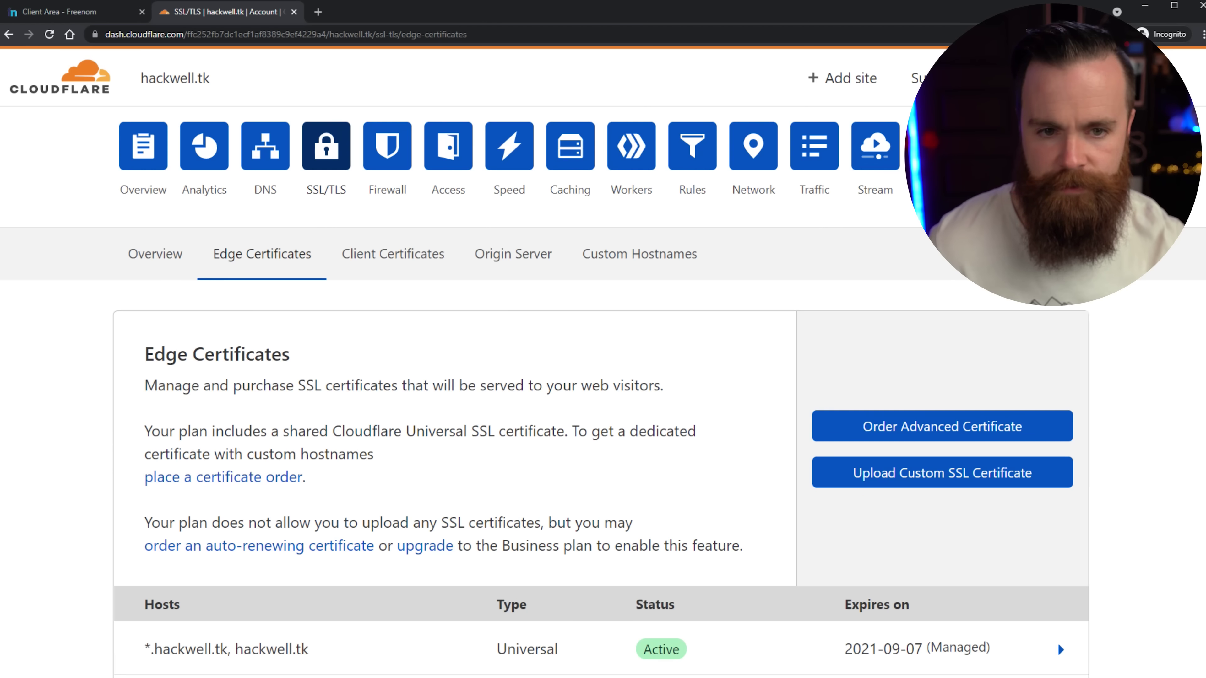
left_click_drag(147, 425, 138, 288)
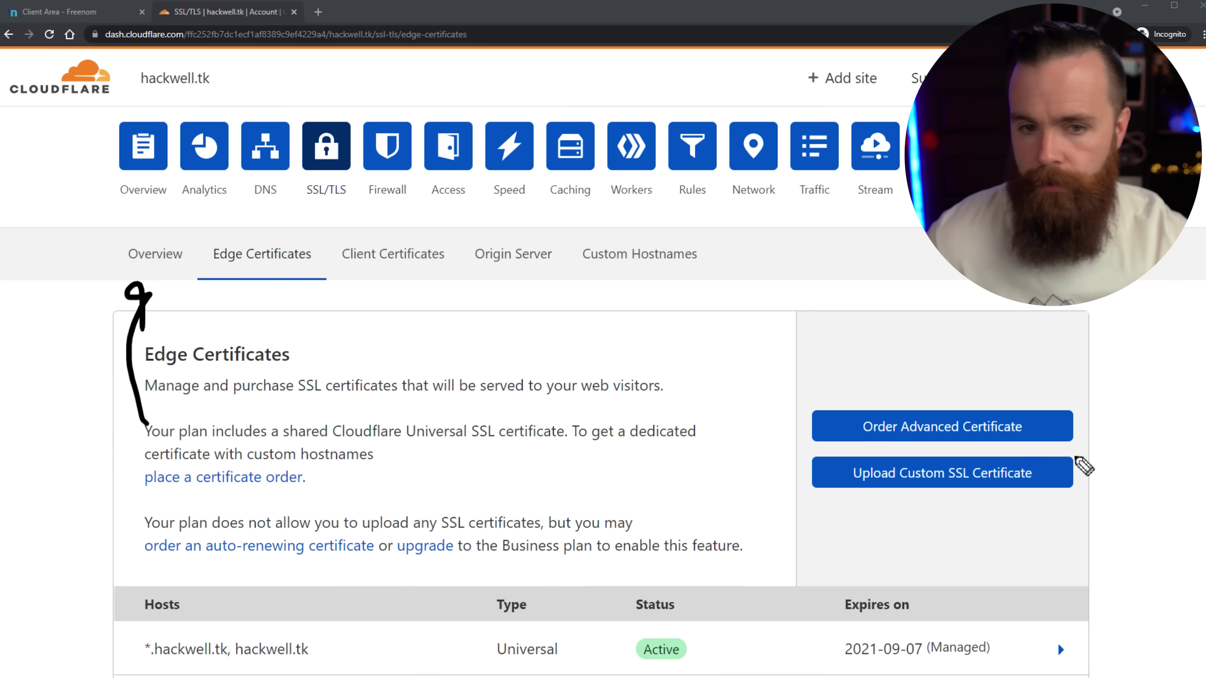
Open the SSL/TLS encryption overview and annotate the browser, Cloudflare and origin server diagram.
left_click(152, 270)
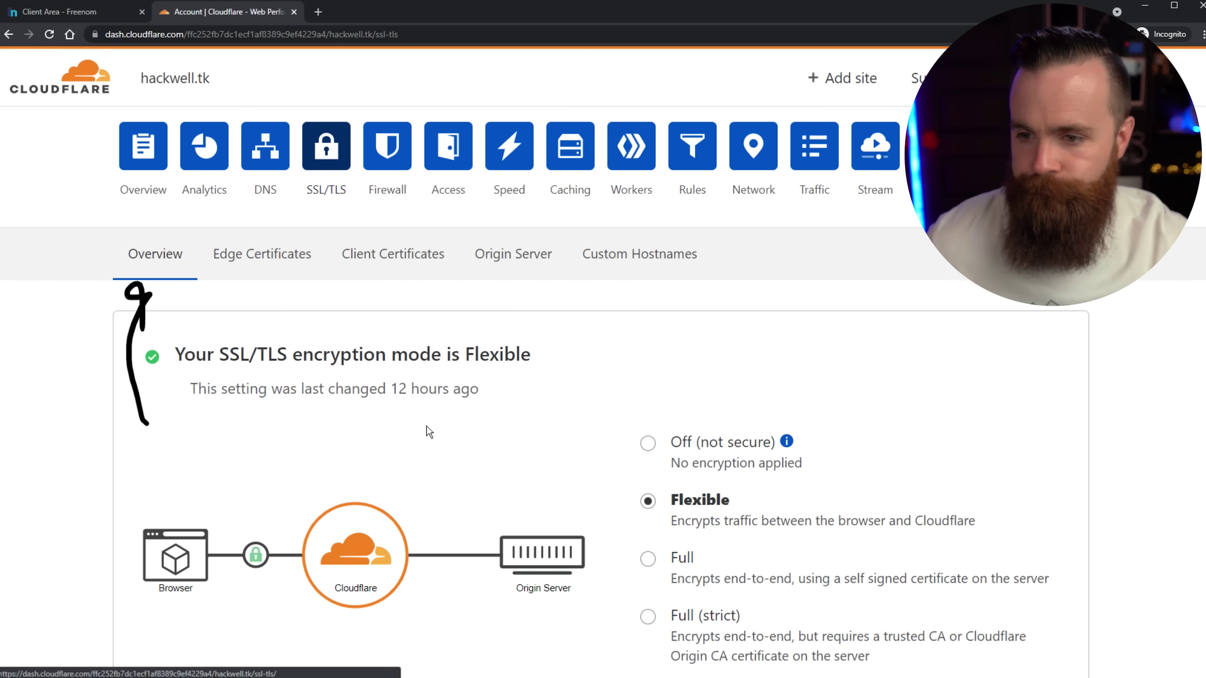
scroll(1015, 421, "down", 3)
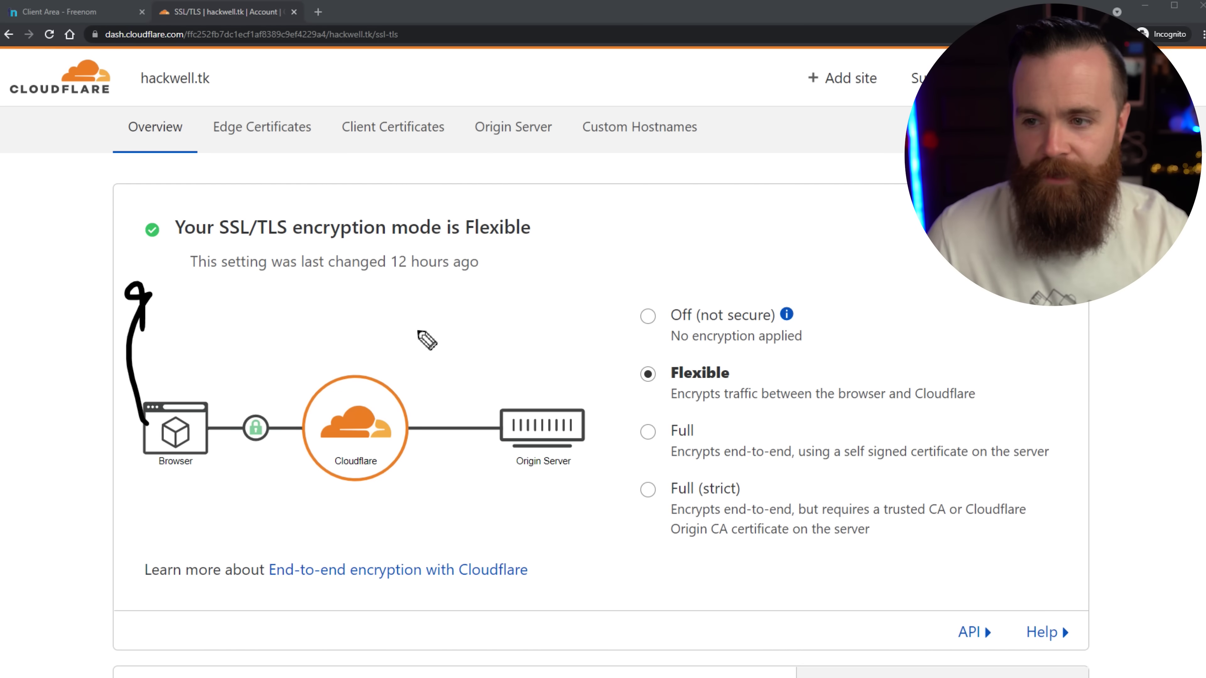
left_click_drag(422, 291, 386, 353)
mouse_move(384, 311)
left_mouse_down()
mouse_move(386, 352)
mouse_move(417, 348)
left_mouse_up()
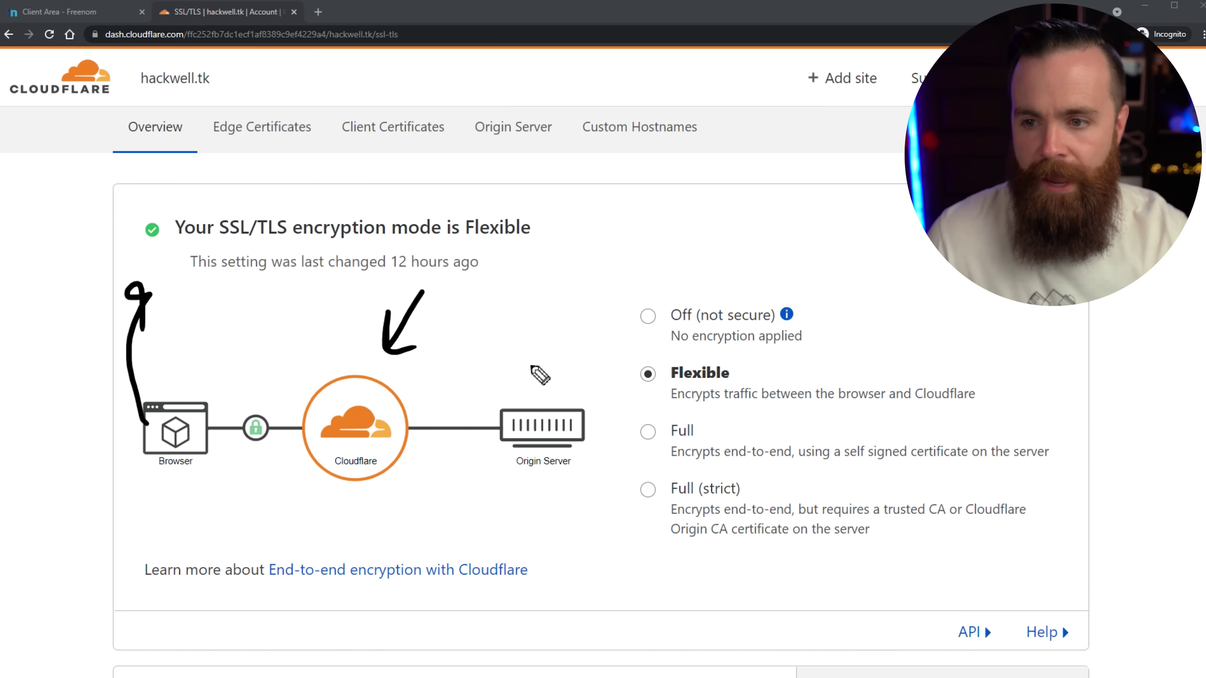
left_click_drag(541, 293, 536, 366)
left_click_drag(518, 343, 556, 347)
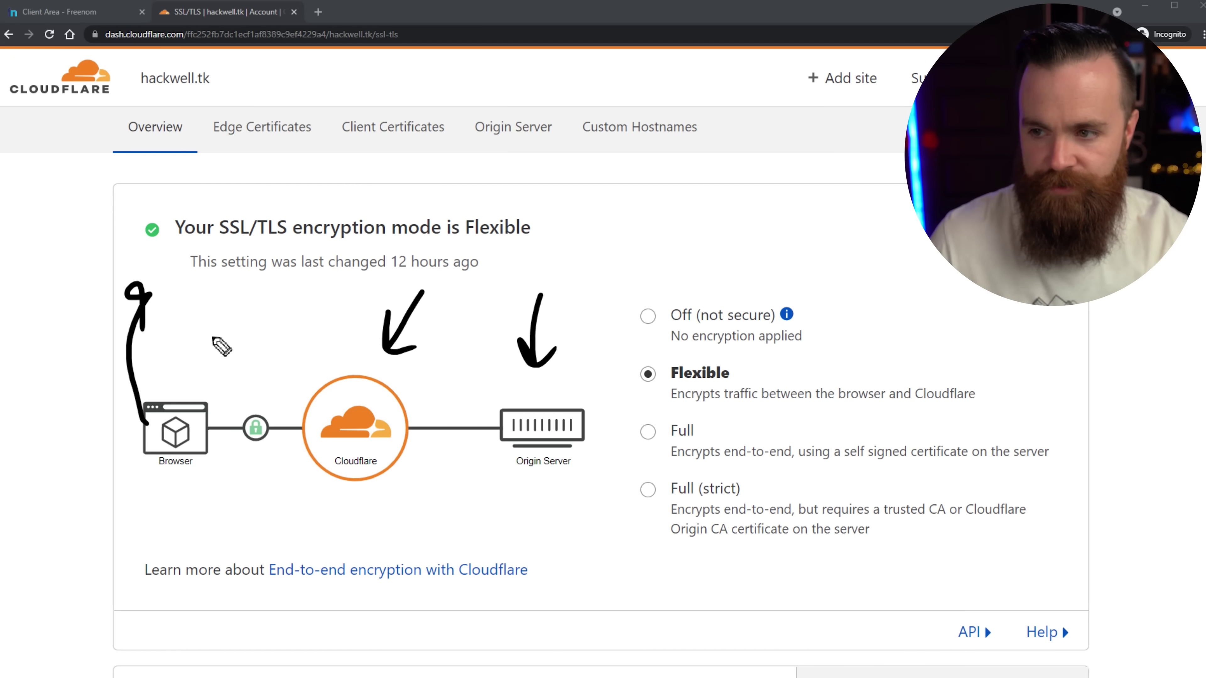
left_click_drag(253, 354, 226, 390)
left_click_drag(226, 376, 247, 387)
left_click_drag(182, 317, 173, 335)
mouse_move(180, 333)
left_mouse_down()
mouse_move(188, 373)
mouse_move(168, 375)
left_mouse_up()
left_click_drag(152, 344, 188, 341)
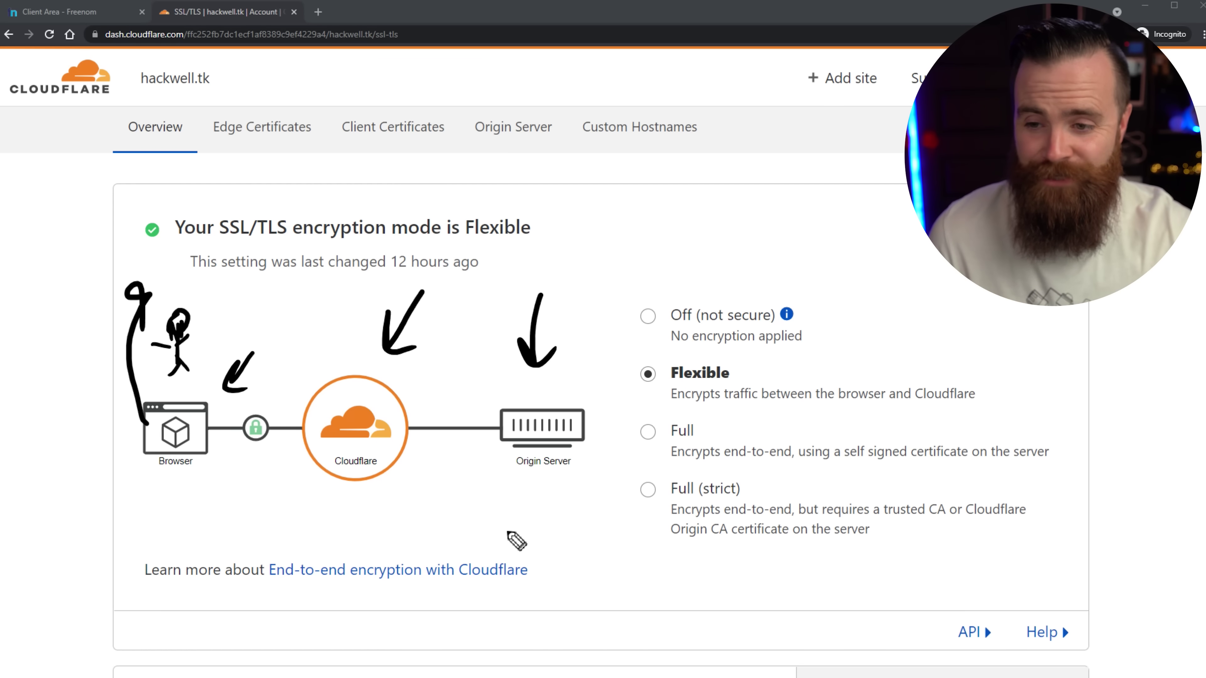
left_click_drag(565, 515, 563, 473)
left_click_drag(546, 499, 580, 494)
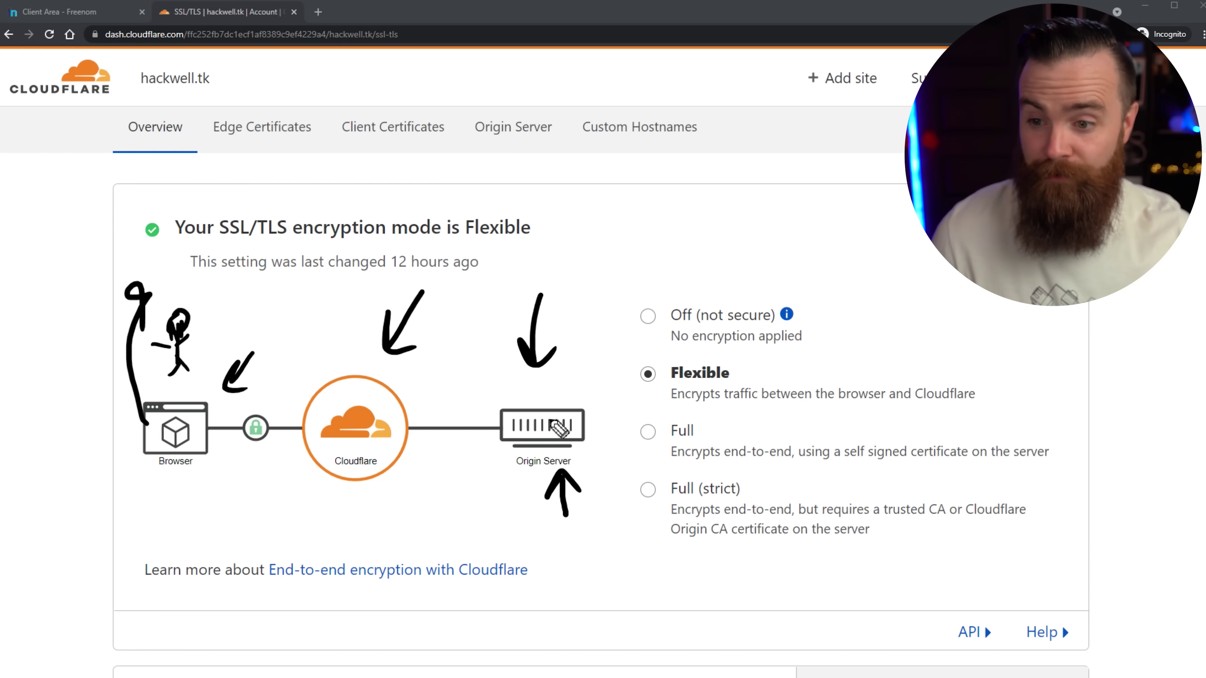
mouse_move(501, 380)
left_mouse_down()
mouse_move(487, 482)
mouse_move(607, 378)
mouse_move(481, 392)
left_mouse_up()
Change the encryption mode from Flexible to Full (strict), marking both encrypted links.
mouse_move(846, 338)
left_mouse_down()
mouse_move(797, 378)
mouse_move(809, 373)
left_mouse_up()
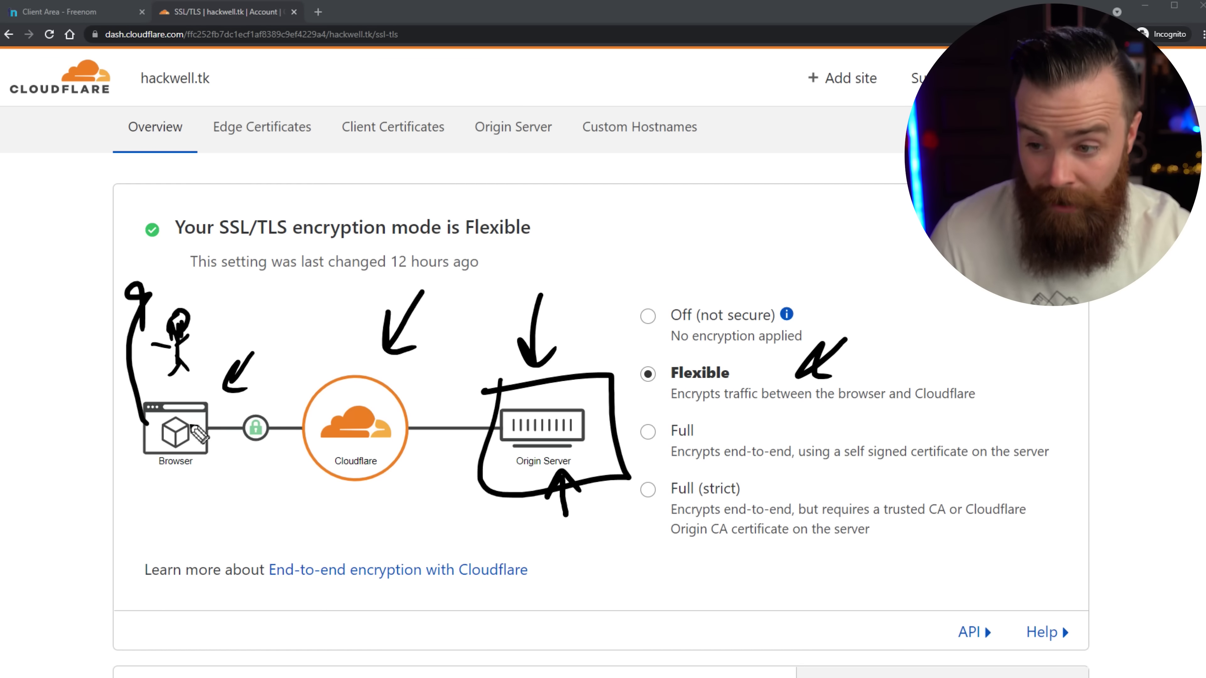
mouse_move(255, 395)
left_mouse_down()
mouse_move(204, 452)
mouse_move(233, 467)
left_mouse_up()
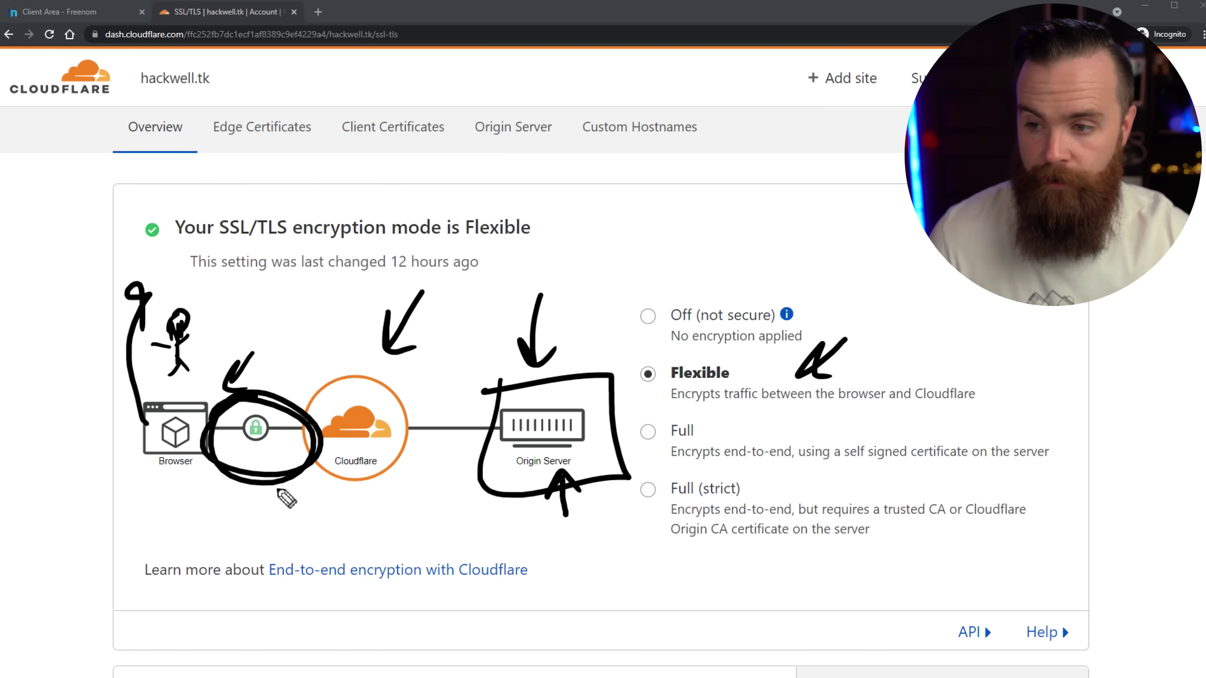
mouse_move(446, 409)
left_mouse_down()
mouse_move(493, 463)
mouse_move(560, 479)
mouse_move(565, 520)
left_mouse_up()
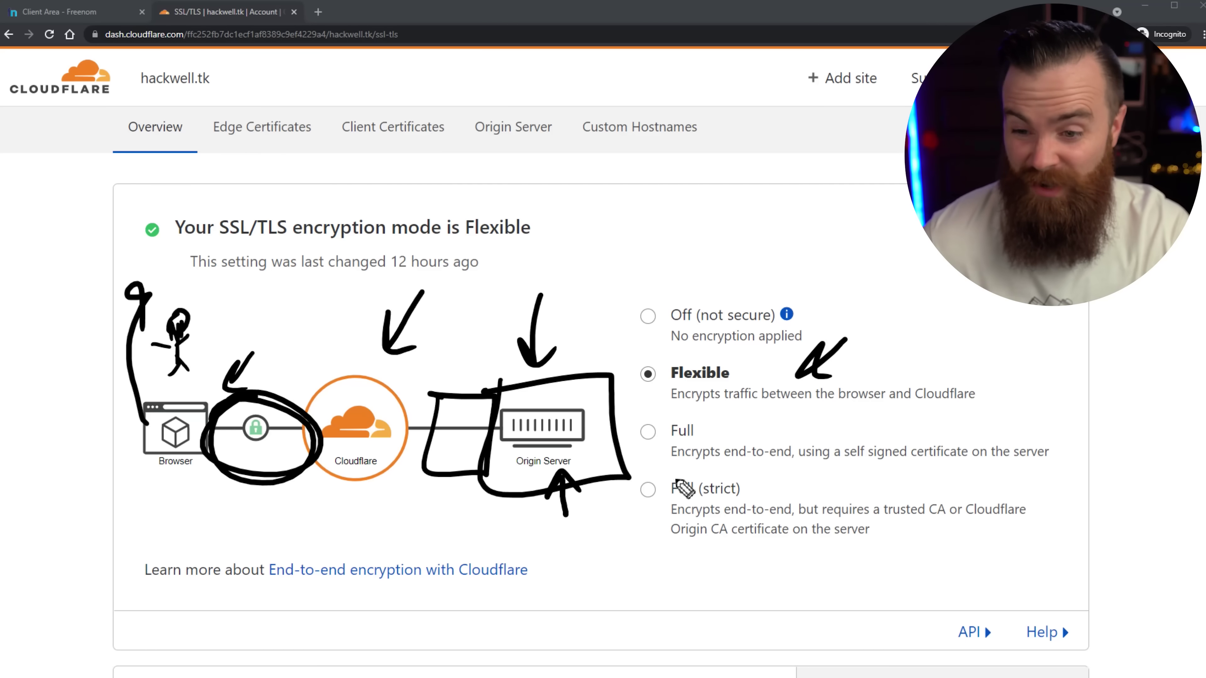
mouse_move(677, 480)
left_mouse_down()
mouse_move(759, 515)
mouse_move(612, 486)
left_mouse_up()
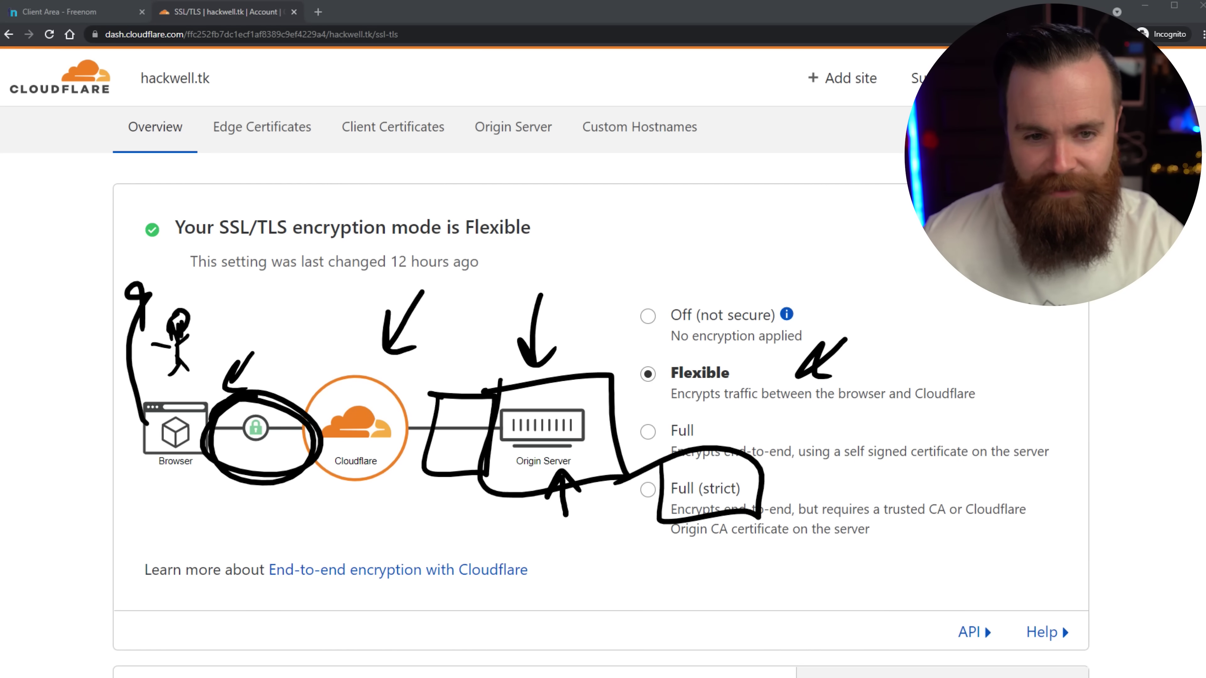
left_click(649, 489)
mouse_move(418, 408)
left_mouse_down()
mouse_move(422, 441)
mouse_move(496, 428)
mouse_move(430, 404)
left_mouse_up()
left_click_drag(238, 404, 229, 418)
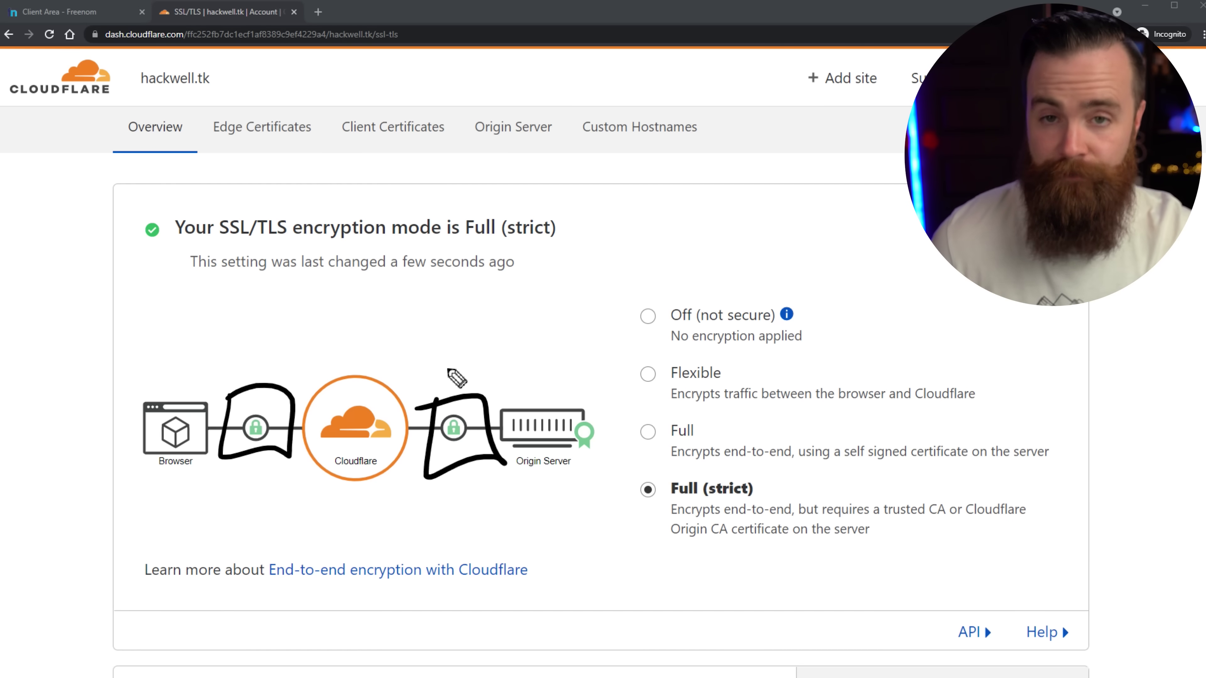
mouse_move(415, 329)
left_mouse_down()
mouse_move(417, 373)
mouse_move(454, 339)
mouse_move(538, 394)
mouse_move(558, 366)
left_mouse_up()
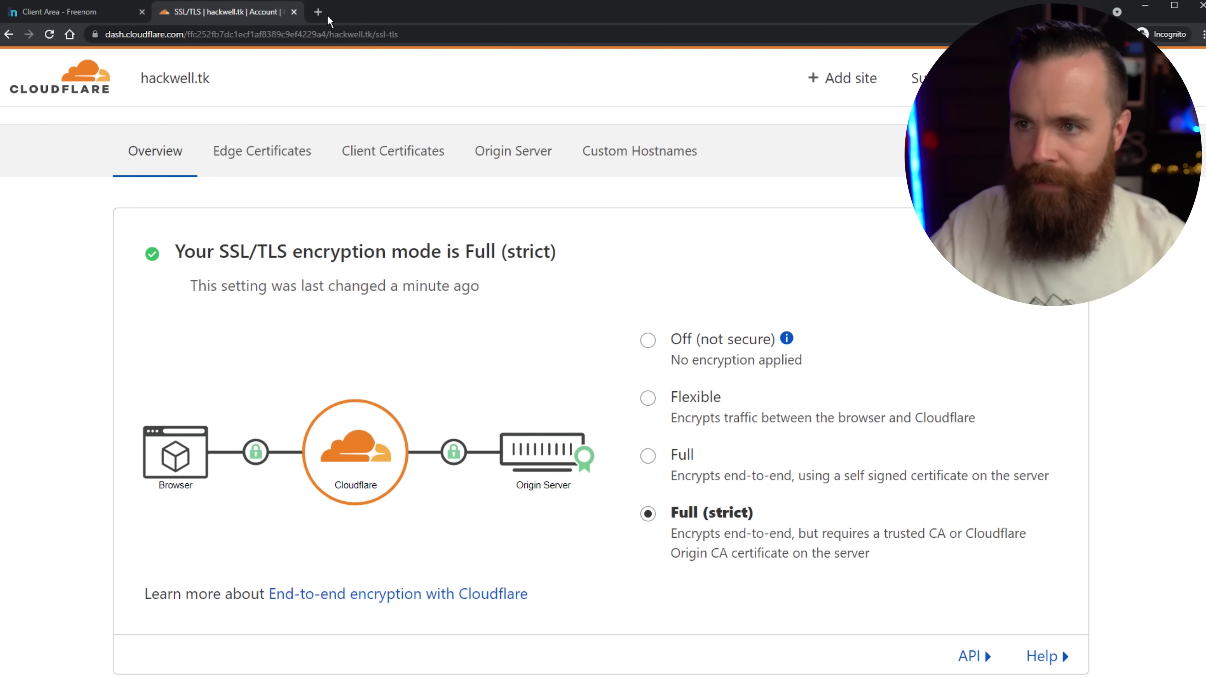
left_click(318, 12)
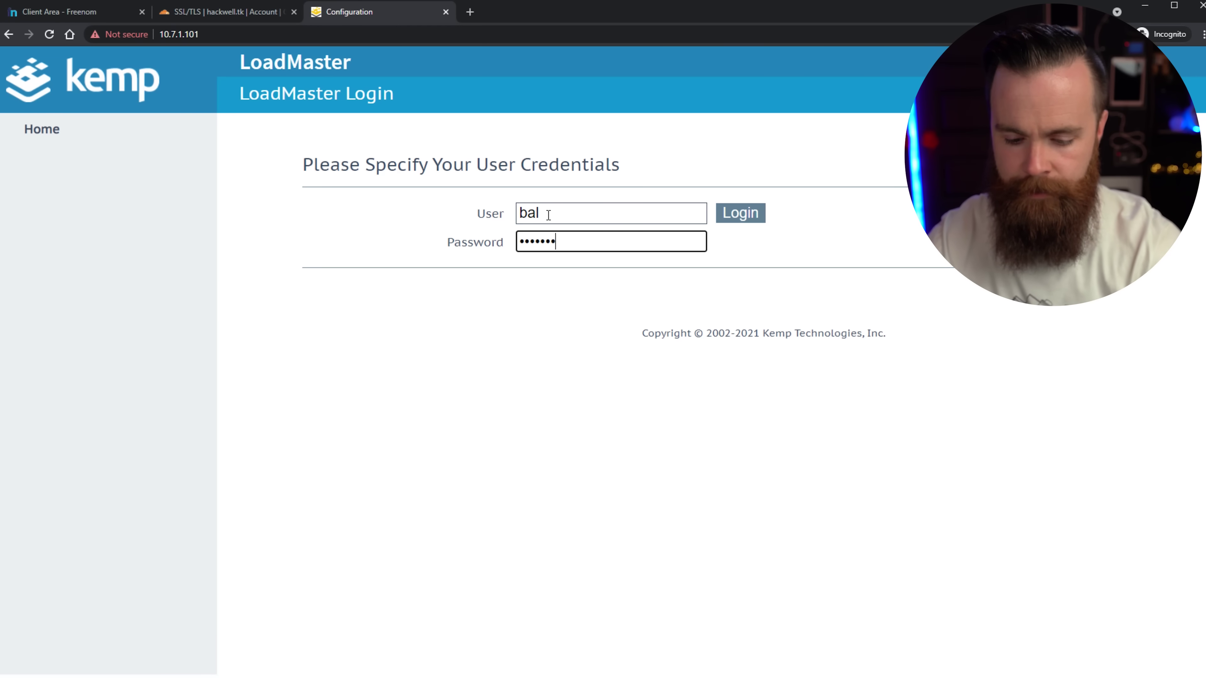
Log in to LoadMaster and open Certificates & Security > Generate CSR.
key("Return")
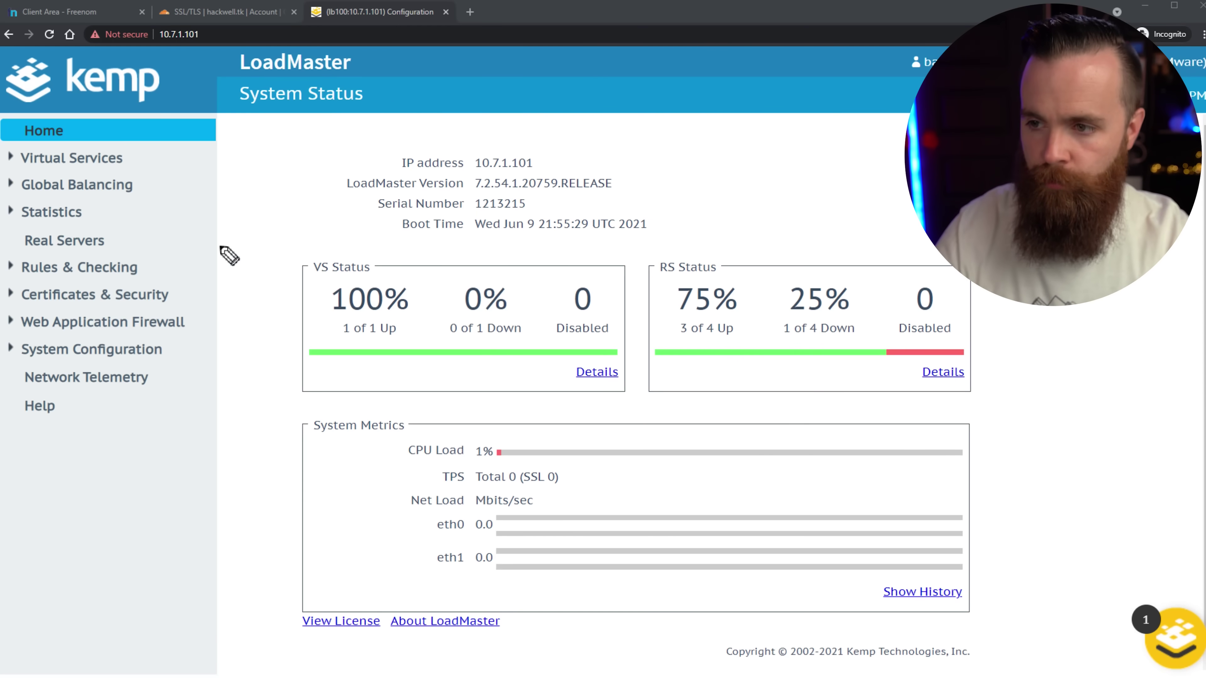
mouse_move(170, 192)
left_mouse_down()
mouse_move(176, 271)
mouse_move(193, 280)
left_mouse_up()
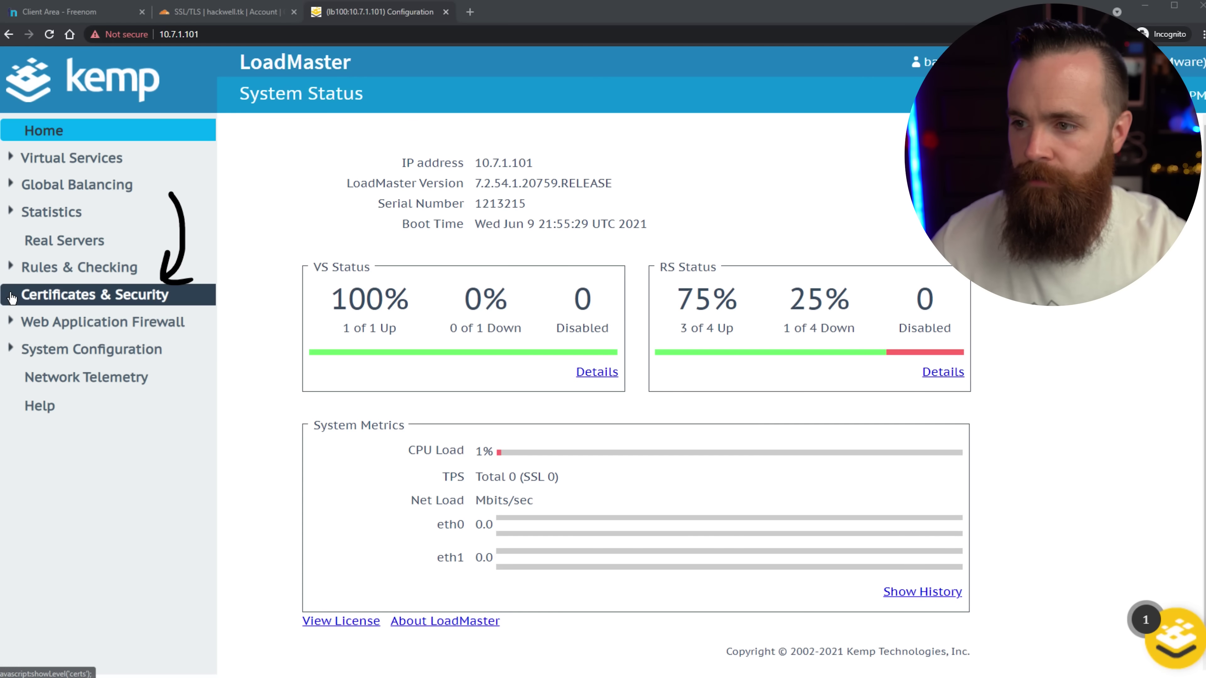
left_click(12, 297)
mouse_move(174, 331)
left_mouse_down()
mouse_move(170, 366)
mouse_move(124, 382)
mouse_move(145, 382)
left_mouse_up()
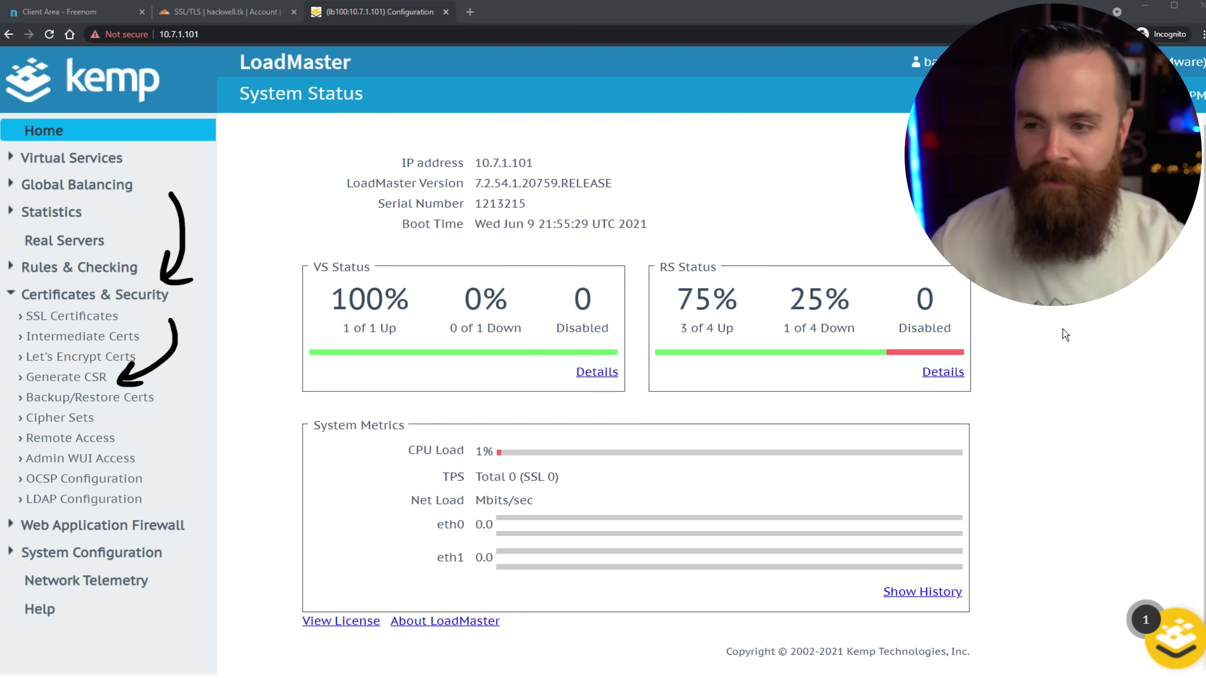
left_click(72, 378)
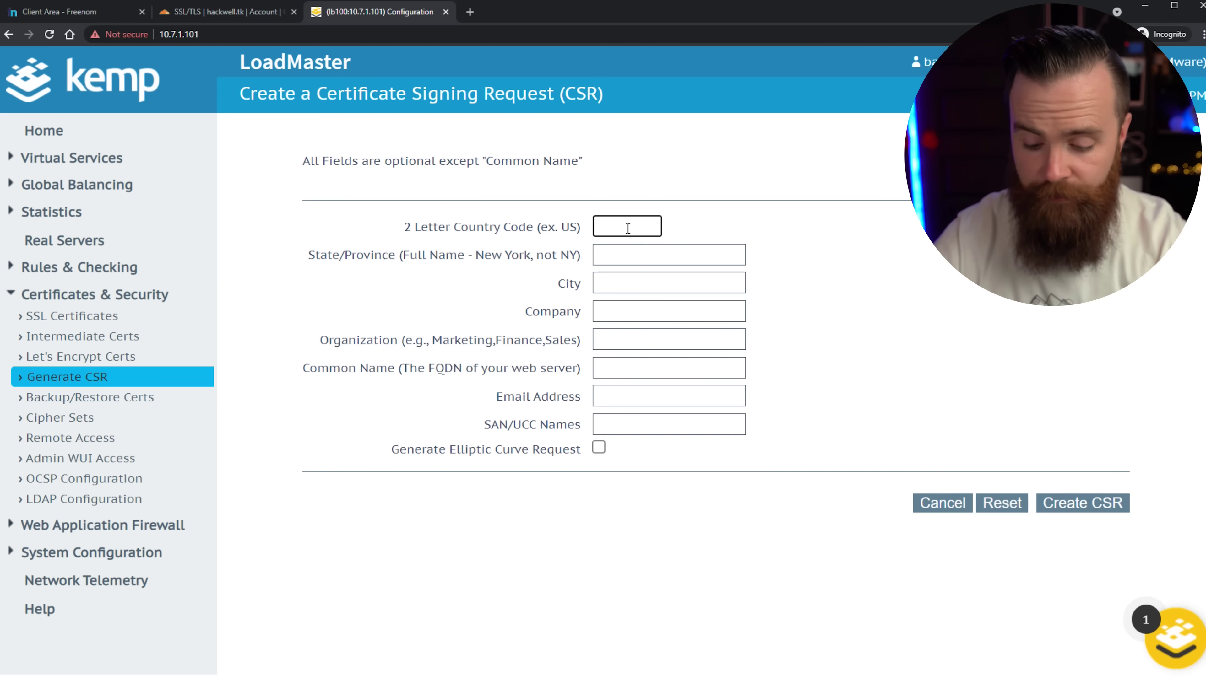
Fill in the CSR as US, TX, Dallas, Hackwell Industries, organization IT.
left_click(628, 229)
type("US")
key("Tab")
type("TX")
key("Tab")
type("Dall")
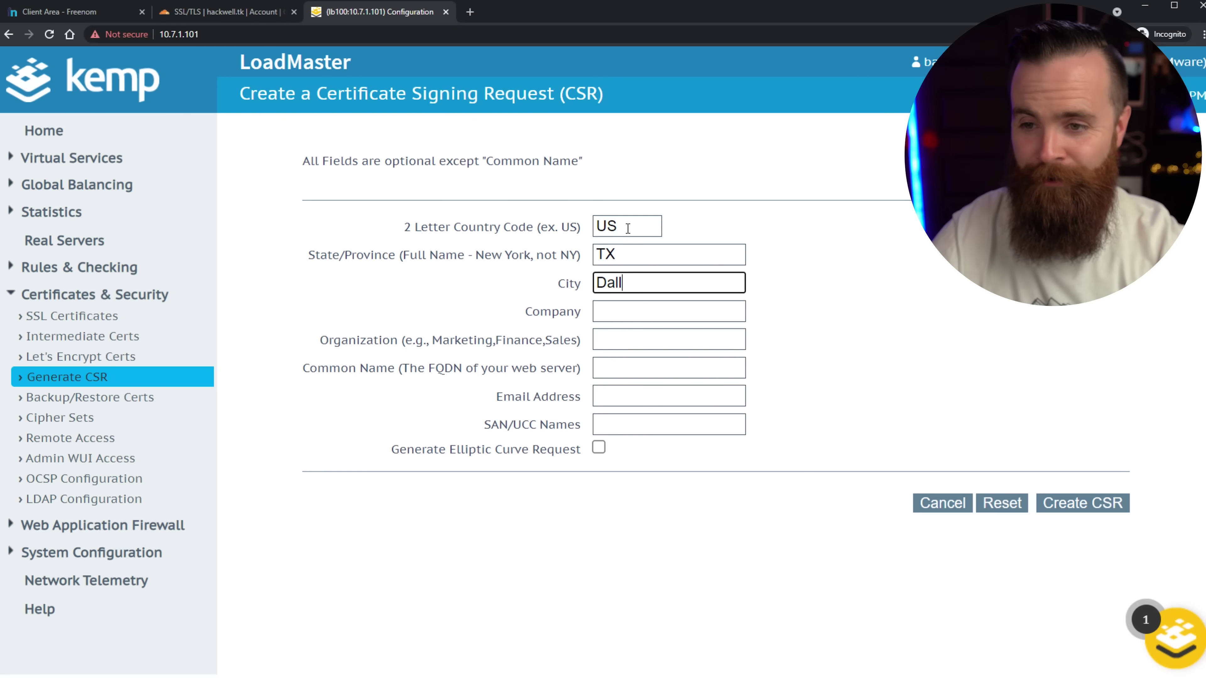
type("as")
key("Tab")
type("Hackwell Industries")
key("Tab")
type("IT")
Enter common name hackwell.tk and SAN *.hackwell.tk.
left_click(663, 363)
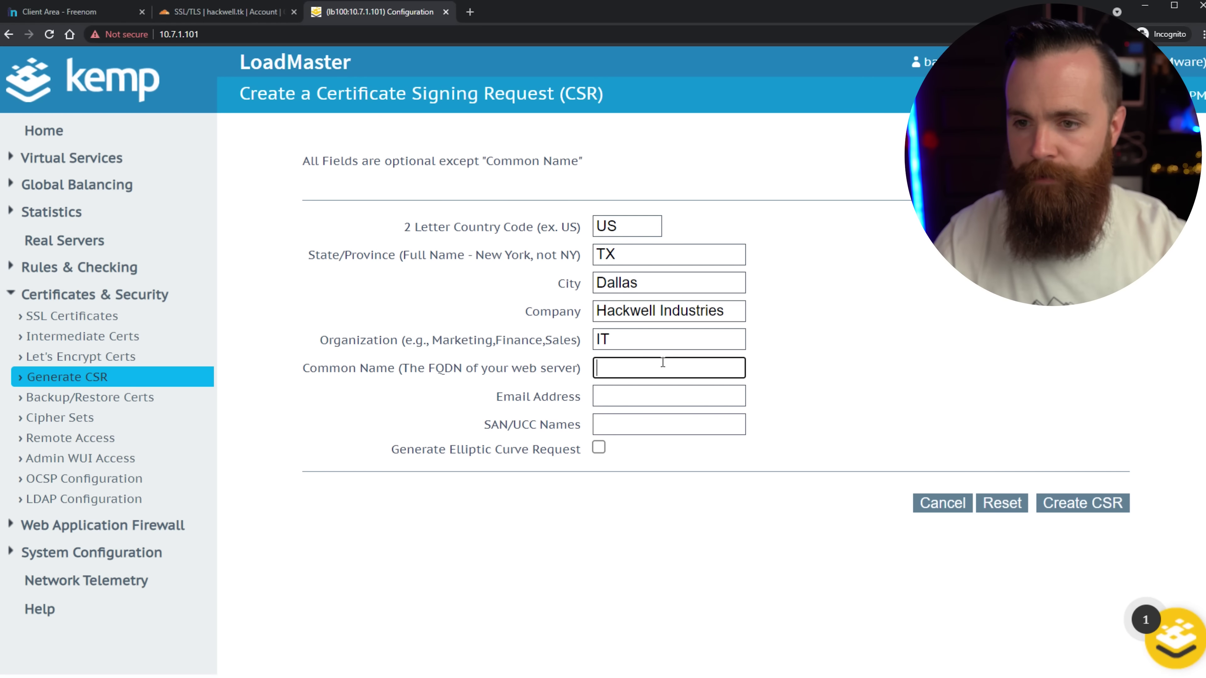
type("hackwell.tk")
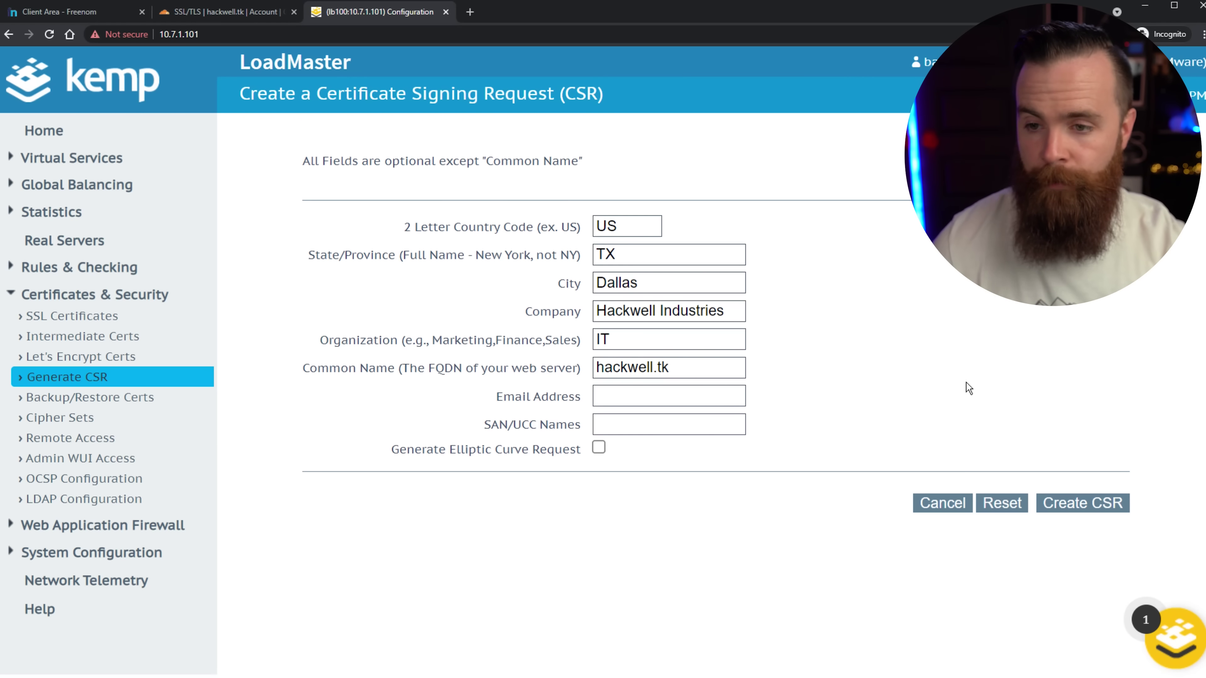
left_click(686, 426)
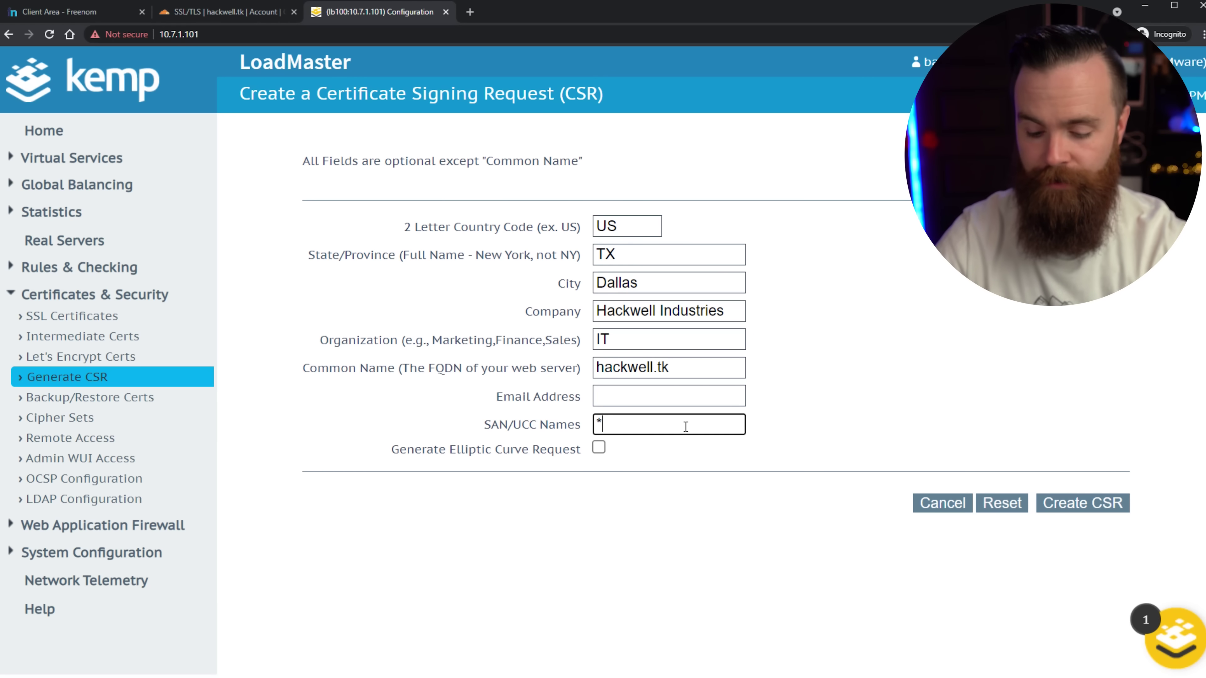
type("*.hackwell.tk")
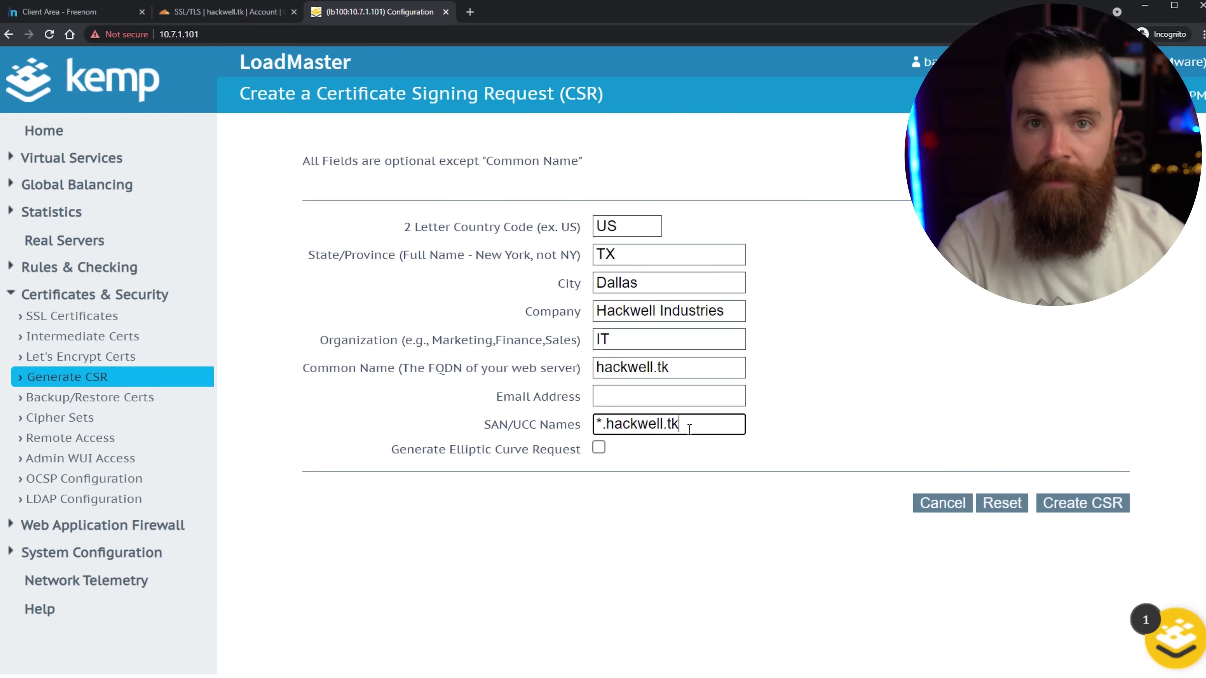
left_click(1086, 474)
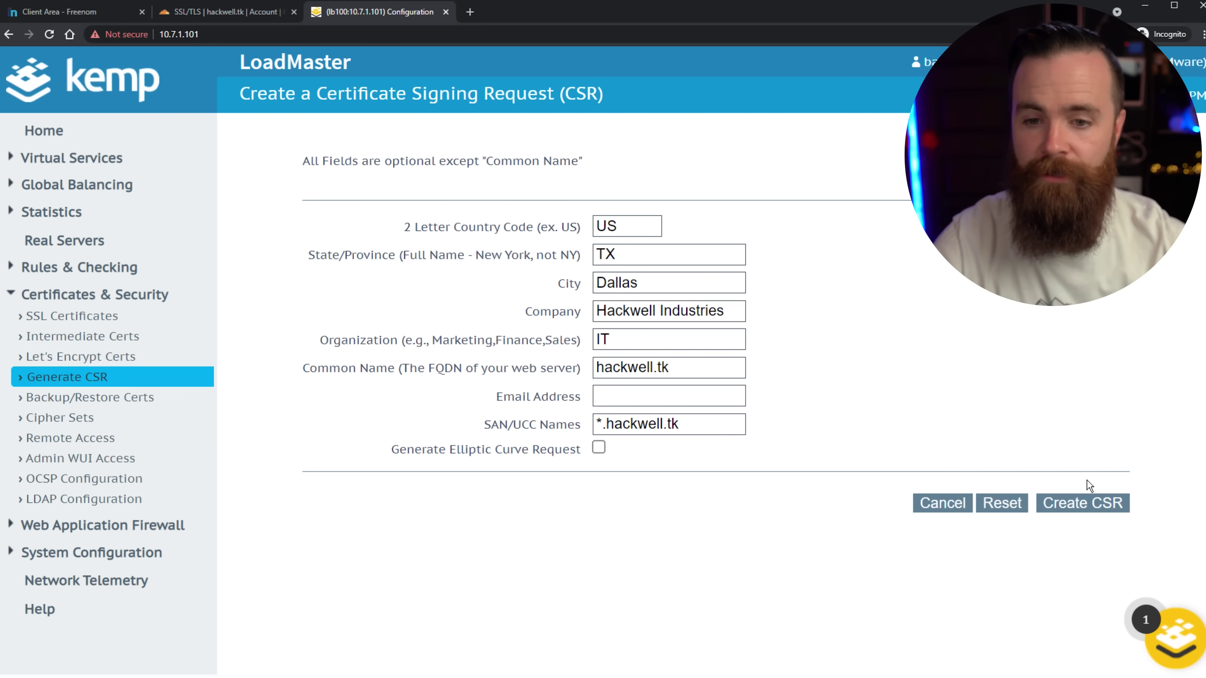
Create the 2048-bit hackwell.tk CSR and private key, review them, then return to Cloudflare SSL/TLS.
left_click(1095, 508)
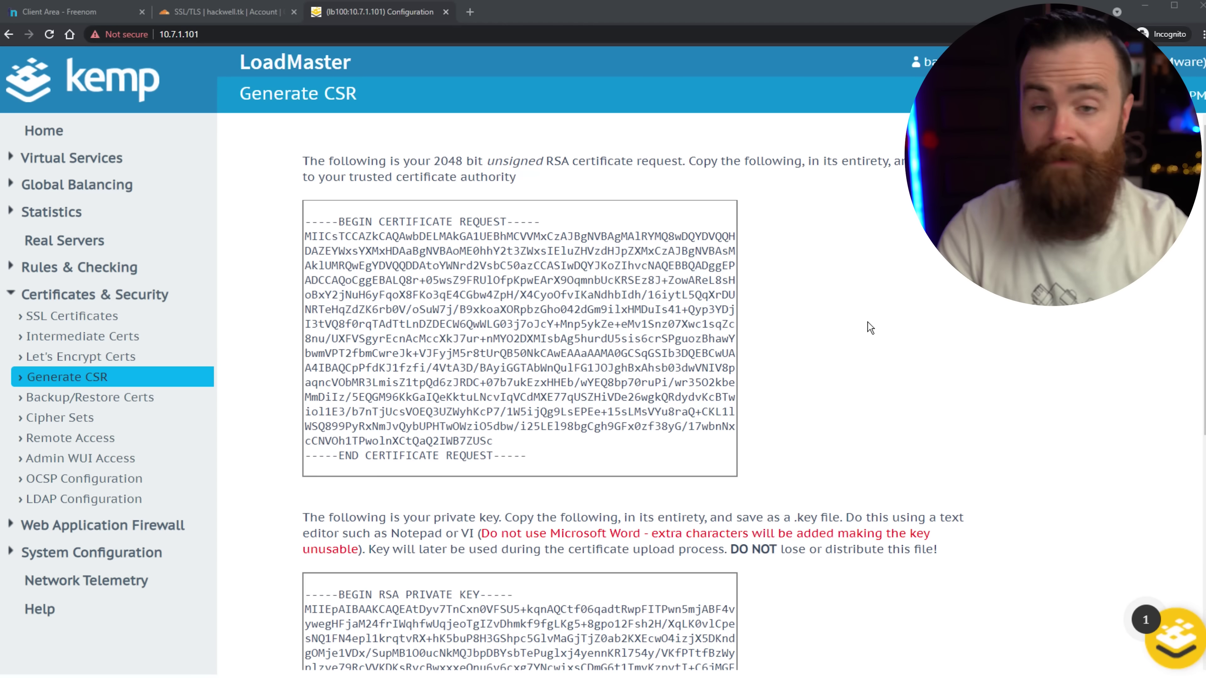
scroll(597, 329, "down", 4)
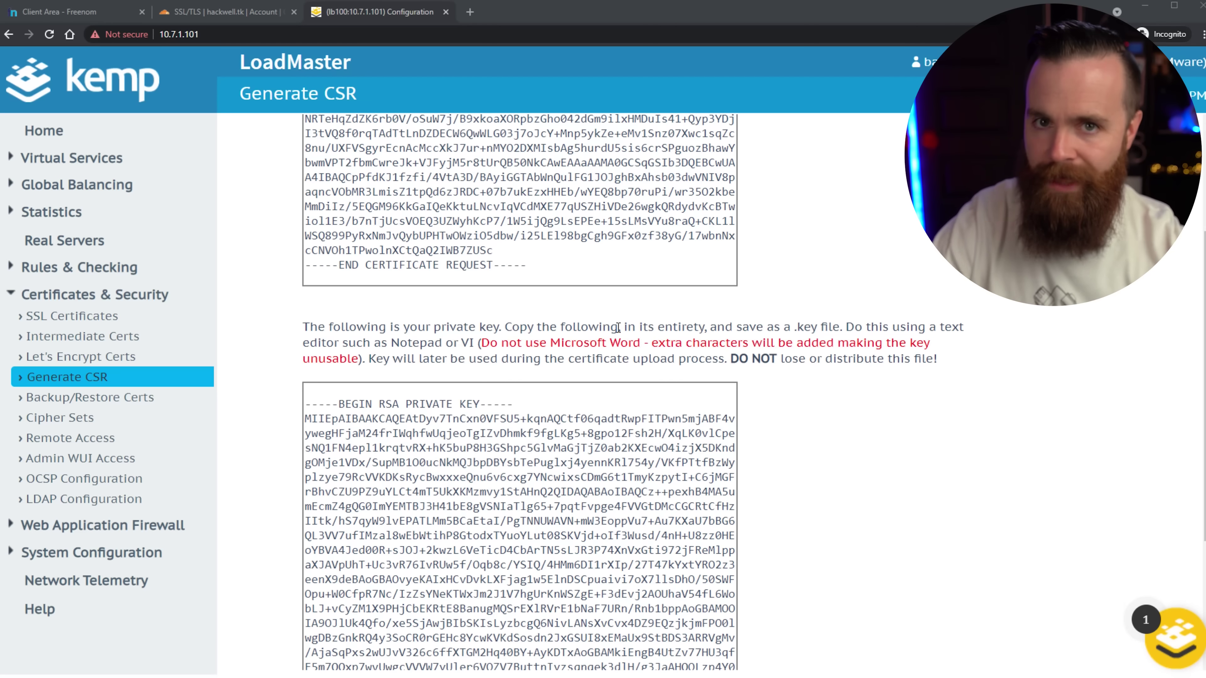
scroll(618, 327, "up", 4)
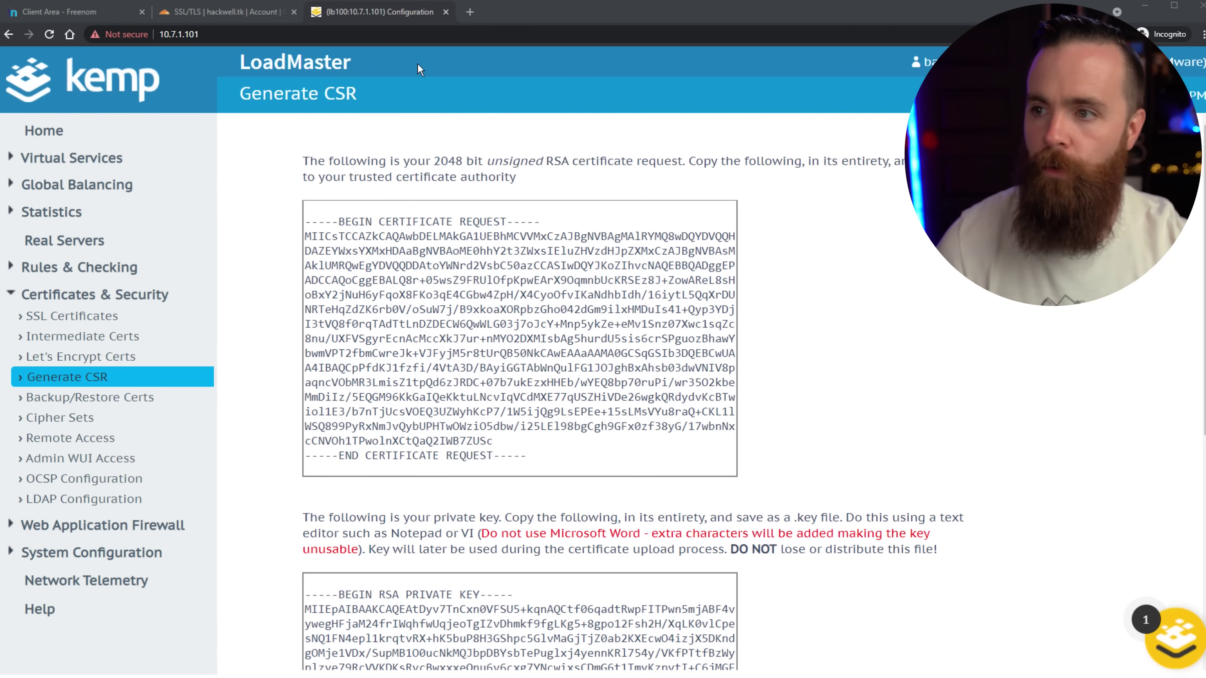
left_click(225, 15)
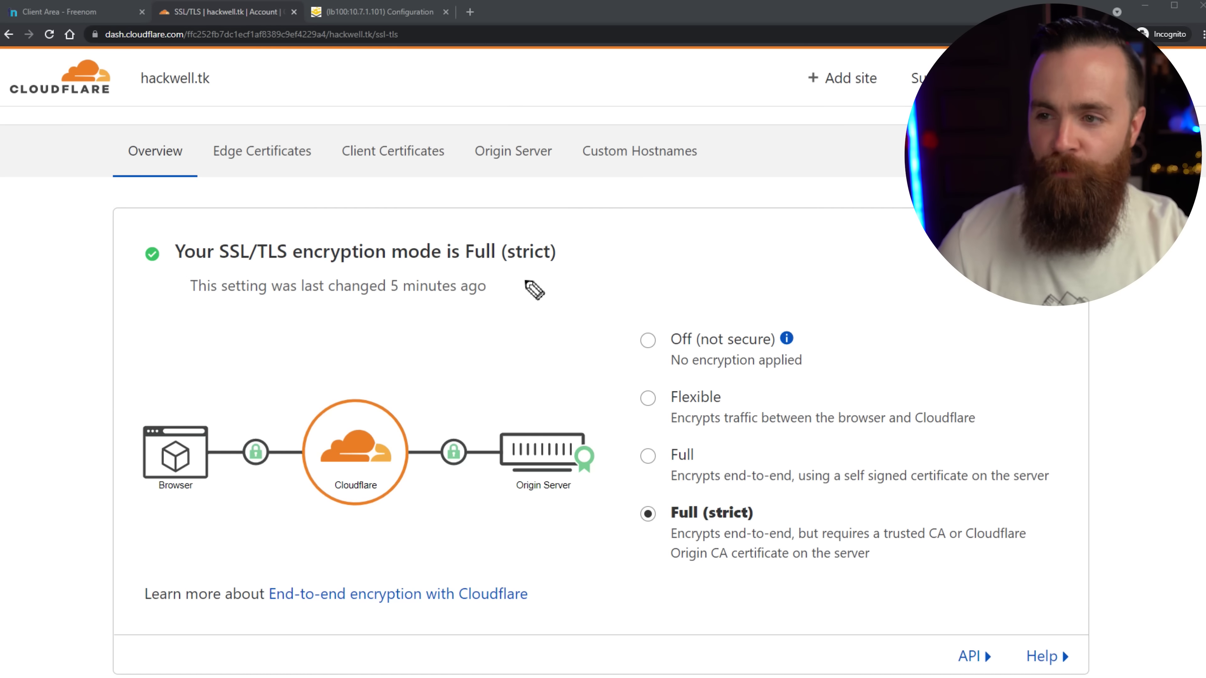
scroll(574, 299, "up", 2)
Open Cloudflare's Origin Server section and start creating an origin certificate.
left_click_drag(331, 100, 355, 71)
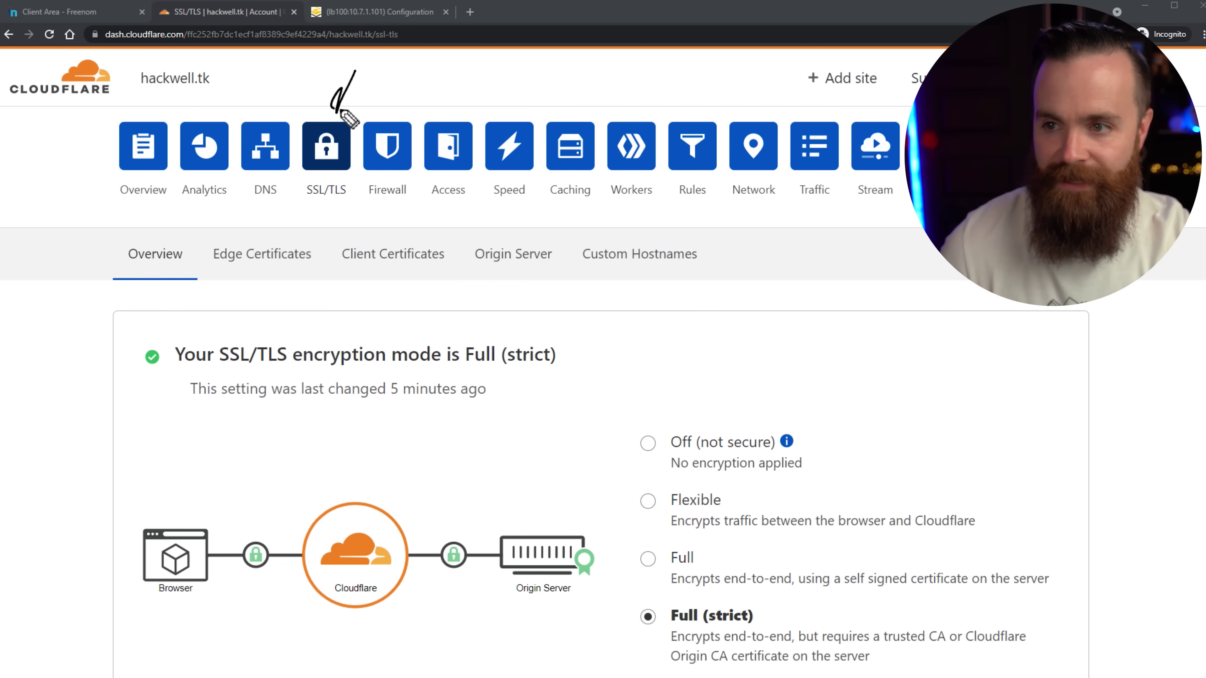
mouse_move(517, 435)
left_mouse_down()
mouse_move(526, 286)
mouse_move(555, 314)
left_mouse_up()
left_click(505, 277)
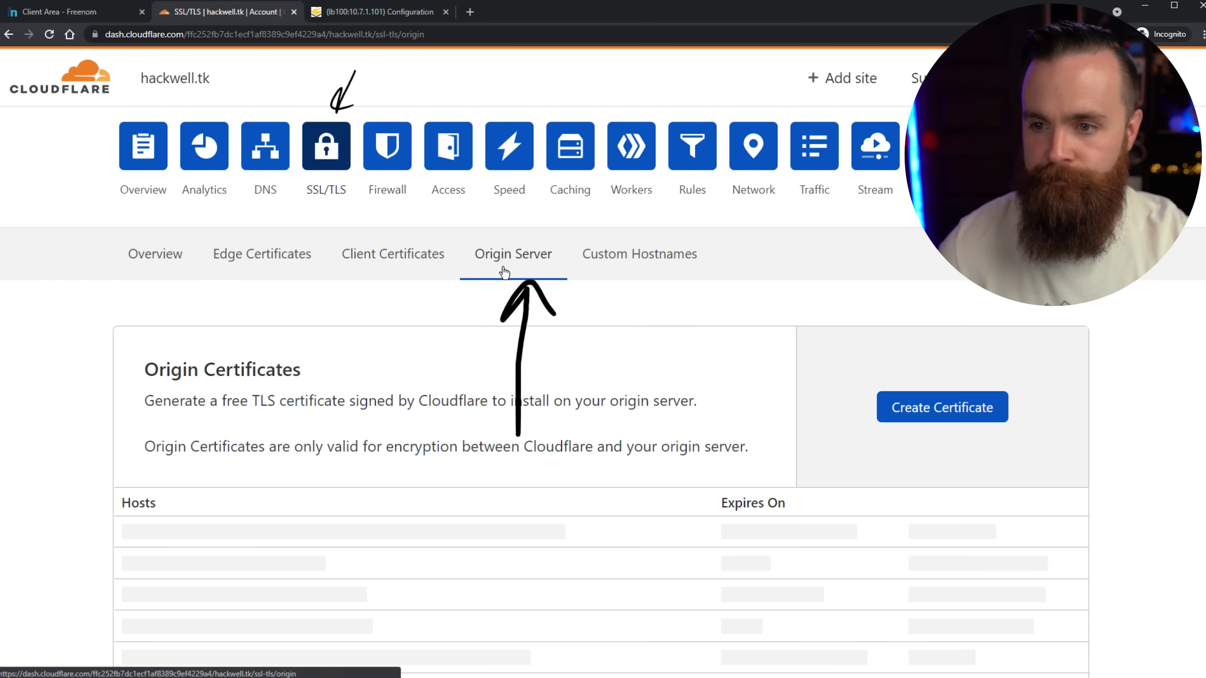
left_click_drag(959, 295, 977, 353)
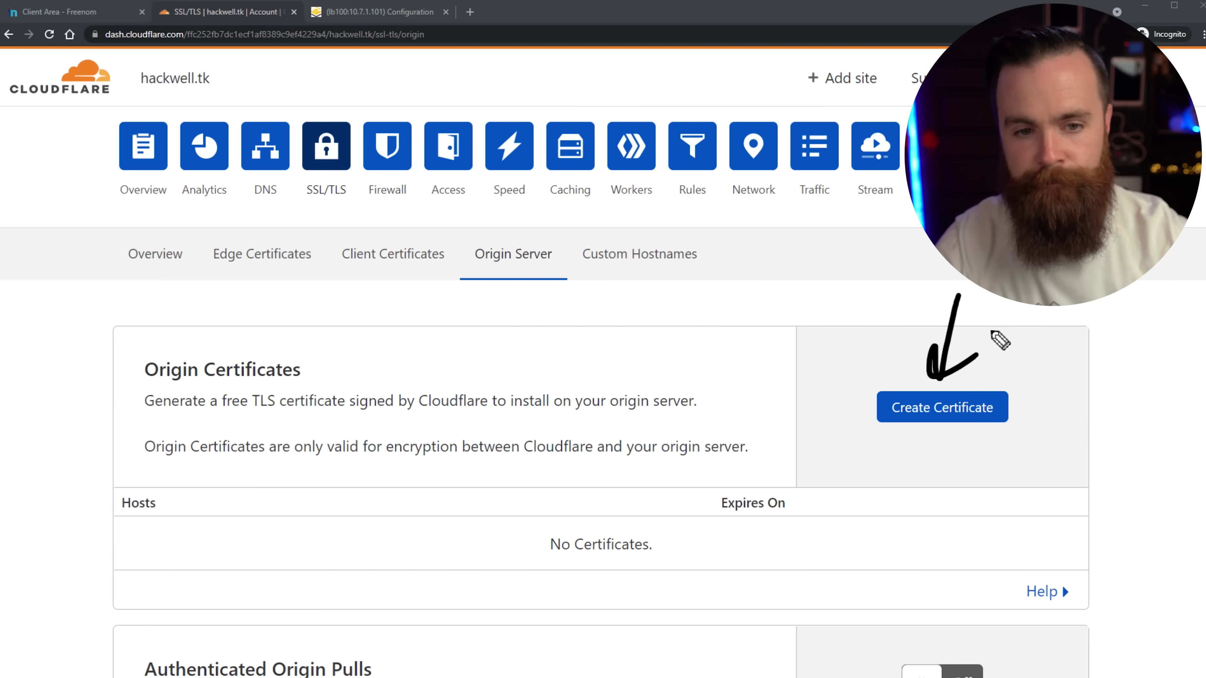
left_click(961, 413)
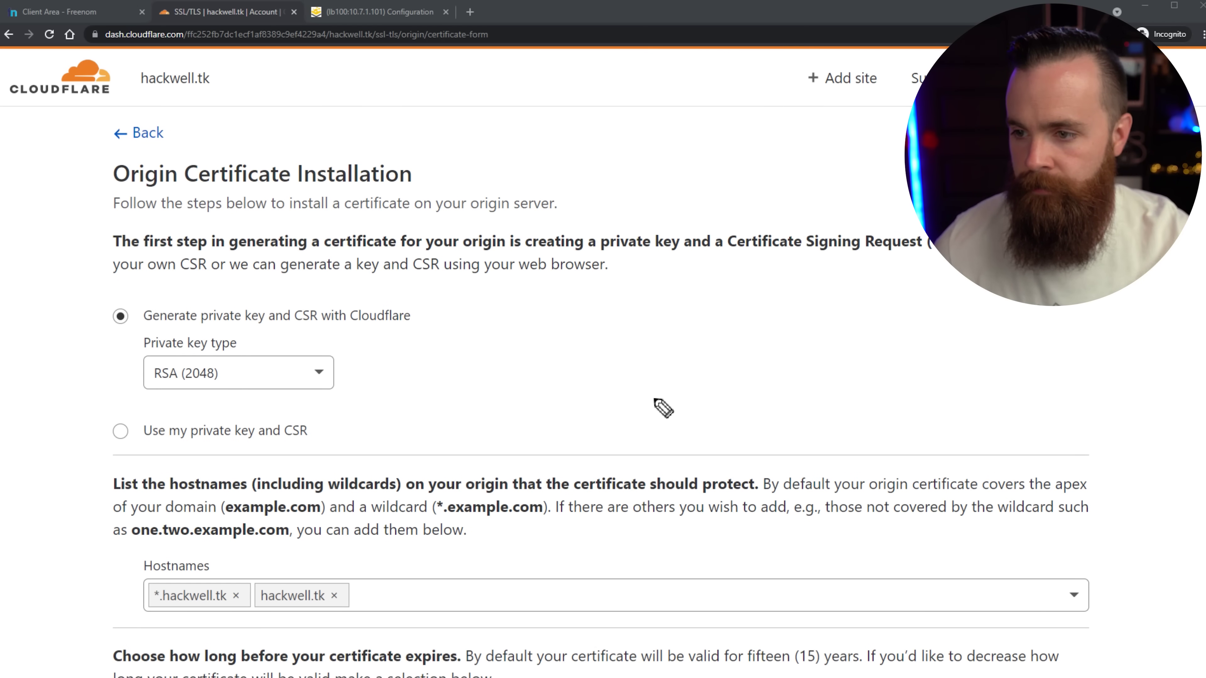
left_click_drag(418, 379, 368, 443)
left_click_drag(373, 401, 401, 437)
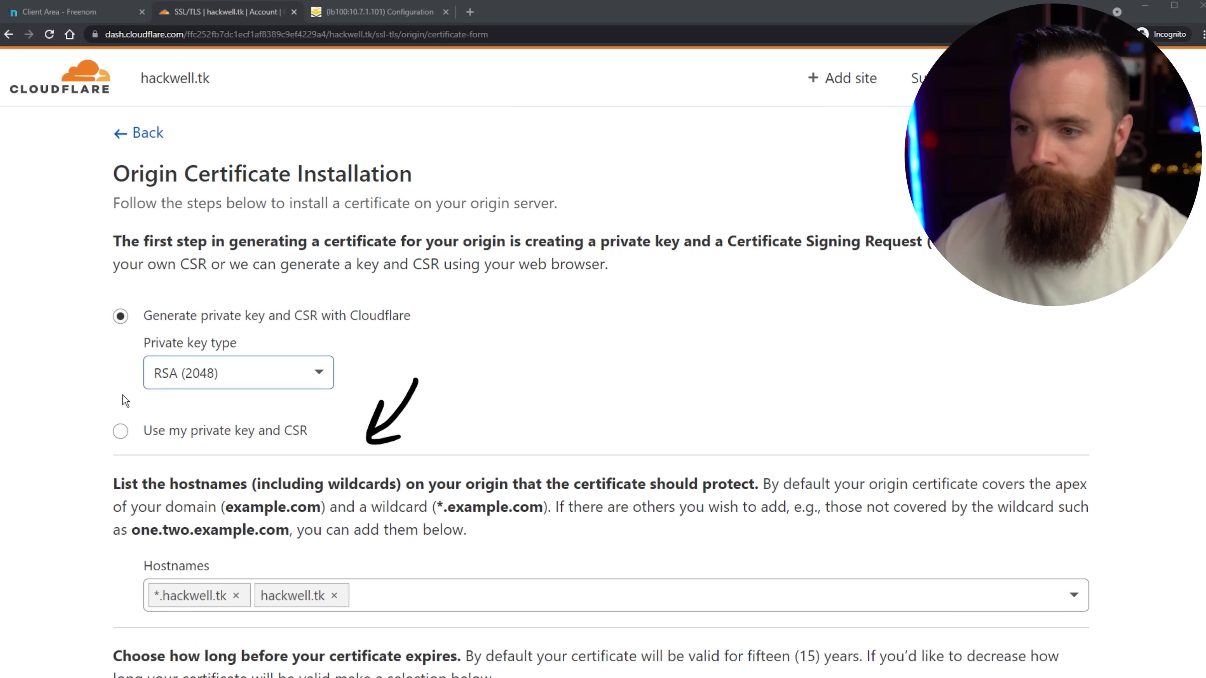
Choose 'Use my private key and CSR' and copy the request text from LoadMaster.
left_click(120, 431)
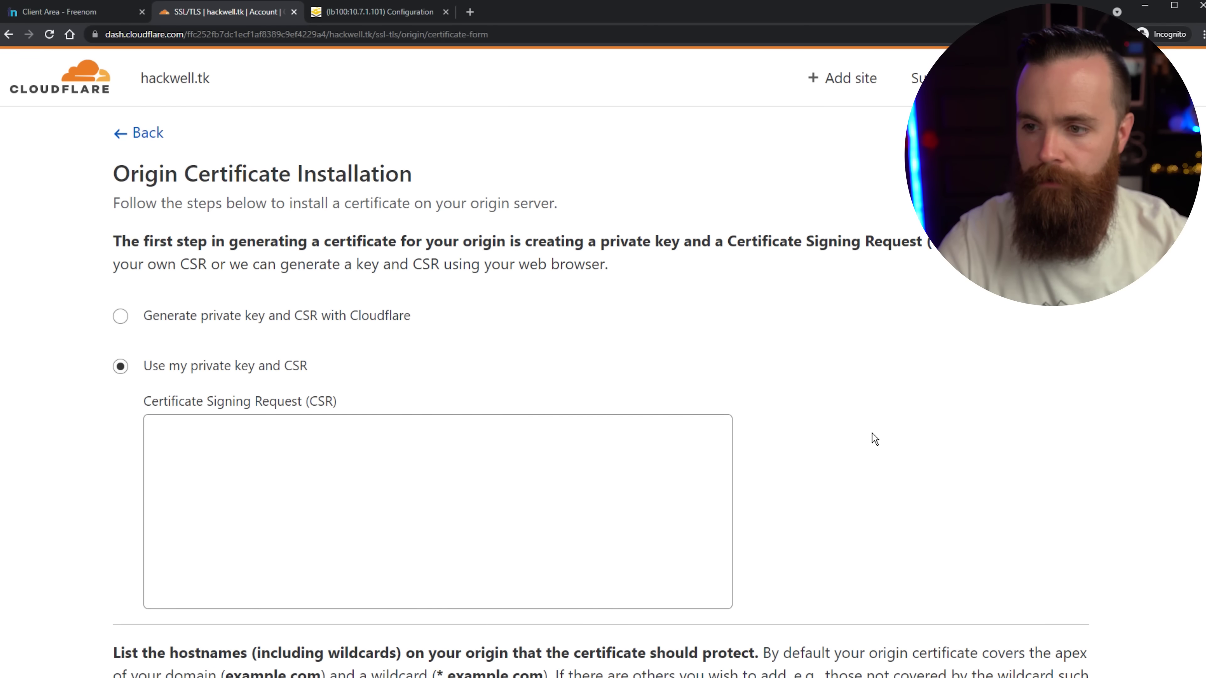
left_click(512, 513)
left_click_drag(309, 403, 342, 401)
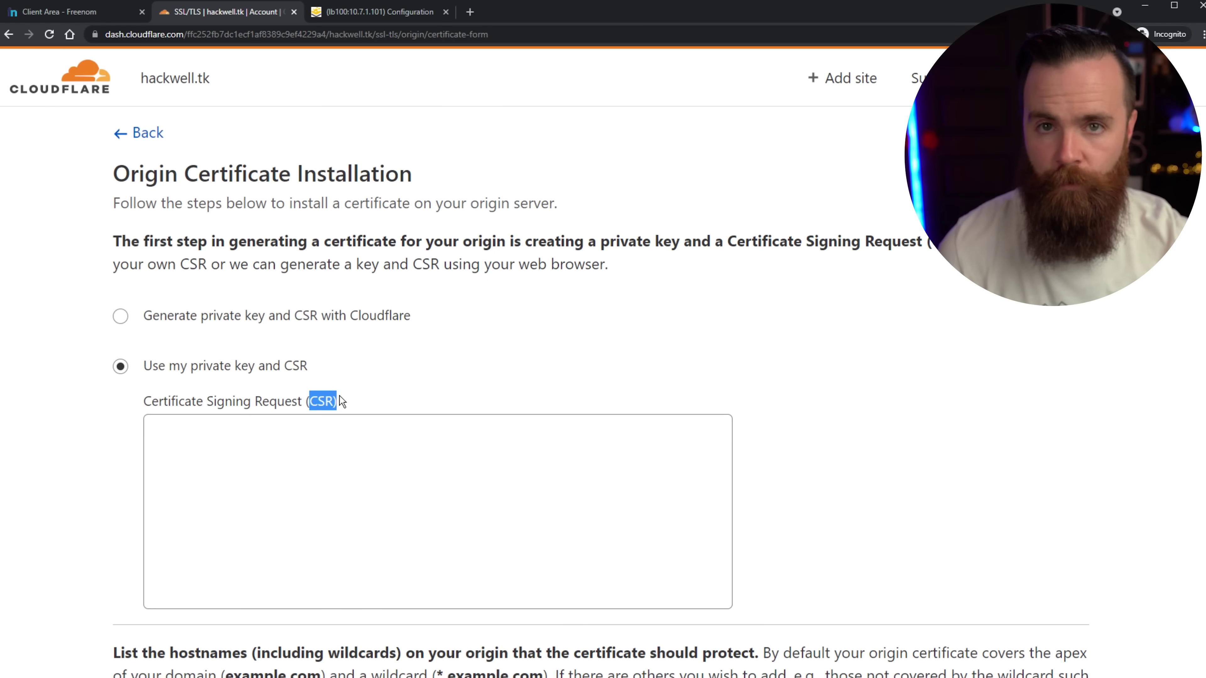
left_click(377, 11)
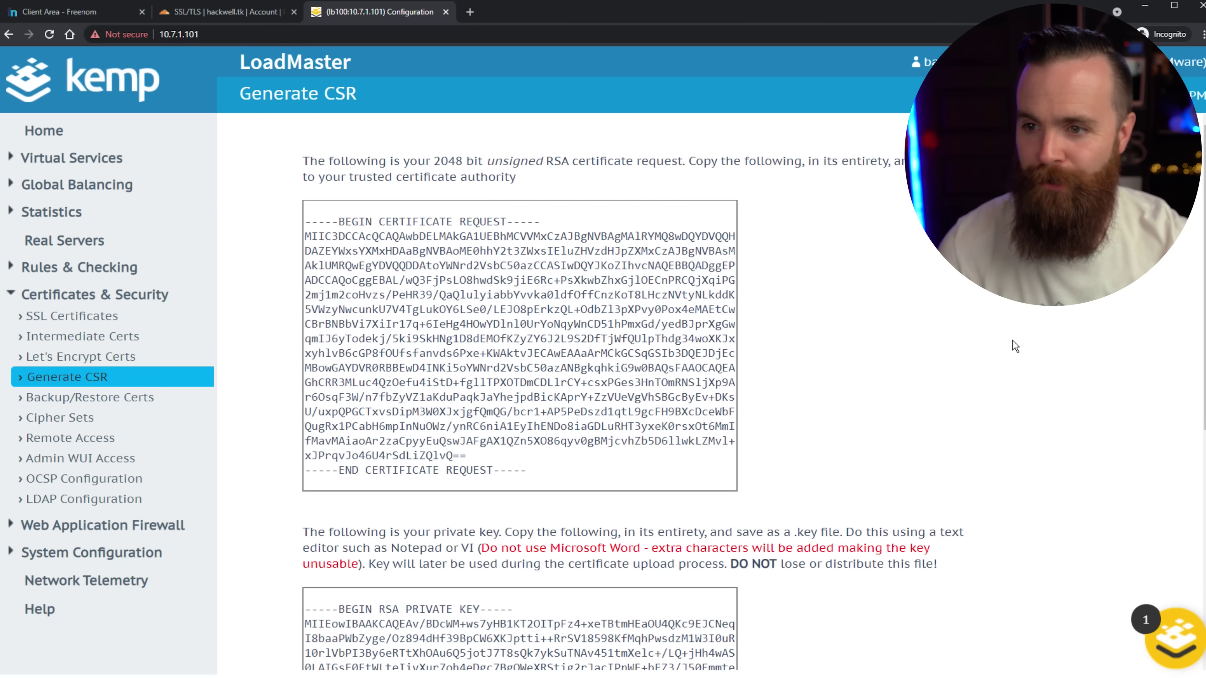
key("ctrl+a")
left_click(435, 292)
left_click_drag(306, 223, 575, 506)
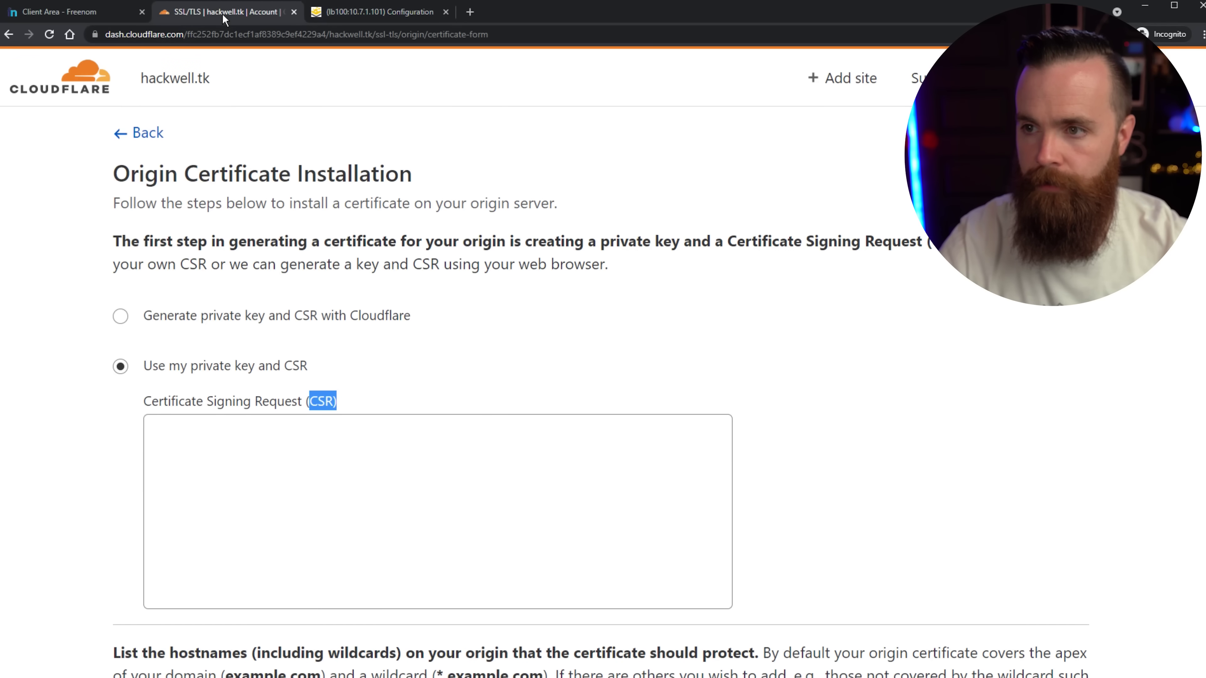
Paste the LoadMaster CSR into Cloudflare's CSR box and create the origin certificate.
left_click(223, 11)
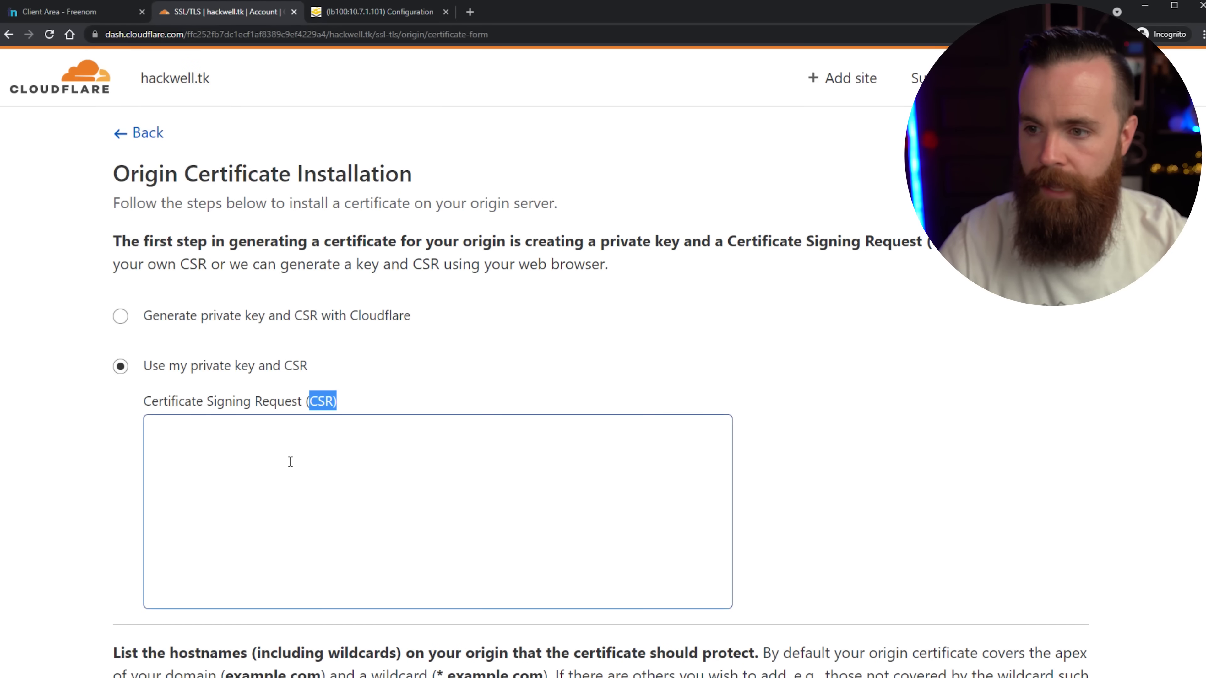
left_click(290, 461)
key("ctrl+v")
scroll(933, 380, "down", 7)
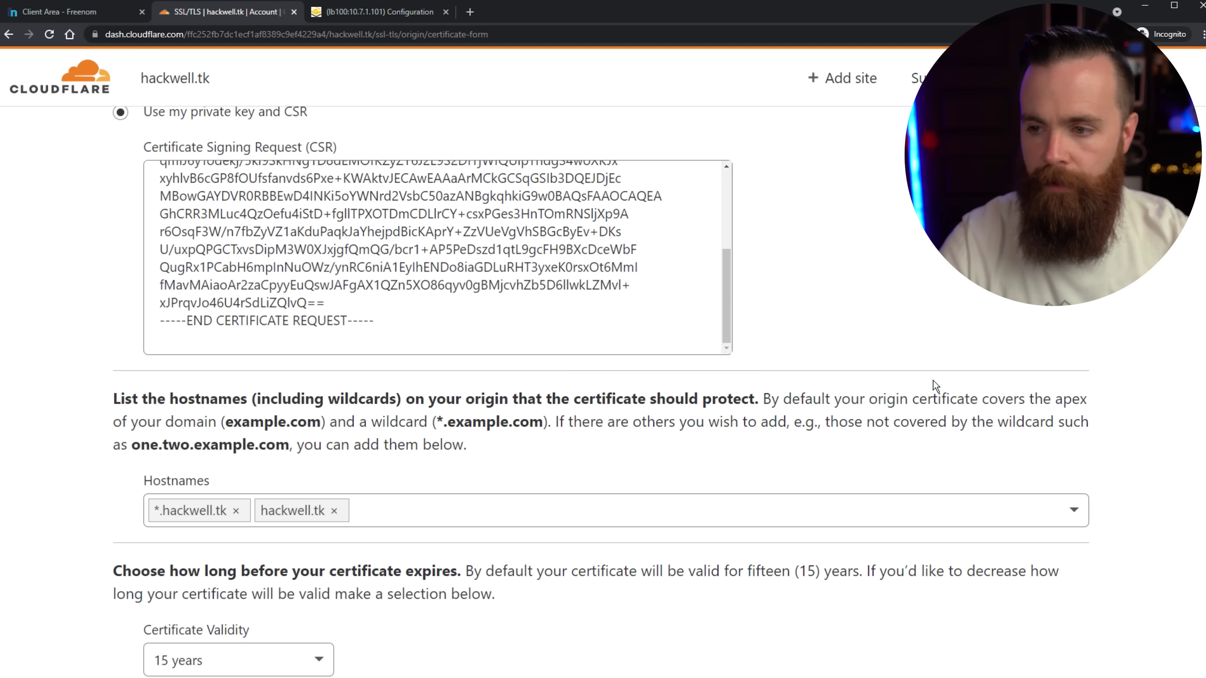
scroll(958, 391, "down", 5)
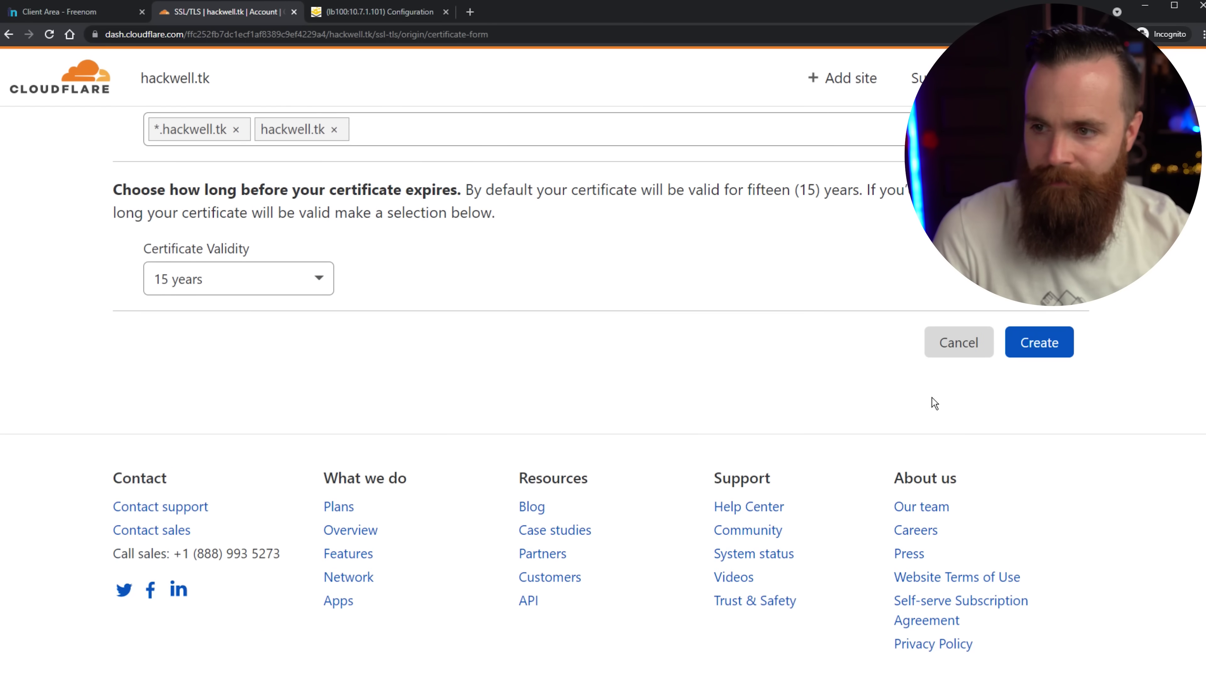
scroll(901, 406, "up", 2)
left_click(1043, 465)
Copy the generated origin certificate and paste it into a new Notepad window.
left_click(497, 370)
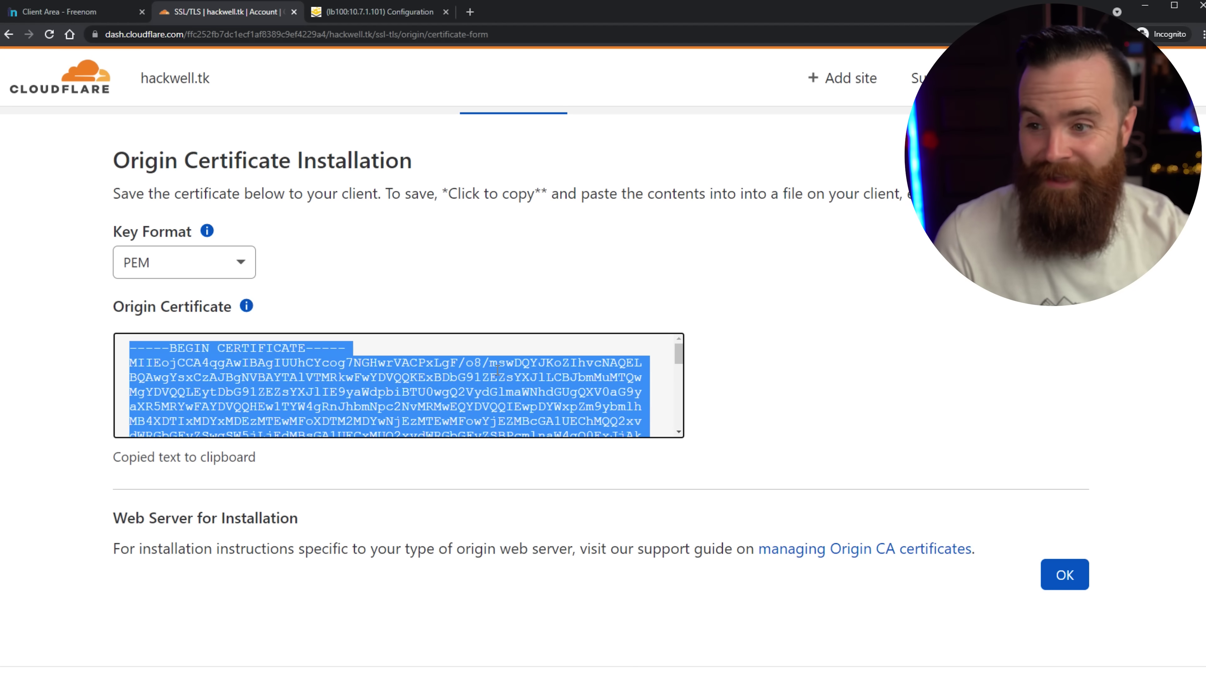
left_click(470, 403)
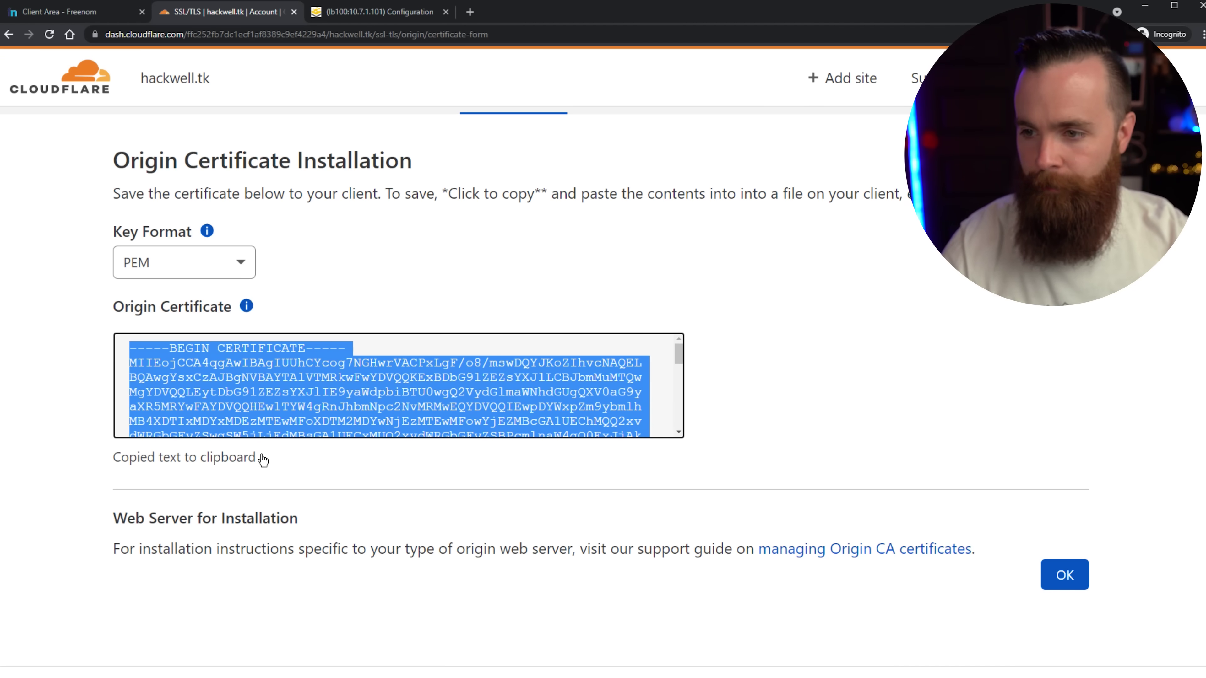
scroll(310, 384, "down", 6)
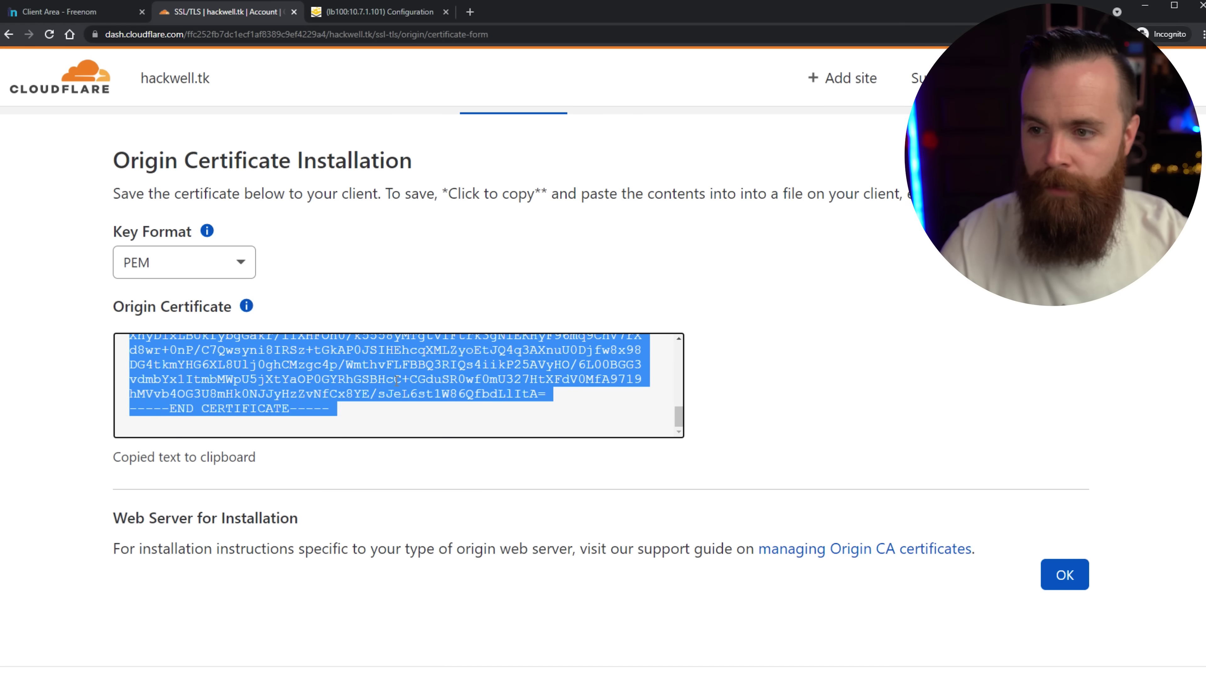
key("super")
type("notepad")
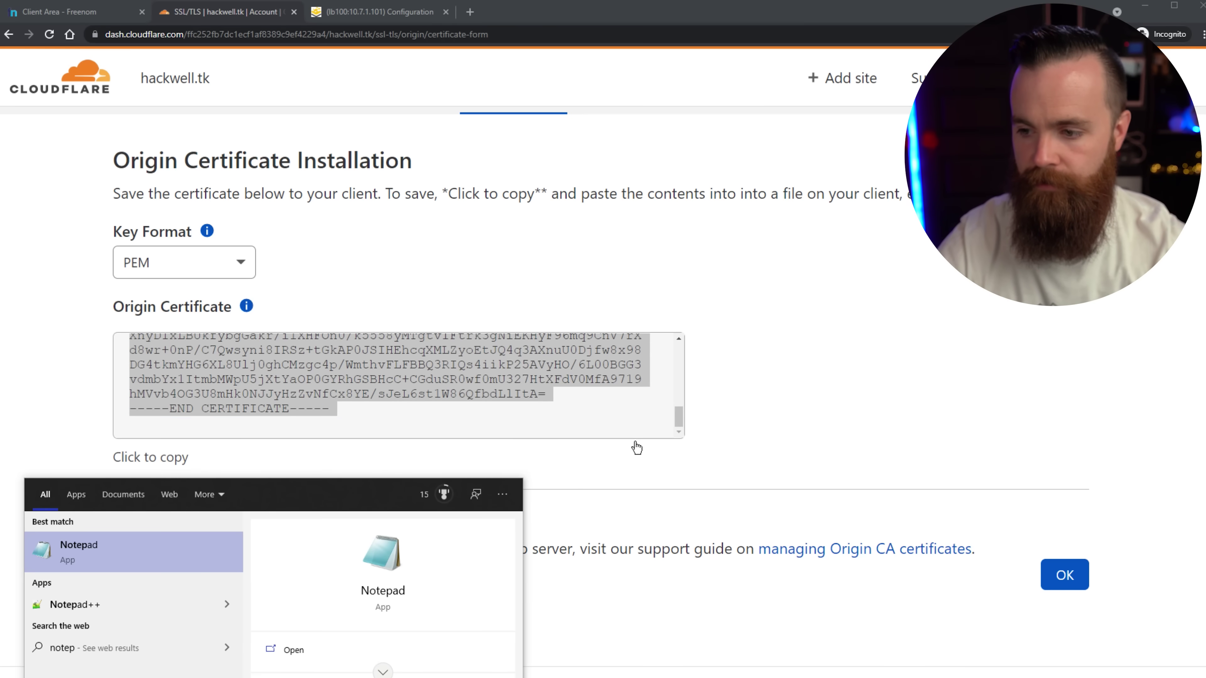
key("Return")
left_click_drag(1163, 185, 463, 106)
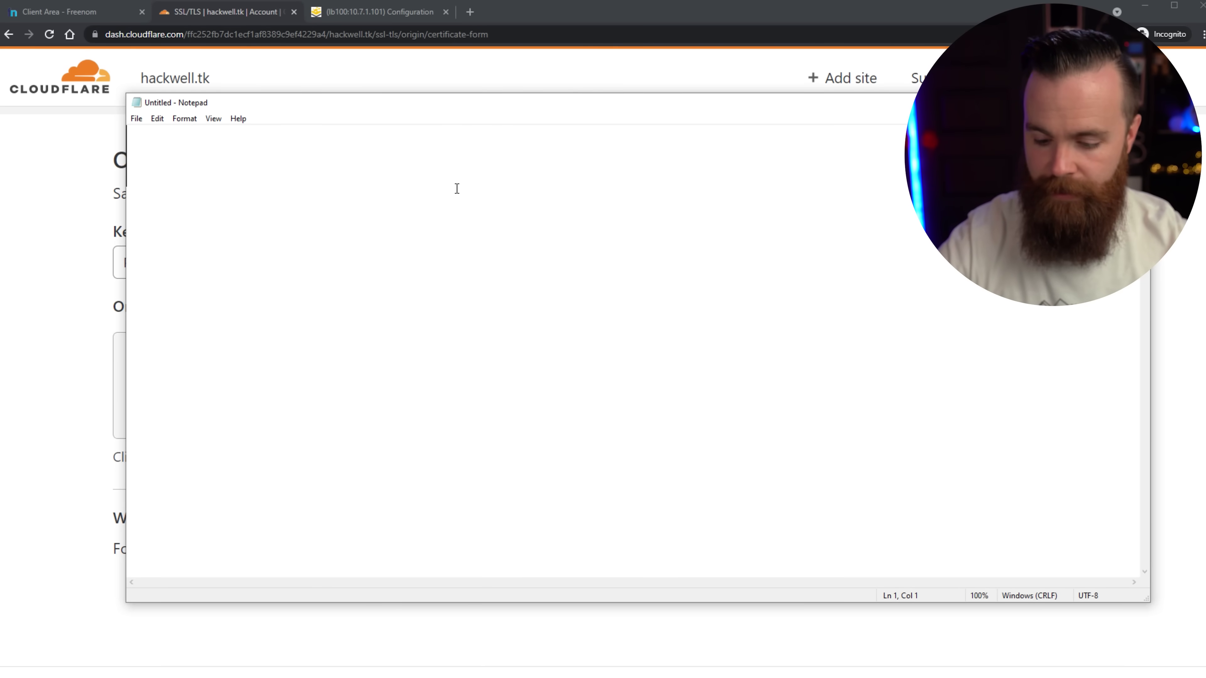
key("ctrl+v")
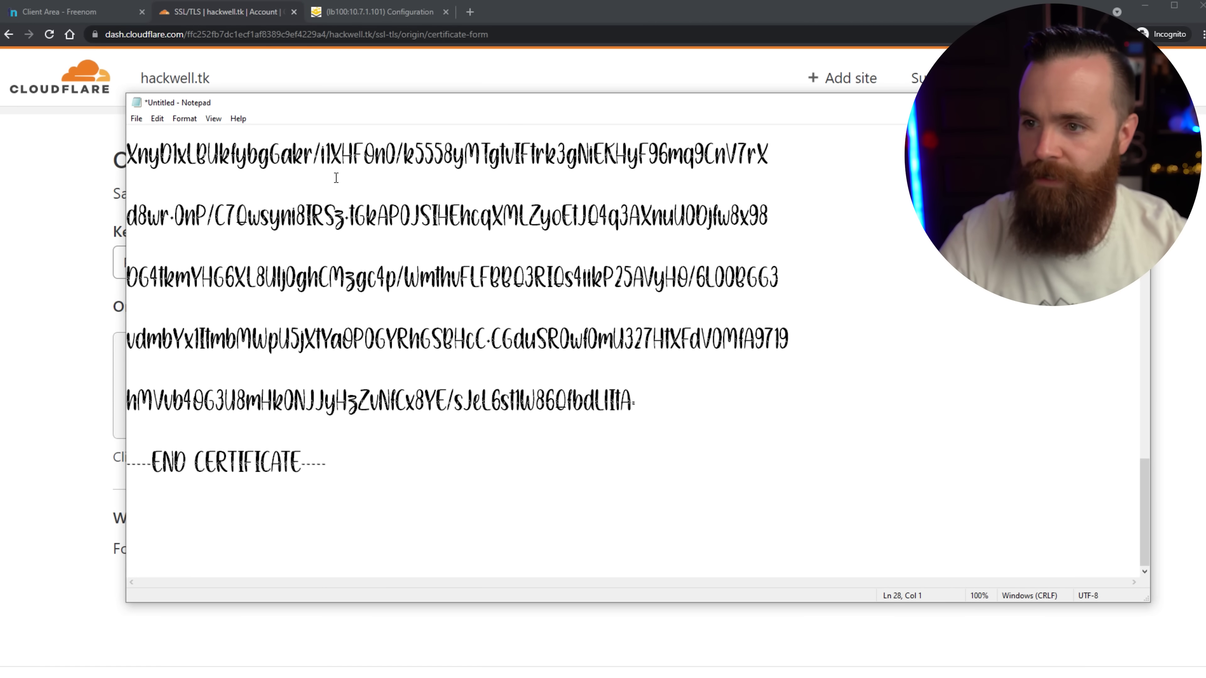
scroll(334, 179, "up", 10)
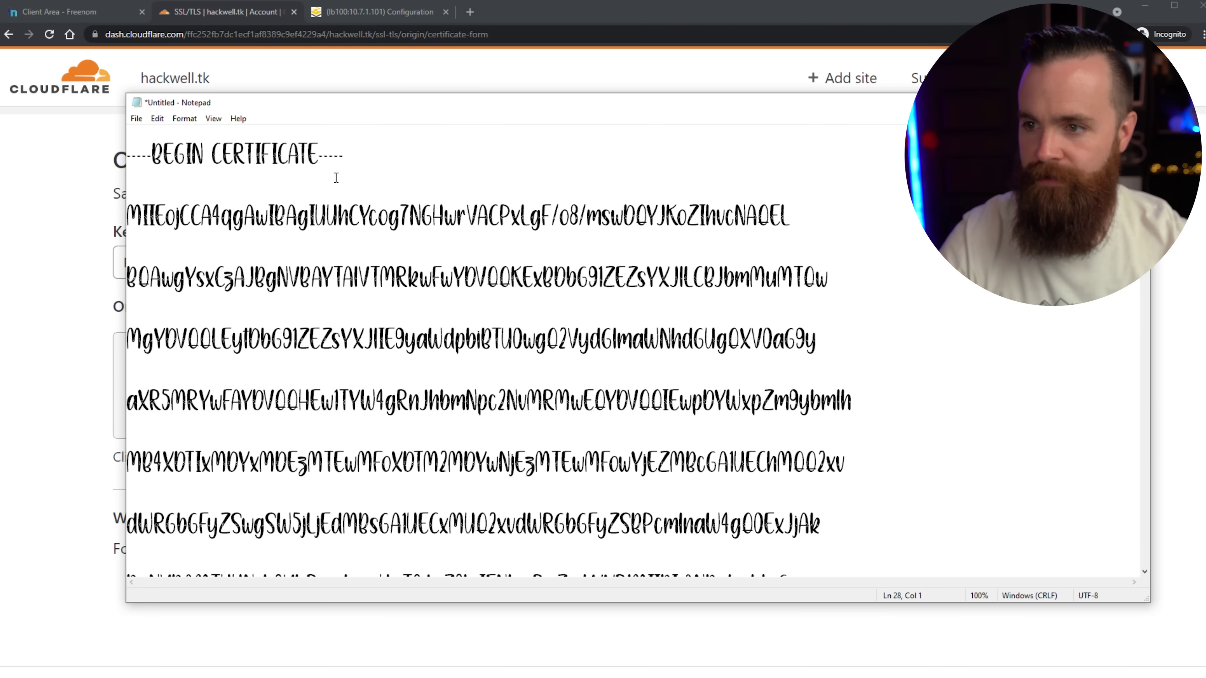
Save the certificate as hackwell.pem with file type All Files.
left_click(141, 119)
left_click(163, 186)
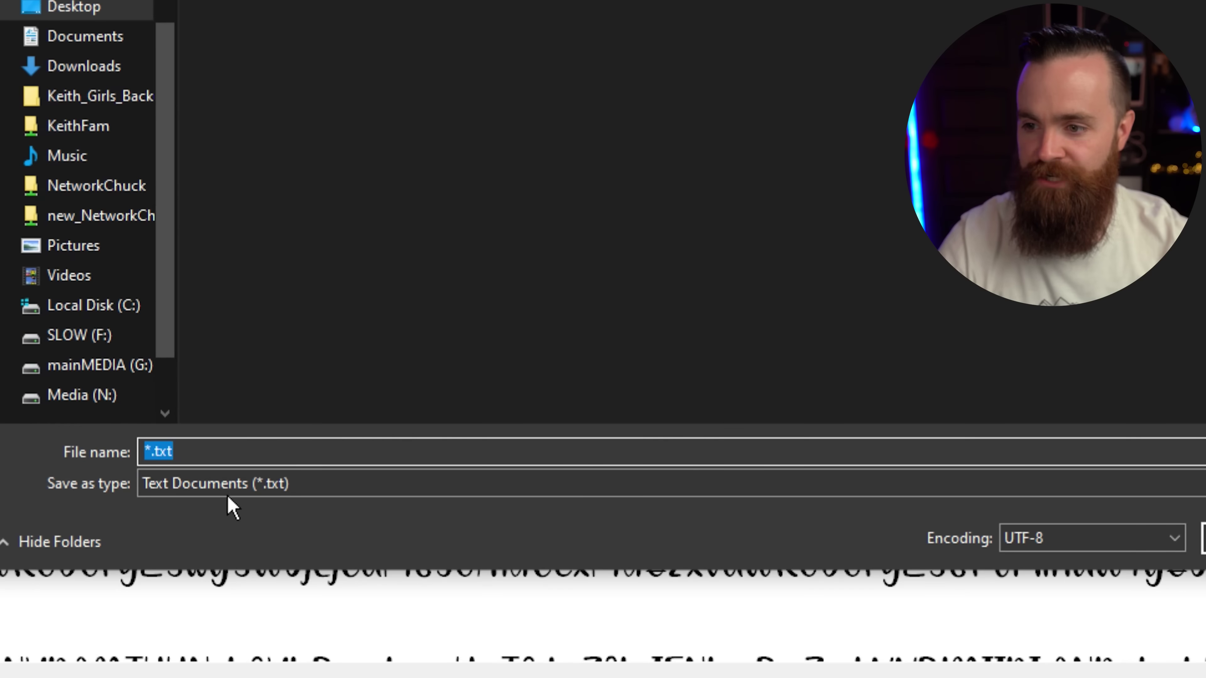
left_click(256, 535)
left_click(260, 556)
left_click(255, 443)
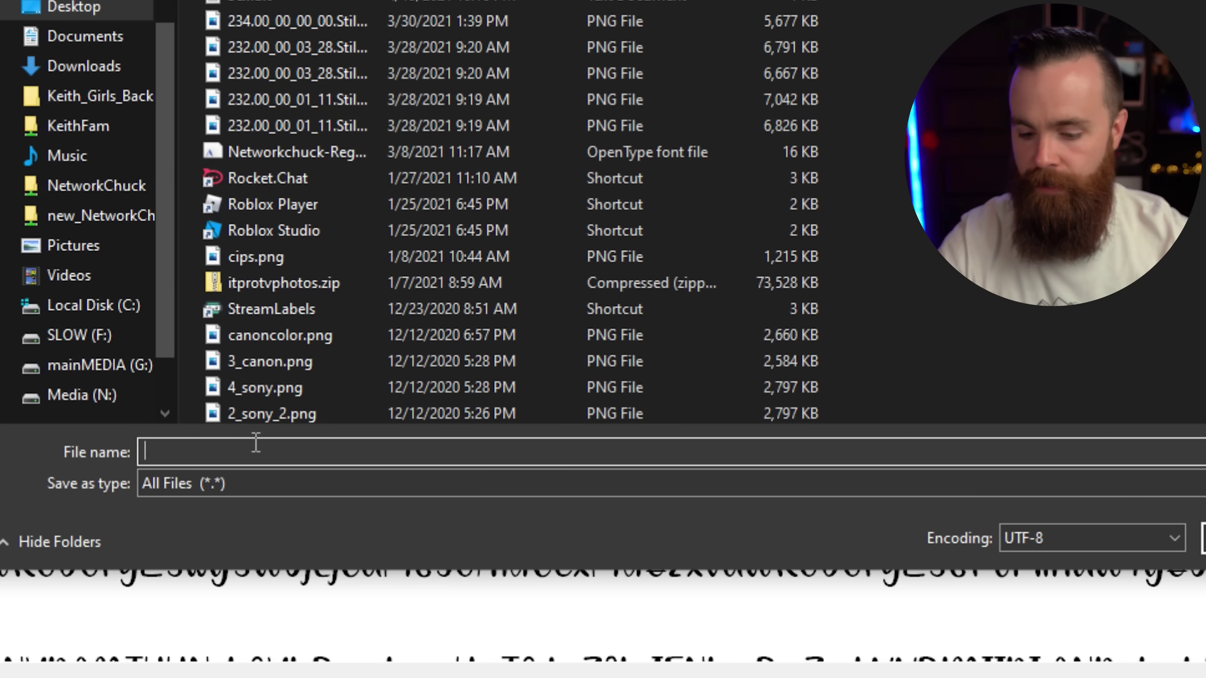
type("hac")
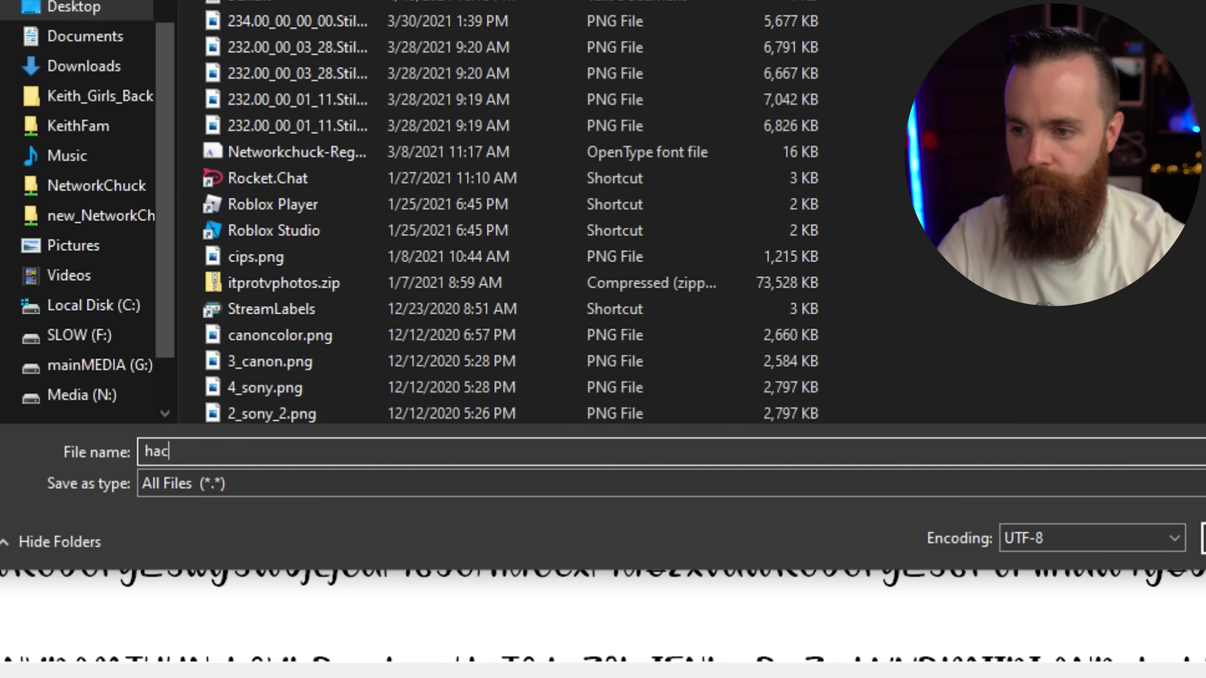
type("kwell.pem")
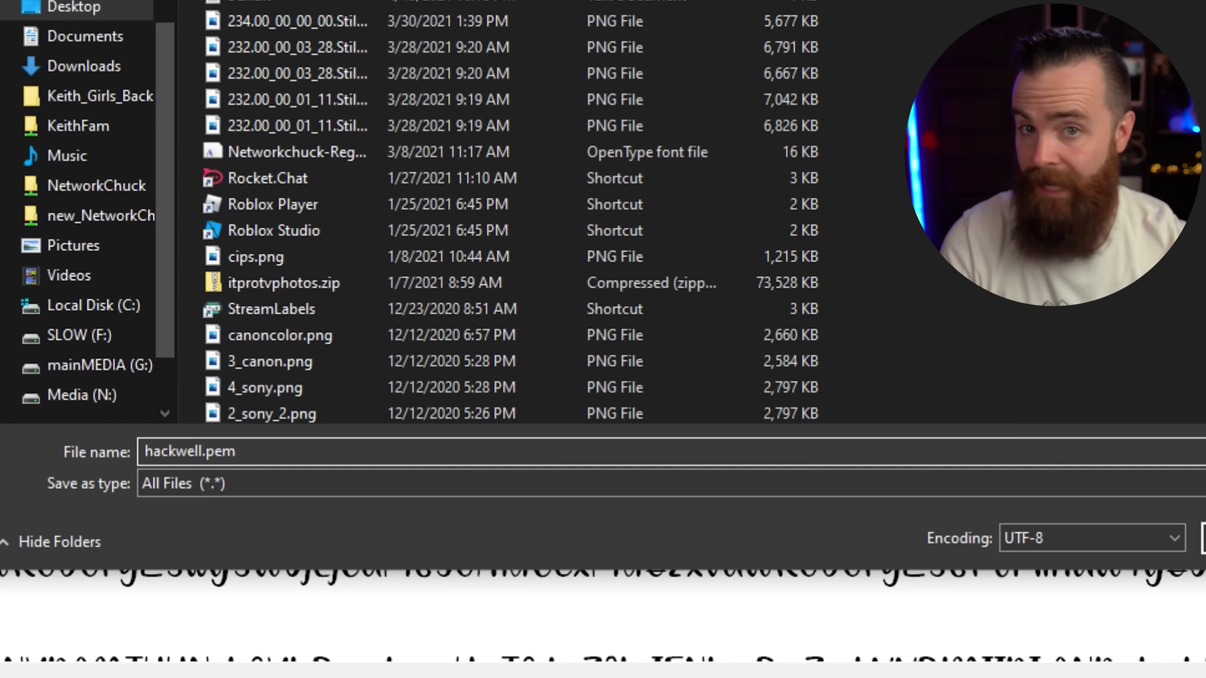
left_click_drag(209, 451, 126, 452)
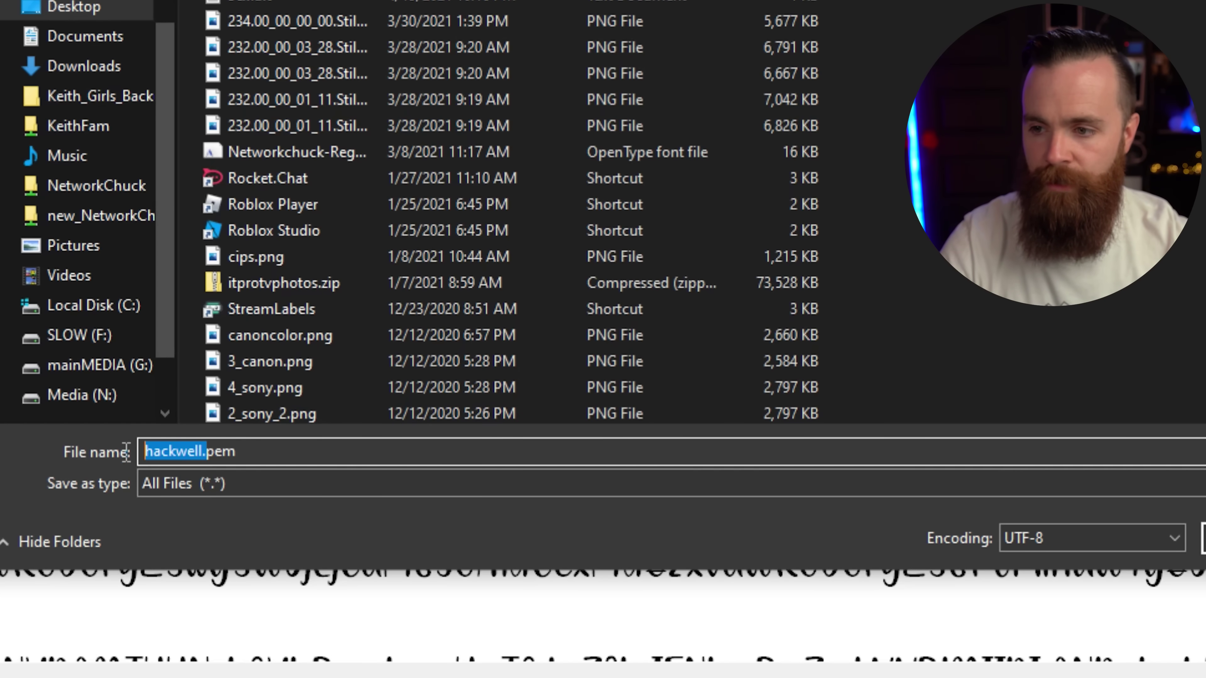
left_click(1204, 538)
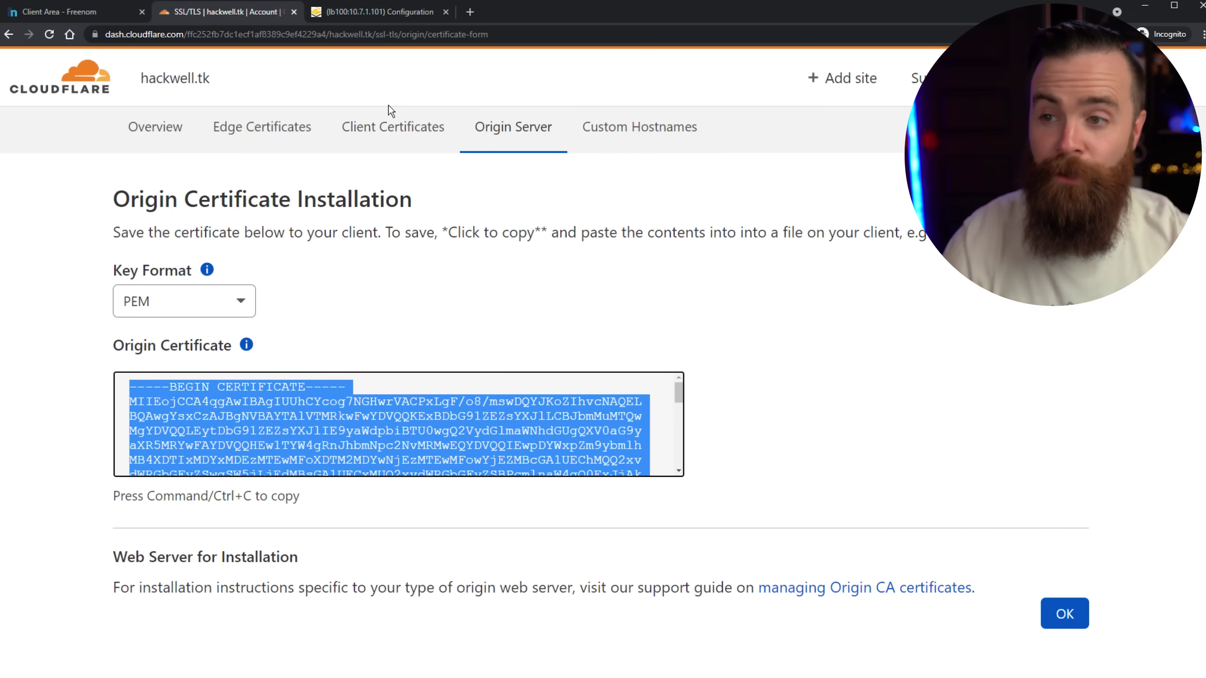
Select and copy the RSA private key from LoadMaster's Generate CSR page.
left_click(385, 10)
scroll(719, 477, "down", 4)
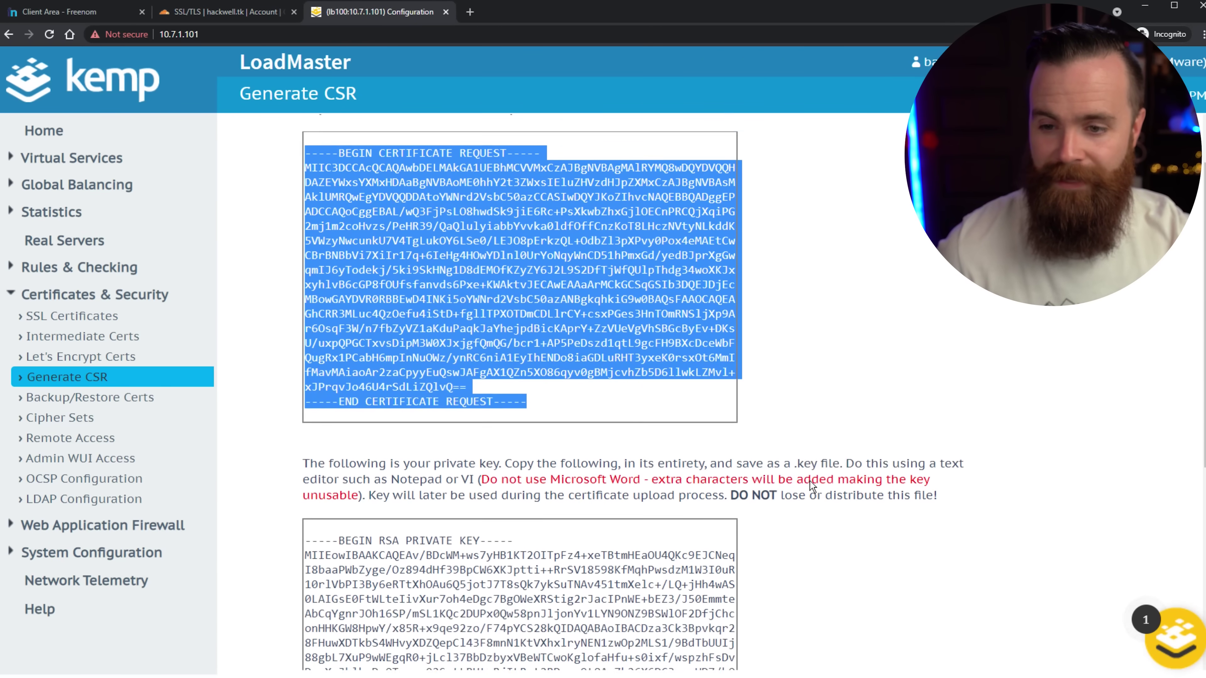
left_click(531, 470)
scroll(561, 427, "down", 3)
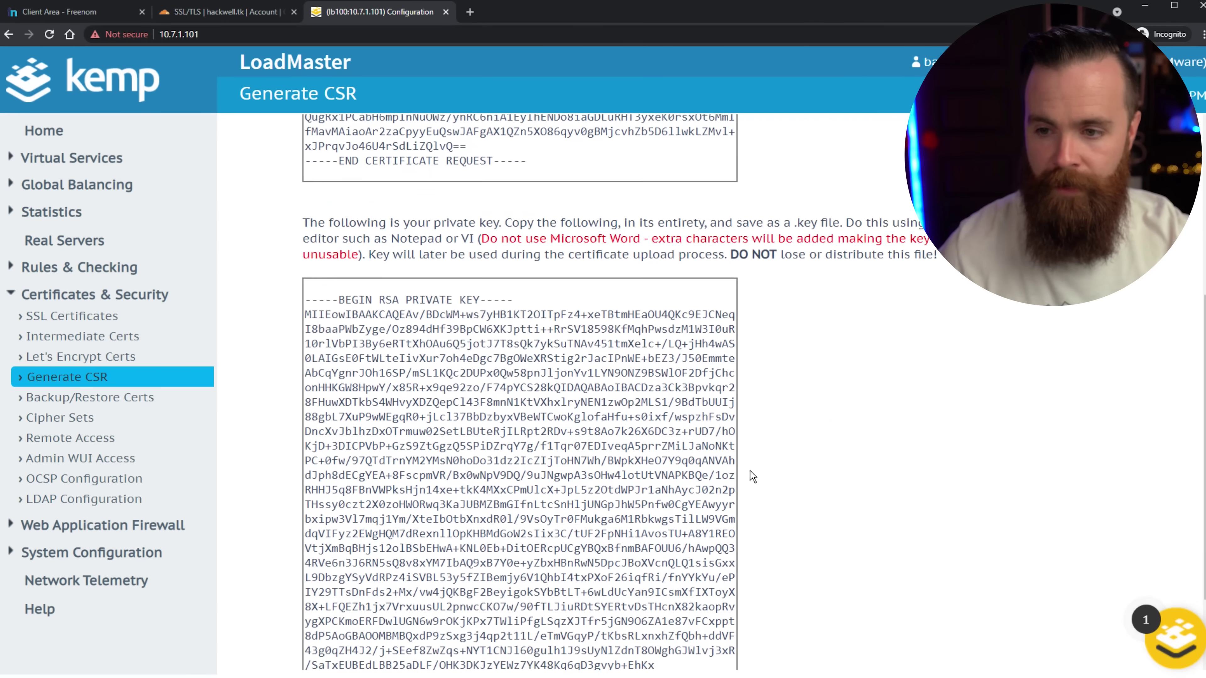
left_click(202, 12)
left_click(216, 411)
left_click_drag(186, 403, 352, 447)
left_click(352, 446)
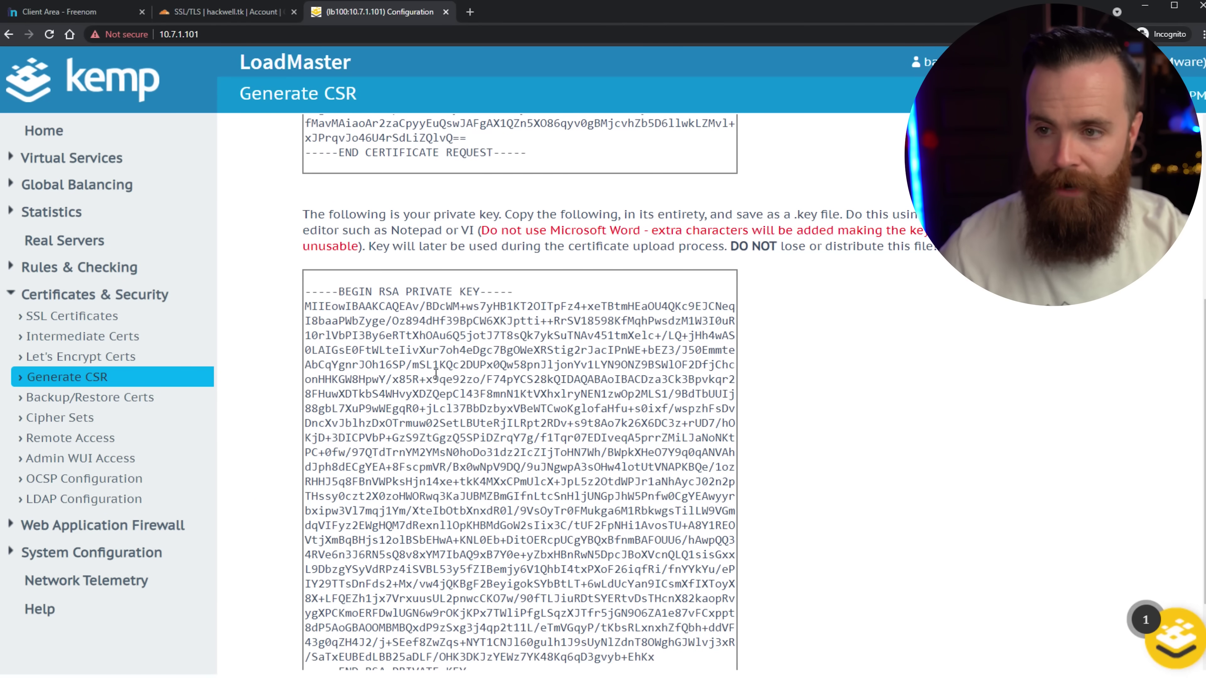
left_click_drag(305, 289, 588, 573)
left_click(892, 423)
Paste the private key into a new Notepad document and save it as 'hackwellpriv.k' under All Files.
key("super")
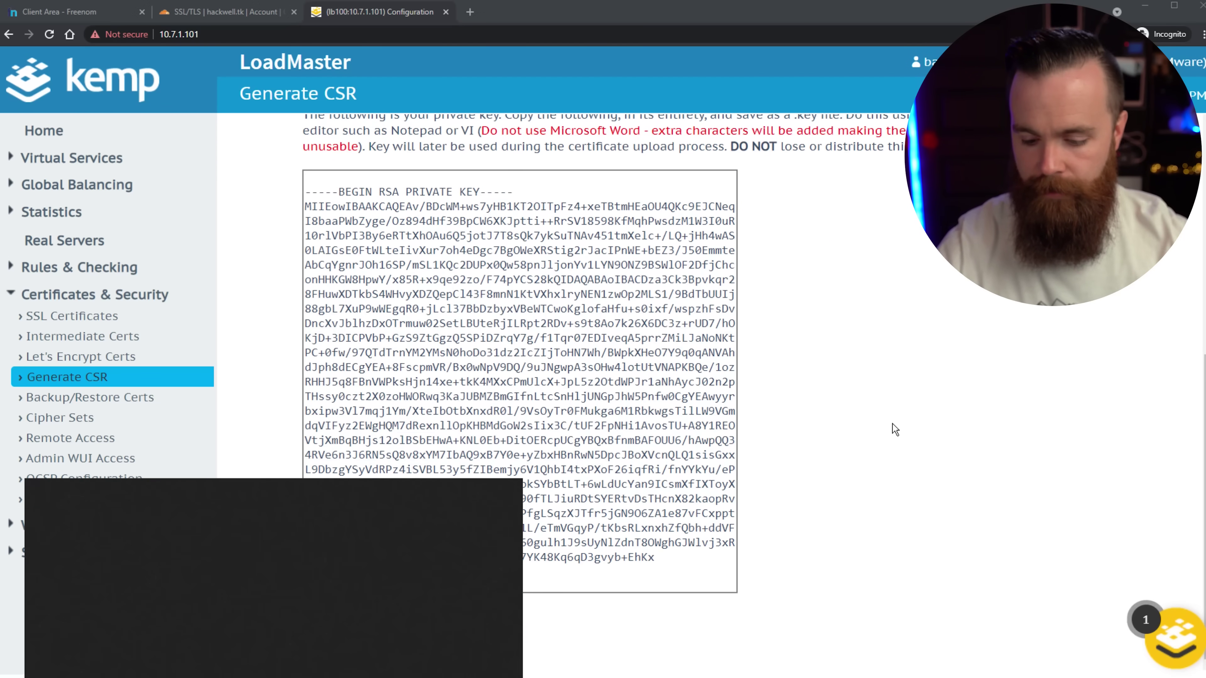
type("note")
key("Return")
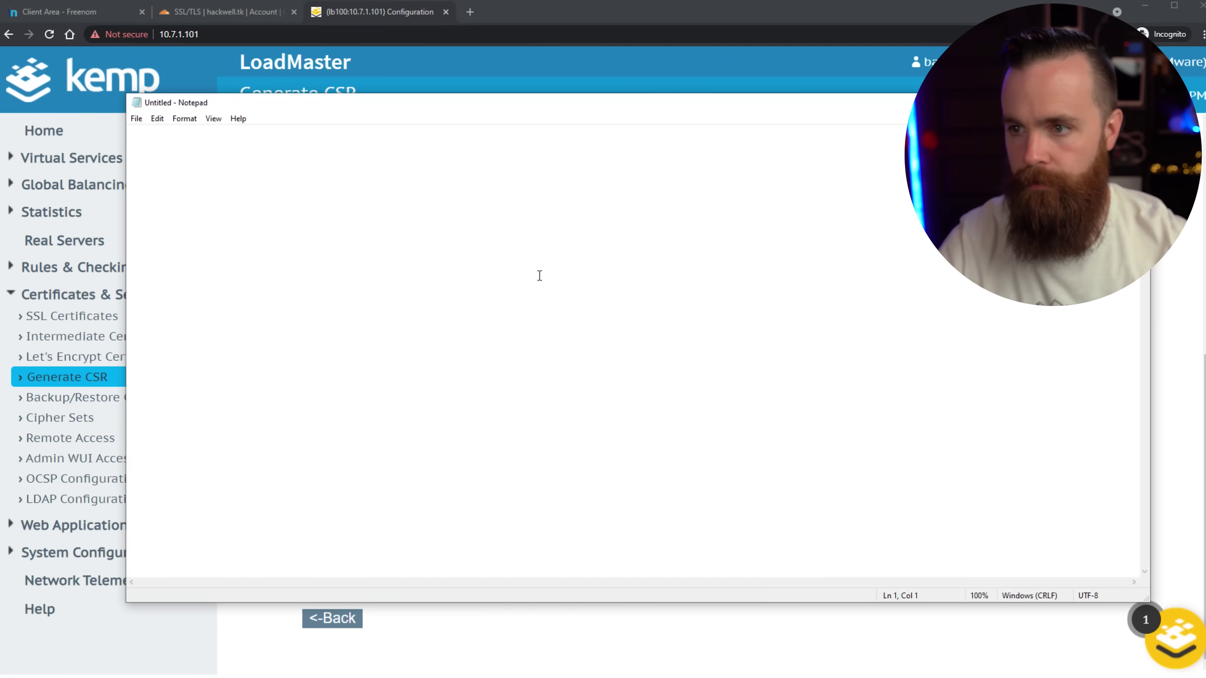
key("ctrl+v")
left_click(137, 119)
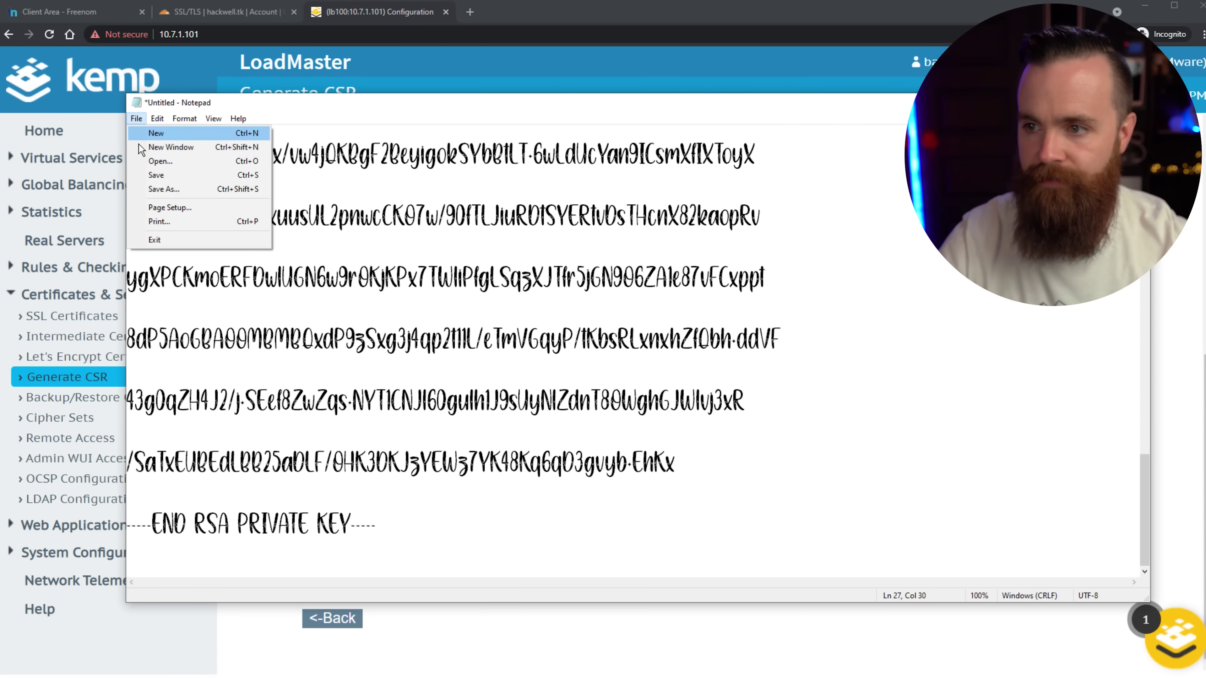
left_click(161, 192)
left_click(246, 485)
left_click(240, 508)
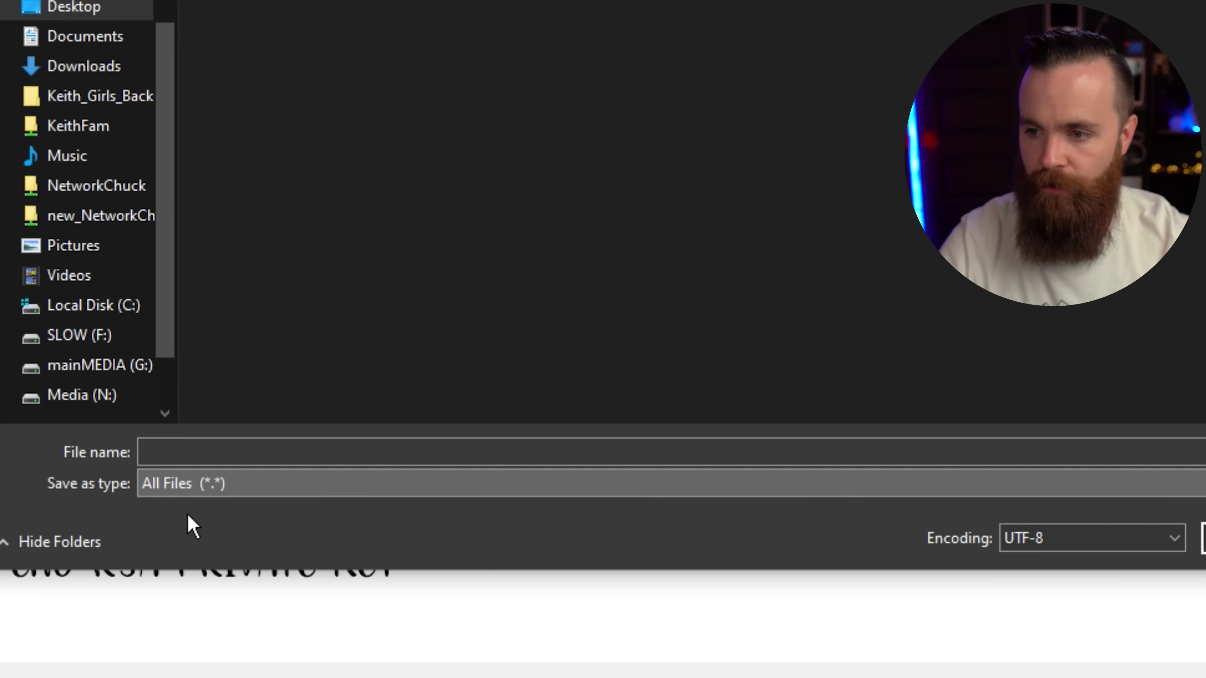
left_click(254, 468)
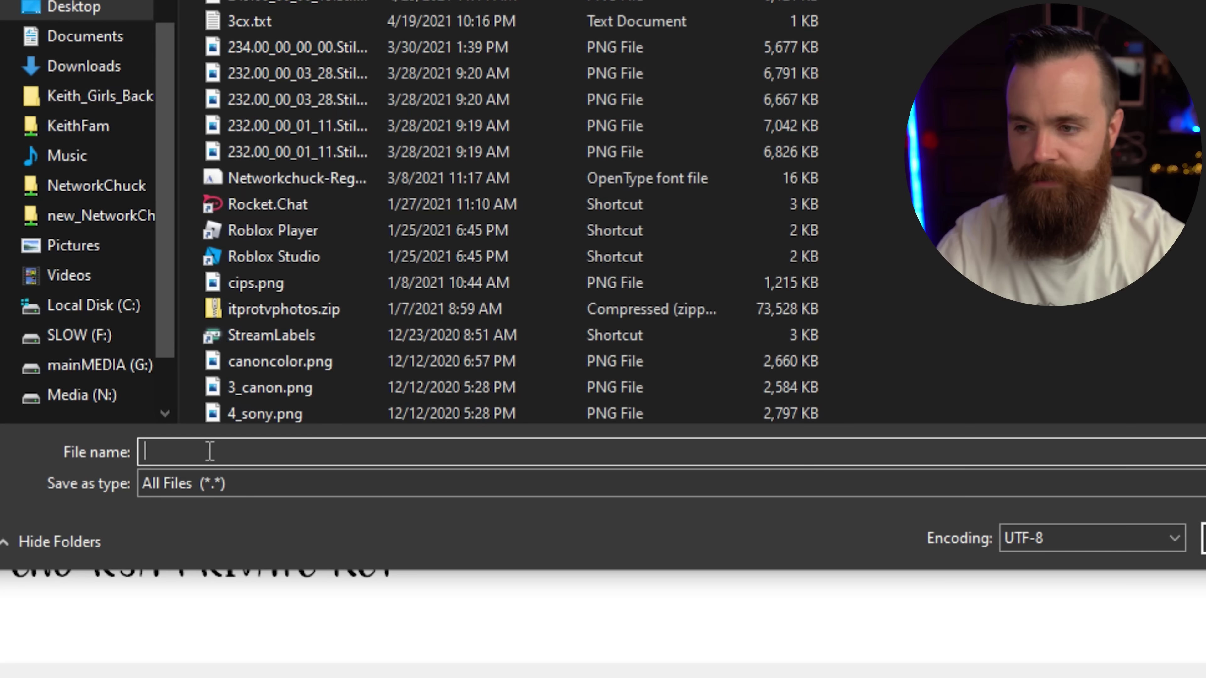
type("hack")
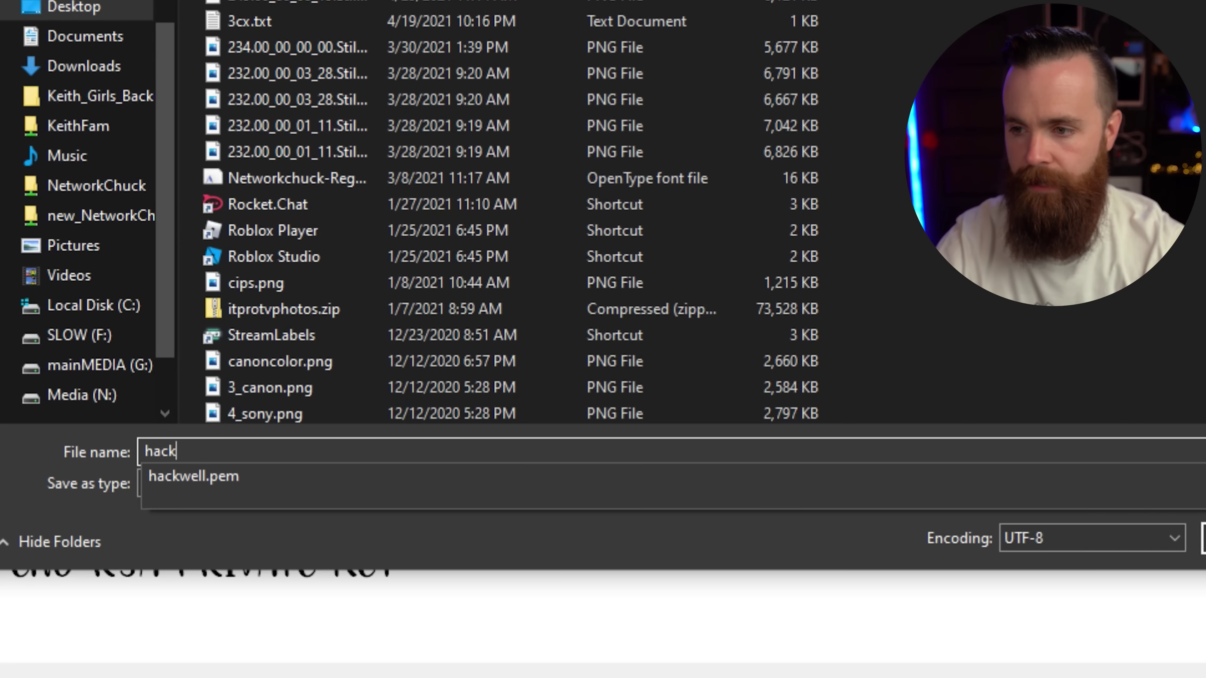
type("wellpriv")
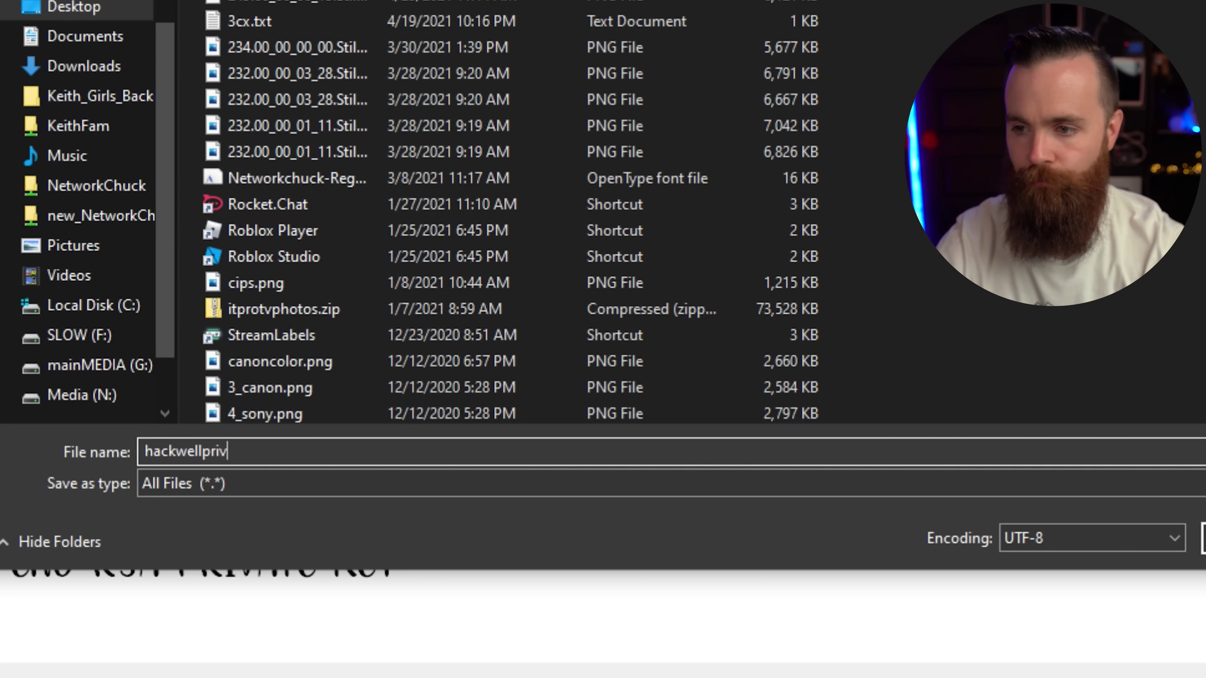
type(".k")
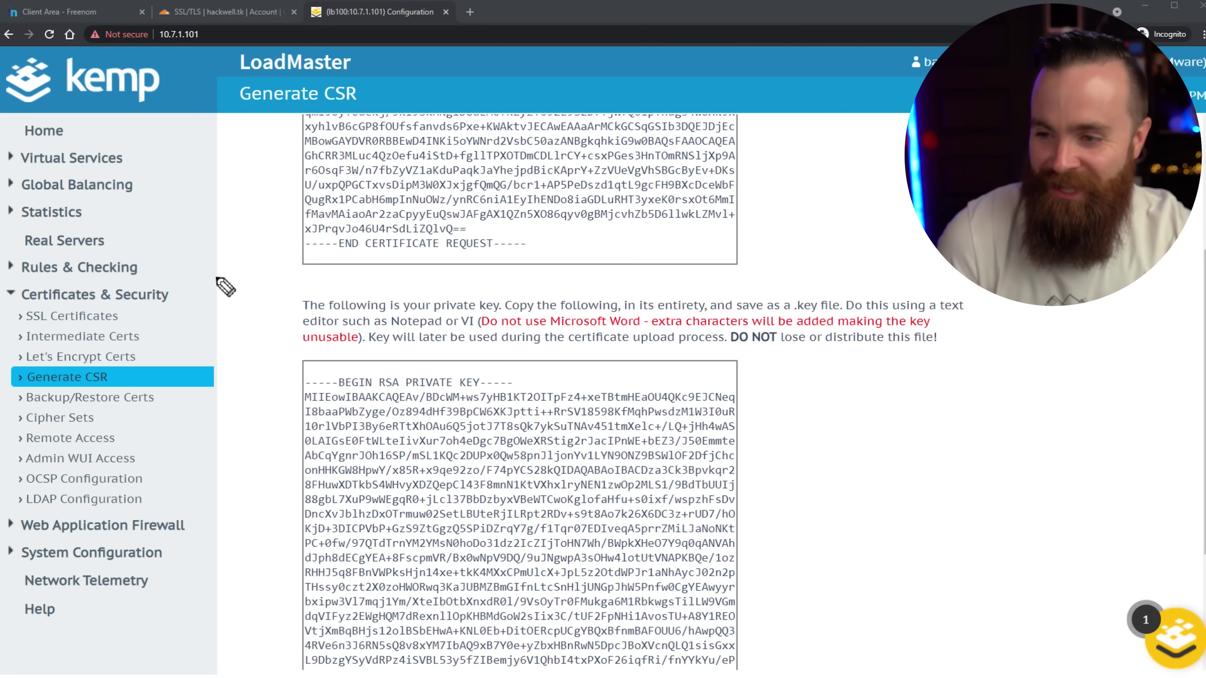
Start a new SSL certificate import and select hackwell.pem from the Desktop as the certificate file.
mouse_move(266, 289)
left_mouse_down()
mouse_move(164, 319)
mouse_move(182, 336)
left_mouse_up()
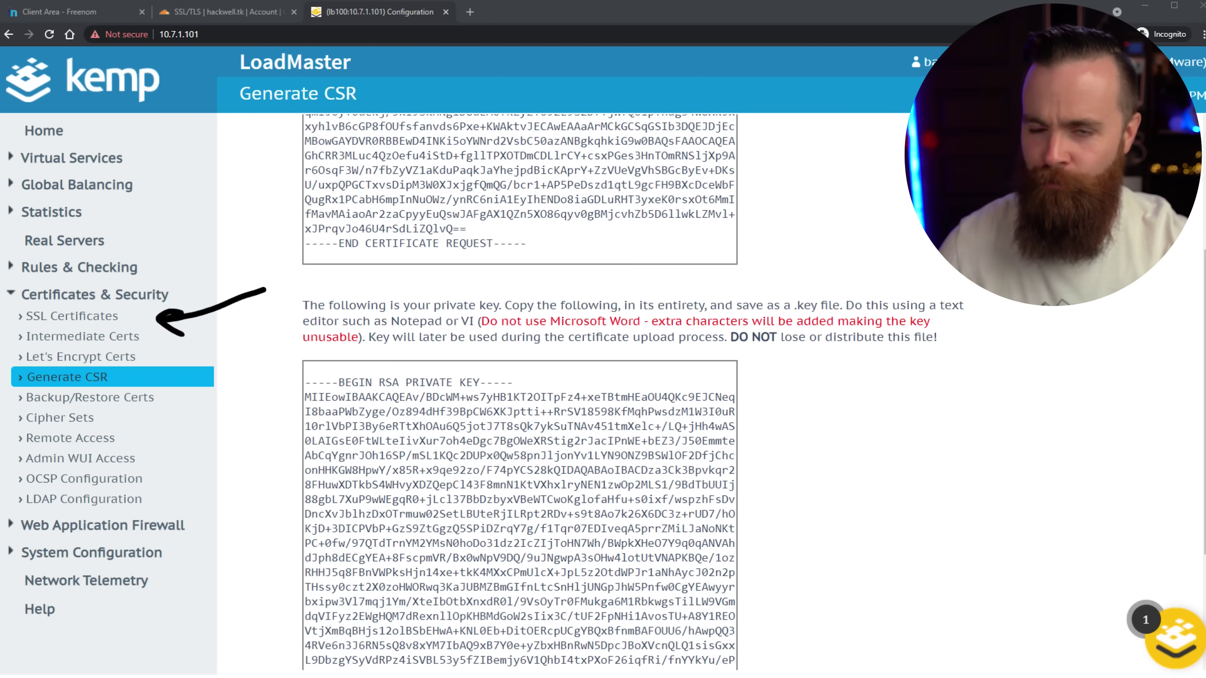
left_click(109, 317)
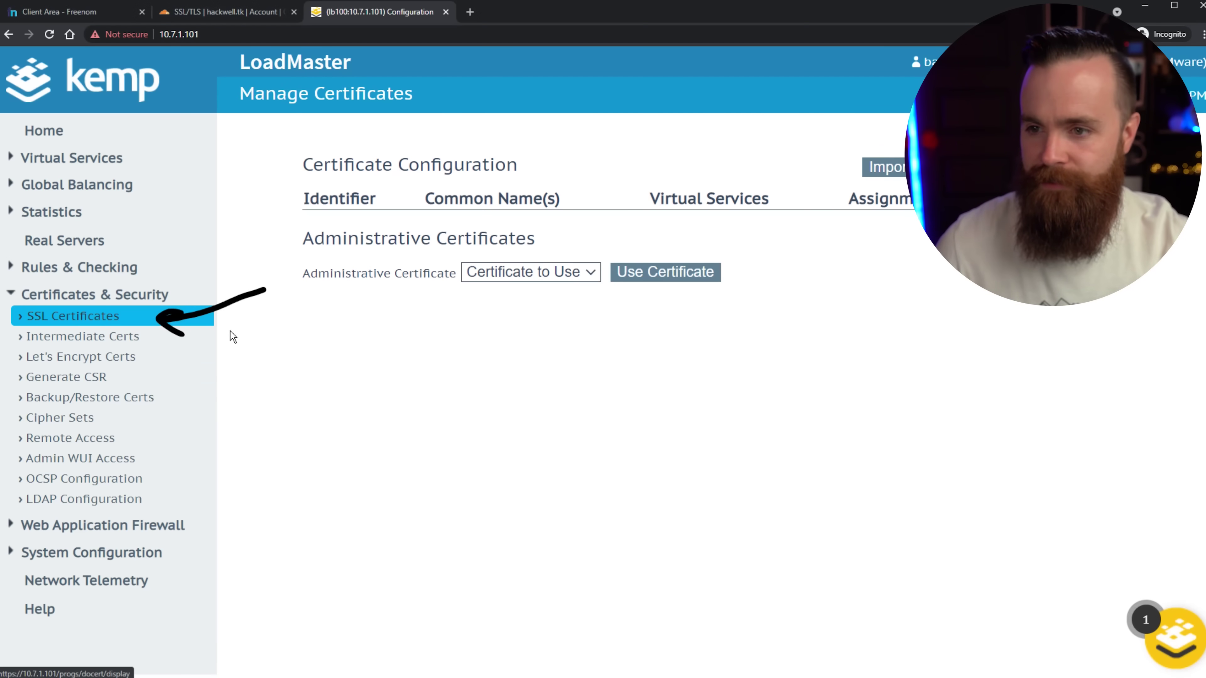
left_click_drag(806, 124, 840, 160)
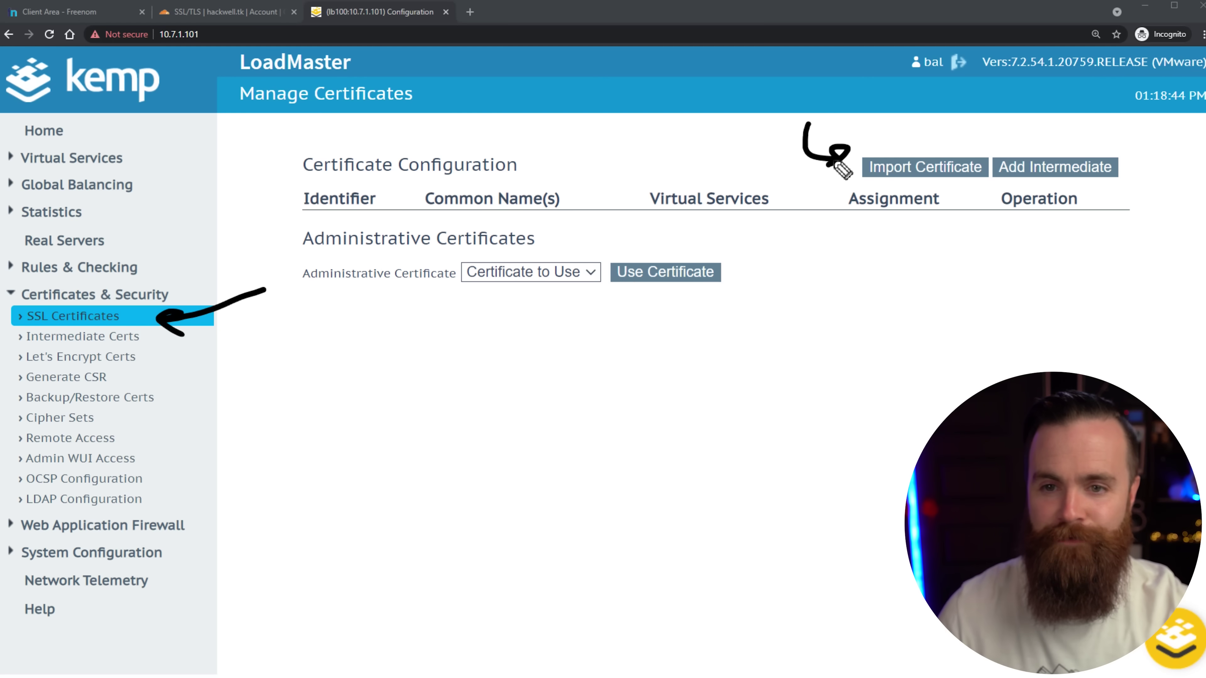
left_click(915, 167)
left_click_drag(423, 243, 485, 243)
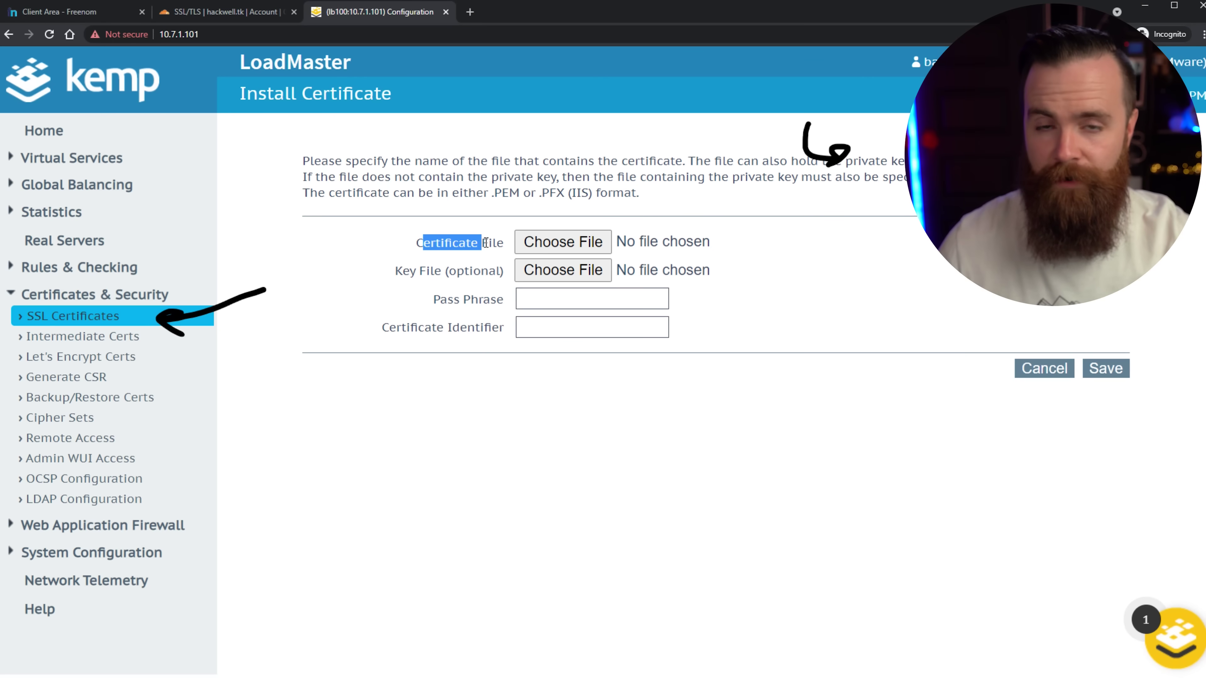
left_click(572, 248)
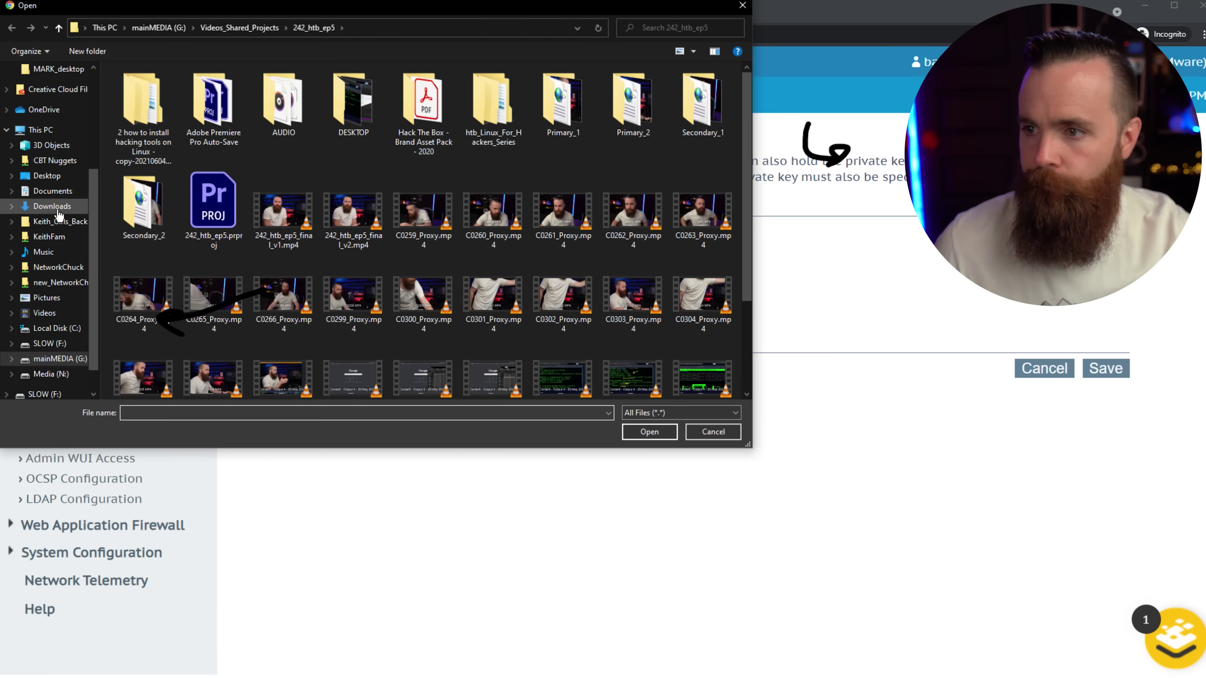
left_click(56, 183)
left_click(156, 114)
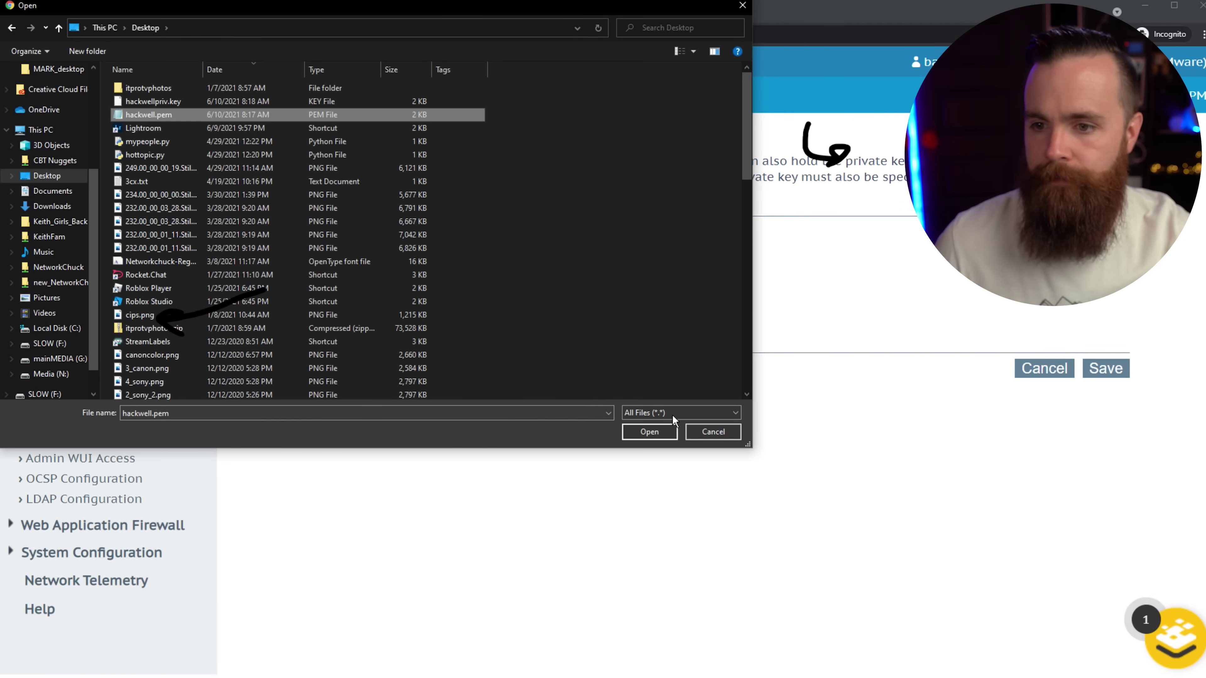
left_click(648, 432)
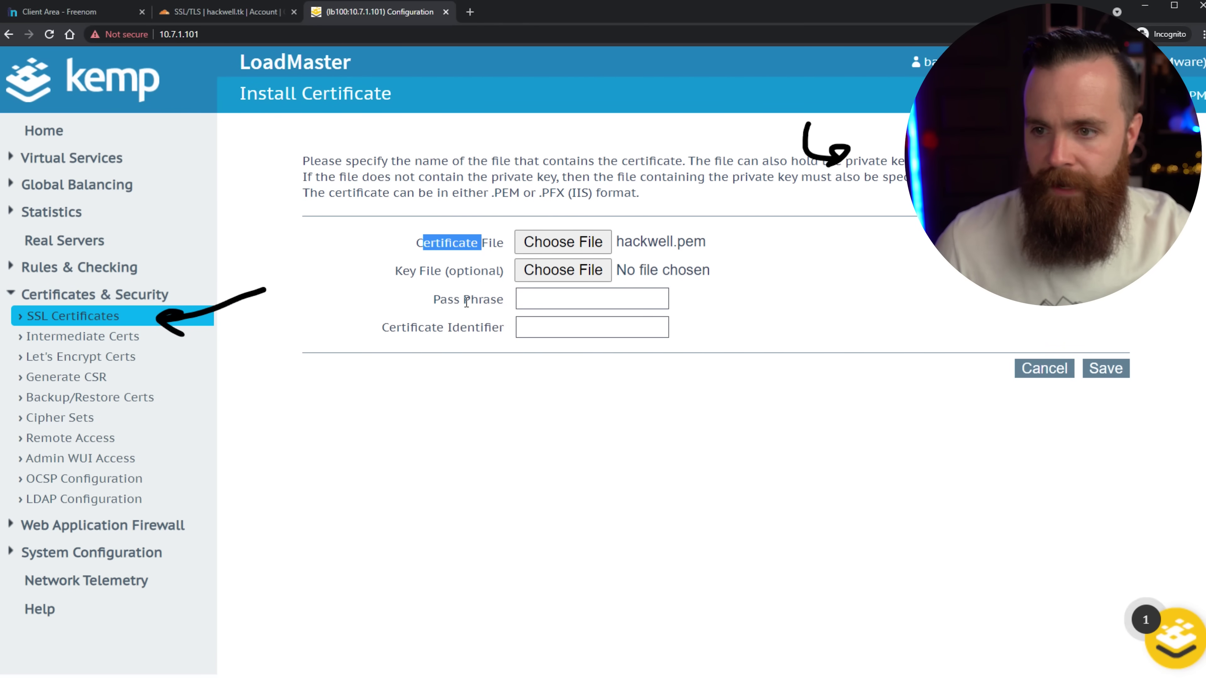
Add hackwellpriv.key as the private key, name the certificate Cloudflareorigin, and save it.
left_click(599, 277)
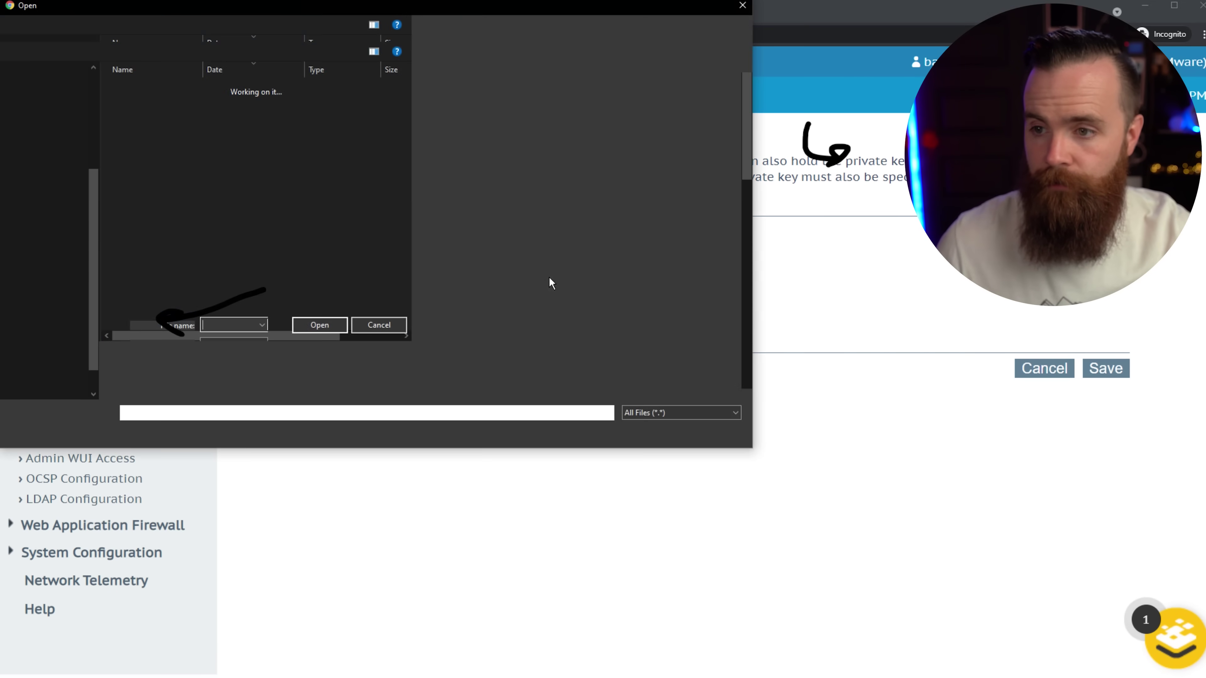
left_click(152, 101)
left_click(650, 431)
left_click(561, 327)
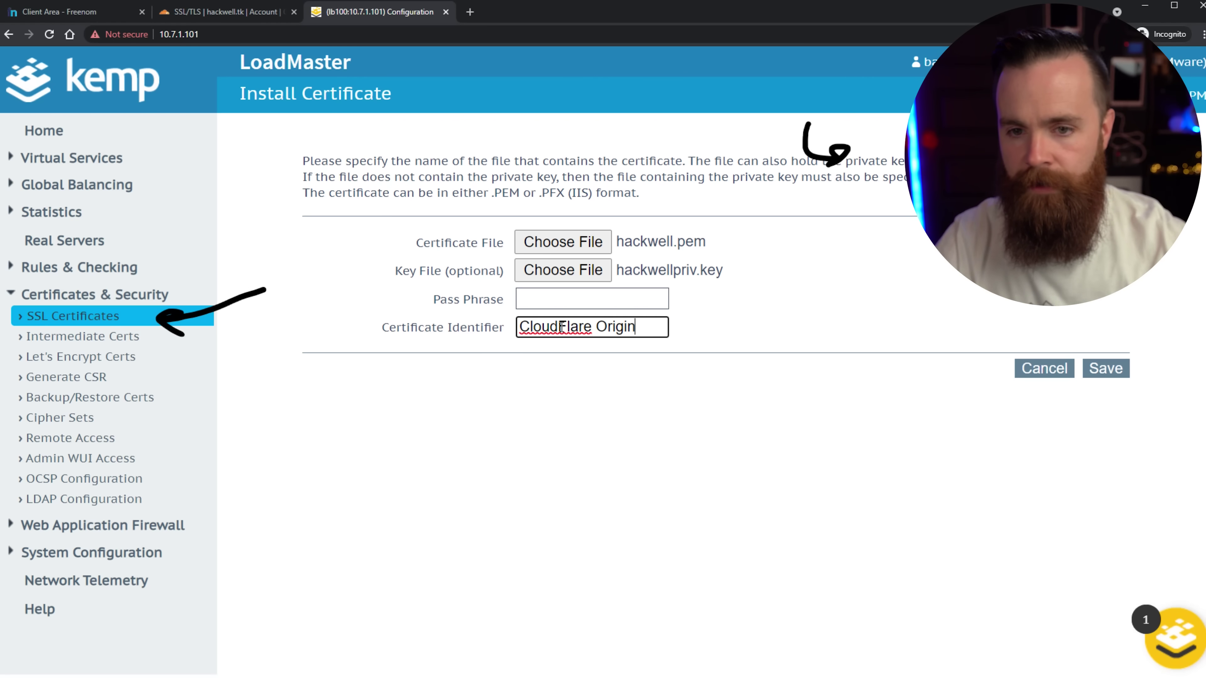
left_click(1109, 371)
key("Return")
type("Clou")
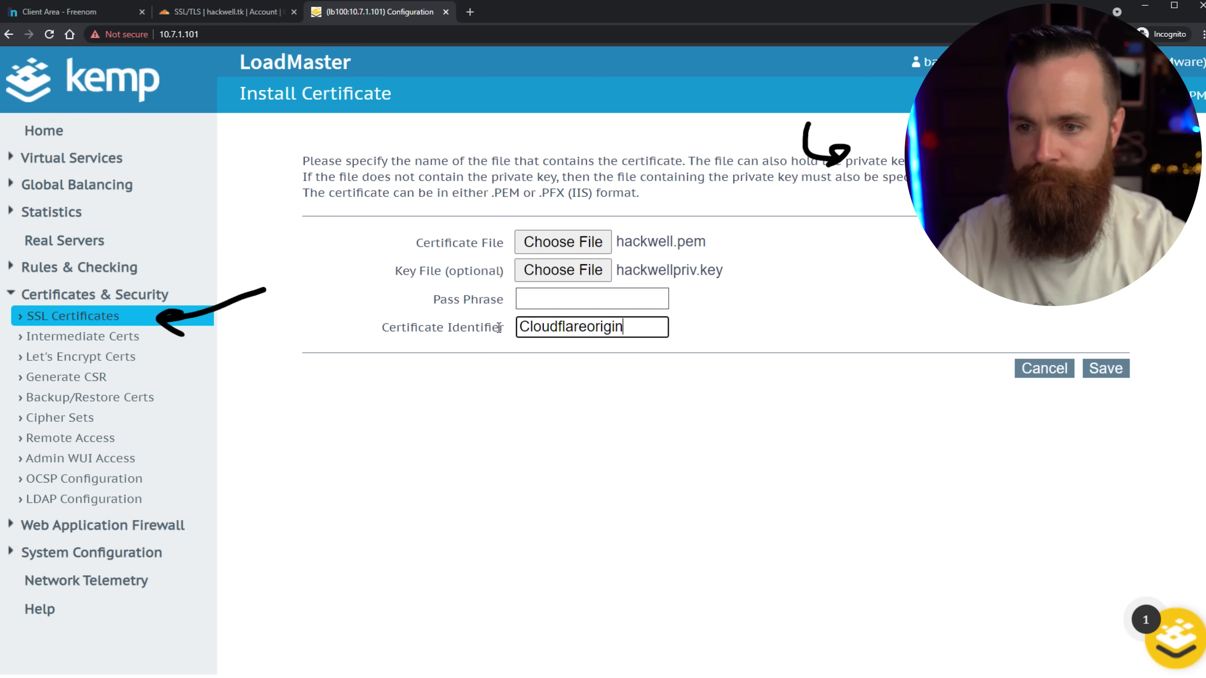
left_click(1125, 372)
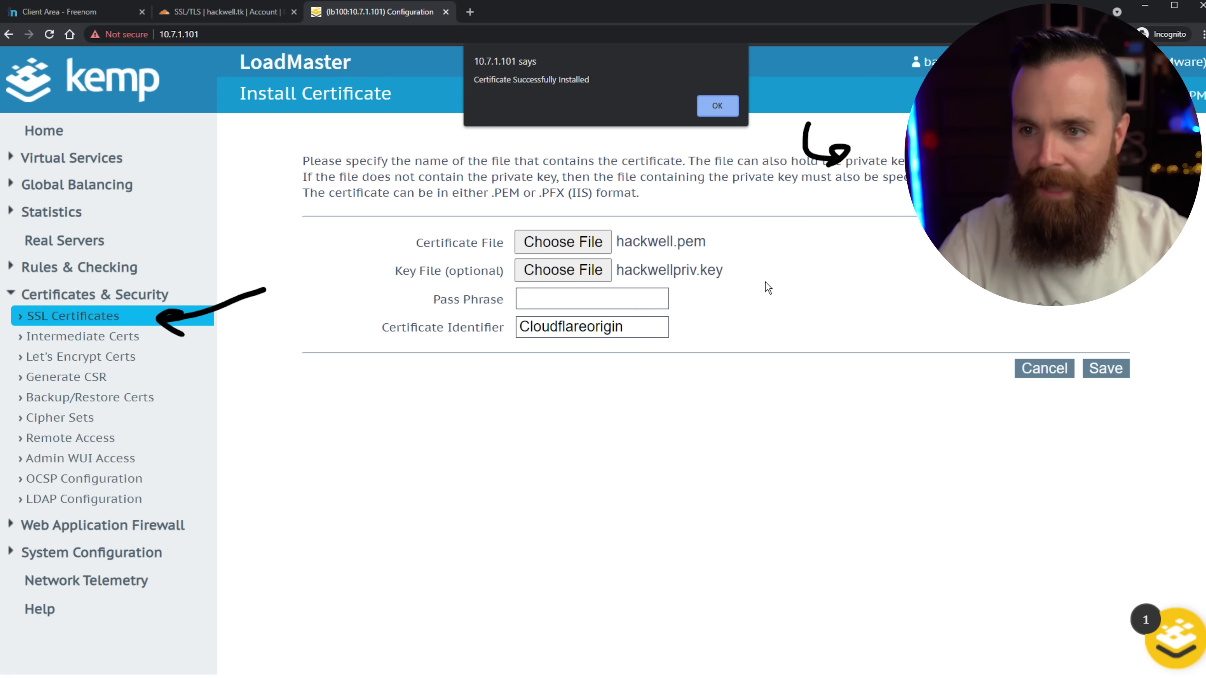
left_click(714, 113)
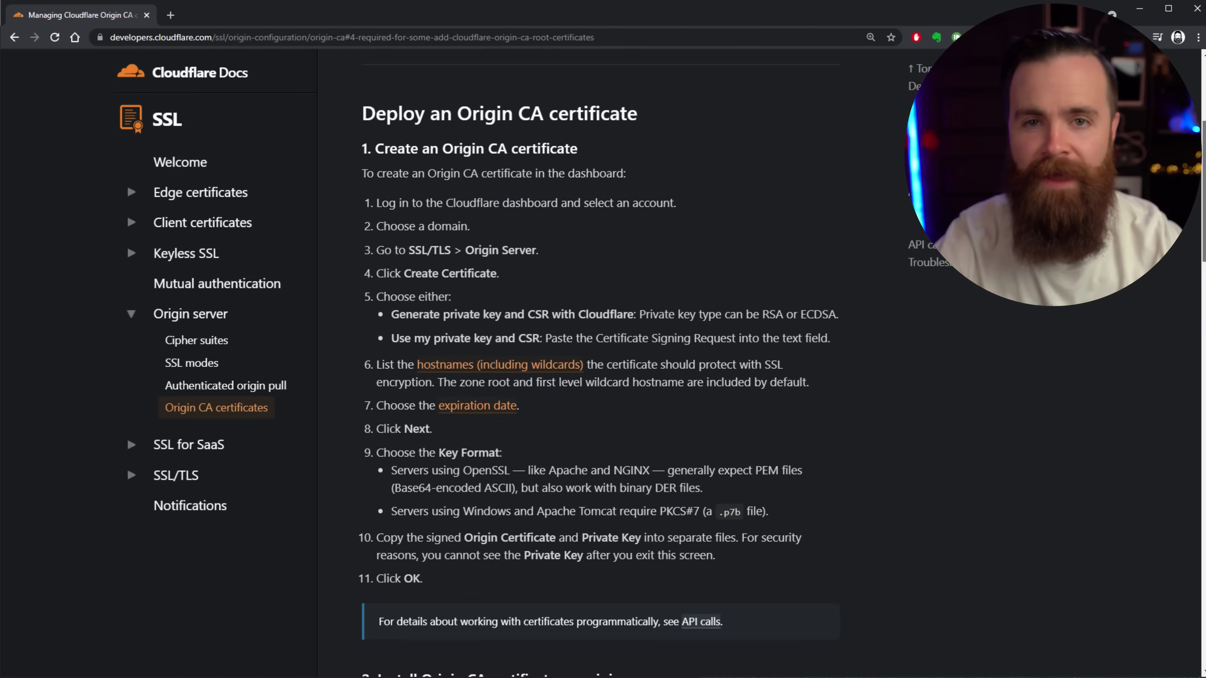
Download the Cloudflare Origin ECC root certificate as origin_ca_ecc_root.pem from the docs page.
scroll(534, 295, "down", 10)
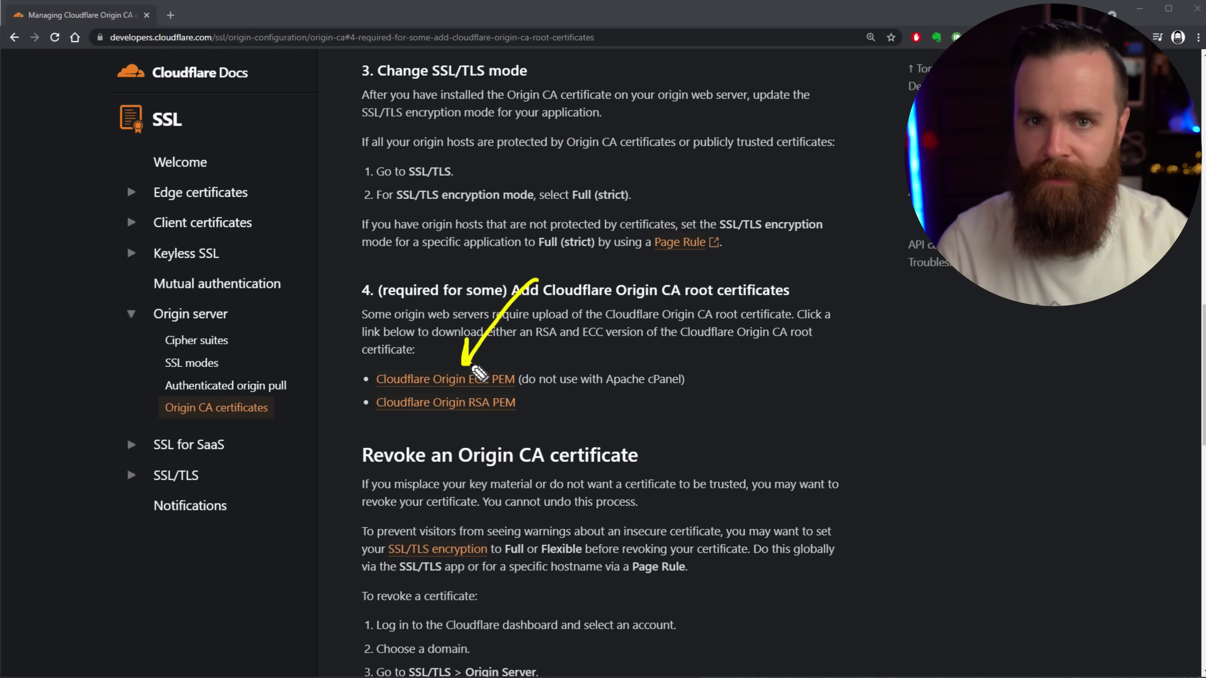
left_click(433, 380)
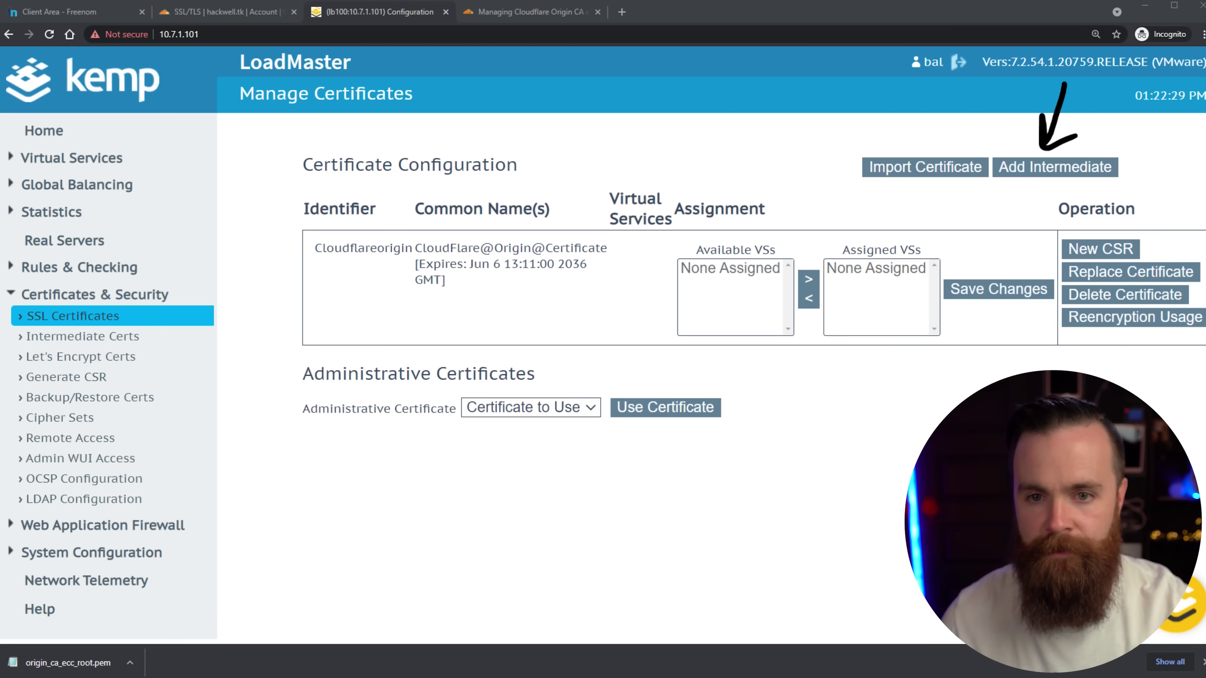
left_click(1039, 167)
Upload origin_ca_ecc_root.pem as an intermediate certificate named cloudflareroot.
left_click(549, 213)
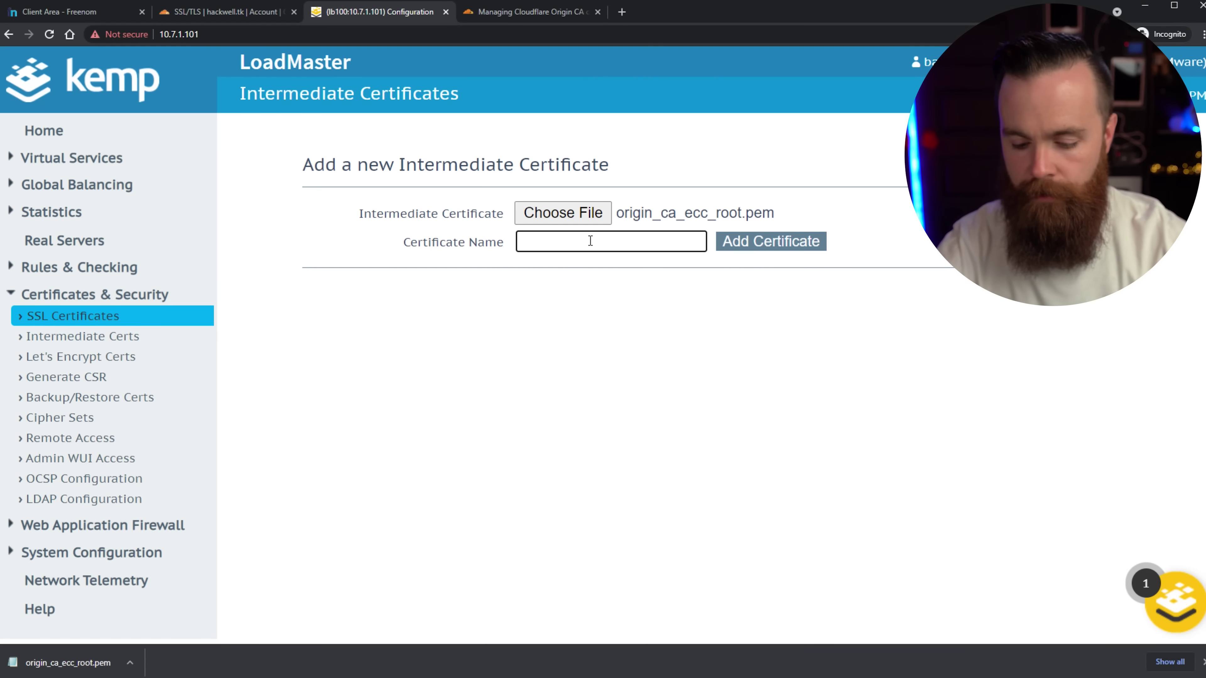
left_click(590, 241)
type("cloudflareroot")
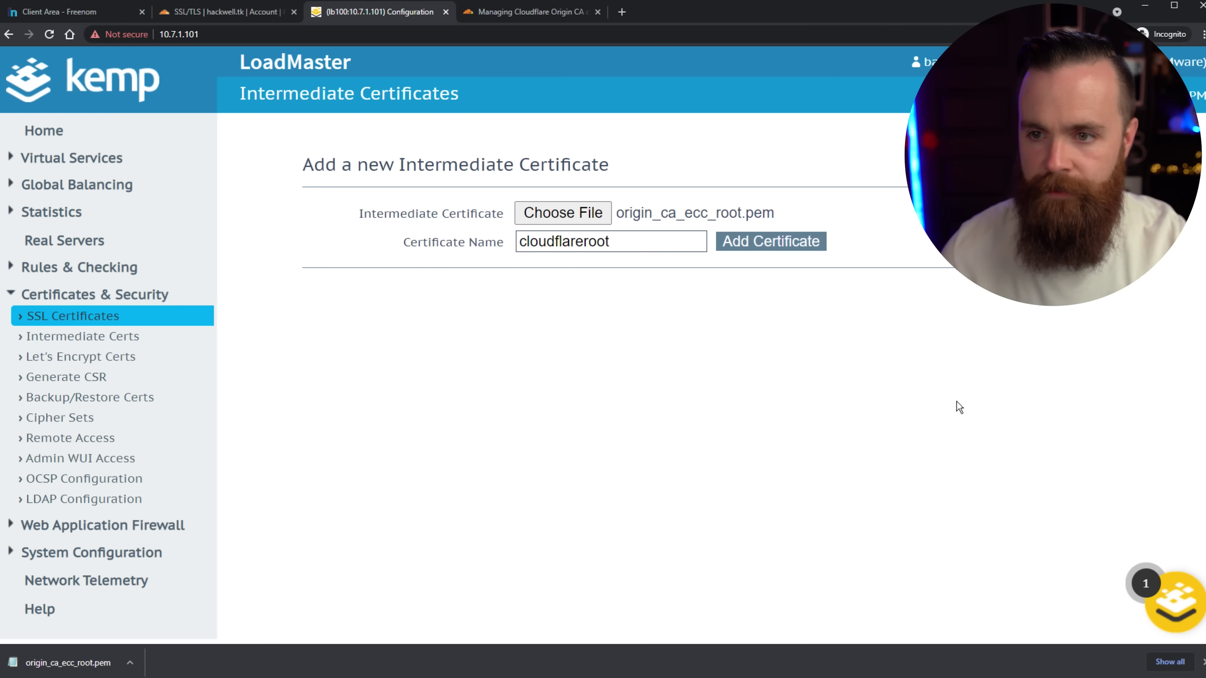
key("Return")
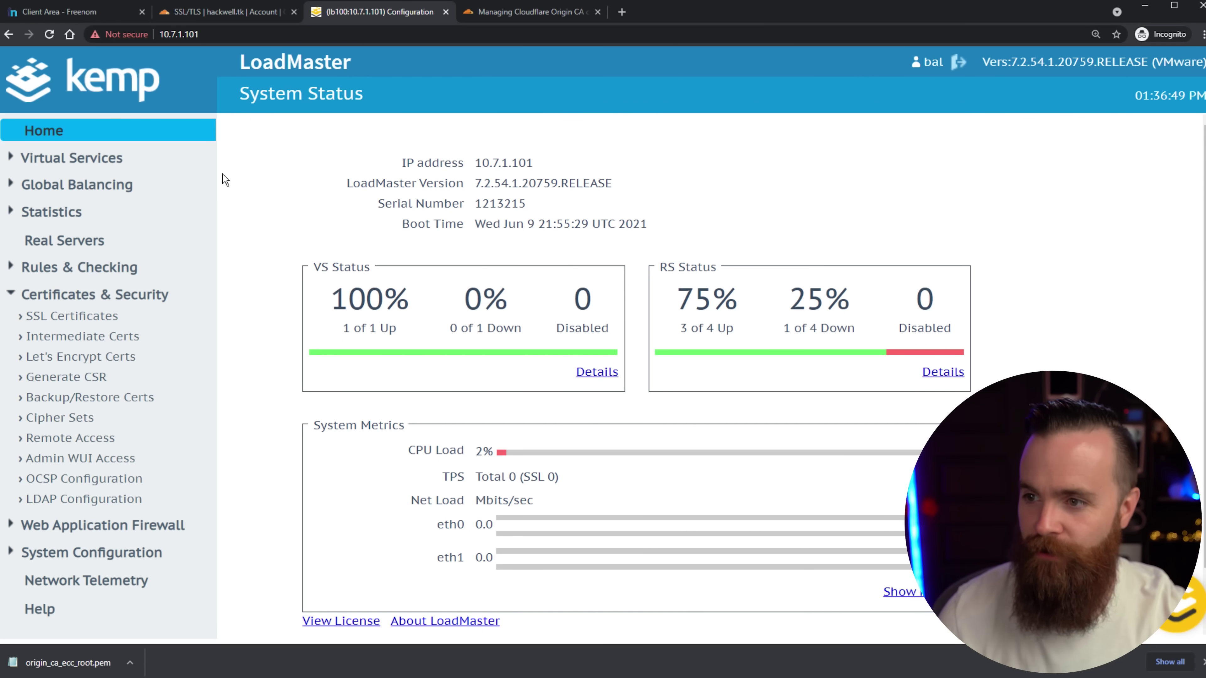
Open the 10.7.1.30:443 virtual service for editing and expand its SSL Properties.
left_click(64, 158)
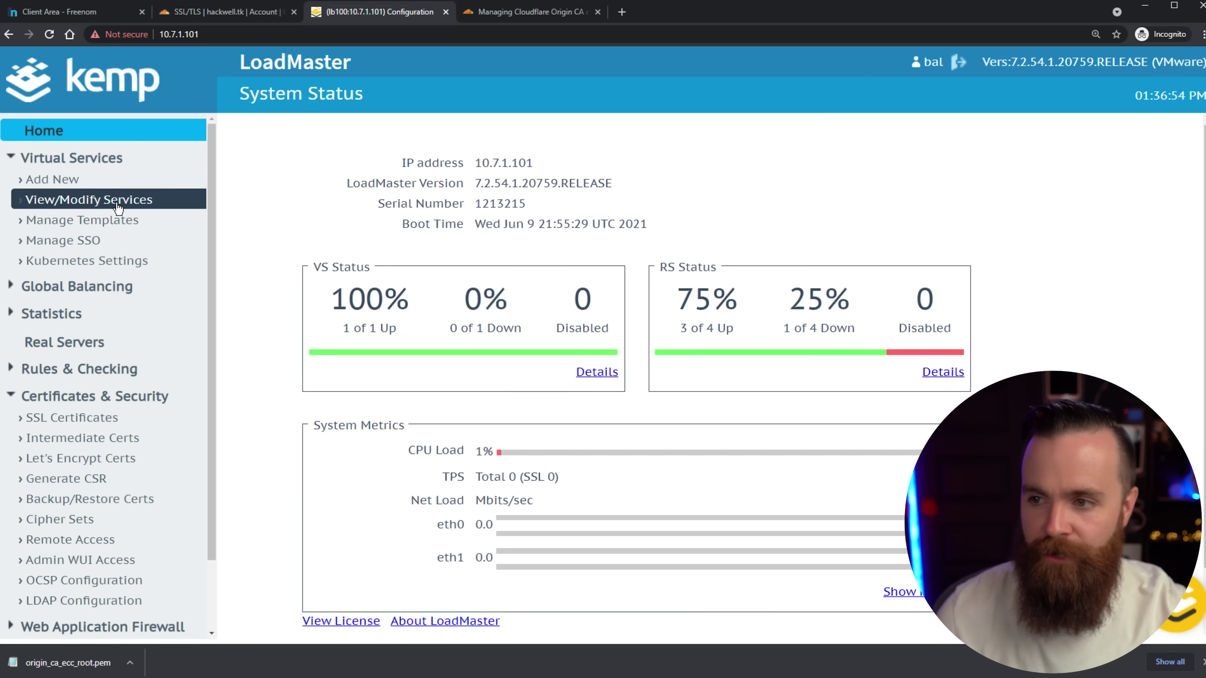
left_click(127, 208)
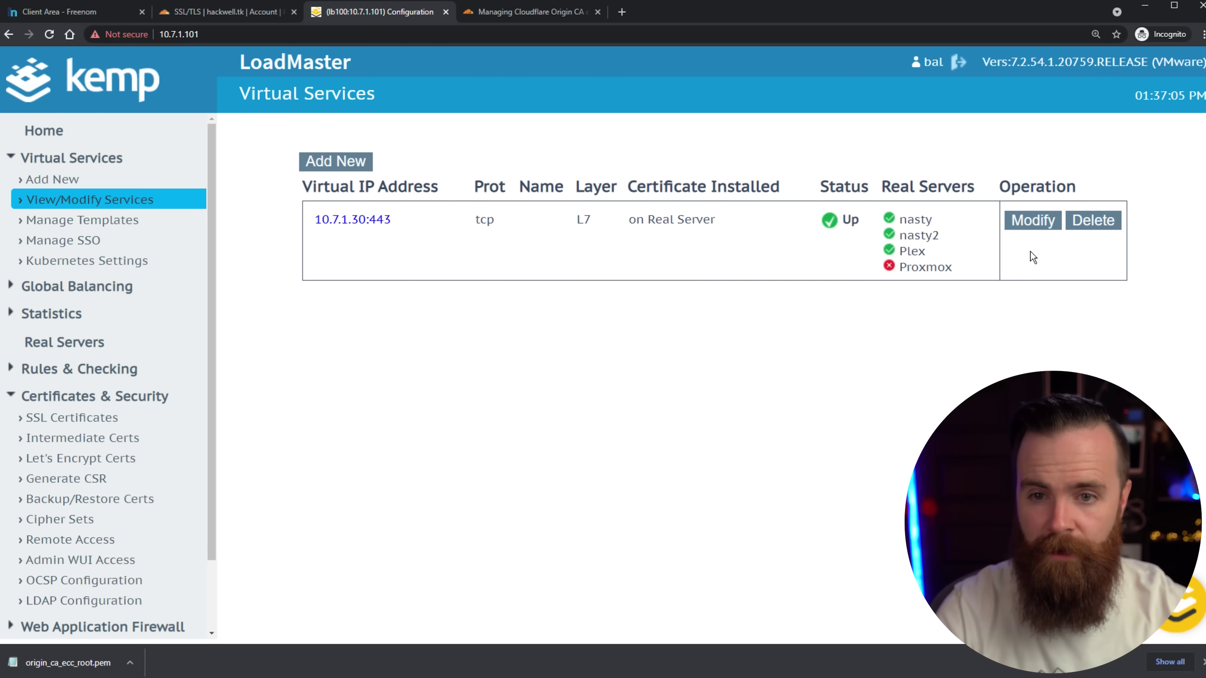
left_click(1046, 226)
left_click_drag(219, 401, 271, 486)
left_click(392, 470)
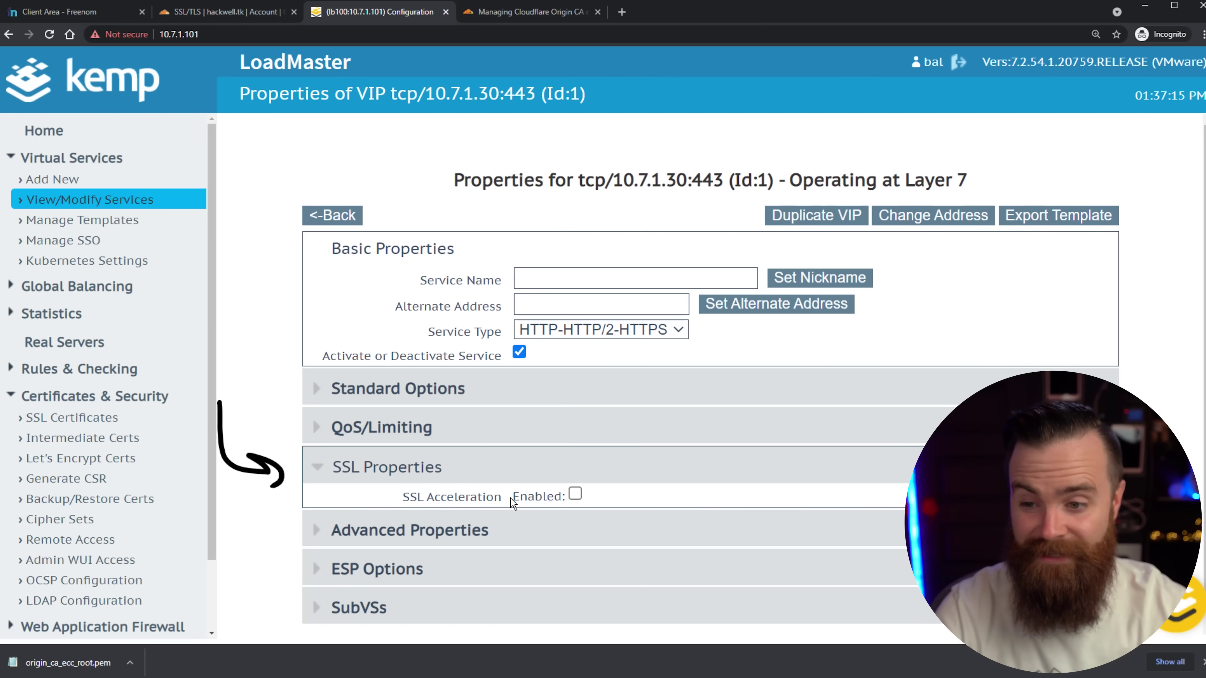
Enable SSL acceleration, assign the Cloudflareorigin certificate, and turn on re-encryption.
left_click(574, 495)
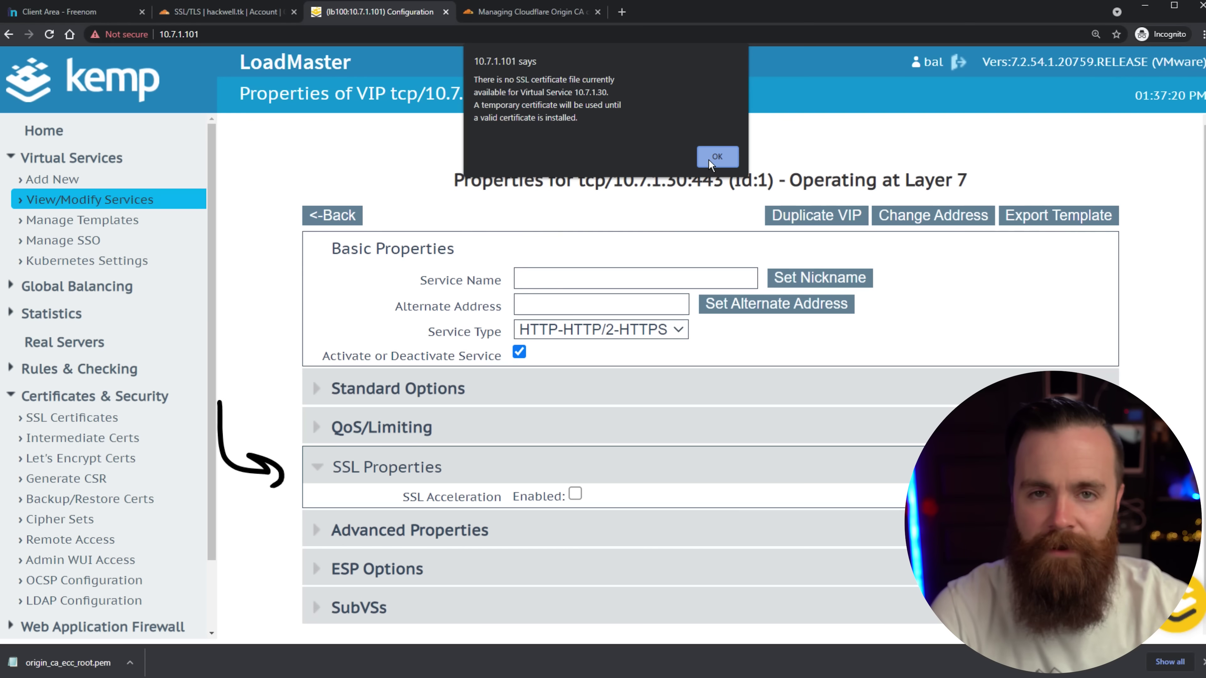
left_click(709, 159)
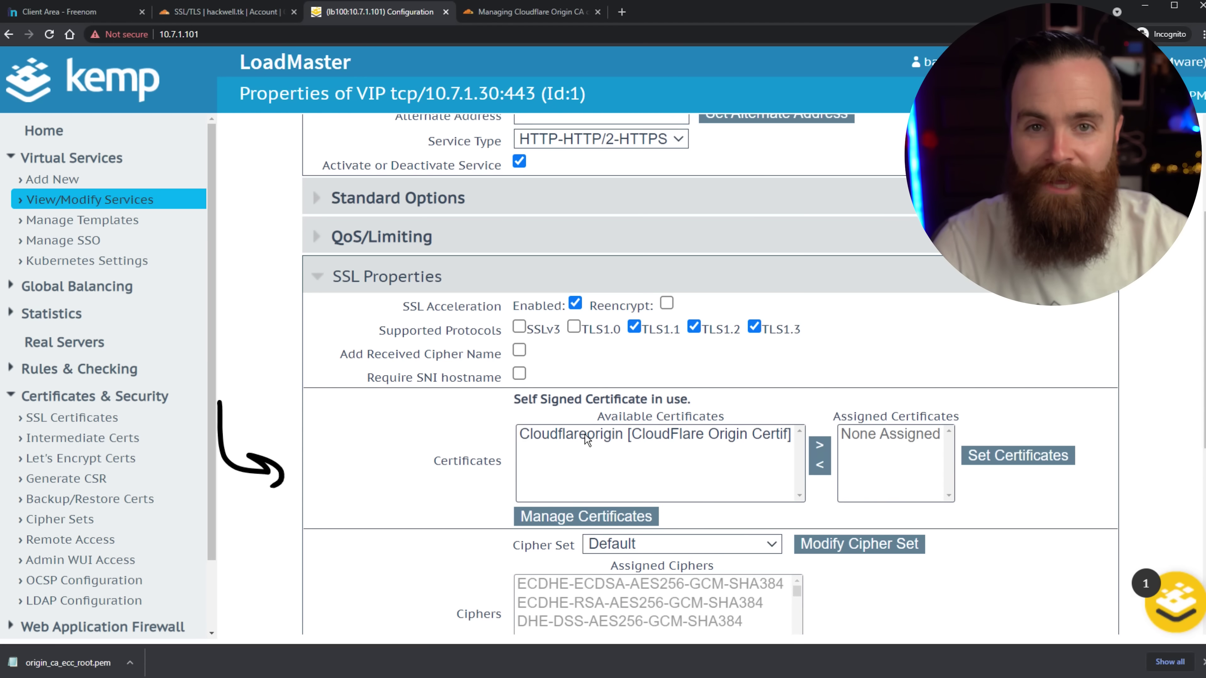
left_click(585, 435)
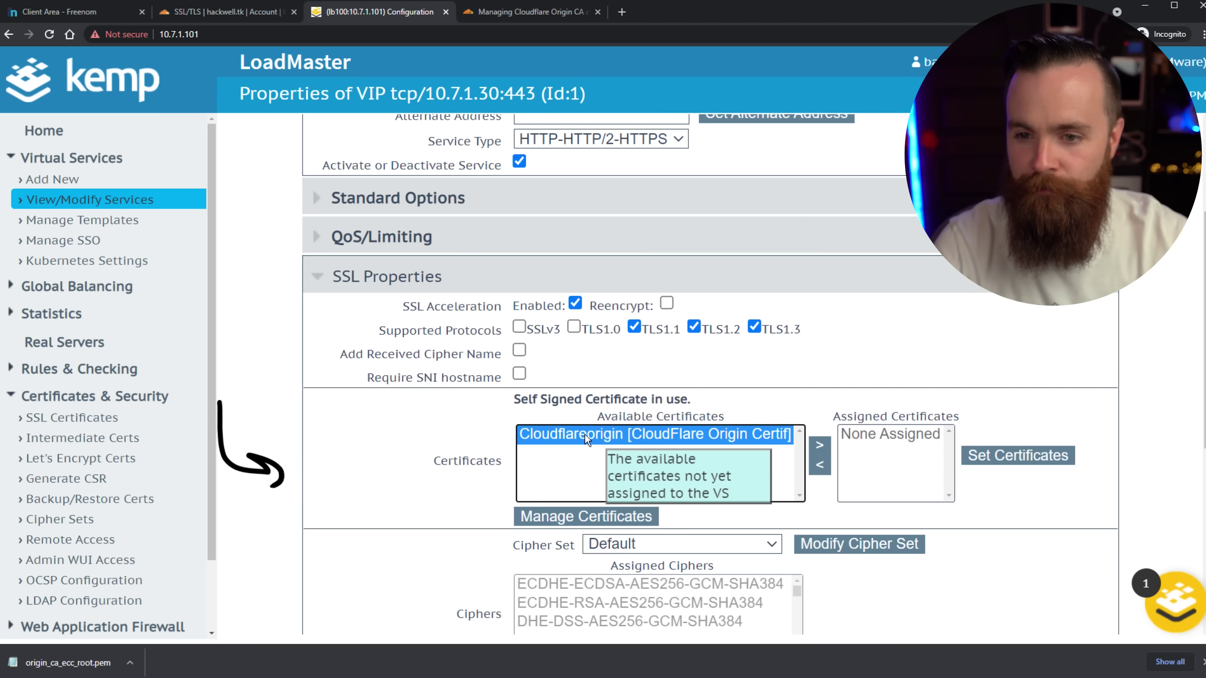
left_click(817, 449)
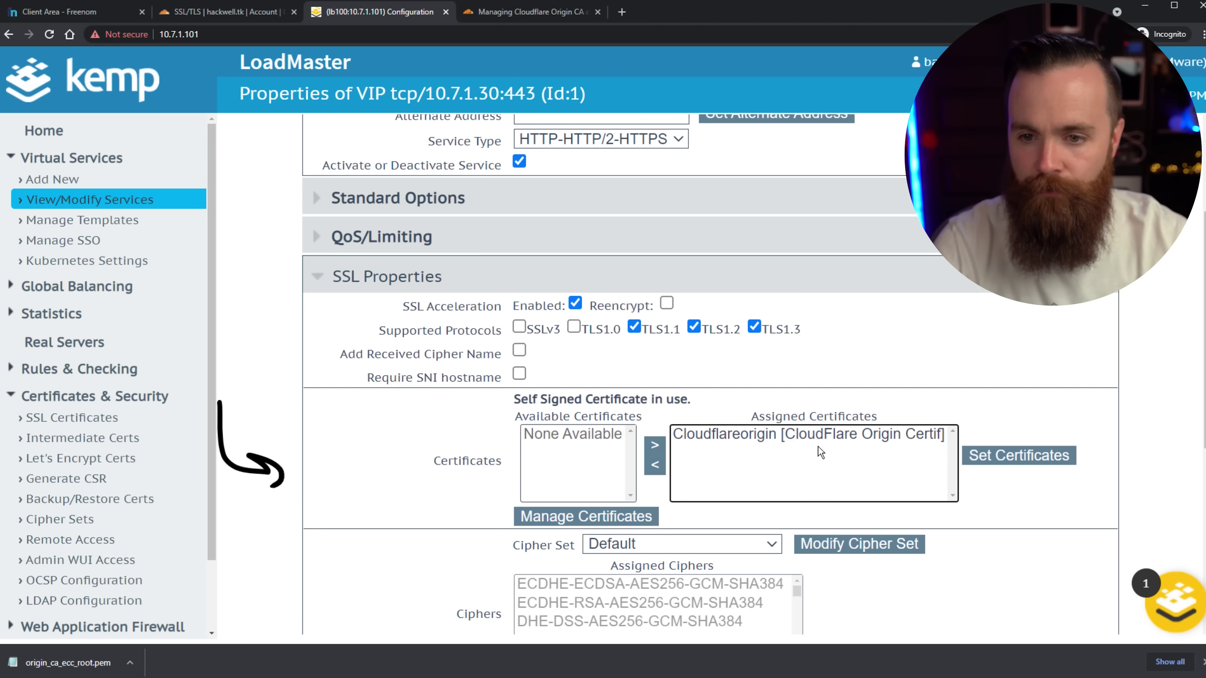
left_click(1012, 457)
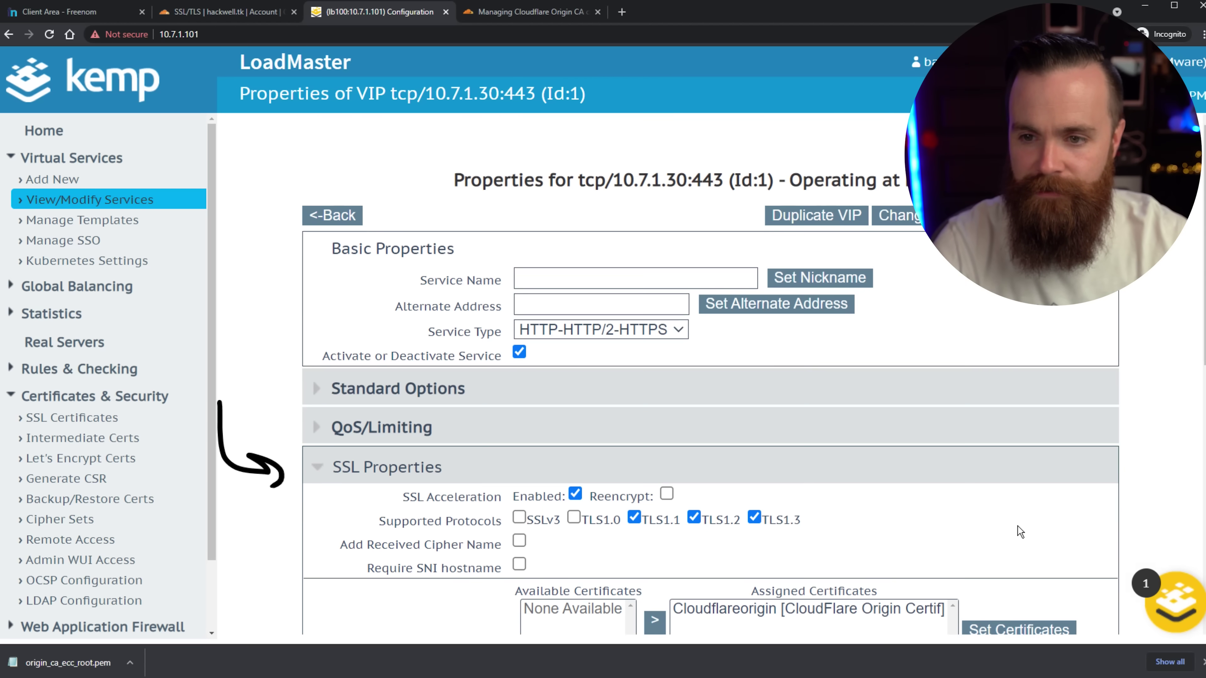
scroll(940, 350, "down", 4)
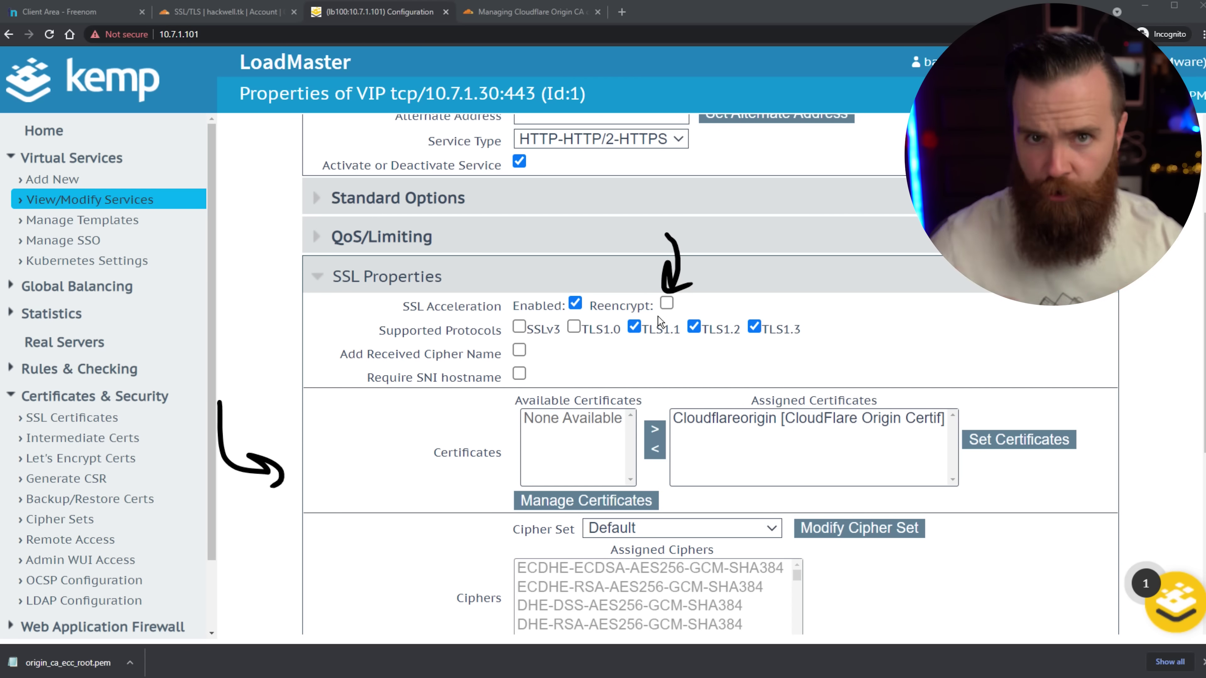
left_click(666, 303)
scroll(671, 305, "down", 8)
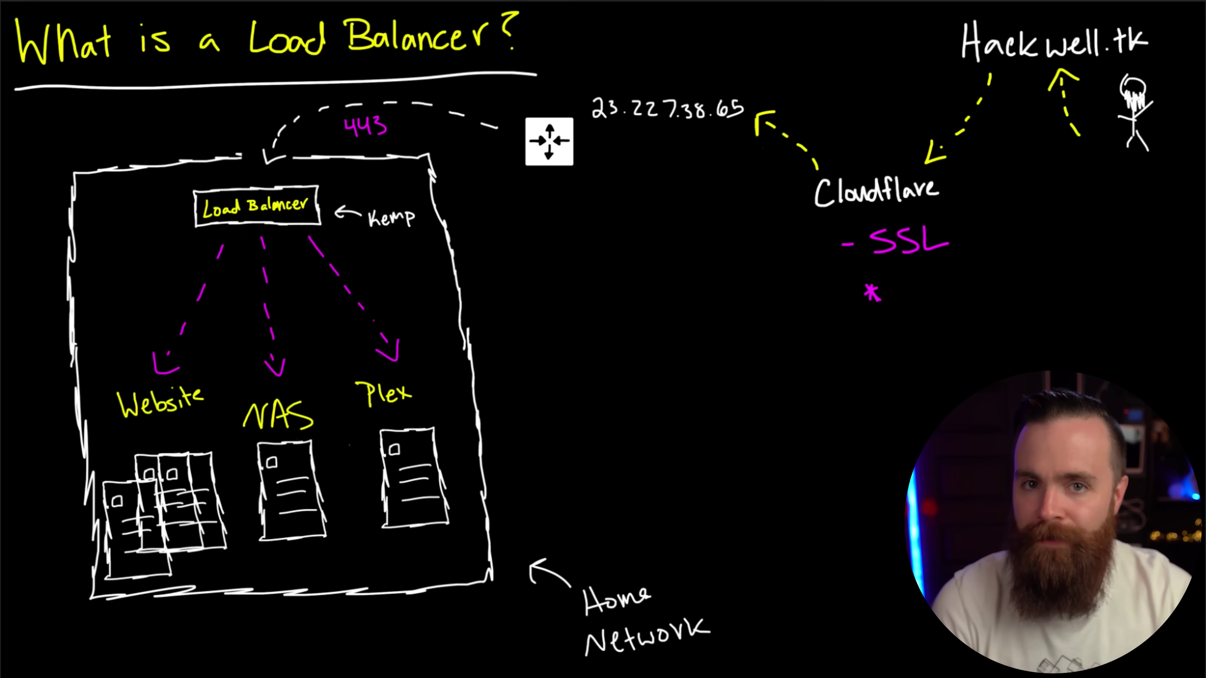
Circle the 443 port on the diagram's path into the home network in magenta.
left_click_drag(379, 101, 349, 104)
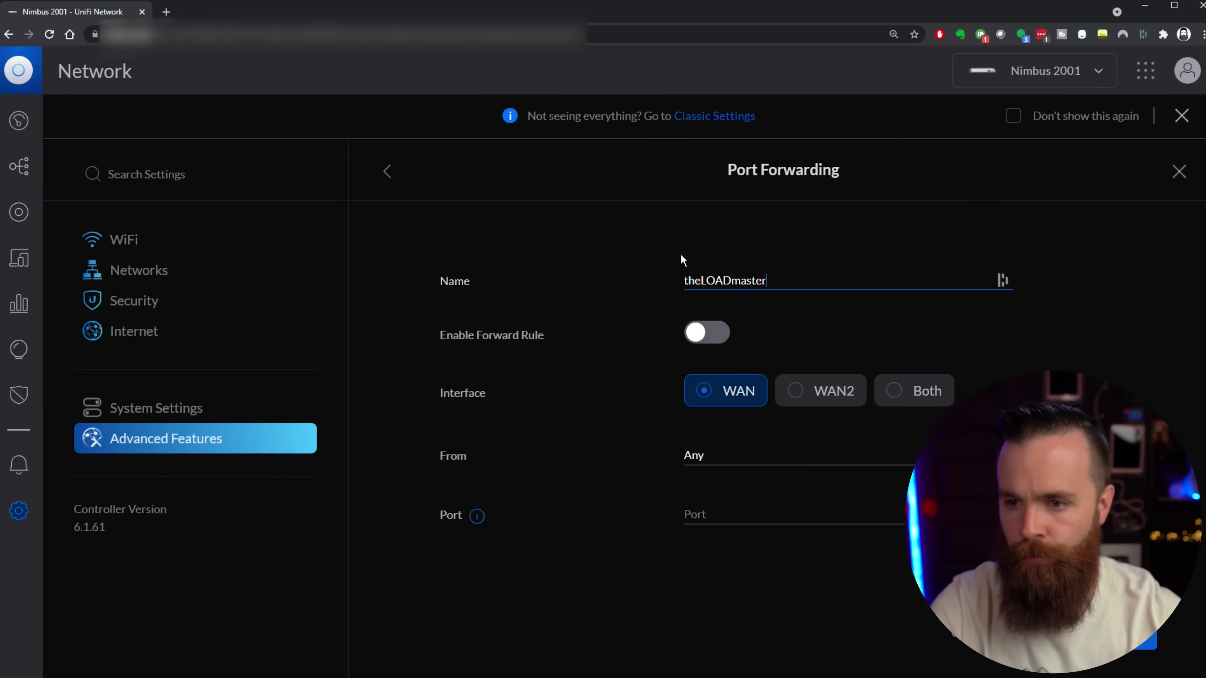
Enable the theLOADmaster rule, forwarding port 443 to 10.7.1.30.
left_click(709, 339)
scroll(707, 362, "down", 3)
left_click(703, 382)
type("443")
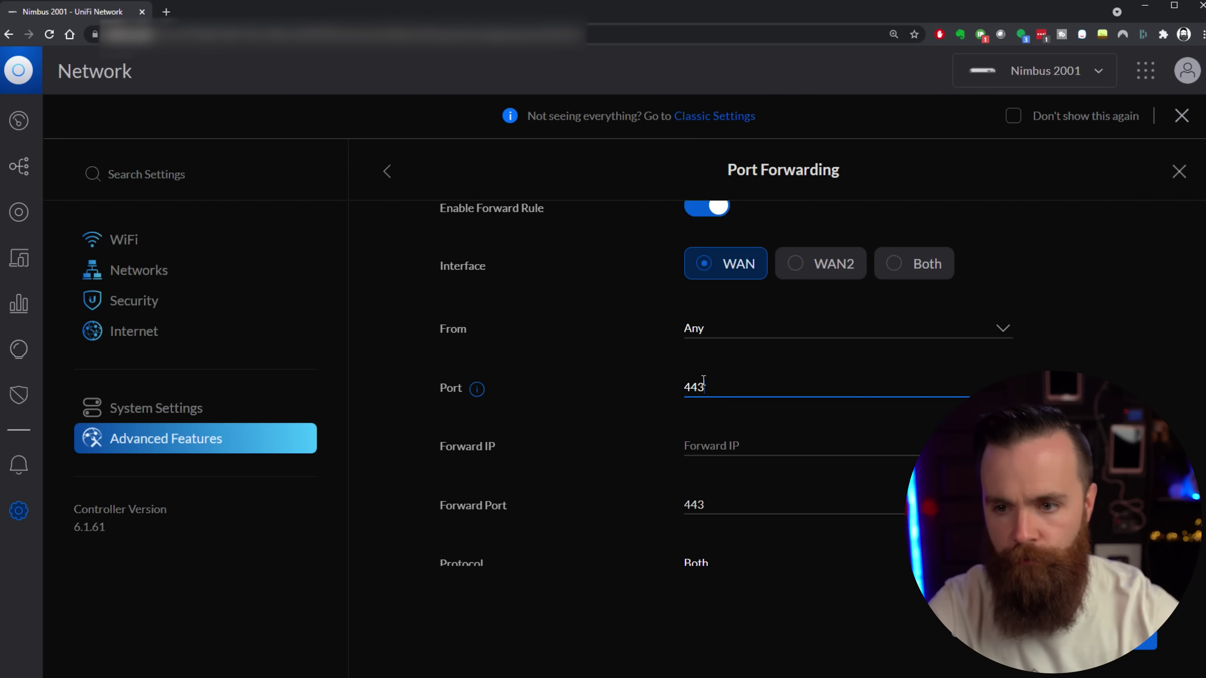
scroll(703, 381, "down", 1)
left_click(713, 380)
type("10.7.1.30")
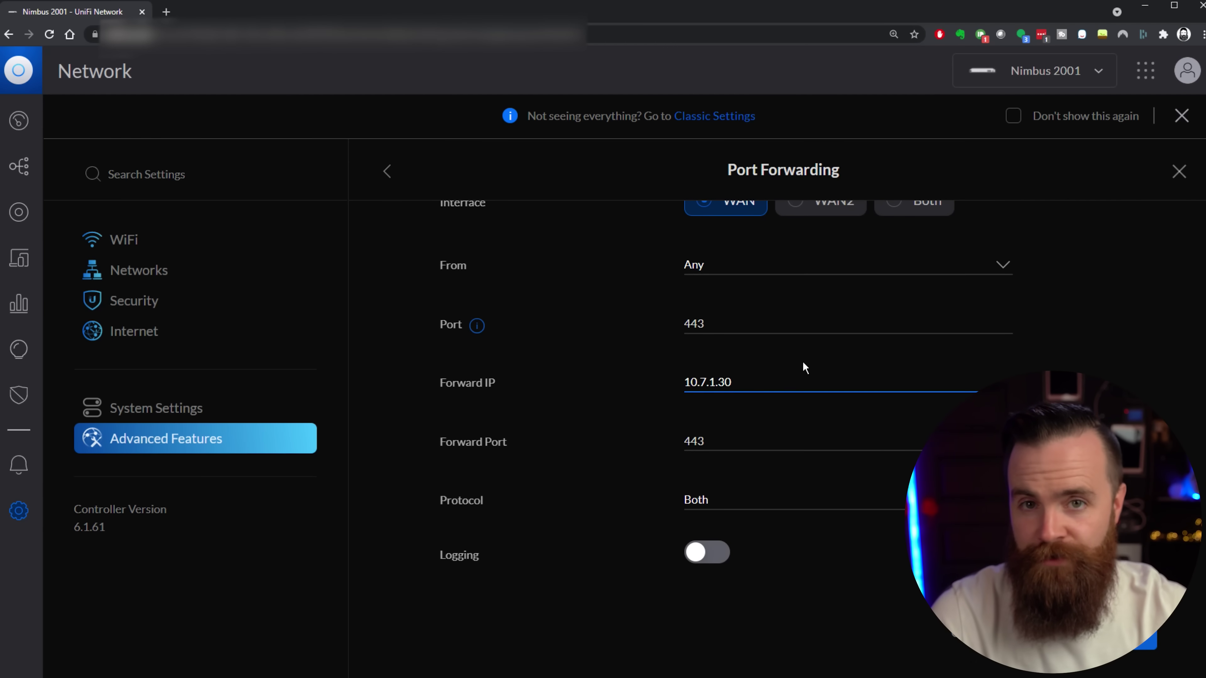
scroll(638, 403, "down", 2)
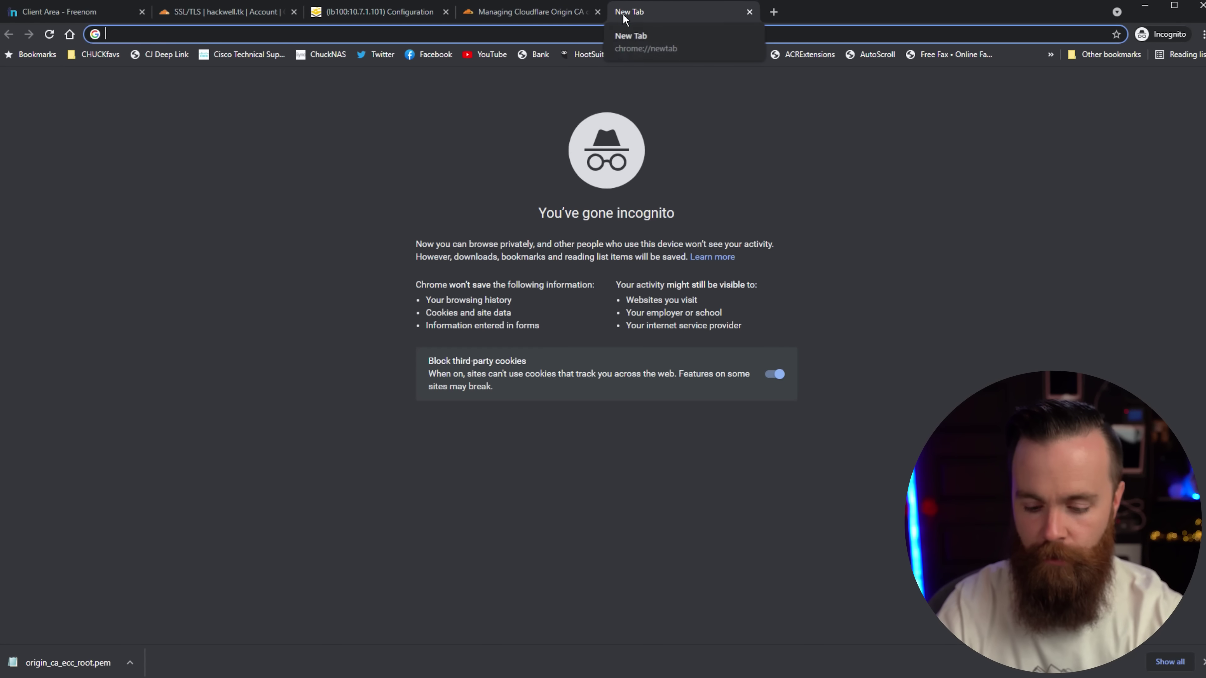
Load hackwell.tk in the incognito tab, correcting the misspelled domain first.
type("hackwll")
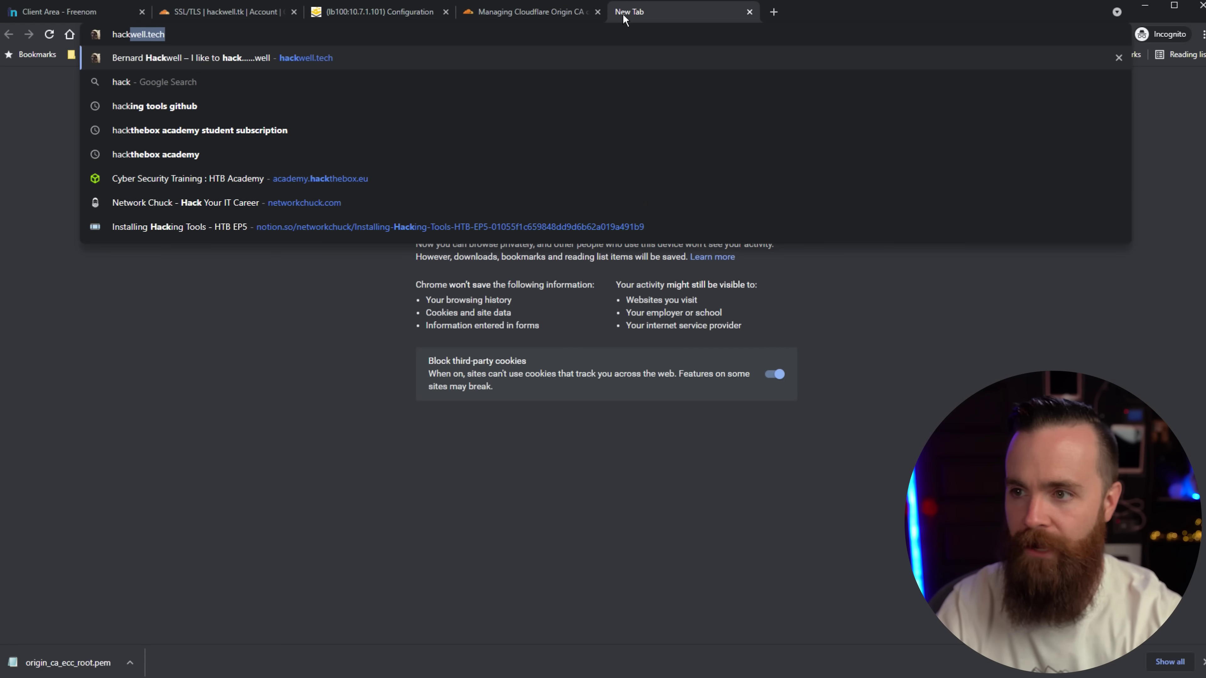
key("BackSpace")
key("BackSpace")
type("ell.tk")
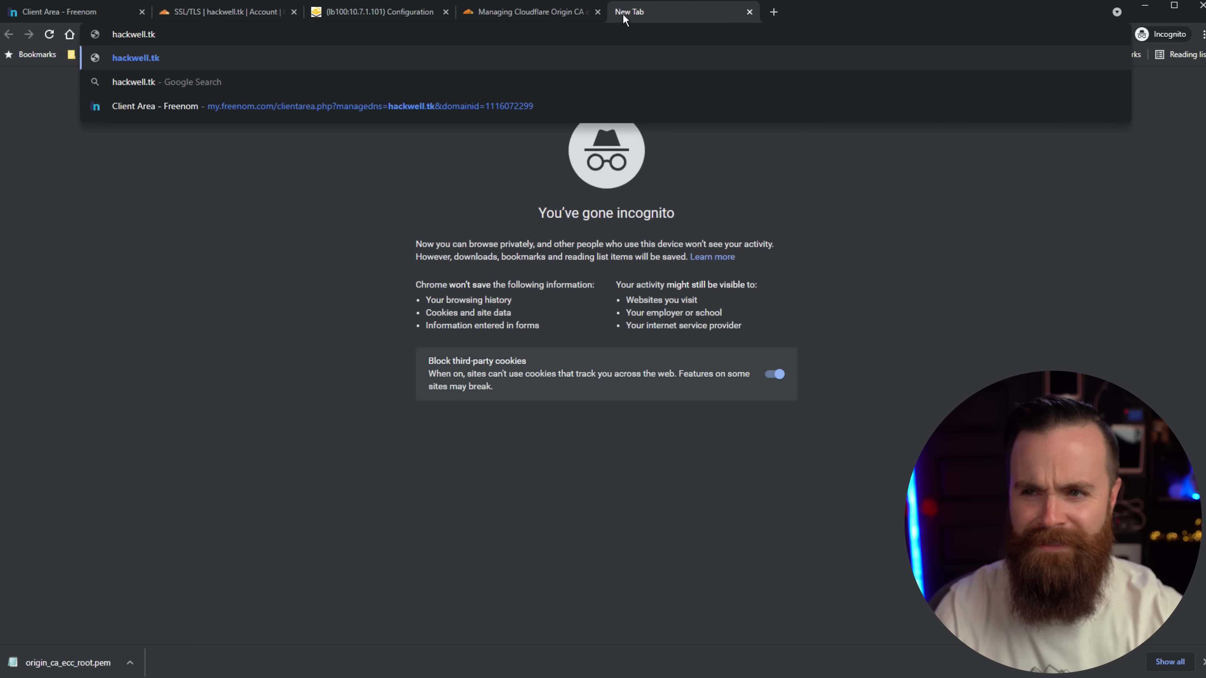
key("Return")
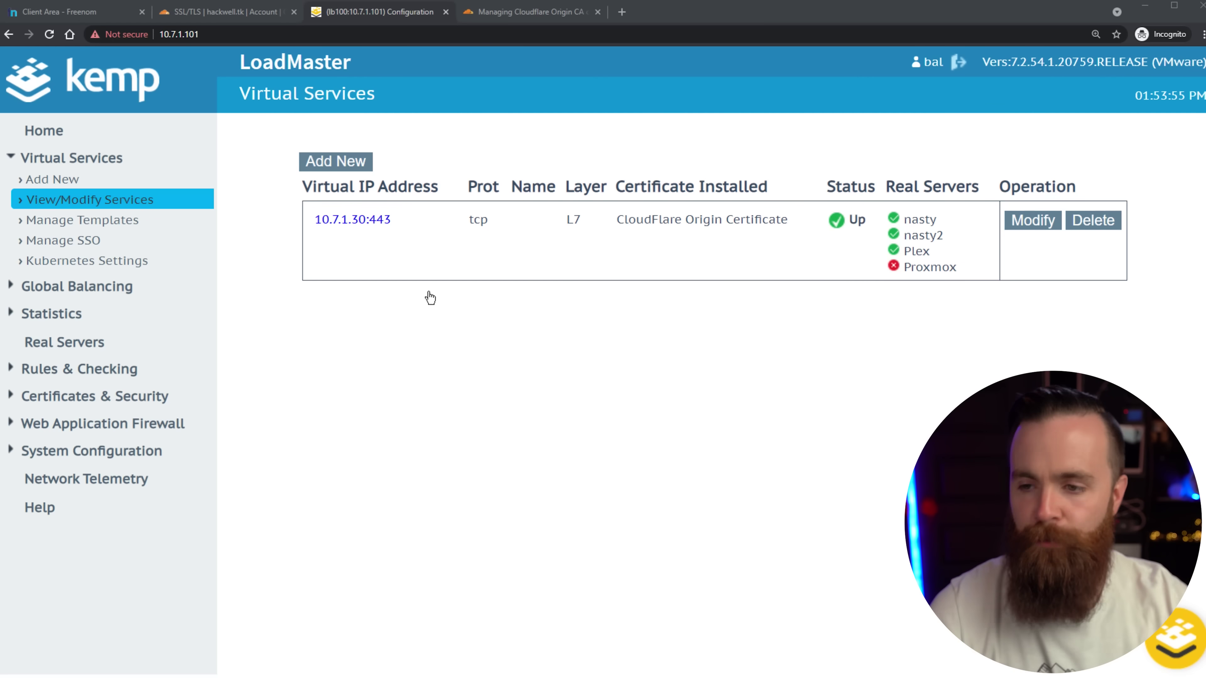
Sketch an LB box below the table with 10.7.1.30 above it and an arrow to Network L3.
mouse_move(305, 349)
left_mouse_down()
mouse_move(538, 388)
mouse_move(300, 336)
left_mouse_up()
left_click_drag(370, 350, 403, 375)
left_click_drag(403, 349, 408, 371)
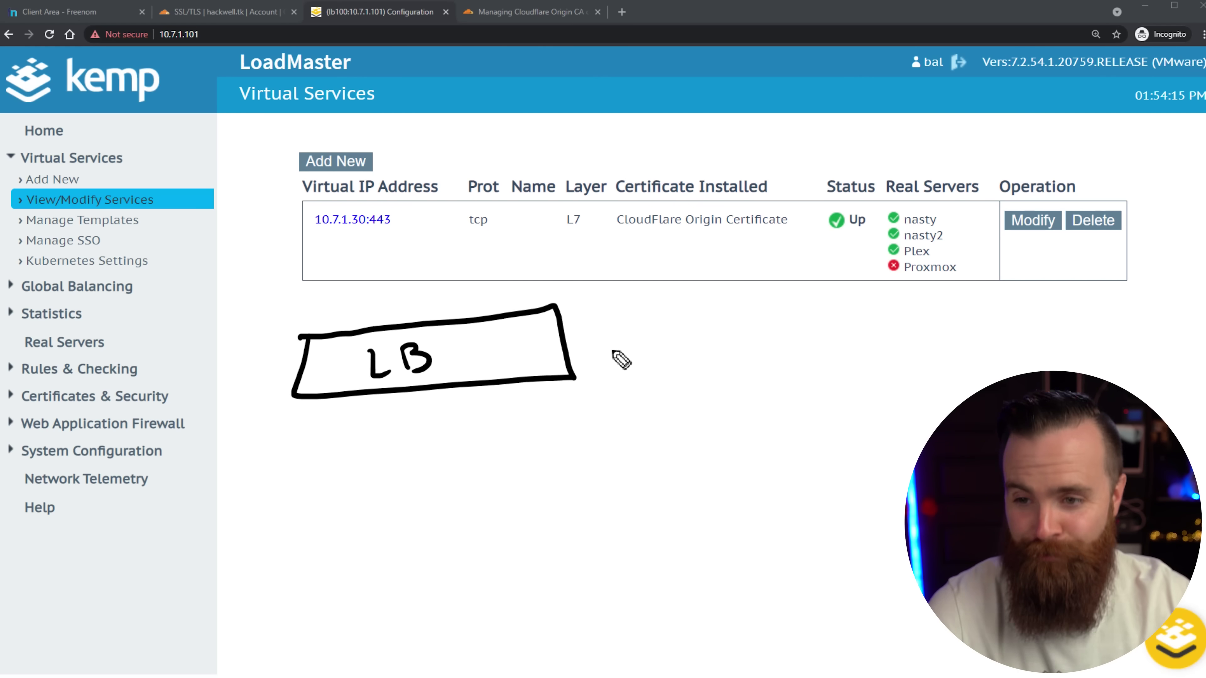
mouse_move(598, 348)
left_mouse_down()
mouse_move(663, 351)
mouse_move(759, 311)
mouse_move(827, 308)
left_mouse_up()
left_click_drag(833, 304, 887, 291)
left_click_drag(775, 343, 789, 365)
left_click_drag(815, 337, 826, 366)
left_click_drag(519, 115, 465, 232)
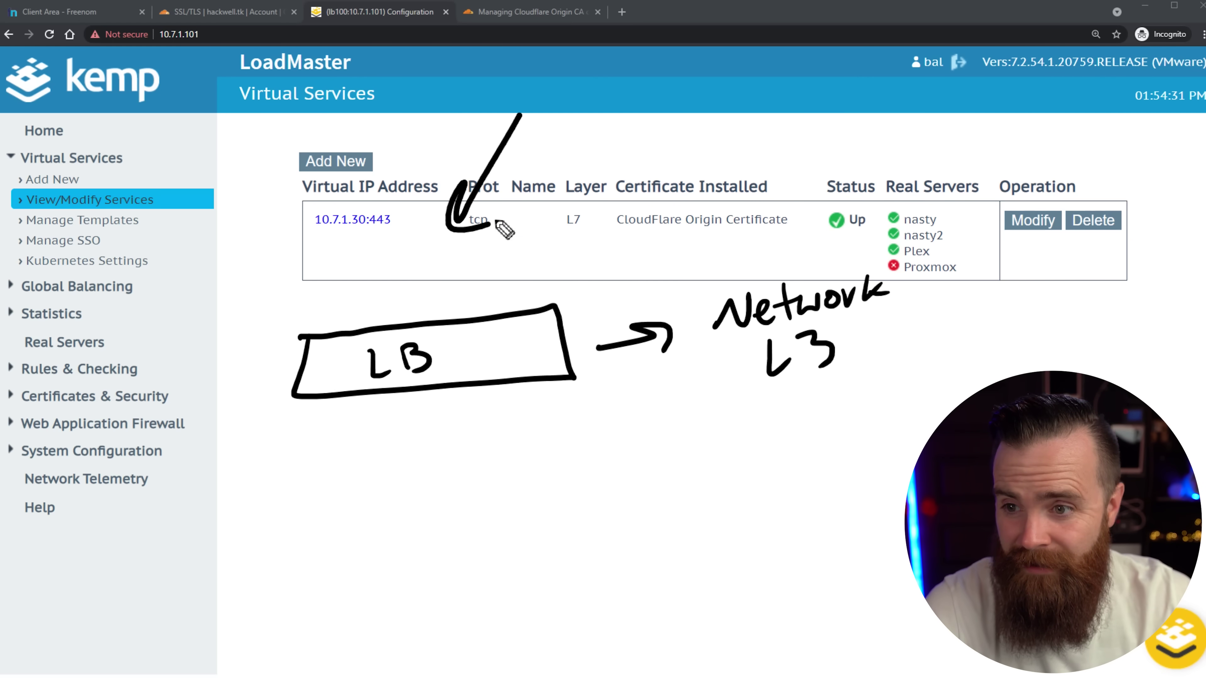
left_click_drag(387, 268, 384, 271)
left_click(400, 295)
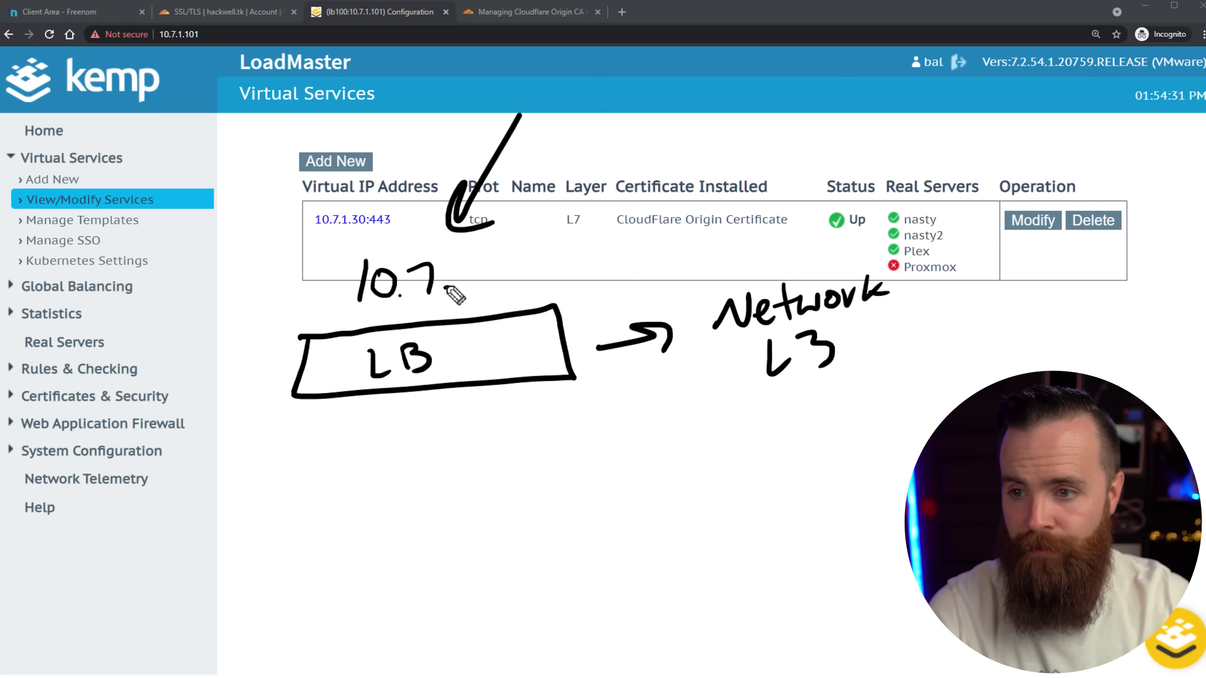
left_click_drag(464, 260, 461, 293)
left_click(477, 281)
left_click_drag(486, 260, 489, 284)
left_click_drag(526, 260, 525, 261)
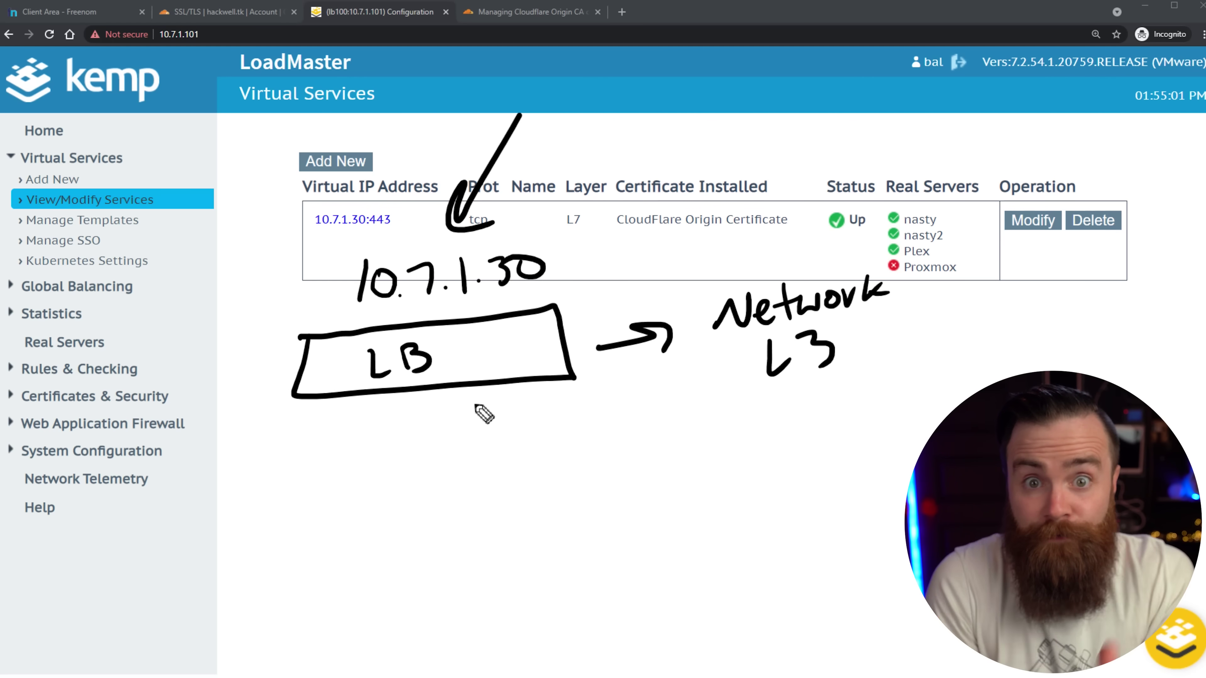
Add a server sketch labelled 10.7.1.102, circle L3, then erase the server sketches.
left_click_drag(463, 429, 573, 483)
left_click_drag(536, 468, 546, 498)
mouse_move(603, 457)
left_mouse_down()
mouse_move(698, 553)
mouse_move(604, 456)
left_mouse_up()
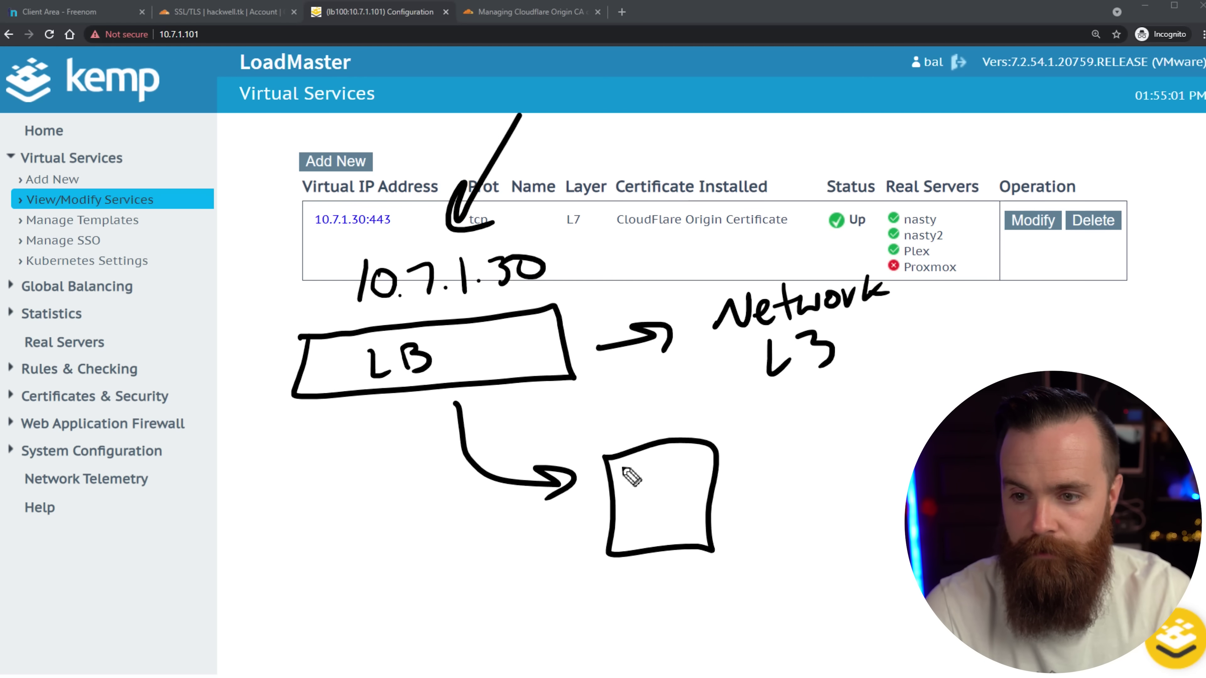
left_click_drag(646, 511, 679, 495)
left_click_drag(638, 514, 670, 511)
left_click_drag(648, 535, 690, 527)
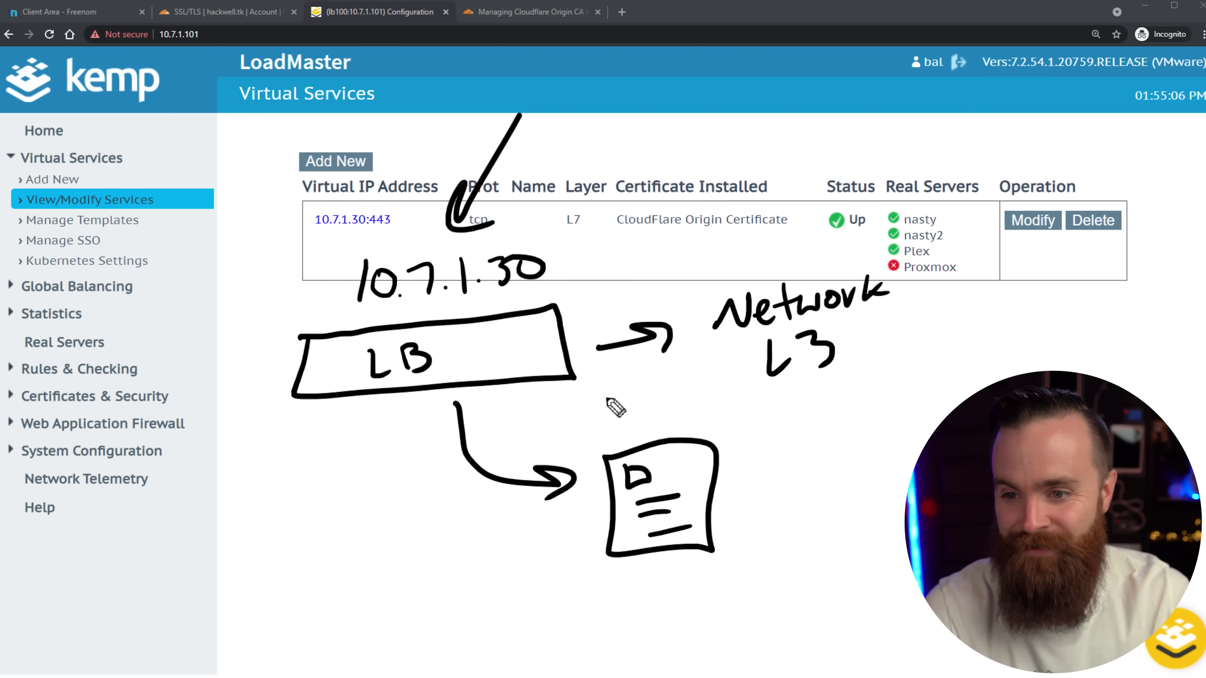
left_click_drag(704, 390, 704, 417)
left_click_drag(717, 394, 715, 395)
left_click_drag(732, 398, 747, 414)
left_click_drag(400, 412, 398, 520)
left_click_drag(387, 484, 433, 524)
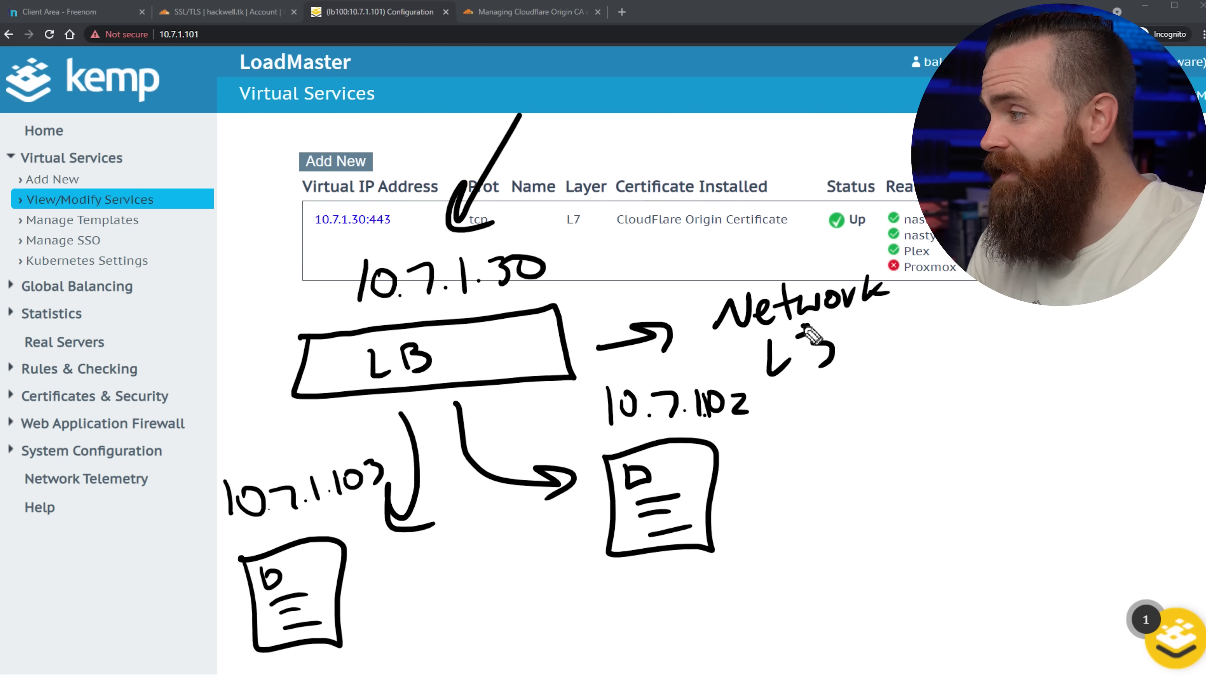
left_click_drag(807, 327, 775, 430)
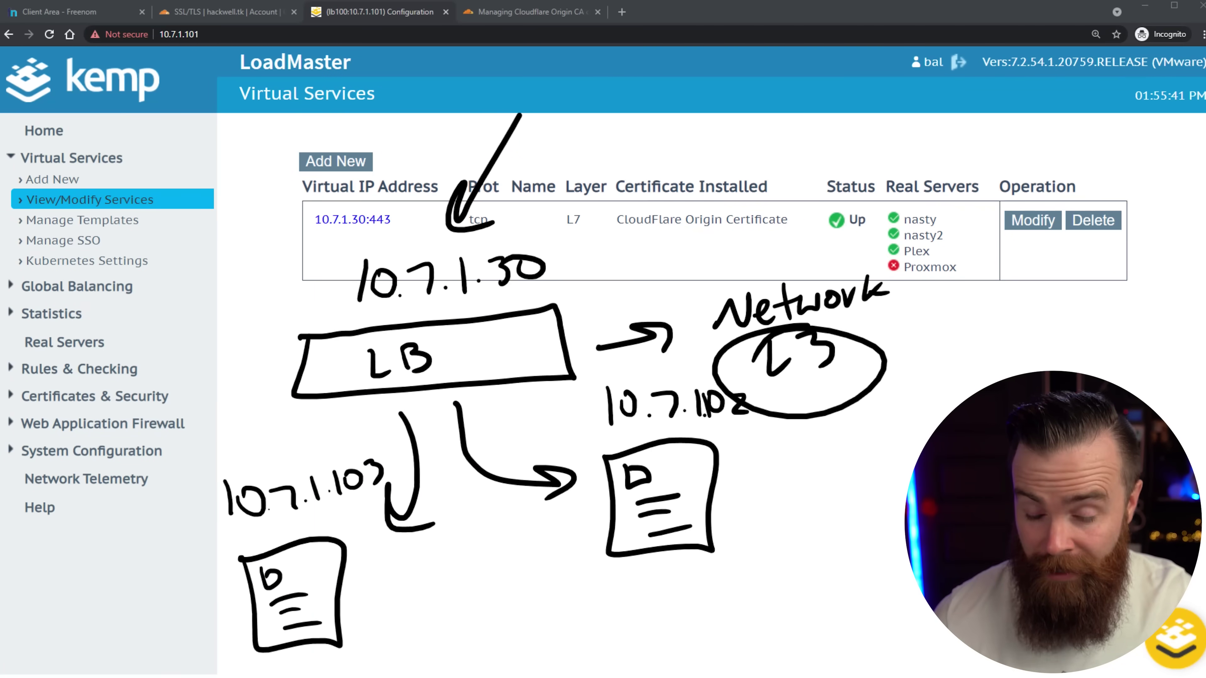
mouse_move(710, 548)
left_mouse_down()
mouse_move(713, 525)
mouse_move(682, 504)
left_mouse_up()
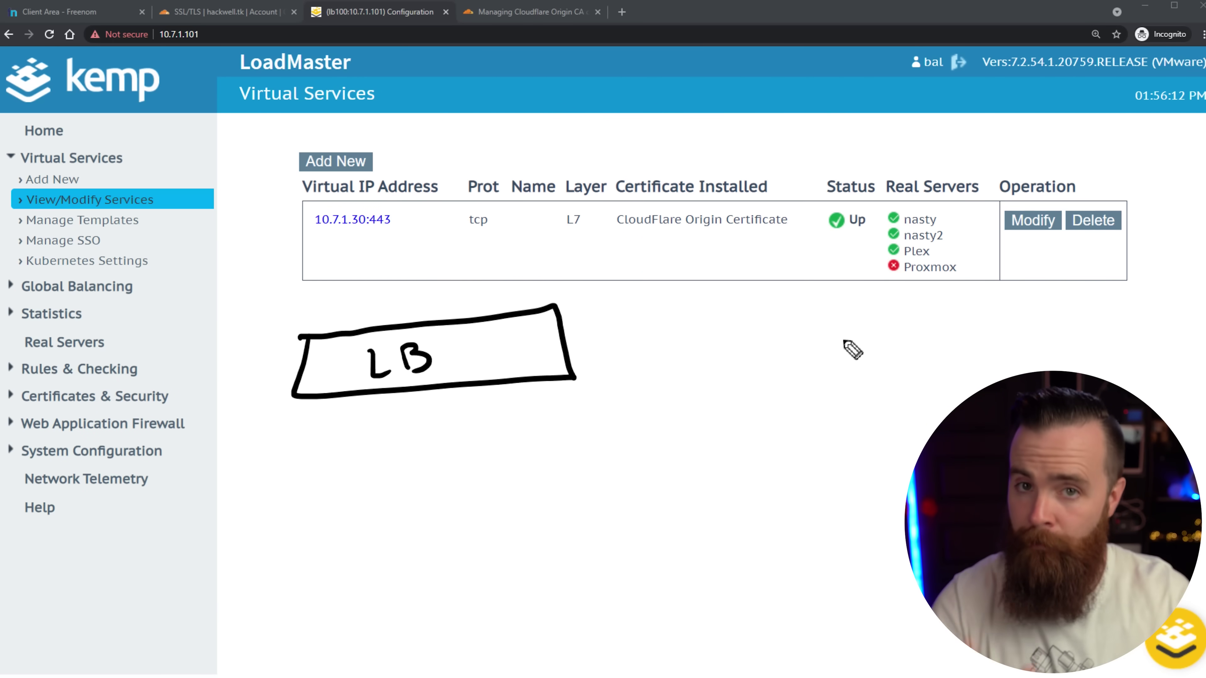
Label layers 4–7 as load balancers beside LB and mark the real servers column.
mouse_move(722, 328)
left_mouse_down()
mouse_move(722, 380)
mouse_move(743, 376)
left_mouse_up()
mouse_move(754, 339)
left_mouse_down()
mouse_move(781, 333)
mouse_move(893, 372)
left_mouse_up()
mouse_move(965, 318)
left_mouse_down()
mouse_move(930, 356)
mouse_move(963, 356)
left_mouse_up()
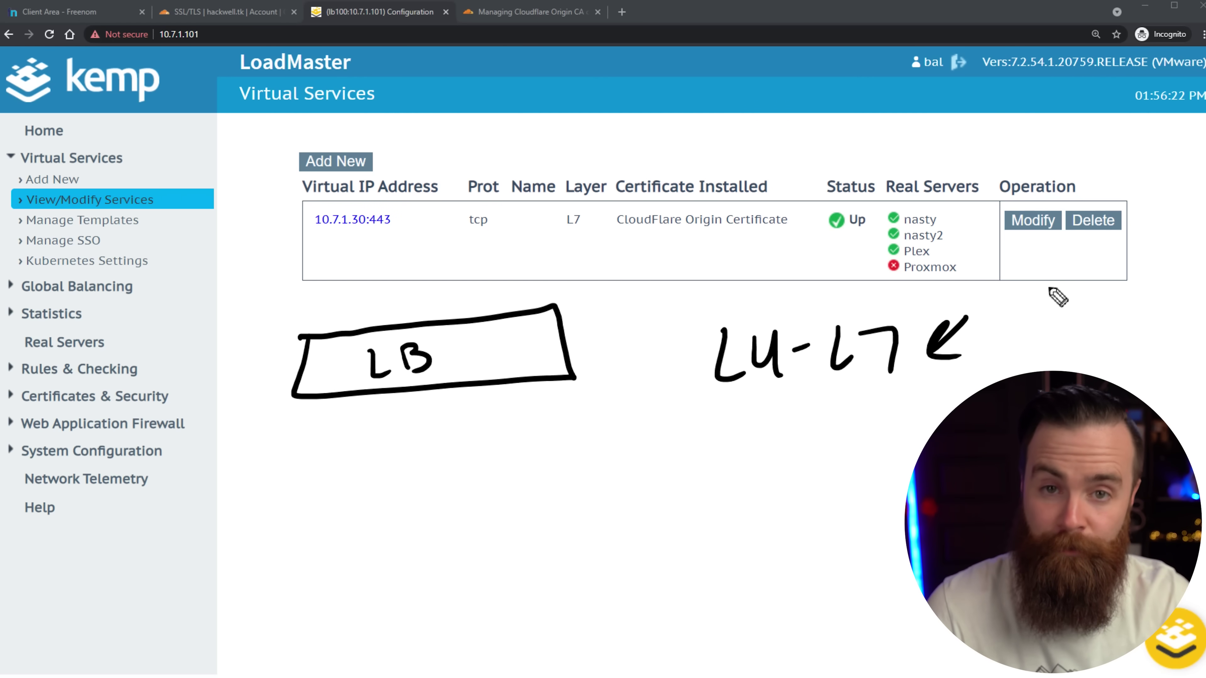
left_click_drag(999, 284, 1020, 323)
left_click_drag(1025, 304, 1081, 278)
left_click_drag(1001, 333, 1016, 364)
left_click_drag(1020, 352, 1150, 355)
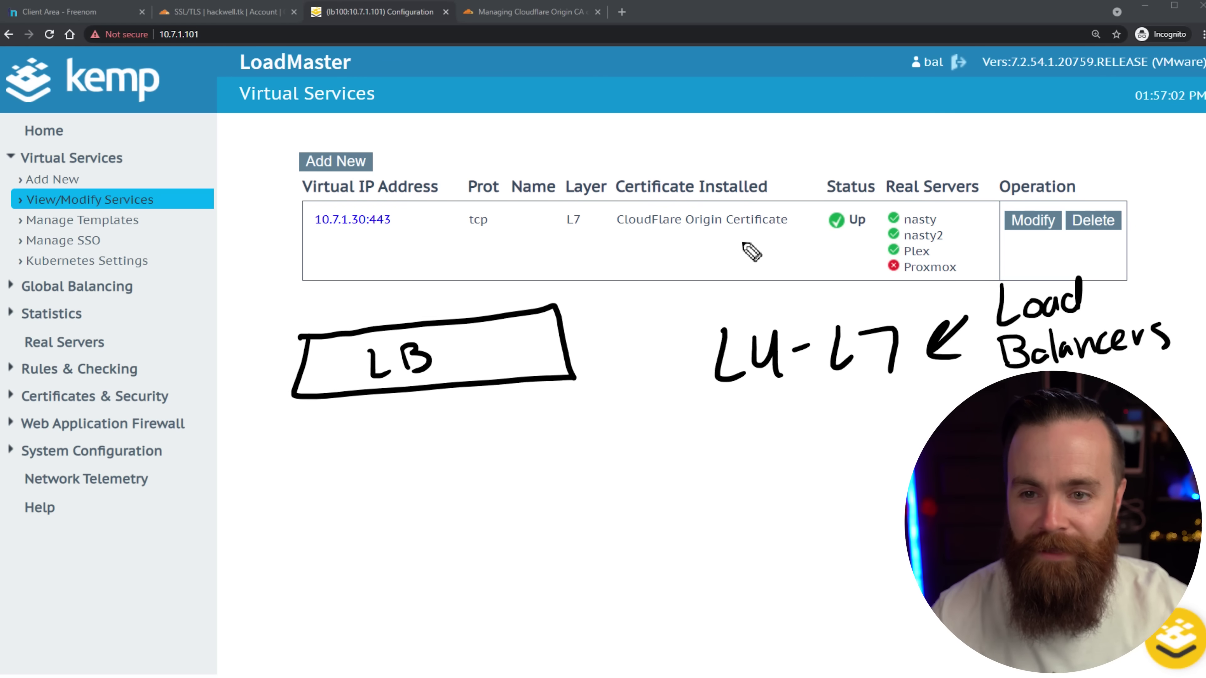
mouse_move(778, 271)
left_mouse_down()
mouse_move(849, 258)
mouse_move(842, 269)
left_mouse_up()
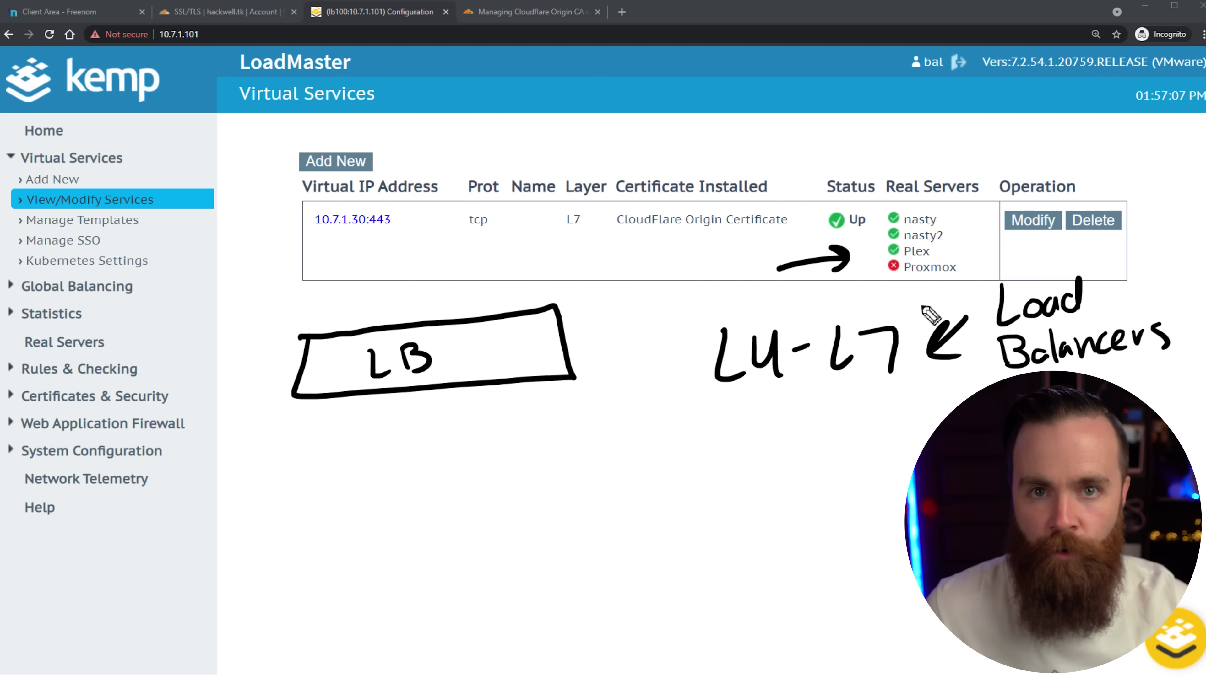
mouse_move(960, 154)
left_mouse_down()
mouse_move(938, 207)
mouse_move(956, 203)
left_mouse_up()
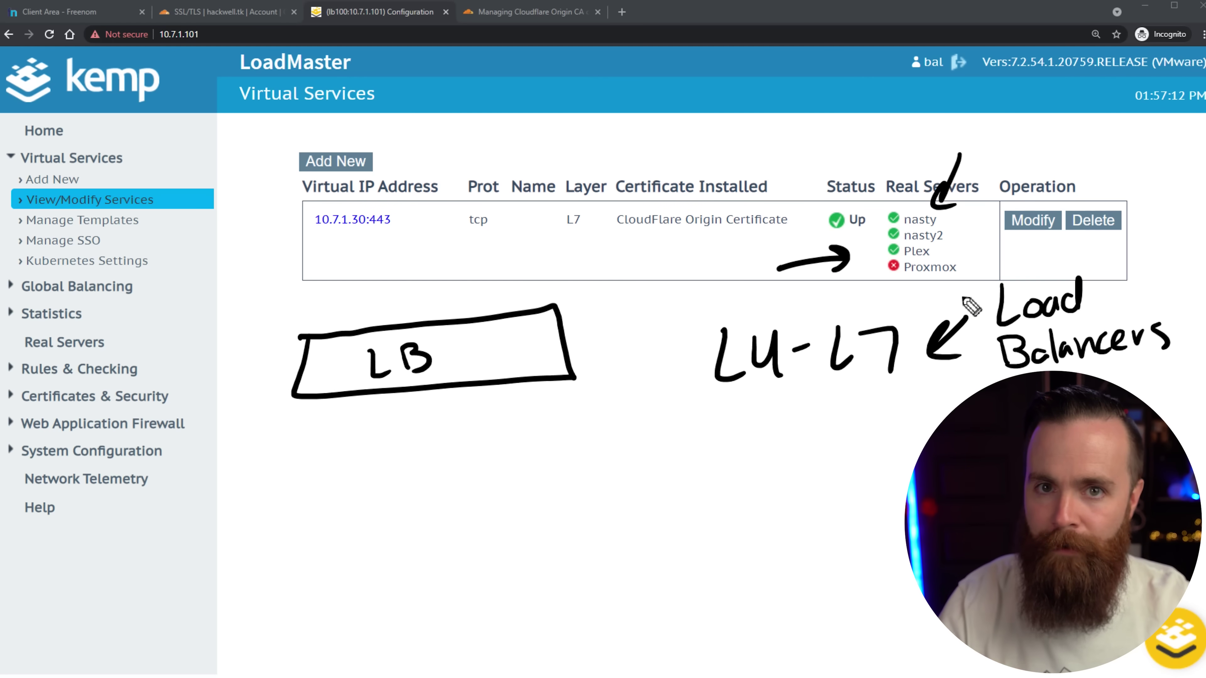
Write Plex.hackwell.tk with an arrow to LB and 10.7.1.21:32400 below, then clear the drawings.
mouse_move(457, 132)
left_mouse_down()
mouse_move(498, 157)
mouse_move(788, 134)
left_mouse_up()
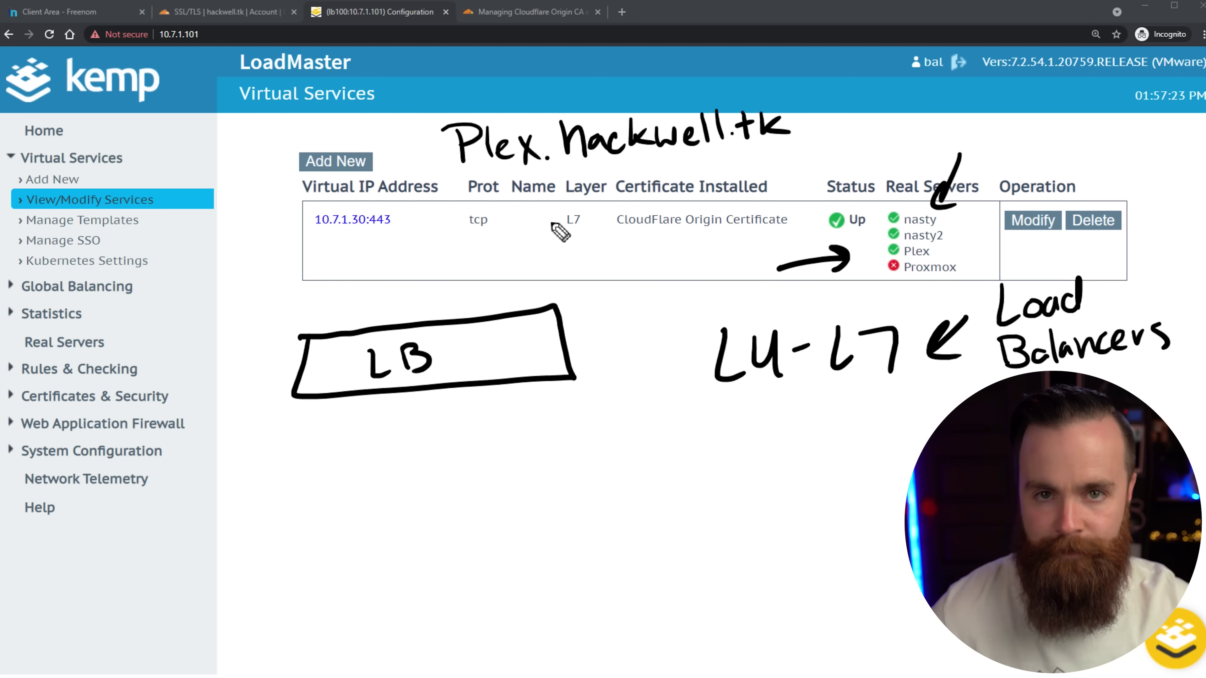
mouse_move(583, 177)
left_mouse_down()
mouse_move(485, 300)
mouse_move(520, 292)
left_mouse_up()
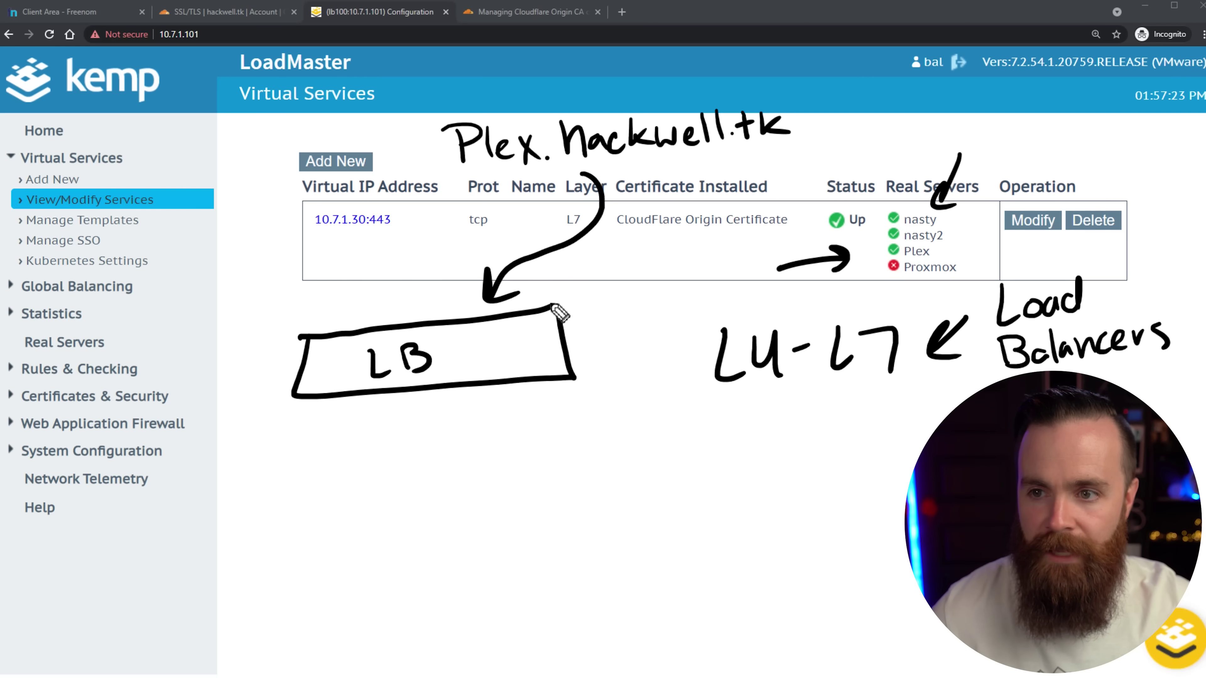
mouse_move(423, 97)
left_mouse_down()
mouse_move(783, 168)
mouse_move(638, 81)
mouse_move(385, 116)
left_mouse_up()
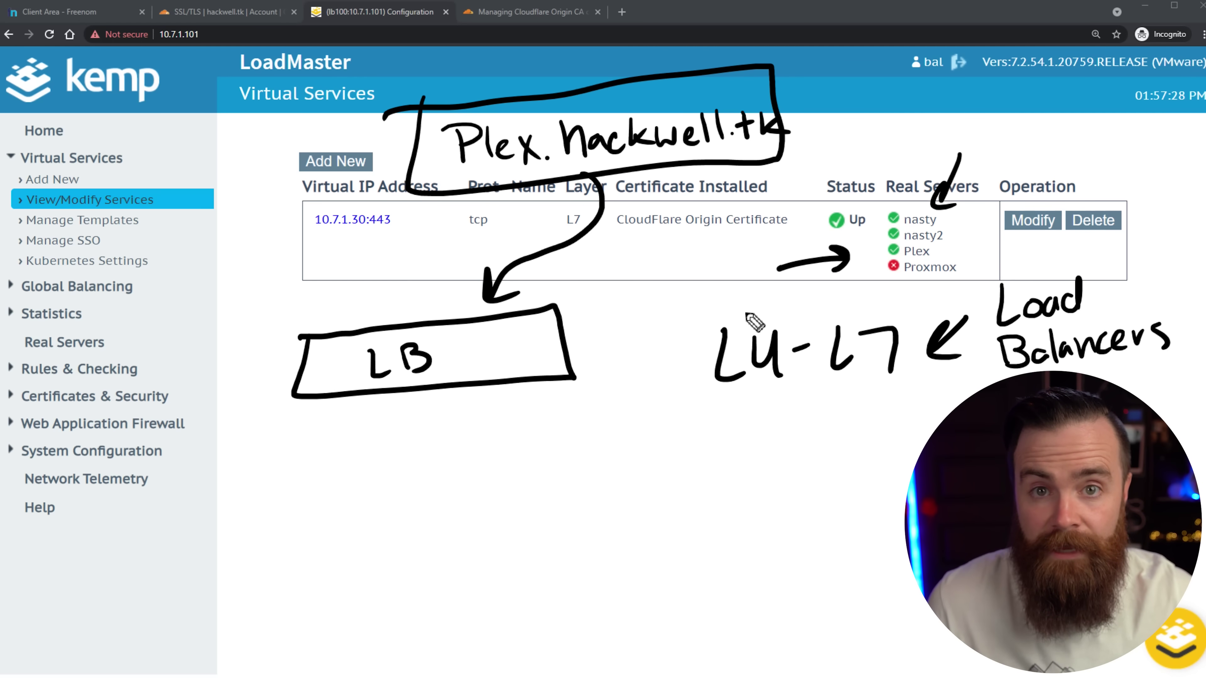
left_click_drag(494, 420, 611, 529)
mouse_move(652, 480)
left_mouse_down()
mouse_move(651, 520)
mouse_move(684, 494)
mouse_move(731, 514)
mouse_move(810, 507)
left_mouse_up()
left_click(697, 512)
left_click(743, 511)
left_click_drag(830, 476, 828, 505)
left_click(852, 475)
left_click(860, 502)
mouse_move(877, 475)
left_mouse_down()
mouse_move(883, 502)
mouse_move(933, 499)
left_mouse_up()
mouse_move(943, 470)
left_mouse_down()
mouse_move(969, 479)
mouse_move(958, 502)
left_mouse_up()
left_click_drag(982, 475, 1032, 481)
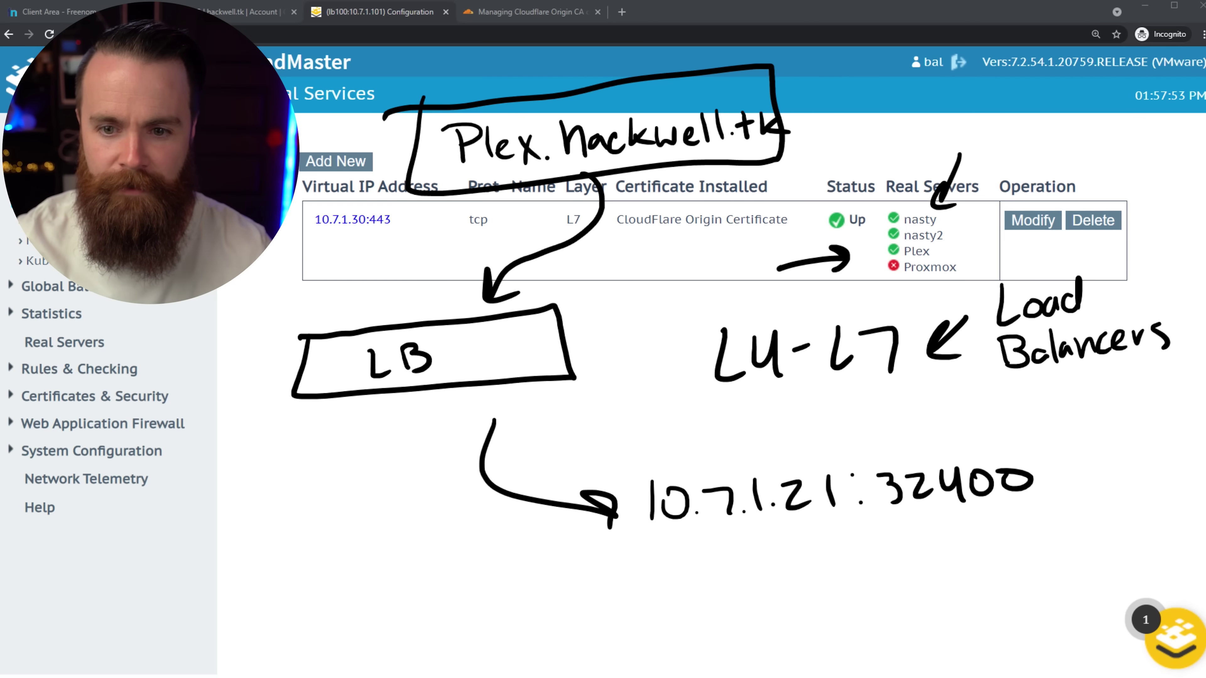
key("Escape")
Switch to the Cloudflare tab and open DNS management for hackwell.tk.
left_click(225, 17)
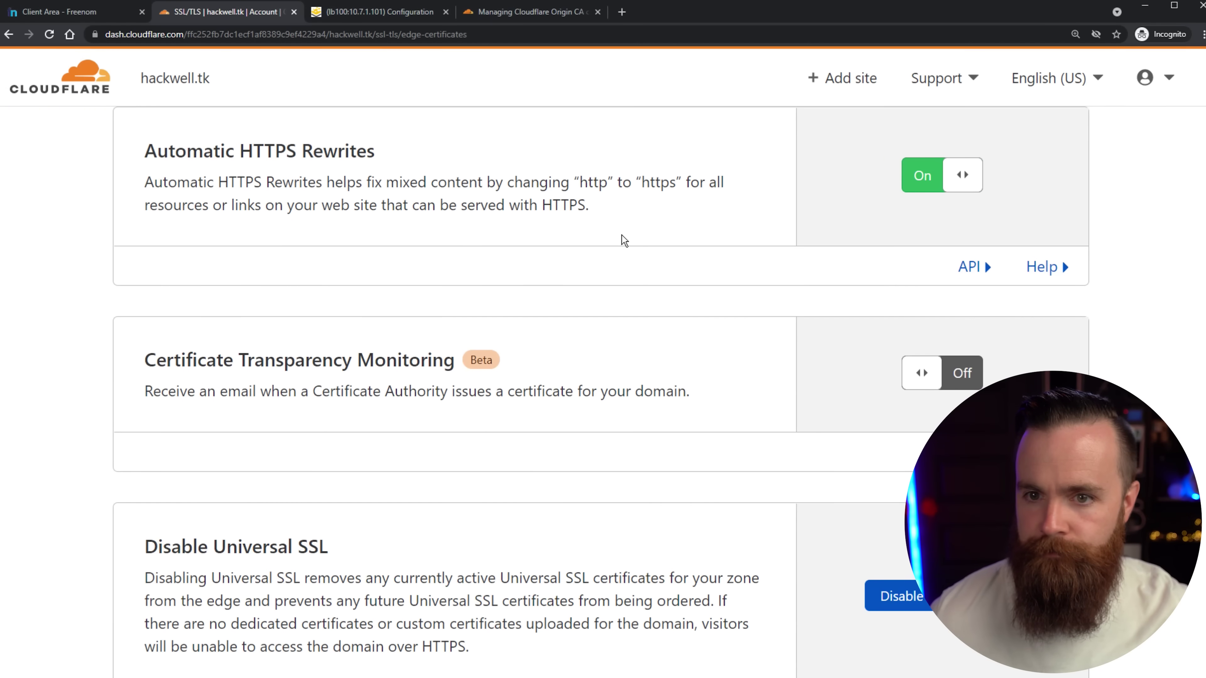
scroll(651, 253, "up", 10)
scroll(702, 255, "up", 10)
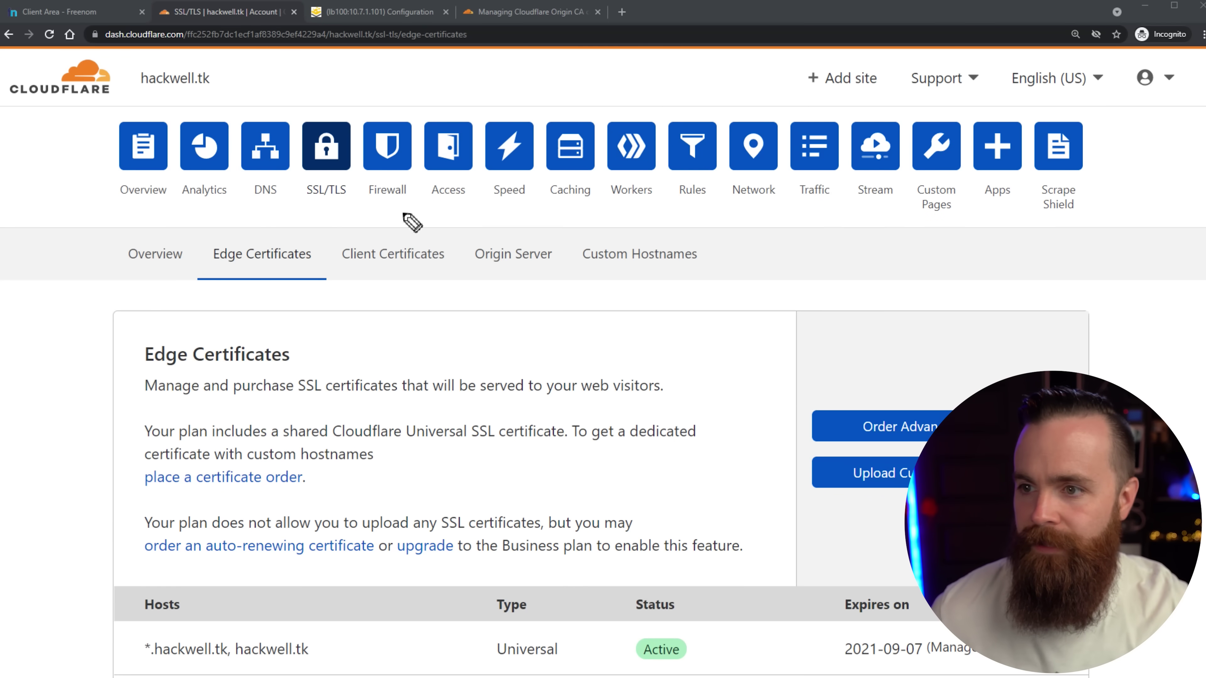
left_click_drag(300, 67, 315, 114)
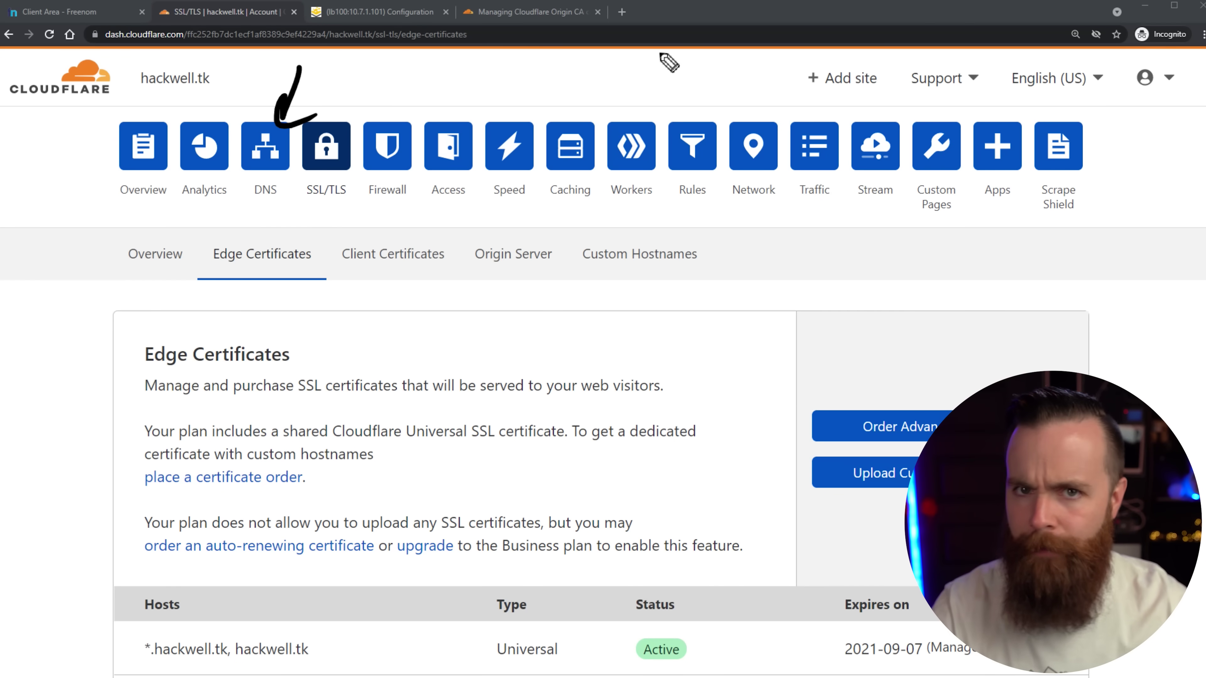
left_click(267, 157)
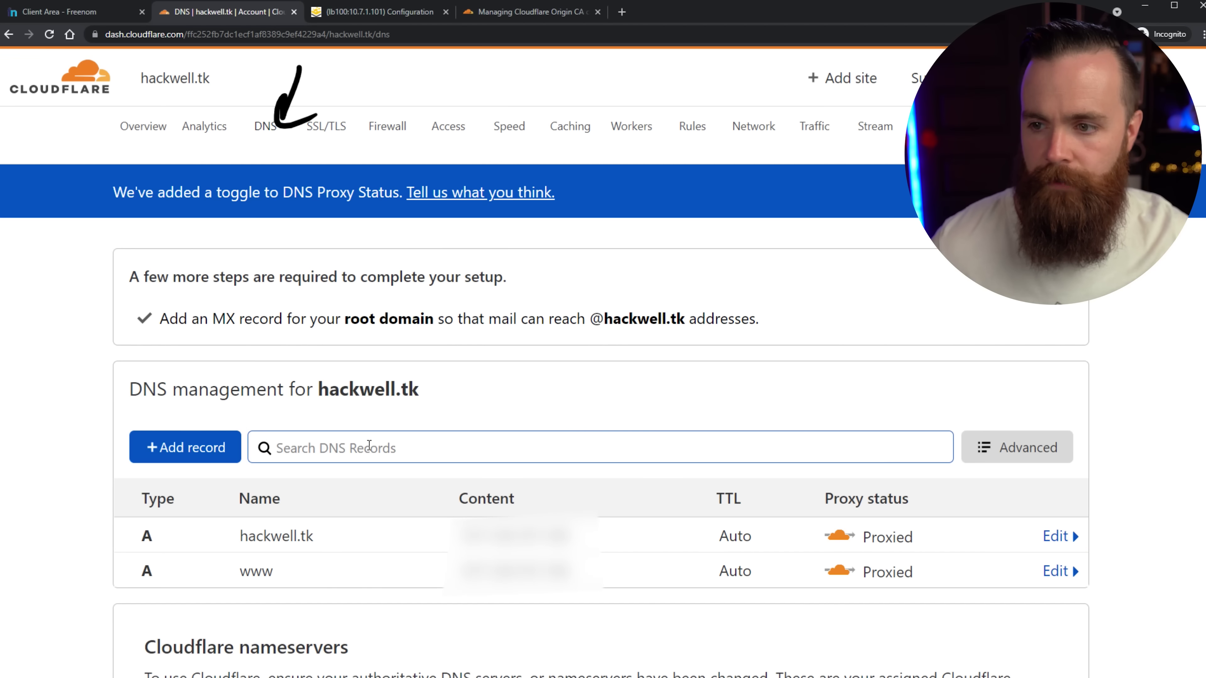
Add a DNS record named plex with the public IP pasted as its IPv4 address.
left_click(171, 449)
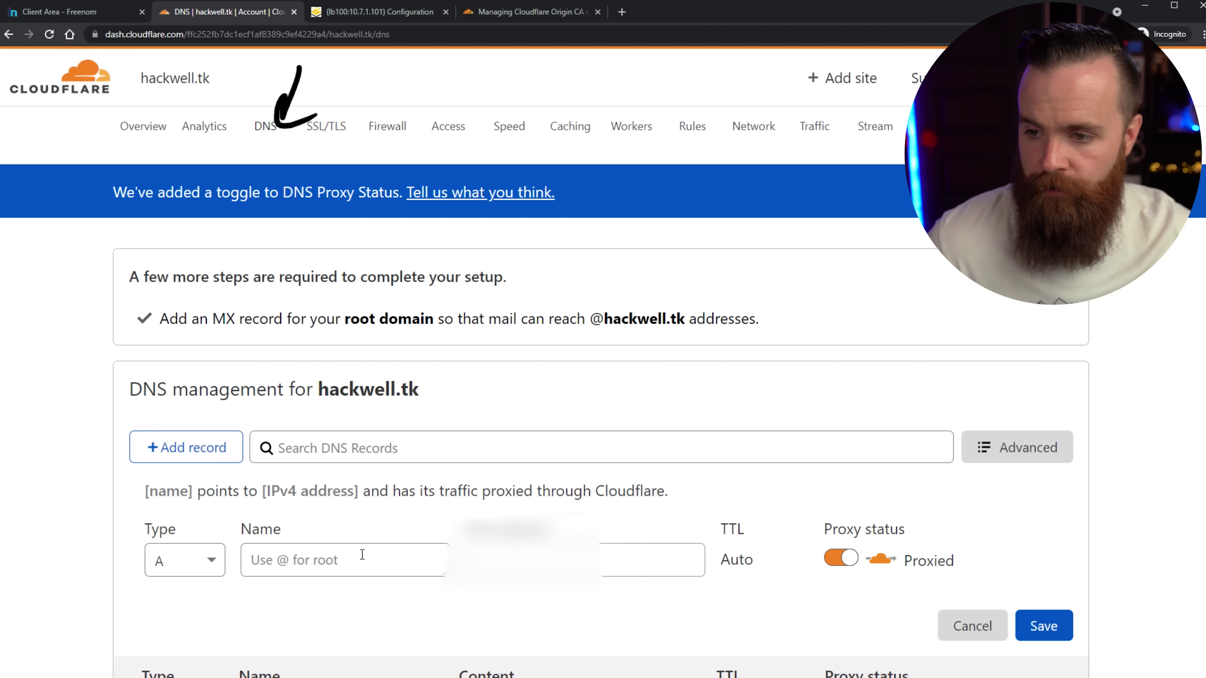
type("plex")
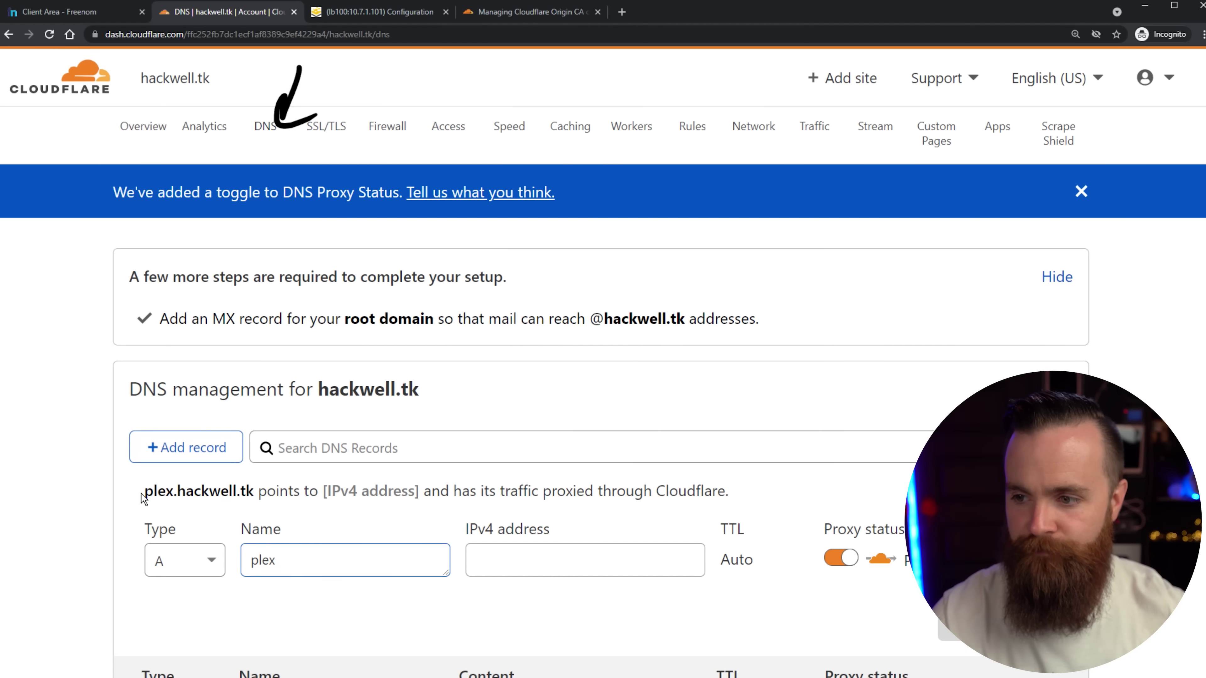
left_click_drag(142, 494, 247, 497)
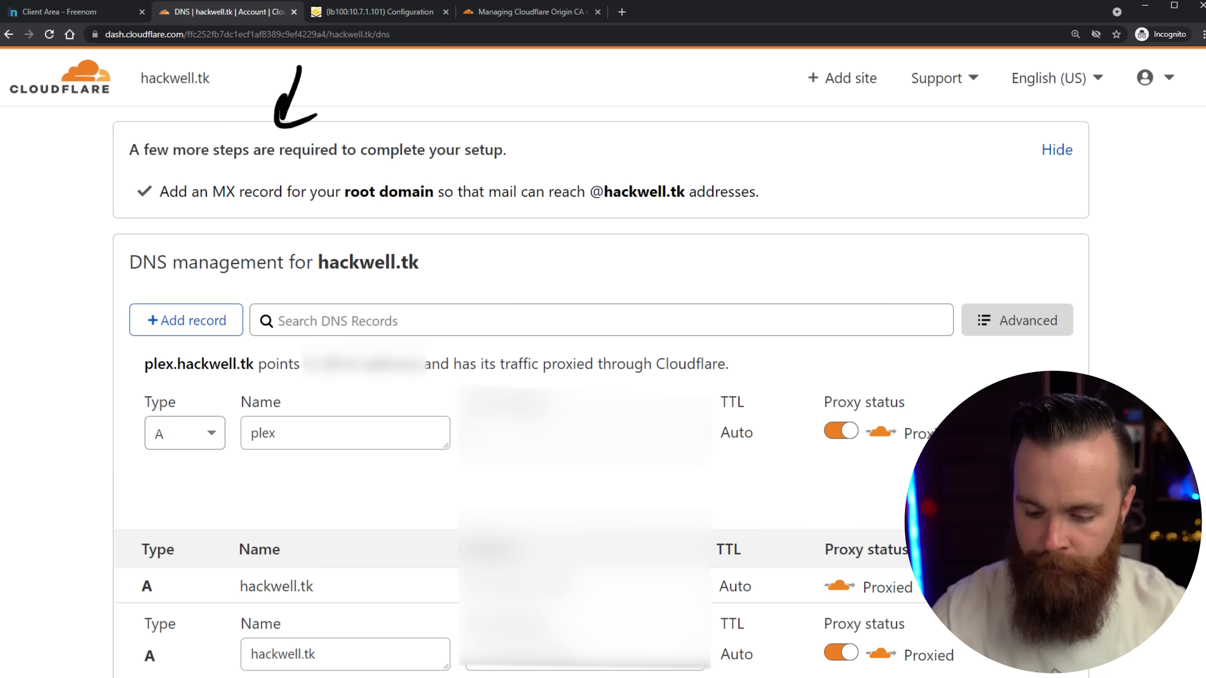
key("ctrl+v")
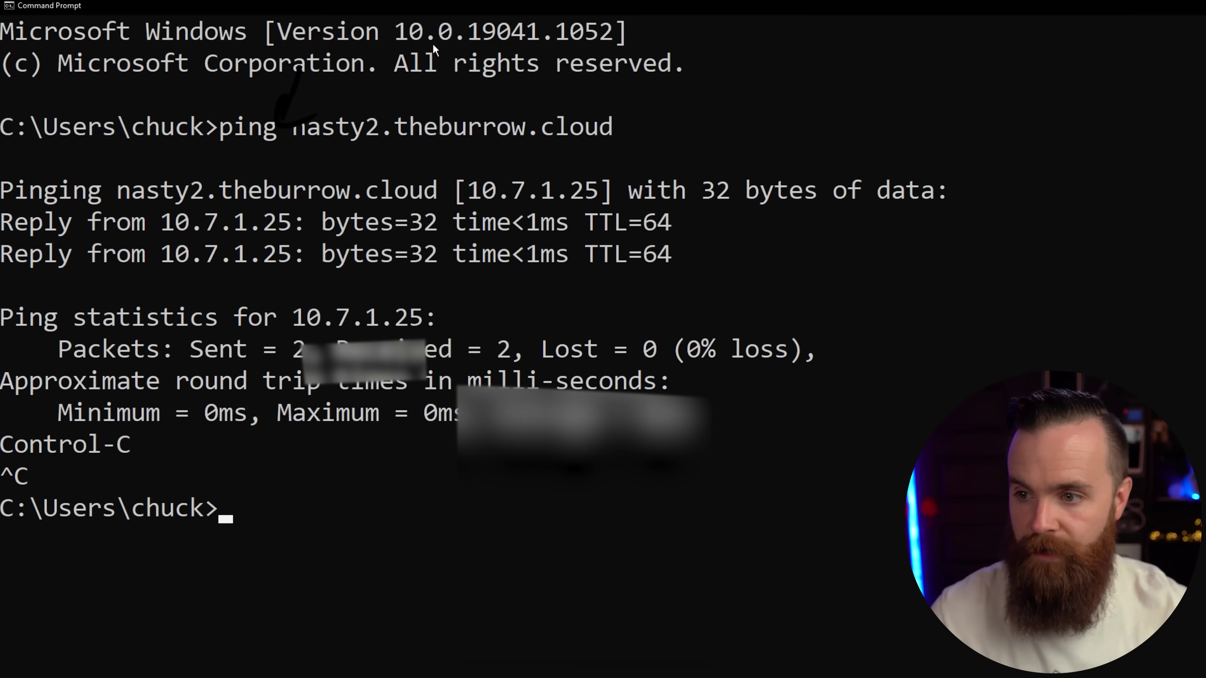
Ping plex.hackwell.tk in Command Prompt to confirm it resolves to 172.67.150.1, then stop it.
left_click_drag(542, 13, 553, 57)
type("ping")
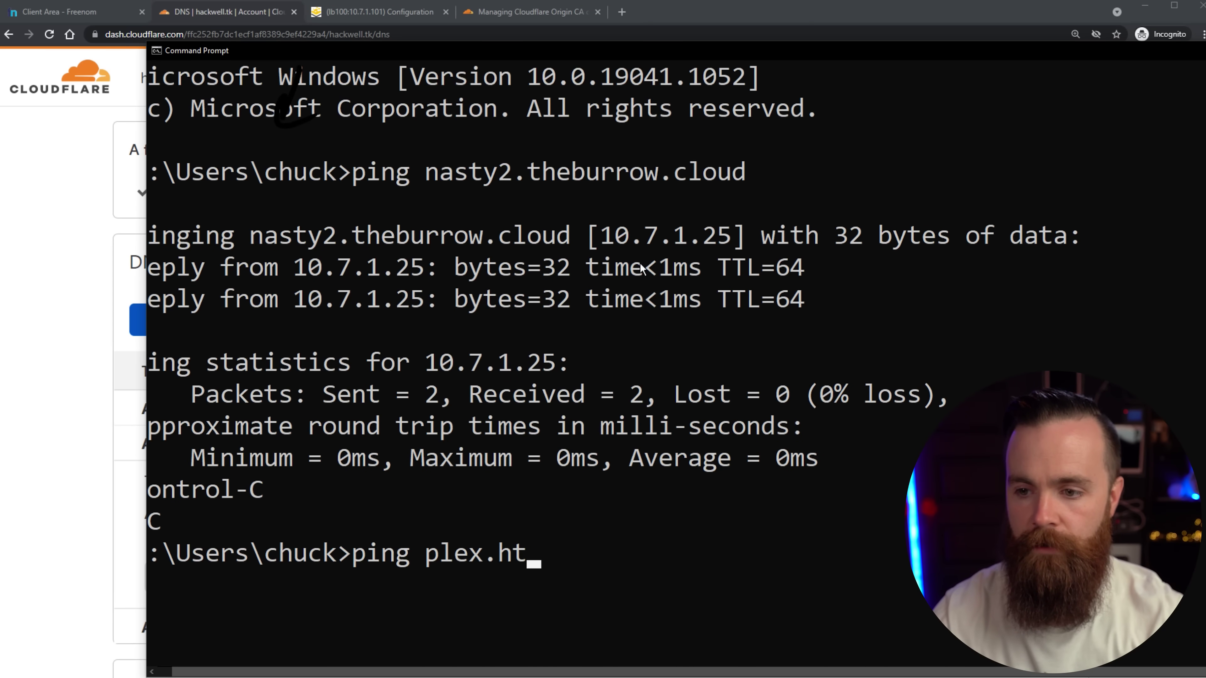
type(" plex.hackwell.tk")
key("Return")
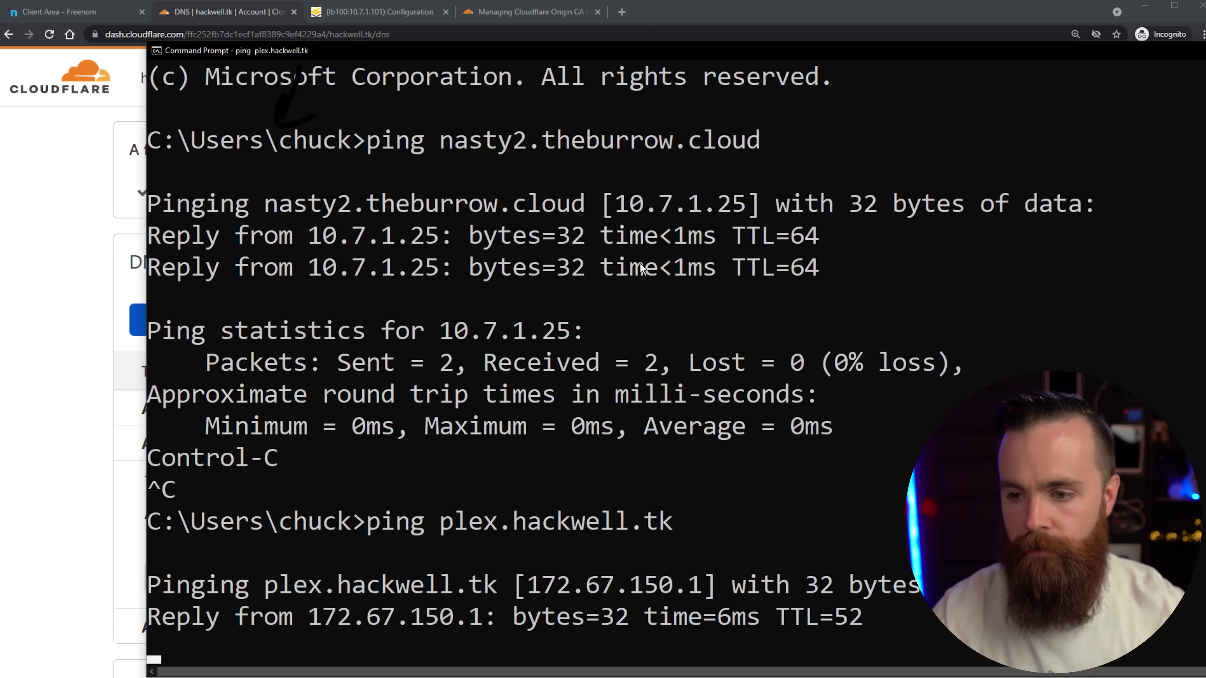
key("ctrl+c")
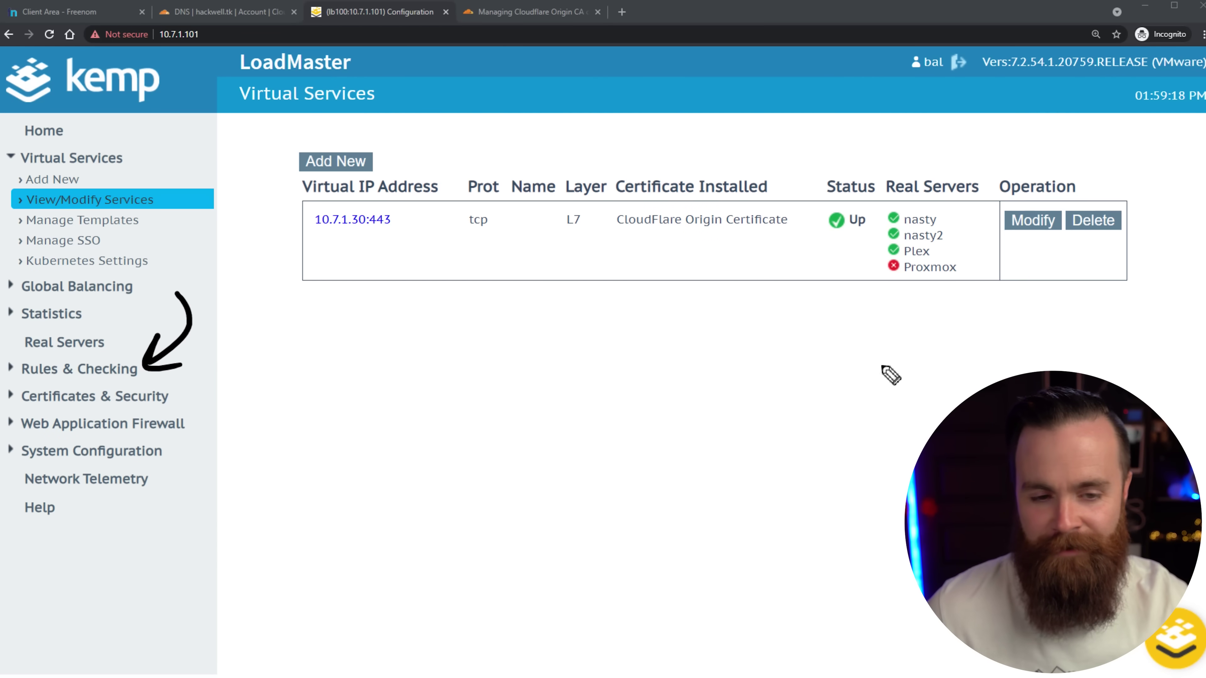
Create content rule Plex matching header host against ^plex.hackwell.tk with Ignore Case.
left_click(64, 371)
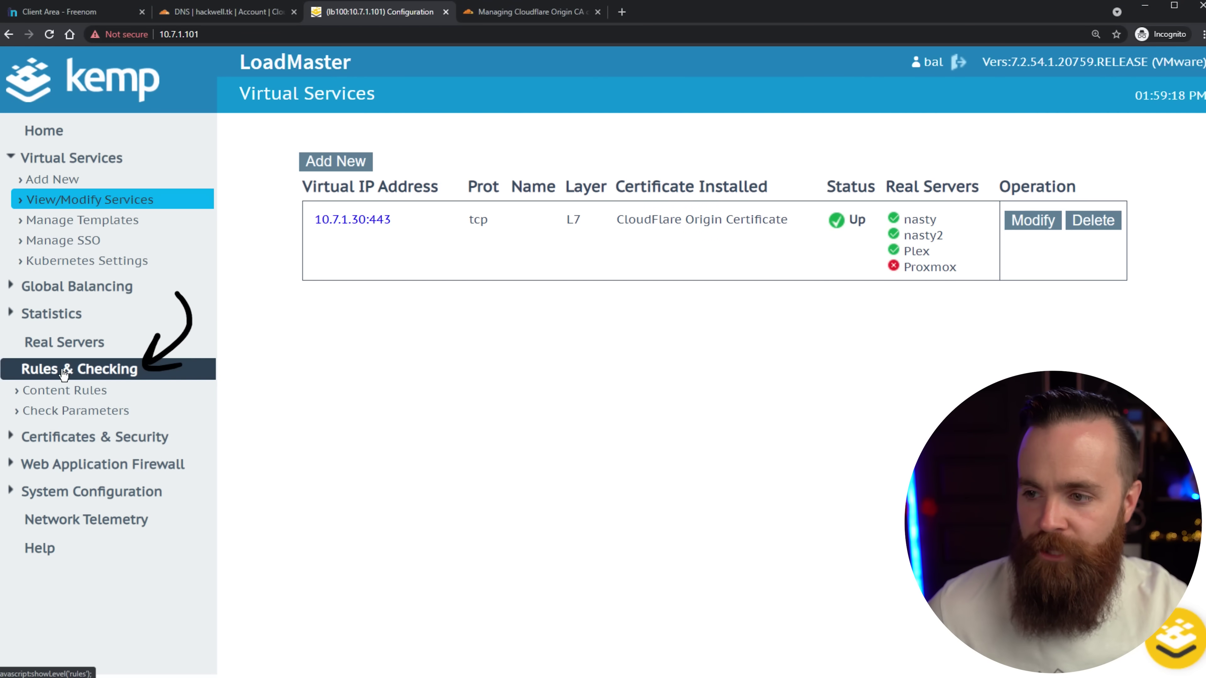
left_click(92, 394)
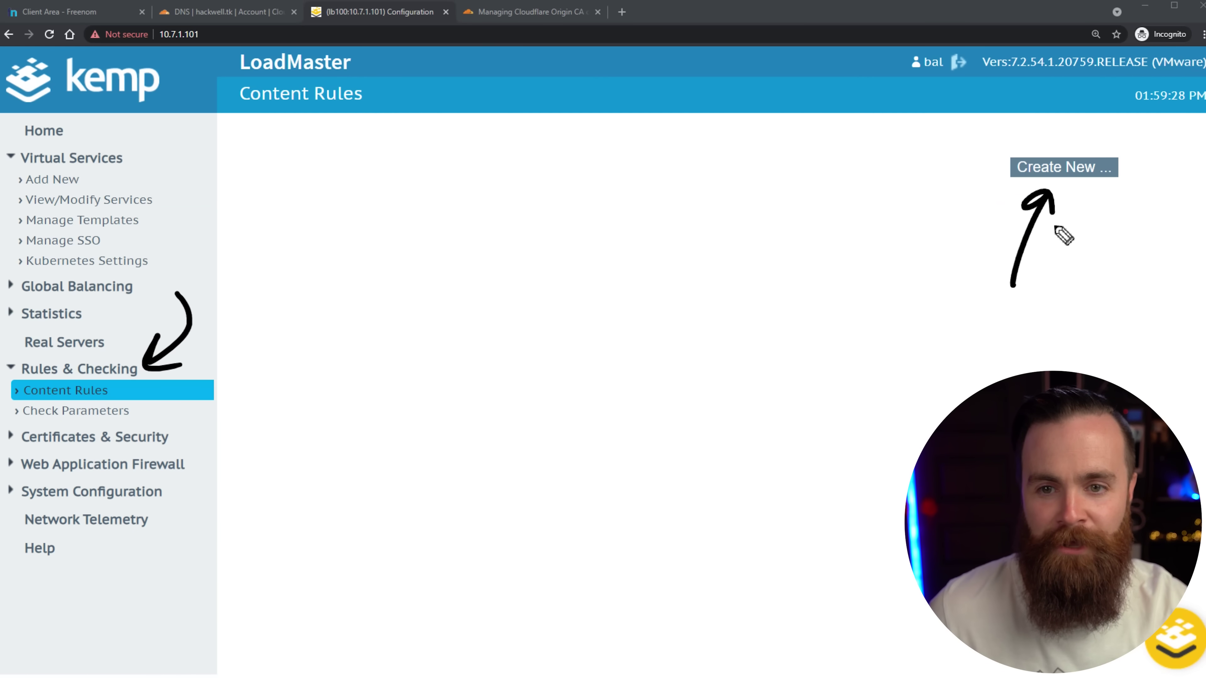
left_click(1064, 167)
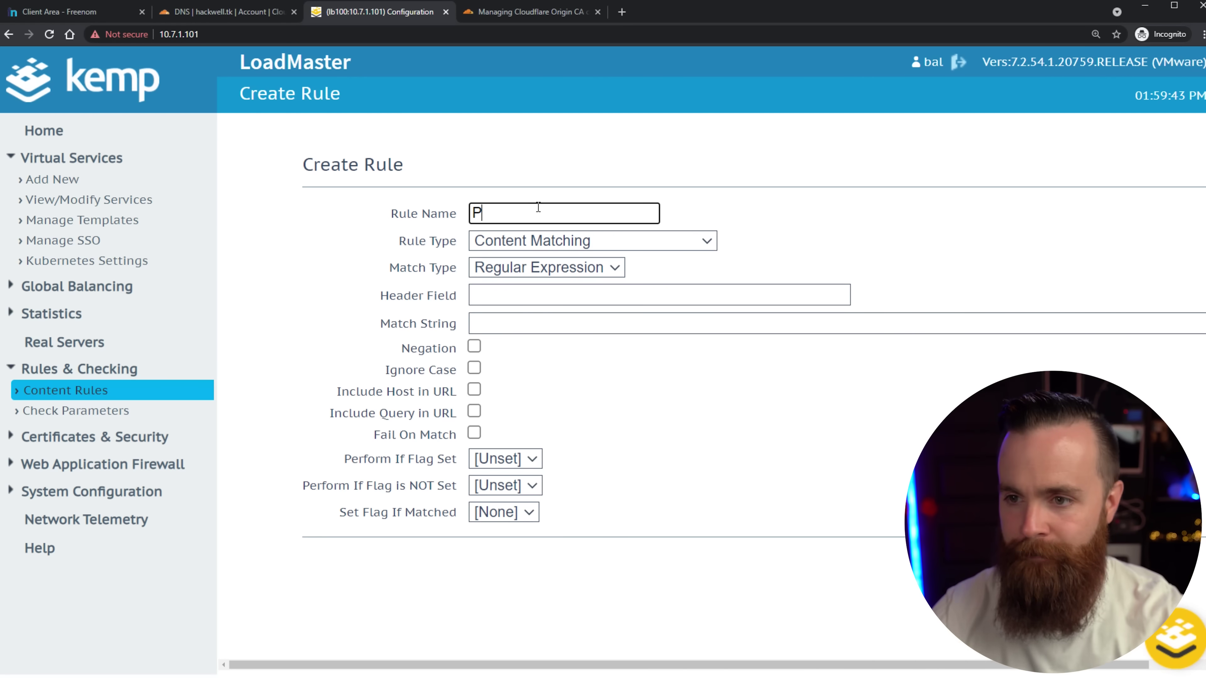
left_click(495, 299)
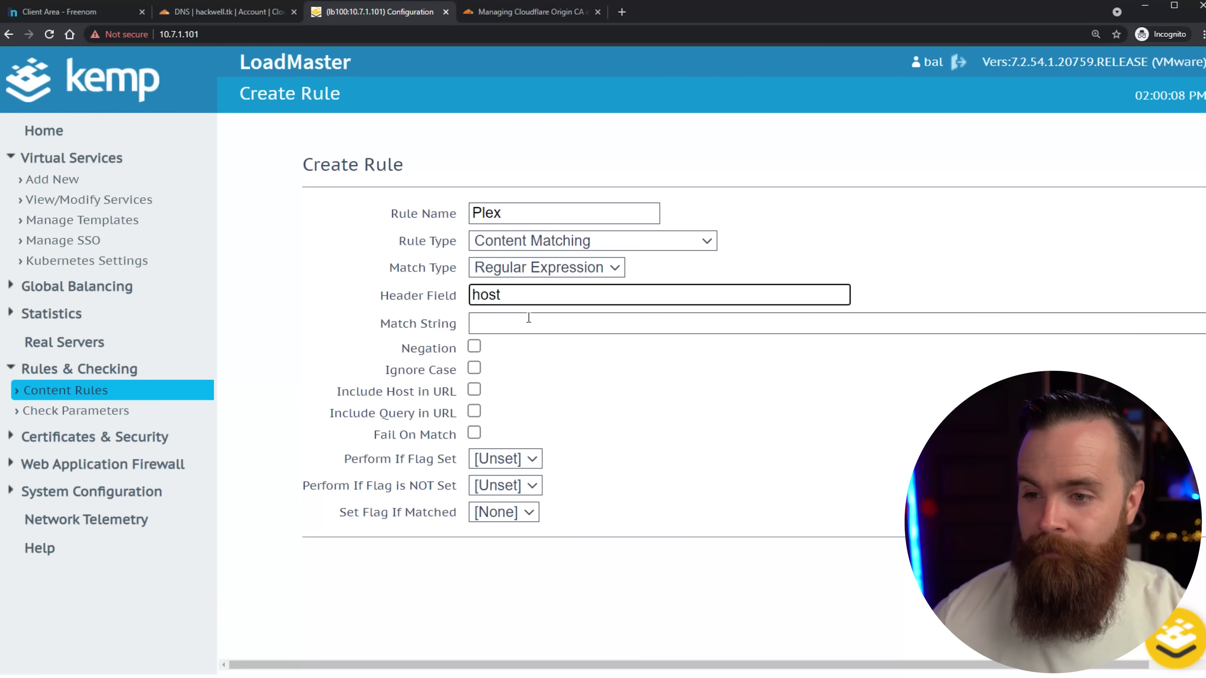
left_click(529, 318)
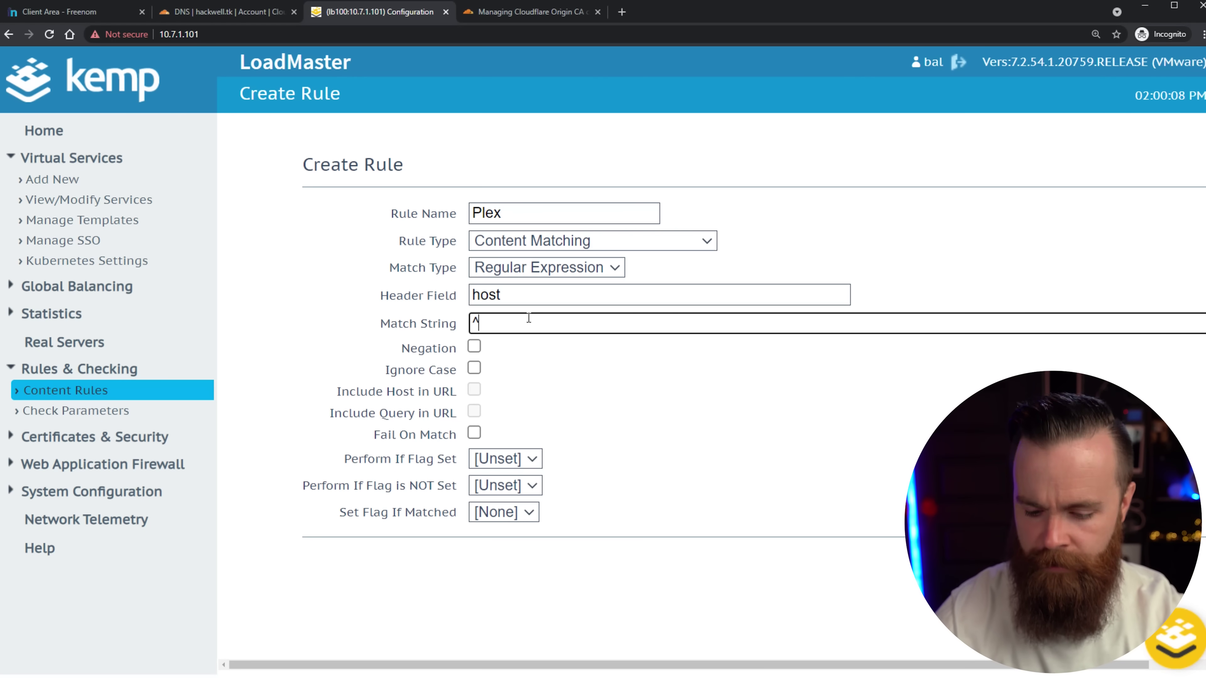
type("^plex.")
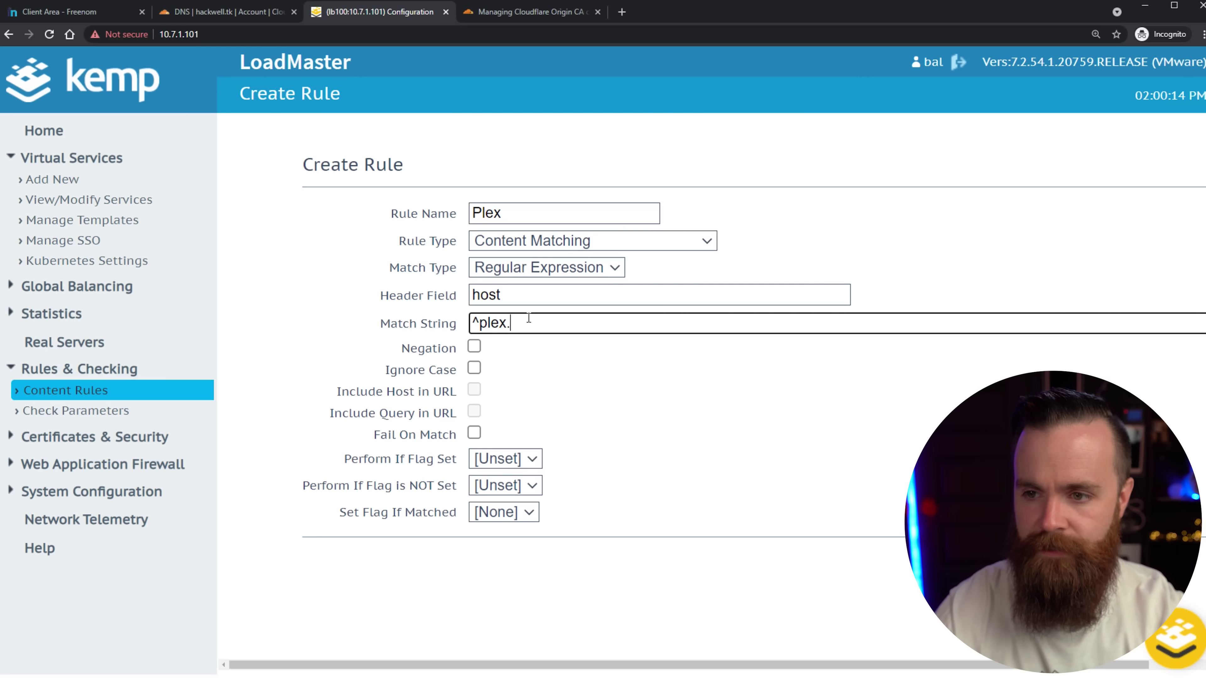
type("hackwell.tk")
left_click(476, 376)
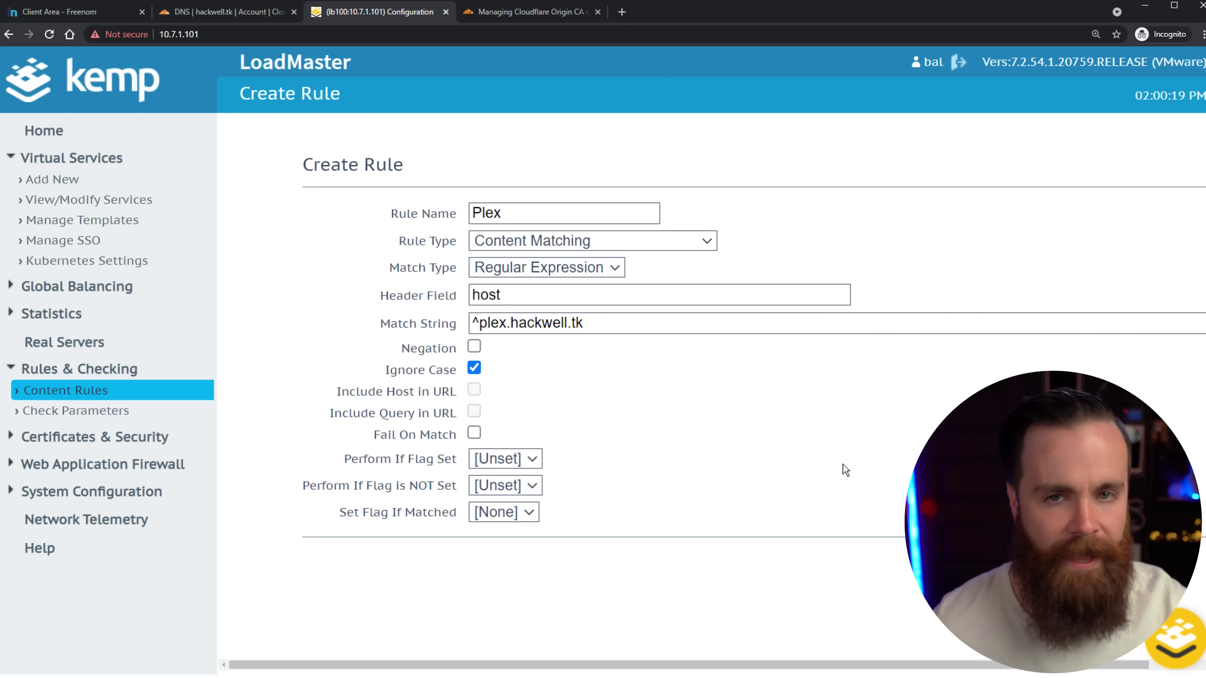
left_click(1100, 556)
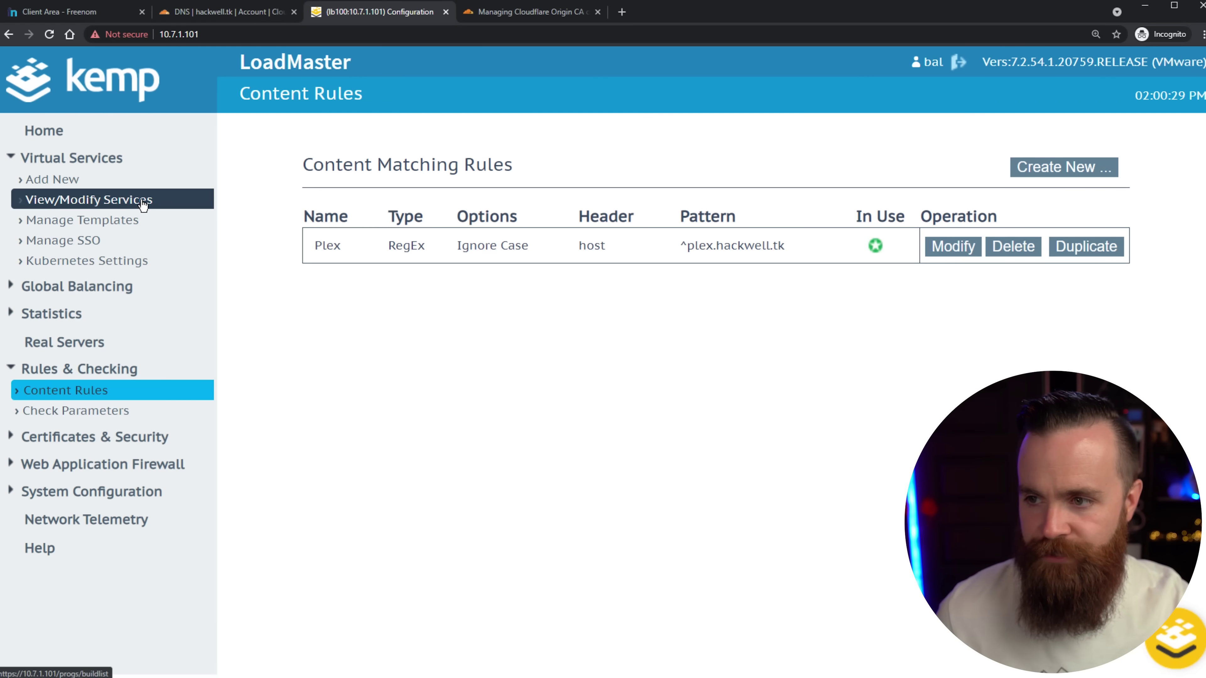
left_click(128, 203)
Enable content switching on the 10.7.1.30:443 virtual service.
left_click(1042, 331)
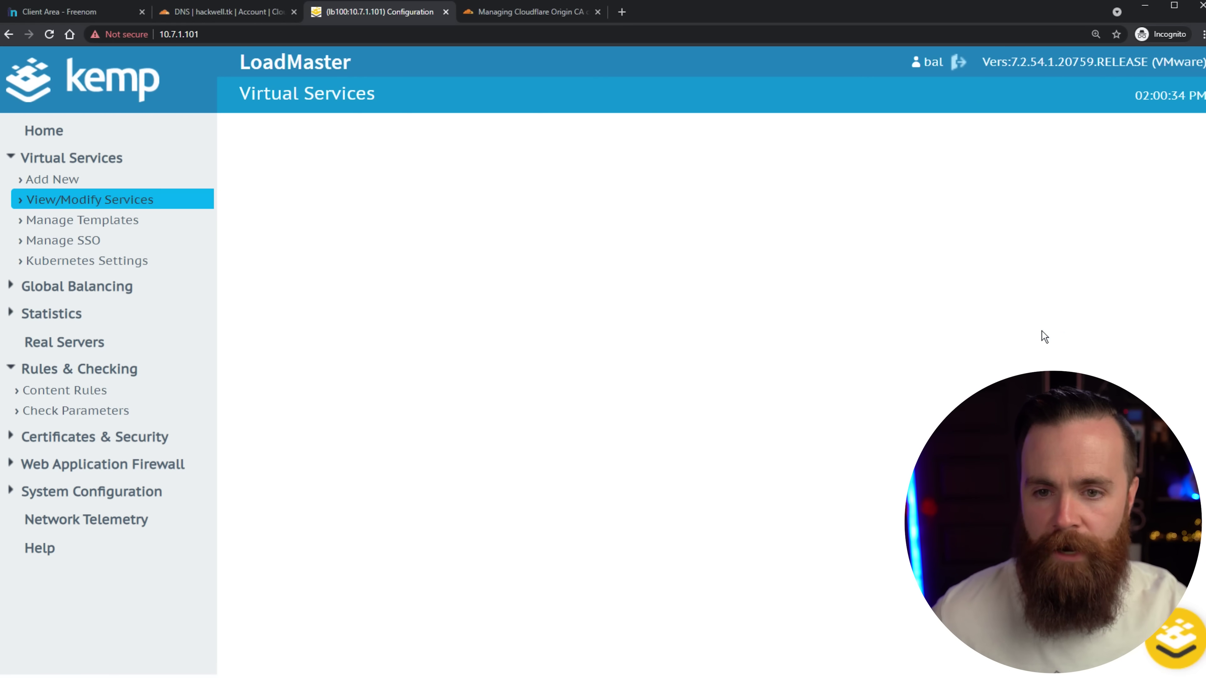
mouse_move(281, 592)
left_mouse_down()
mouse_move(390, 523)
mouse_move(382, 539)
left_mouse_up()
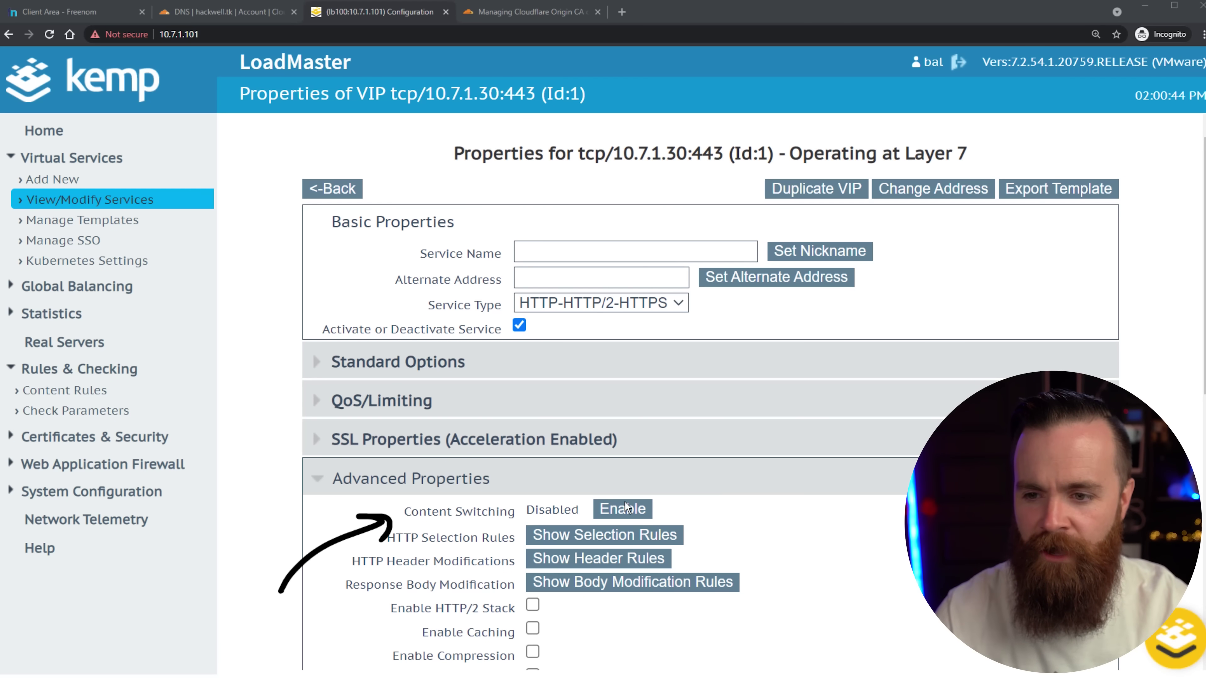
left_click(624, 511)
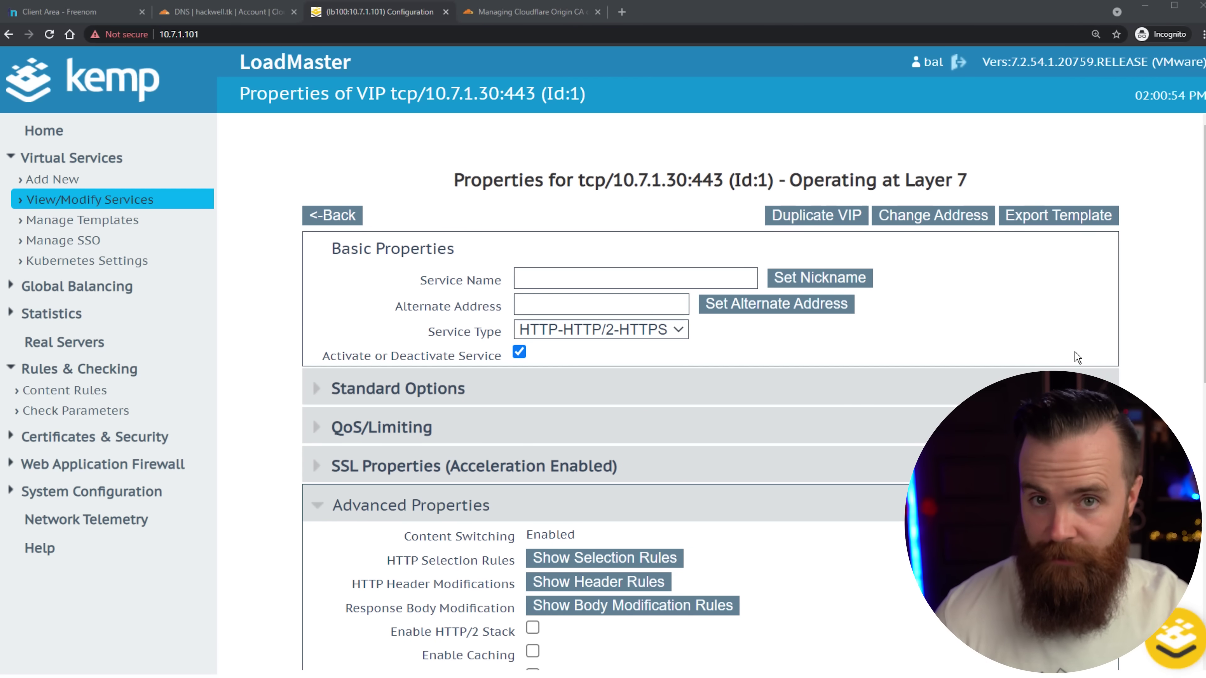
scroll(1082, 351, "down", 3)
scroll(1085, 356, "down", 7)
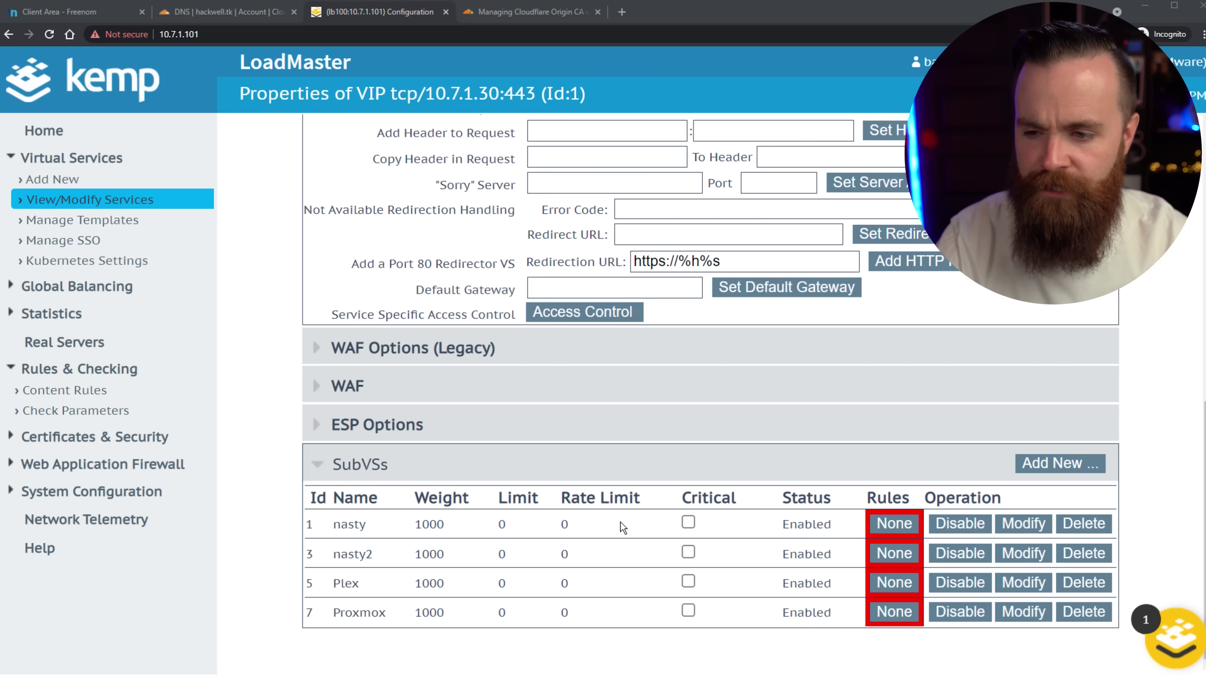
Assign the Plex content rule to the Plex subVS.
left_click(895, 583)
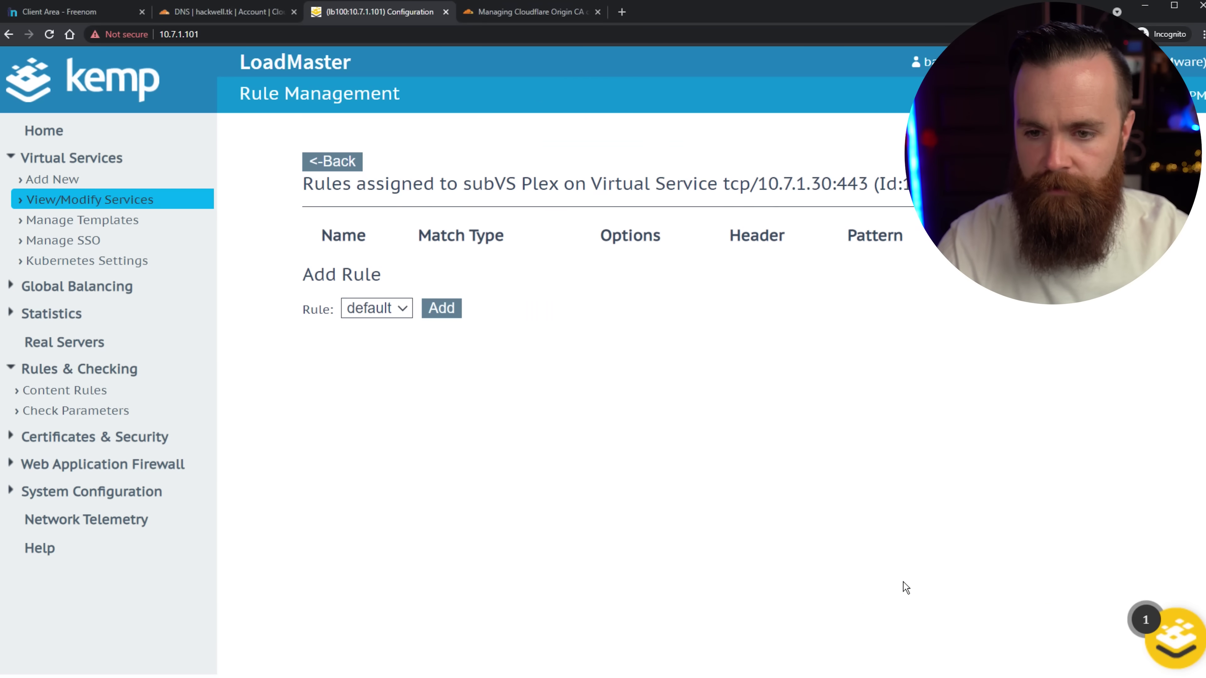
left_click(384, 313)
left_click(367, 330)
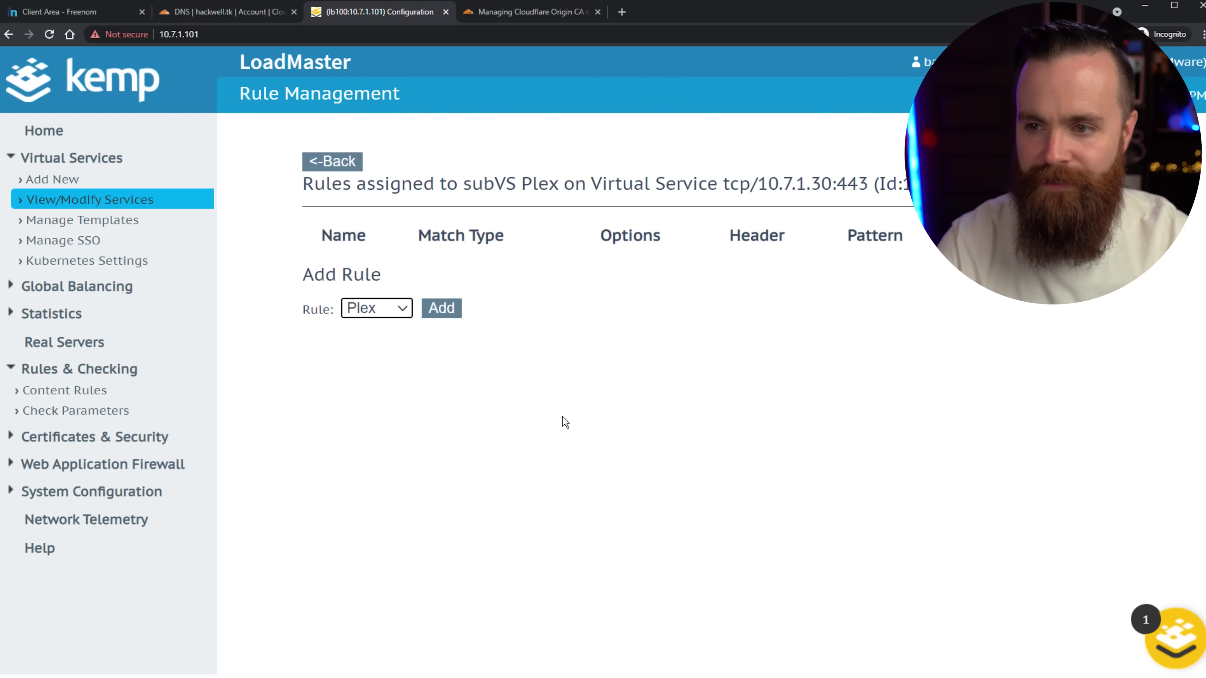
left_click(444, 308)
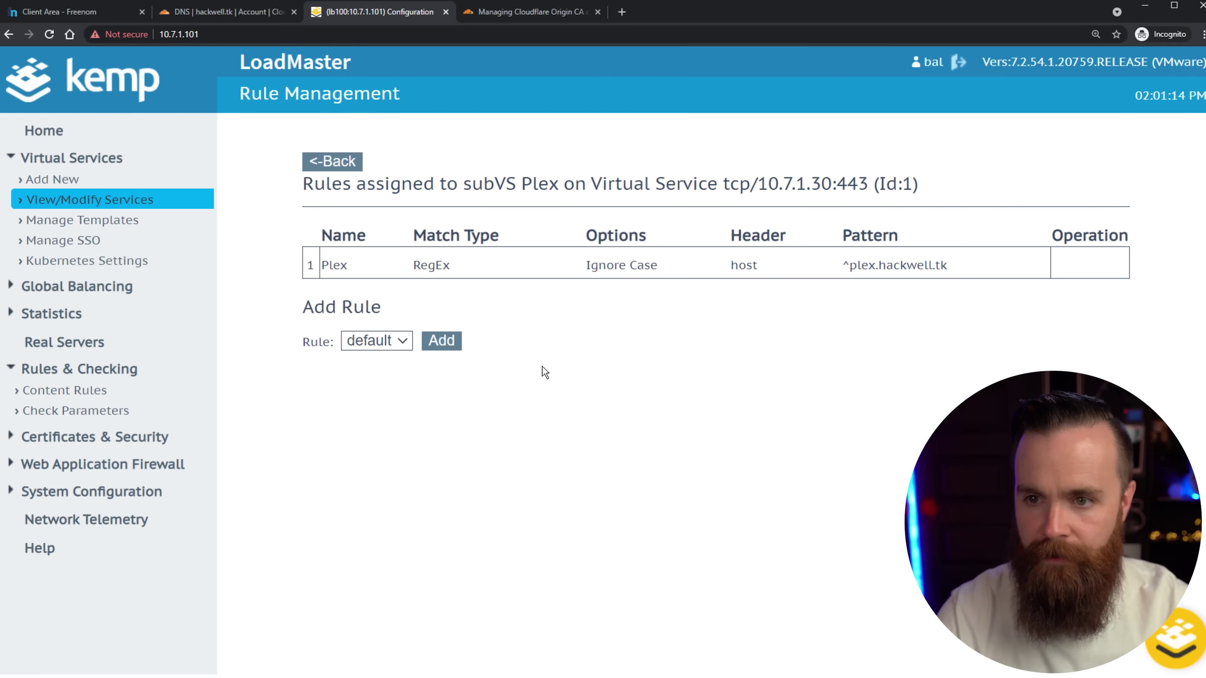
left_click(338, 159)
scroll(893, 369, "down", 10)
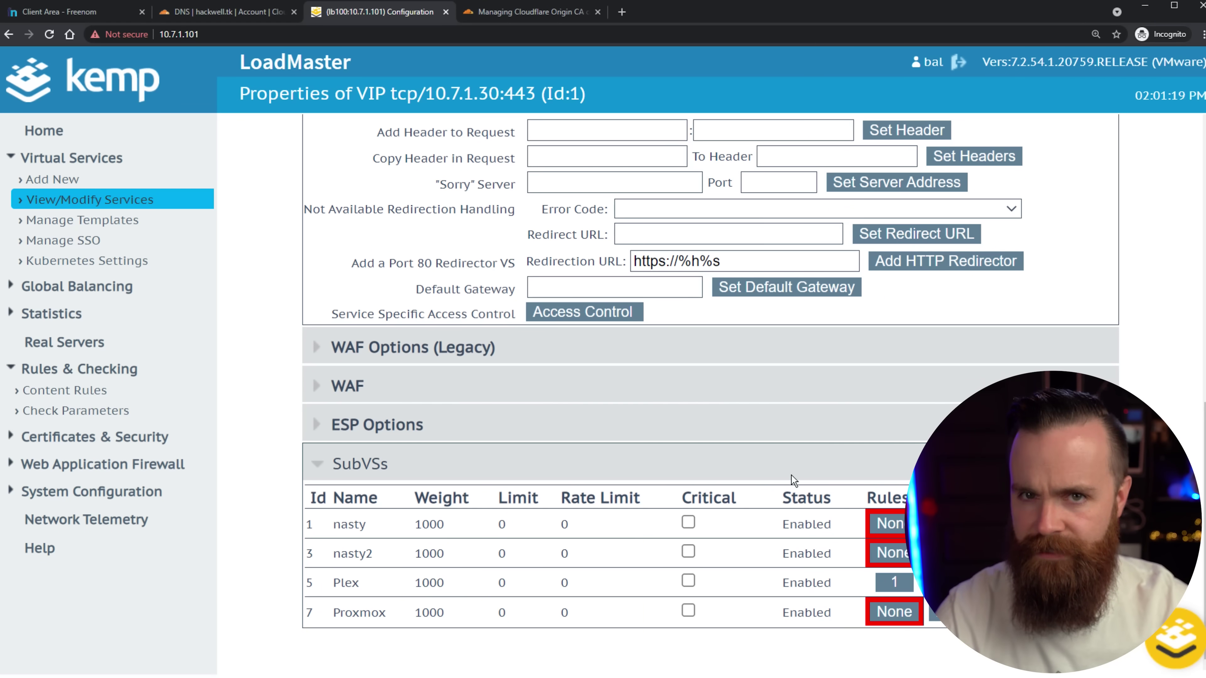
left_click(622, 12)
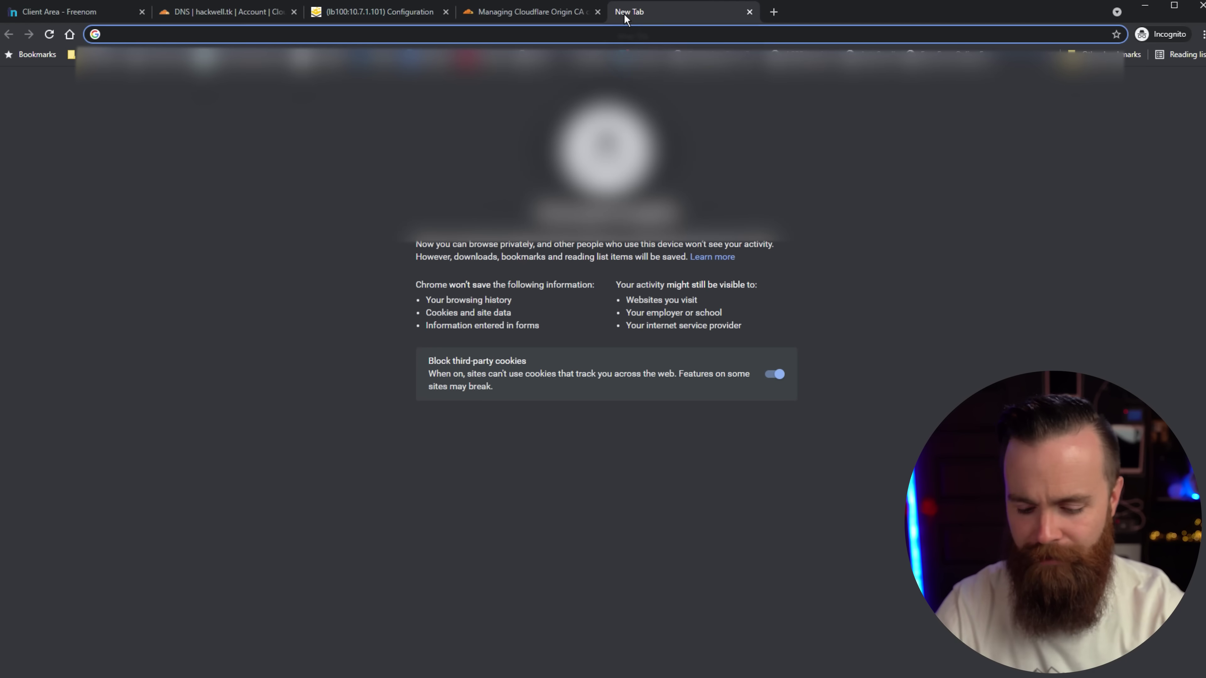
Load plex.hackwell.tk and sign in with email to reach the Blockbuster server's libraries over HTTPS.
type("plex.")
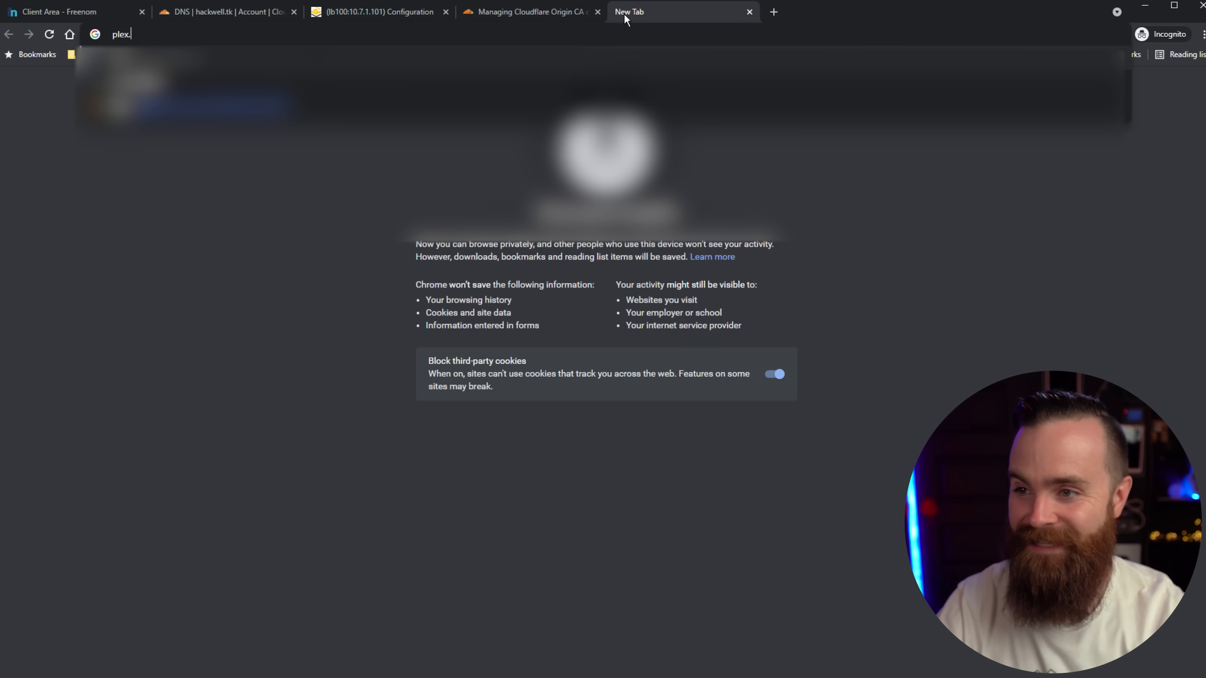
type("hacwkell.tk")
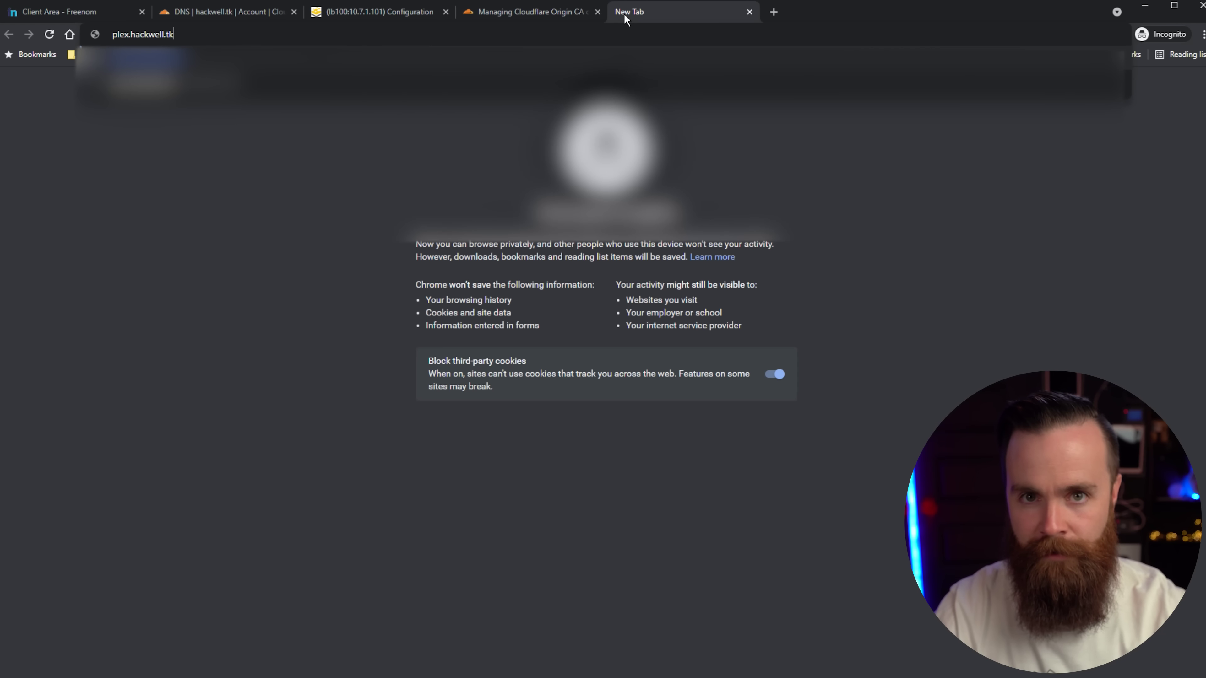
key("Return")
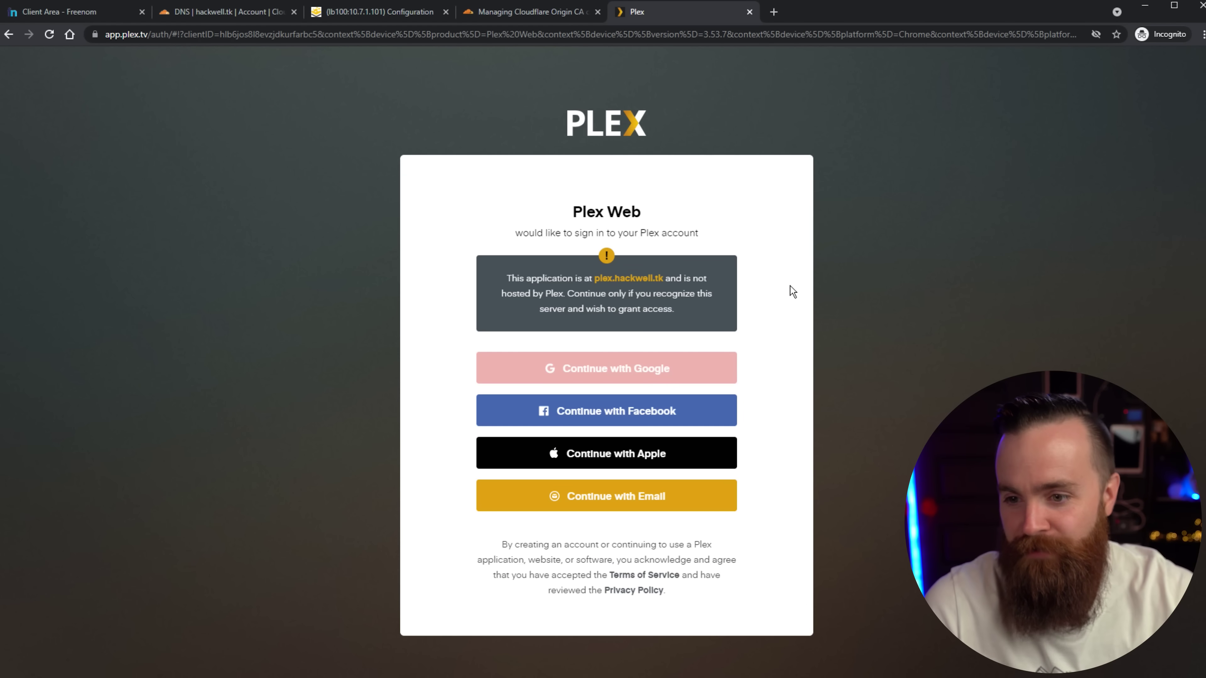
left_click(571, 503)
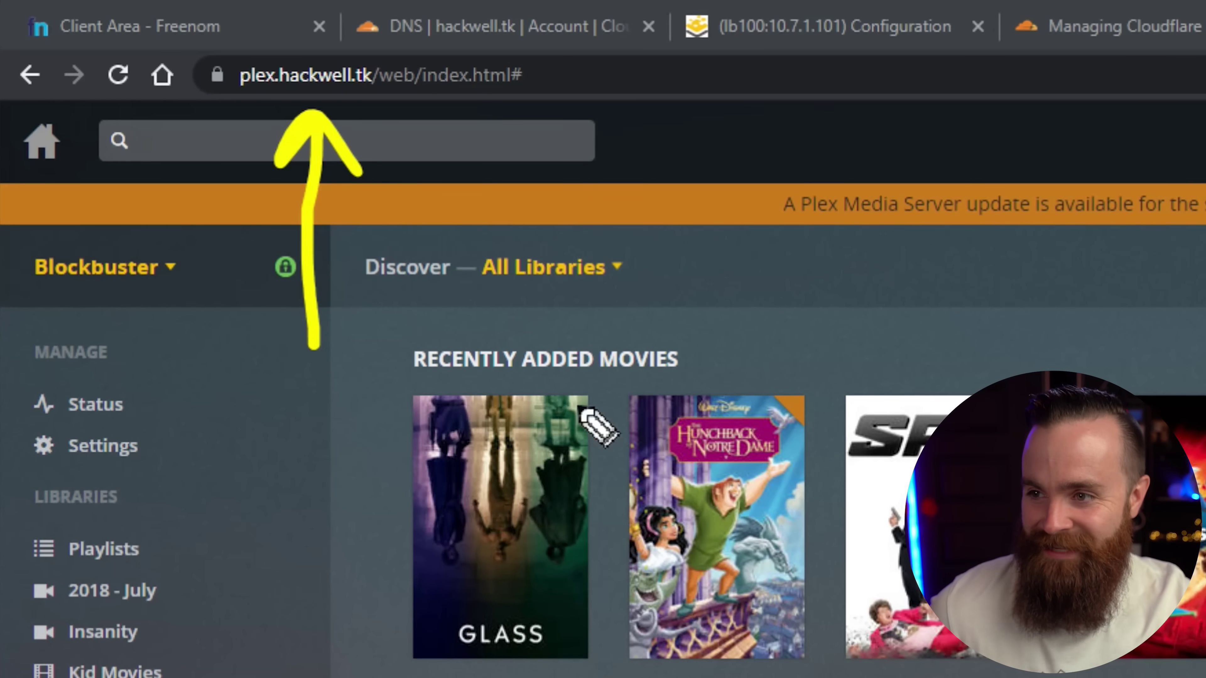
left_click_drag(236, 48, 159, 52)
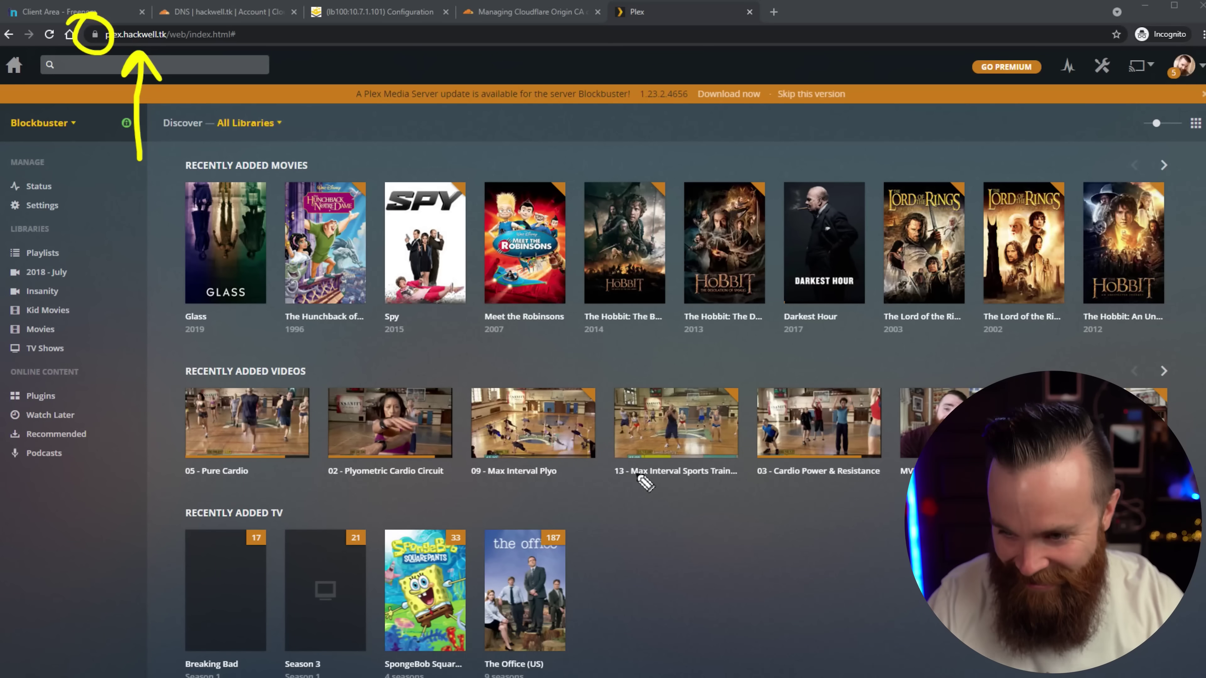
mouse_move(652, 501)
left_mouse_down()
mouse_move(713, 534)
mouse_move(721, 501)
mouse_move(725, 521)
mouse_move(820, 595)
left_mouse_up()
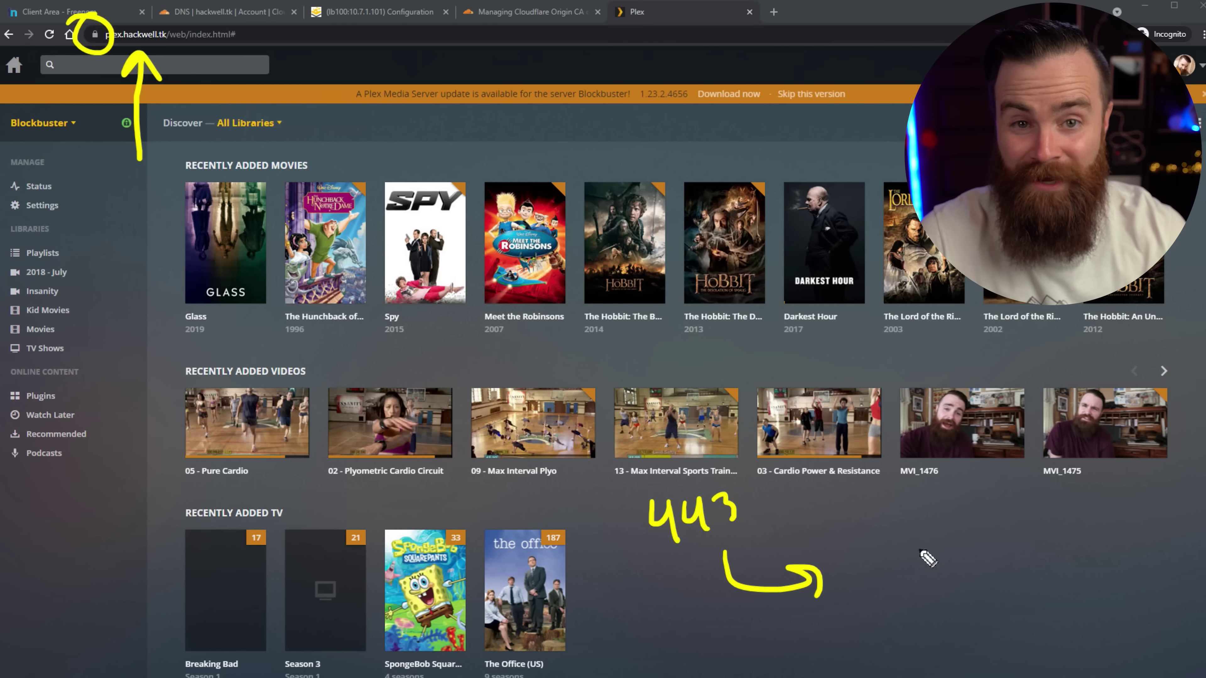
mouse_move(859, 545)
left_mouse_down()
mouse_move(887, 572)
mouse_move(839, 578)
left_mouse_up()
left_click_drag(895, 531, 917, 552)
left_click_drag(938, 531, 935, 535)
left_click_drag(973, 523, 971, 528)
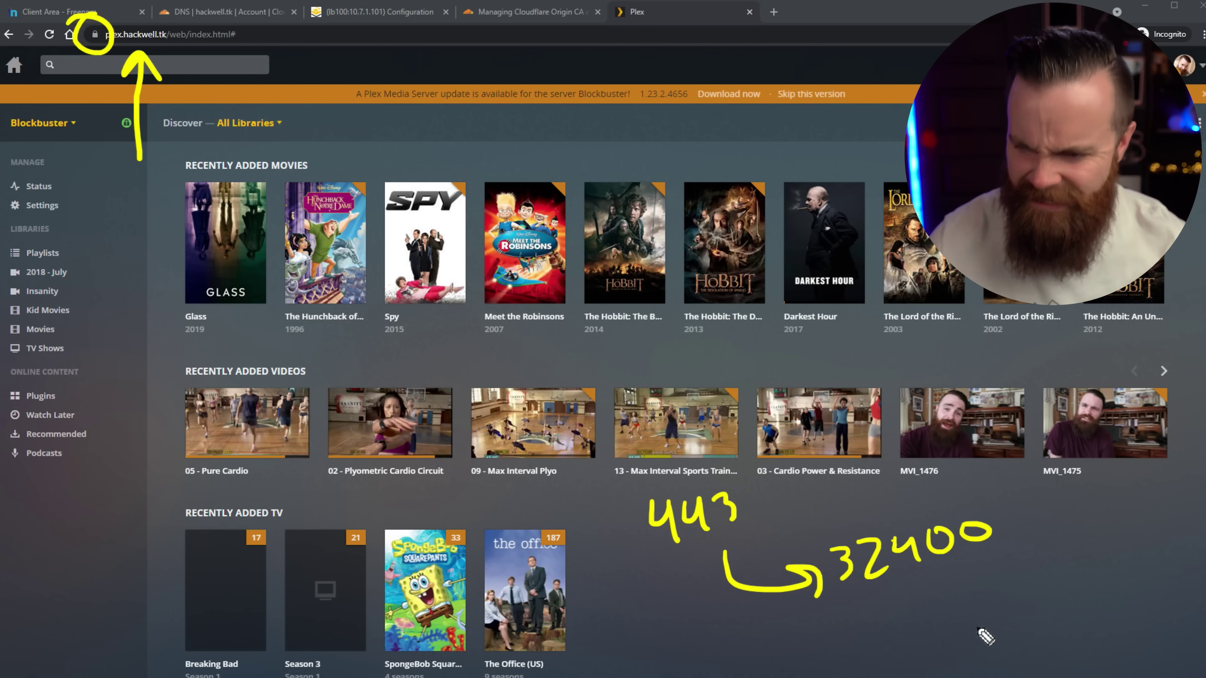
key("Escape")
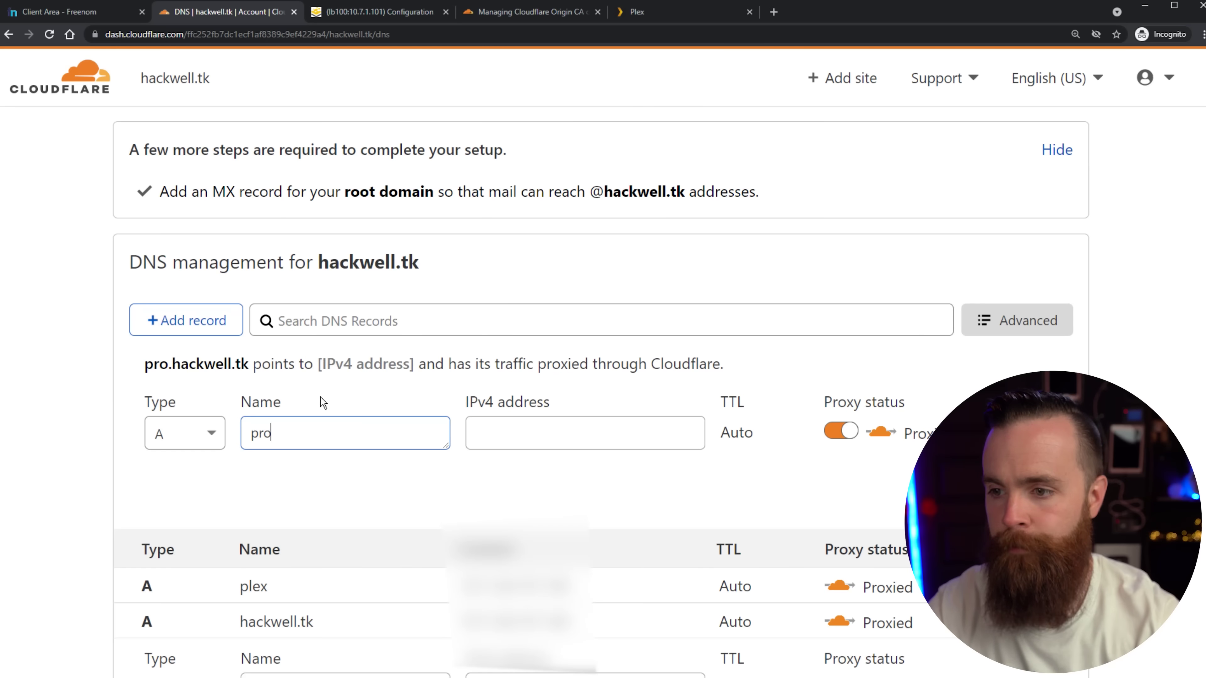
Add proxied A records proxmox, esxi and web with the pasted server IP, then begin a nasty2 record.
type("xmox")
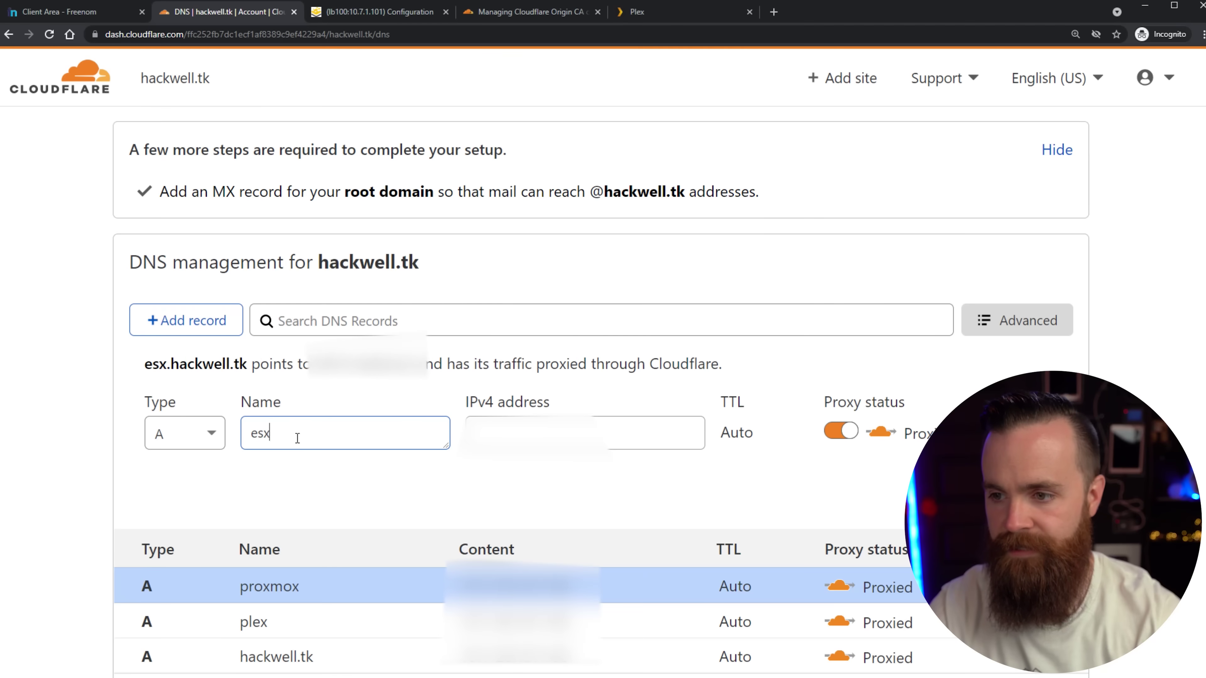
type("i")
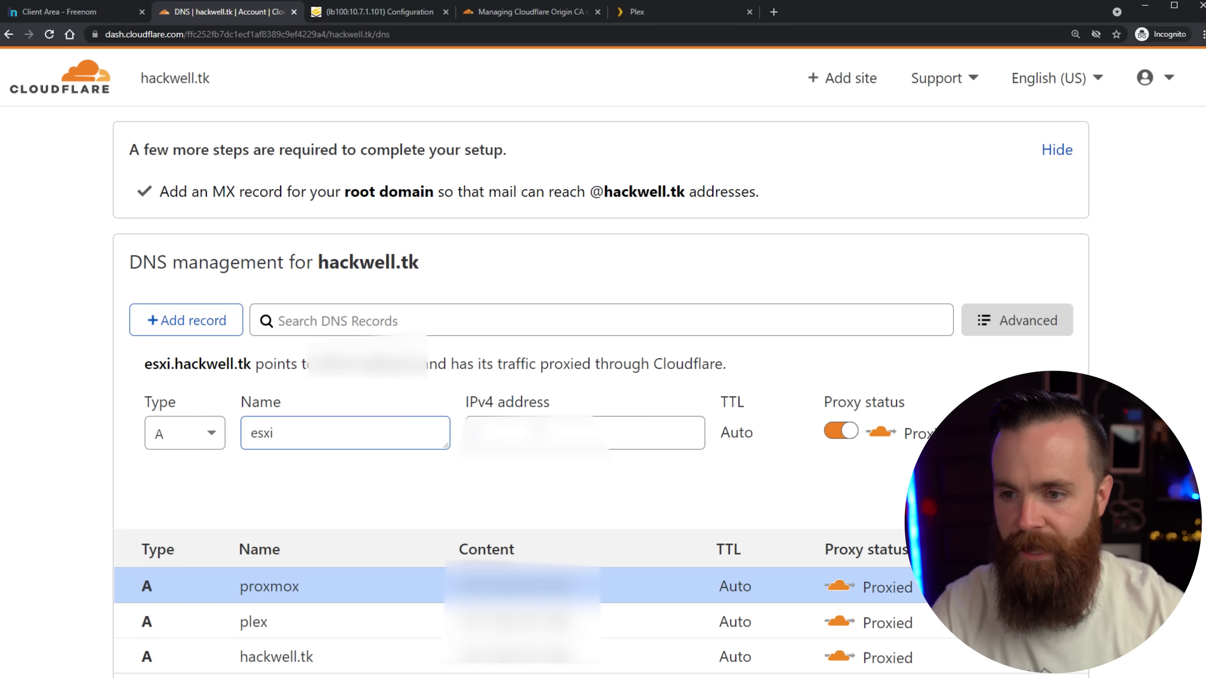
key("Tab")
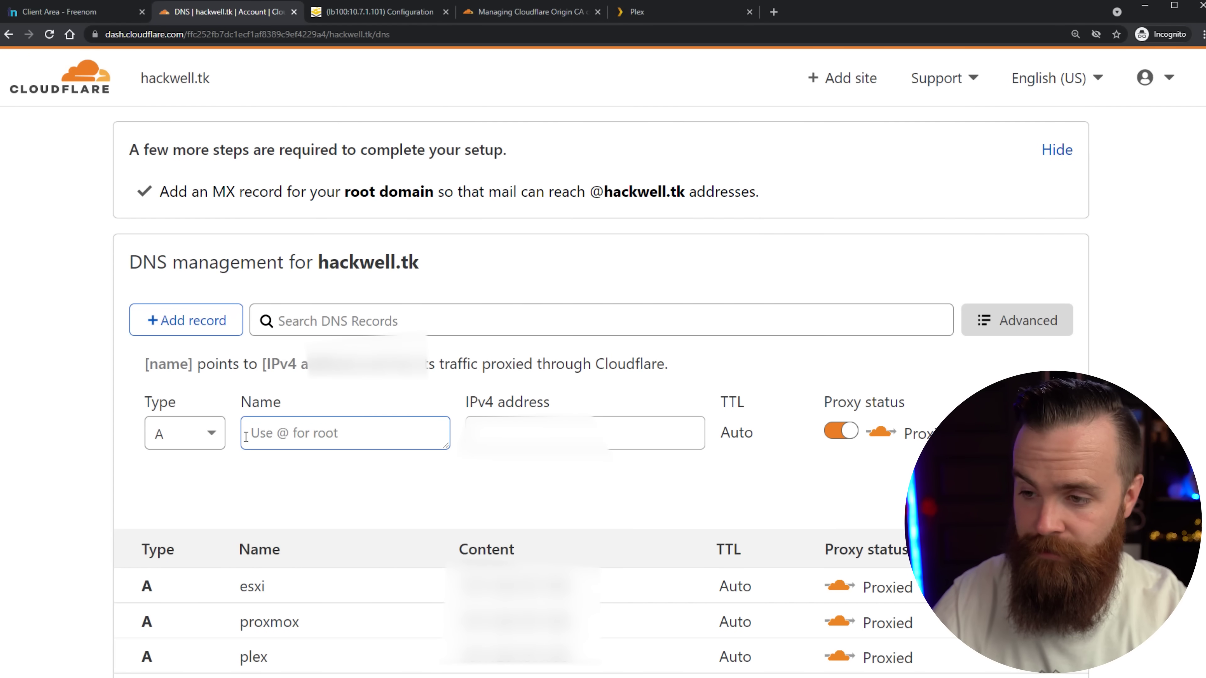
type("web")
left_click(654, 434)
key("ctrl+v")
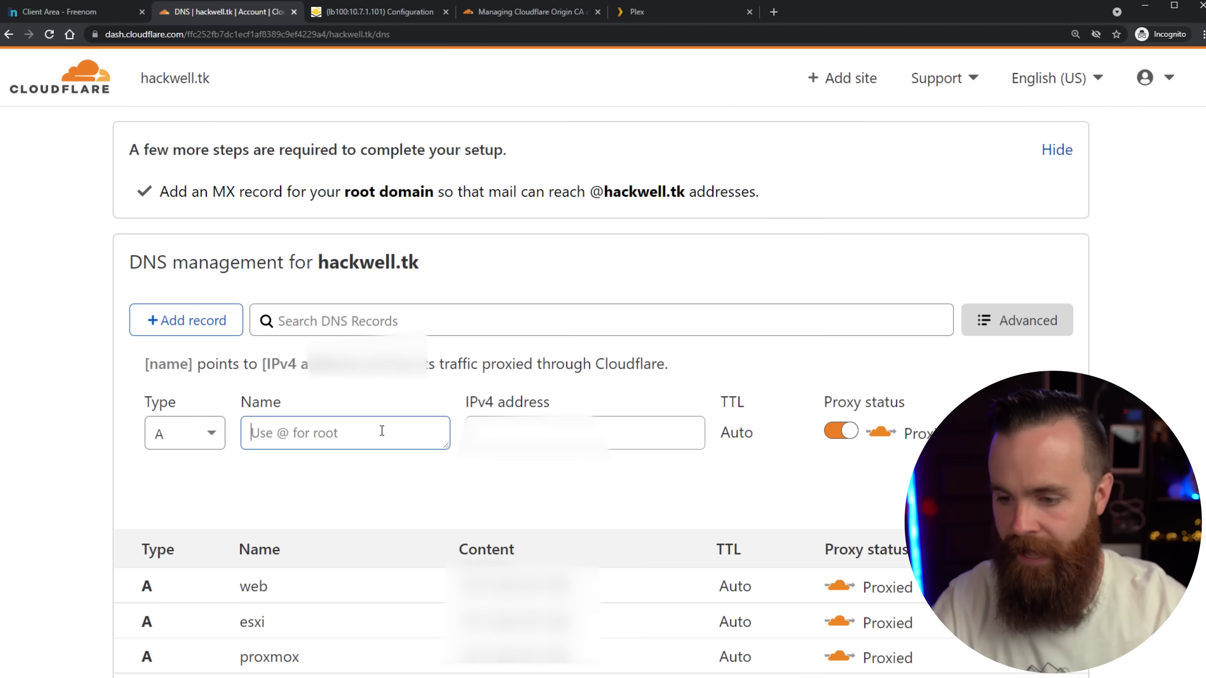
type("nasty2")
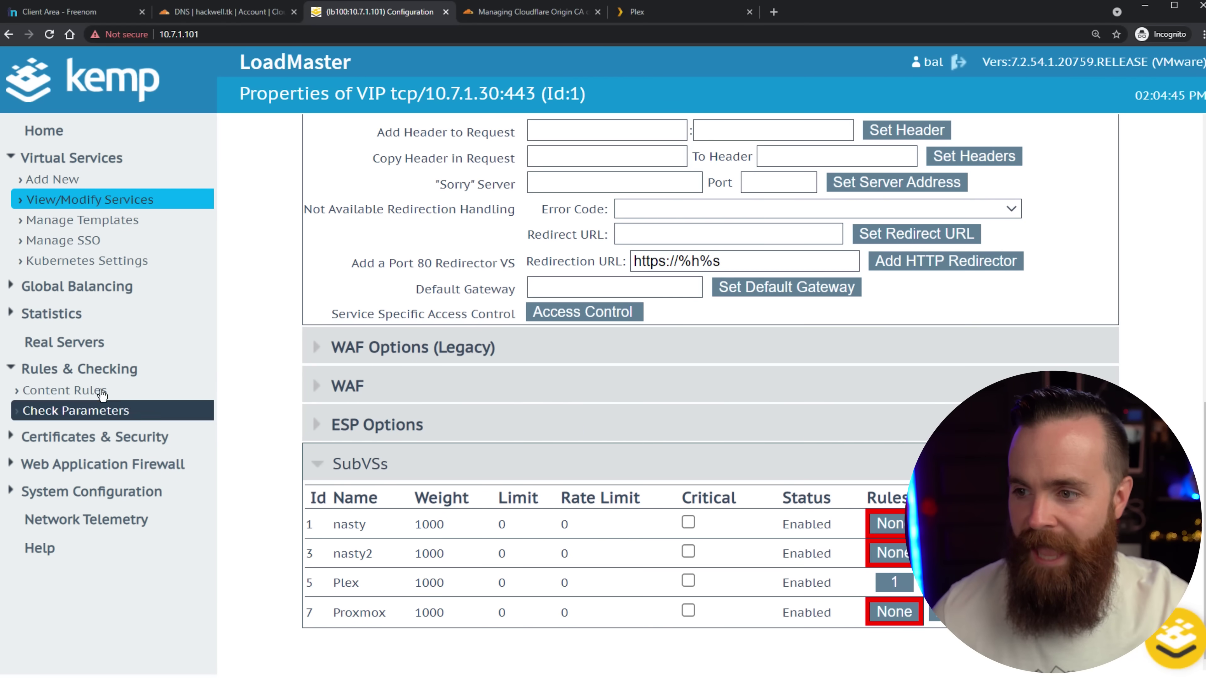
Review the content rules and the Proxmox subVS rules, entering esxi in the subVS settings.
left_click(94, 391)
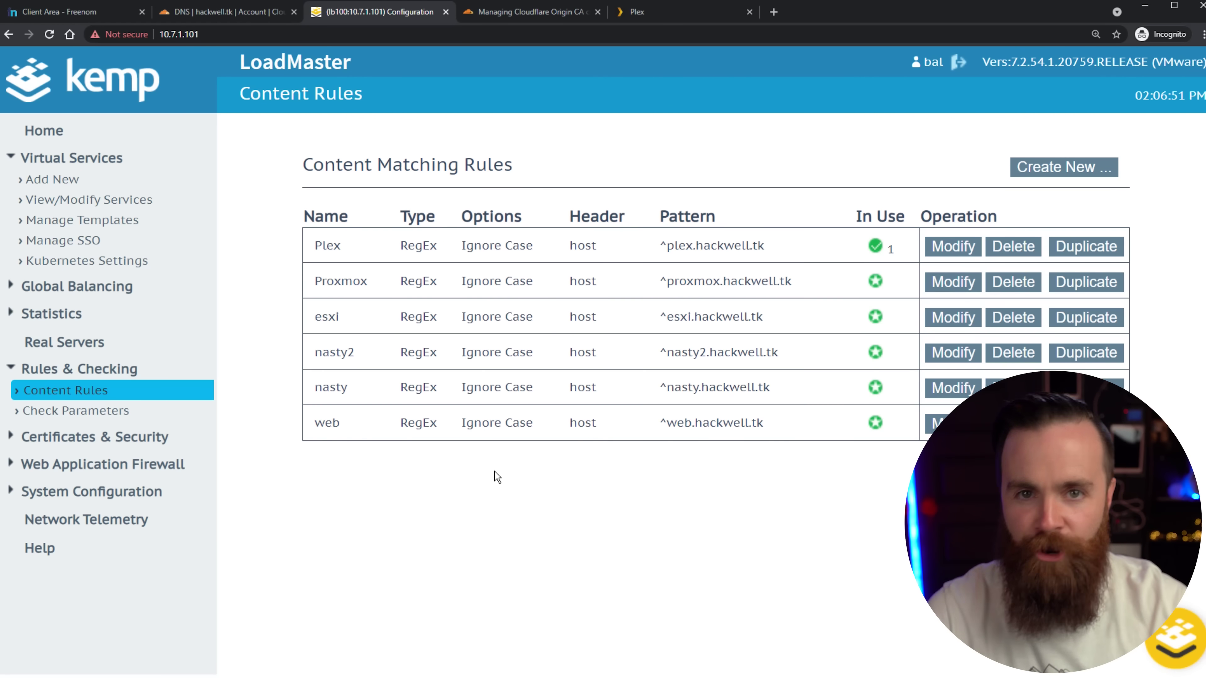
left_click(143, 201)
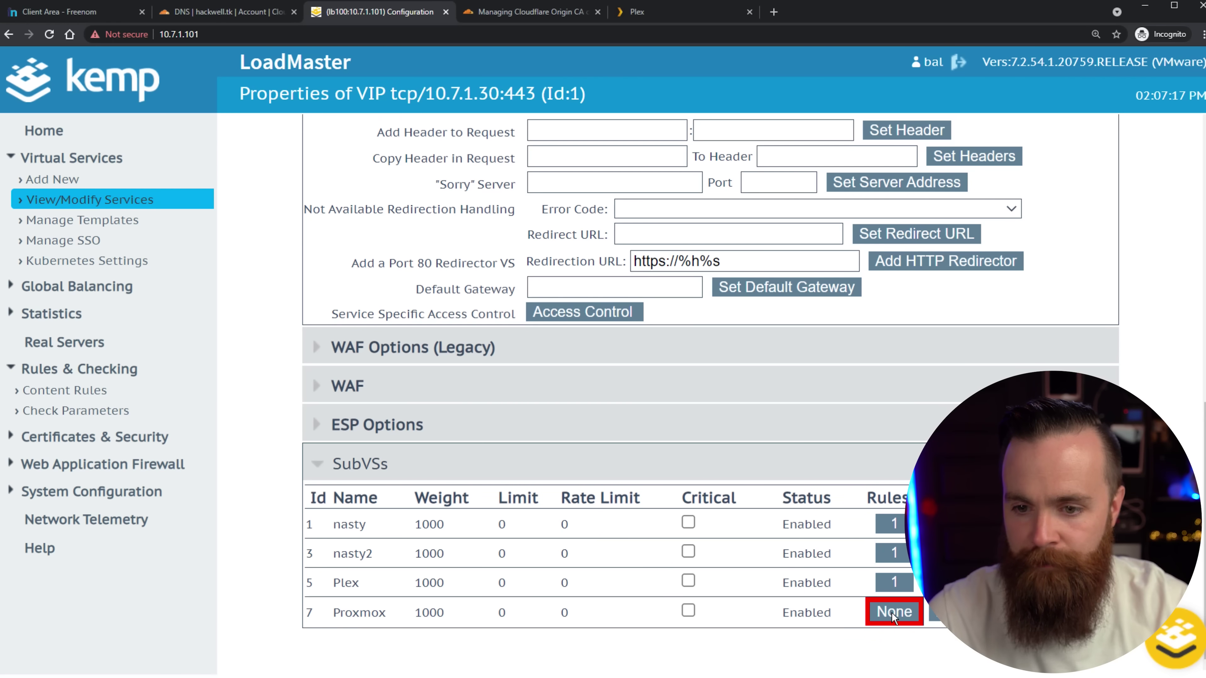
left_click(893, 612)
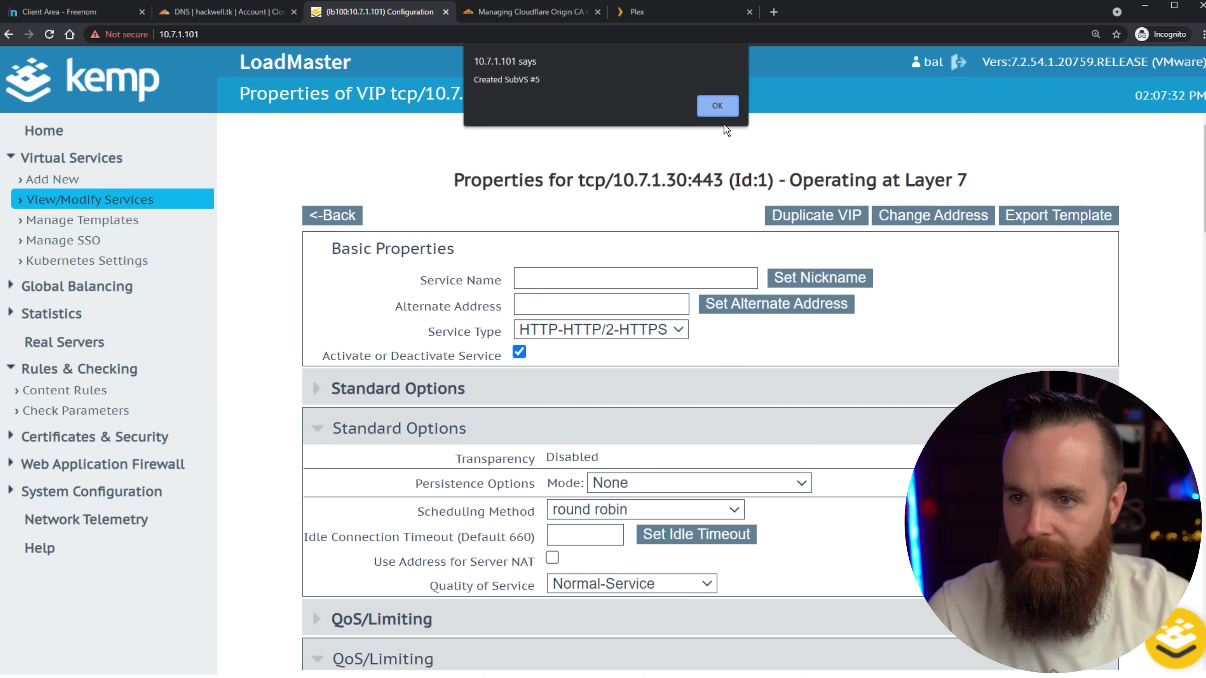
left_click(724, 114)
scroll(712, 380, "down", 8)
type("esxi")
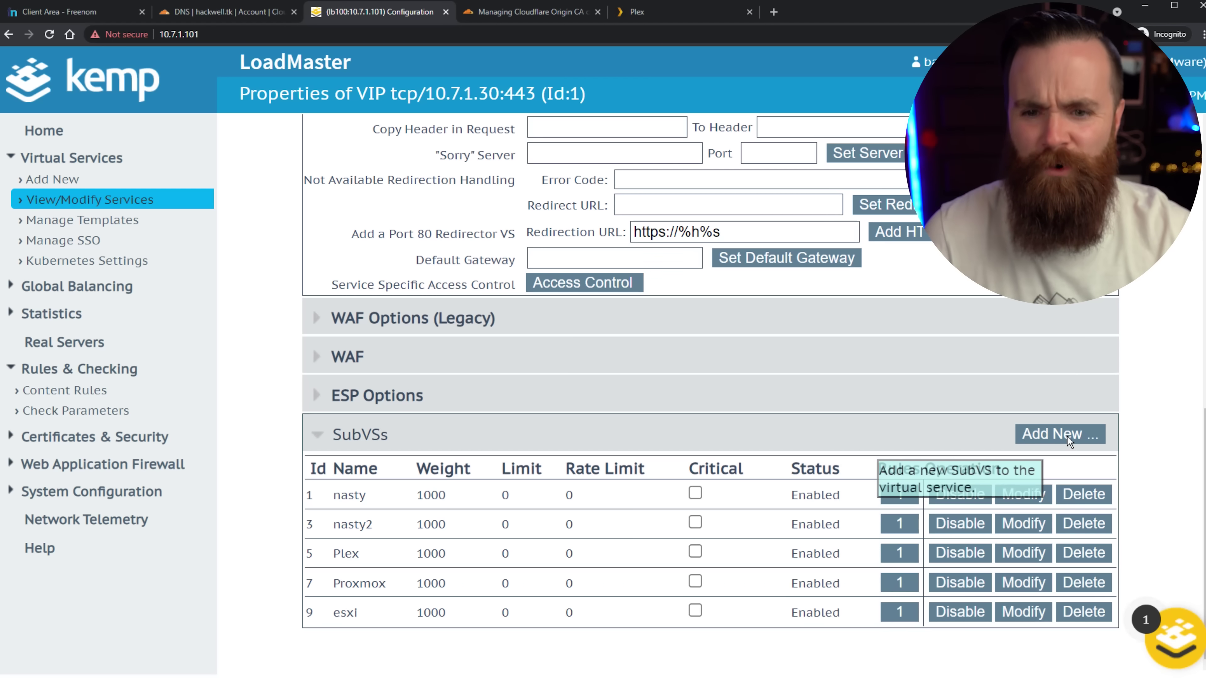
Add a new subVS to the virtual service and name it web.
left_click(1049, 430)
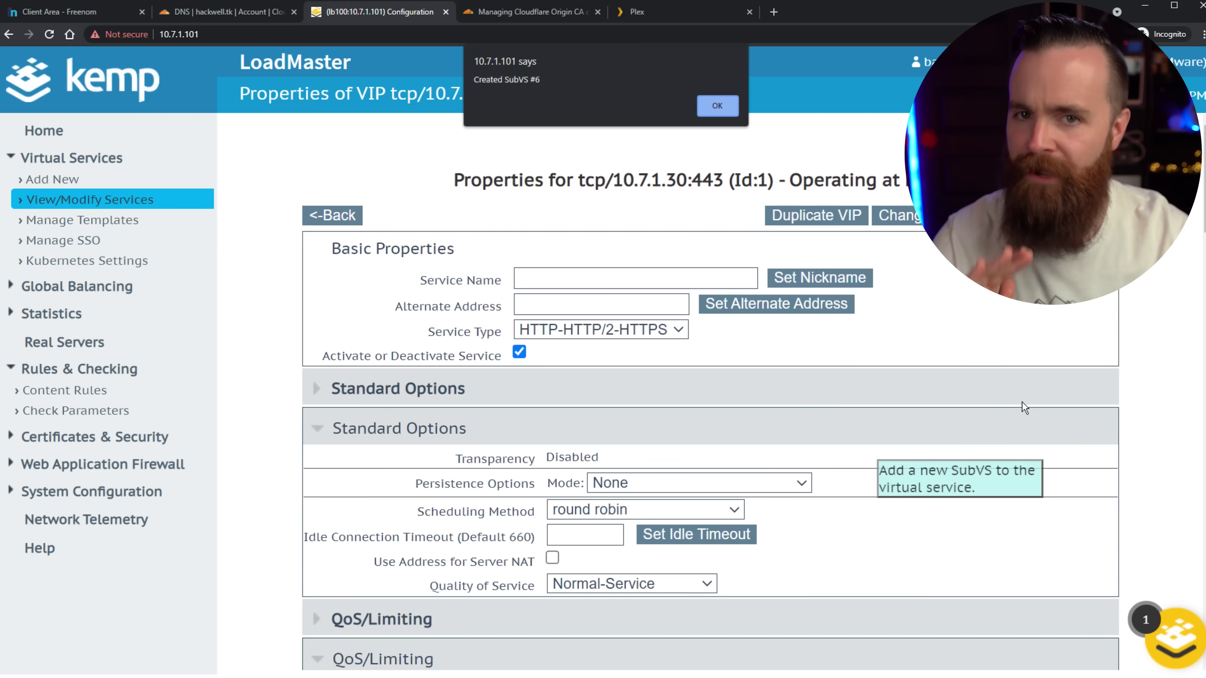
key("Return")
scroll(928, 434, "down", 10)
scroll(930, 437, "down", 2)
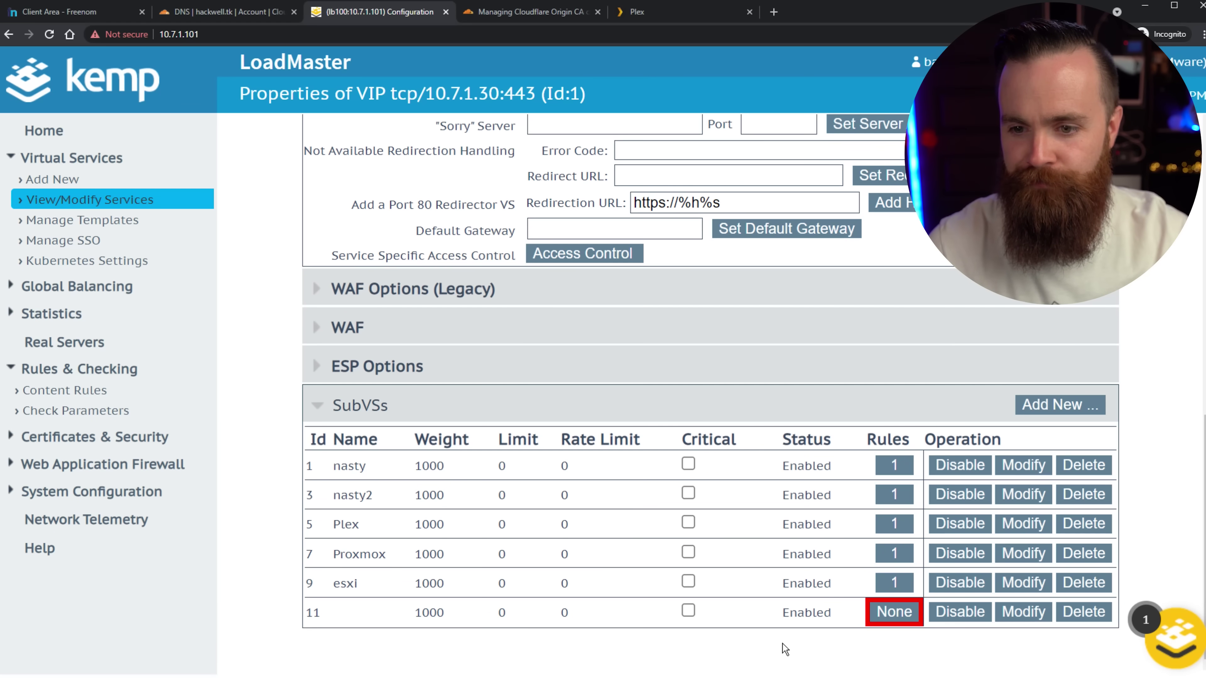
left_click(895, 613)
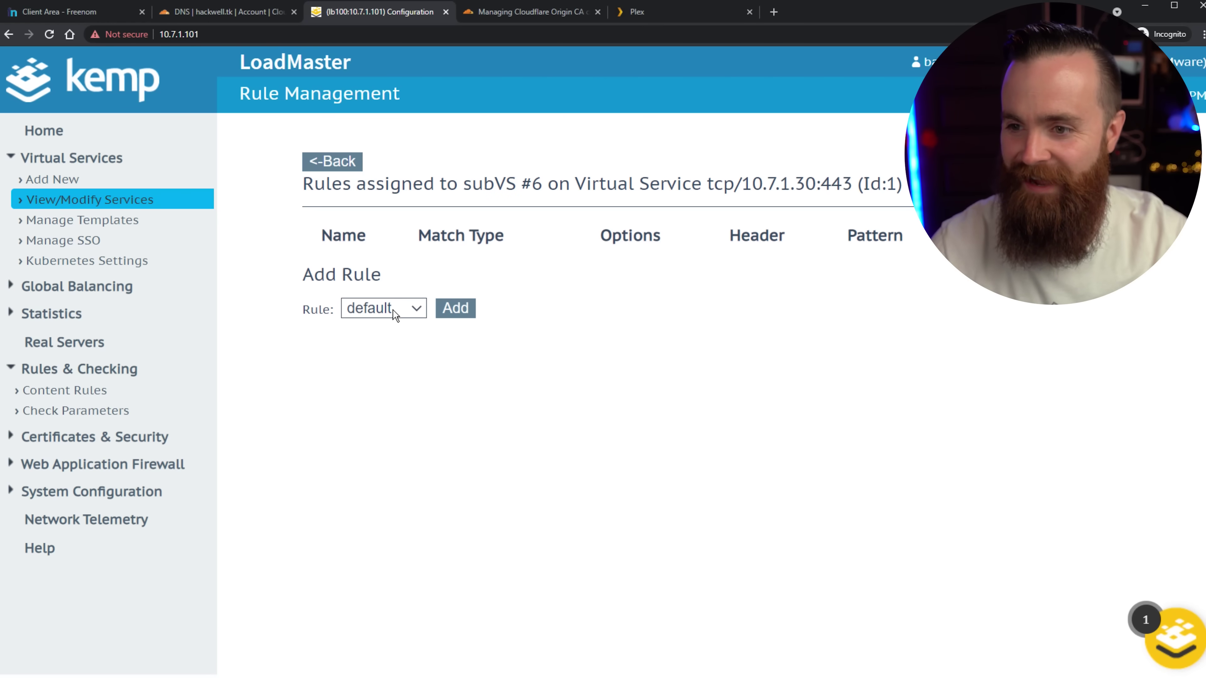
left_click(333, 161)
left_click(727, 280)
type("we")
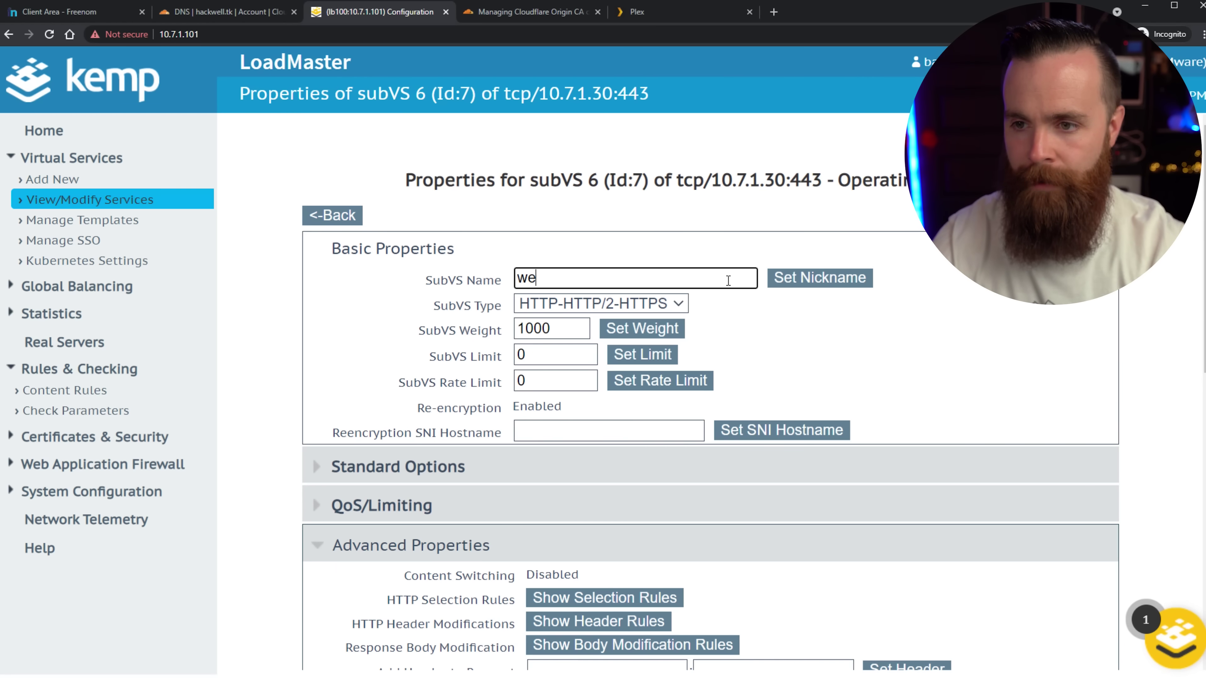
type("b")
left_click(781, 275)
Add real server 10.7.1.152 on port 443 to the web subVS.
scroll(930, 344, "down", 10)
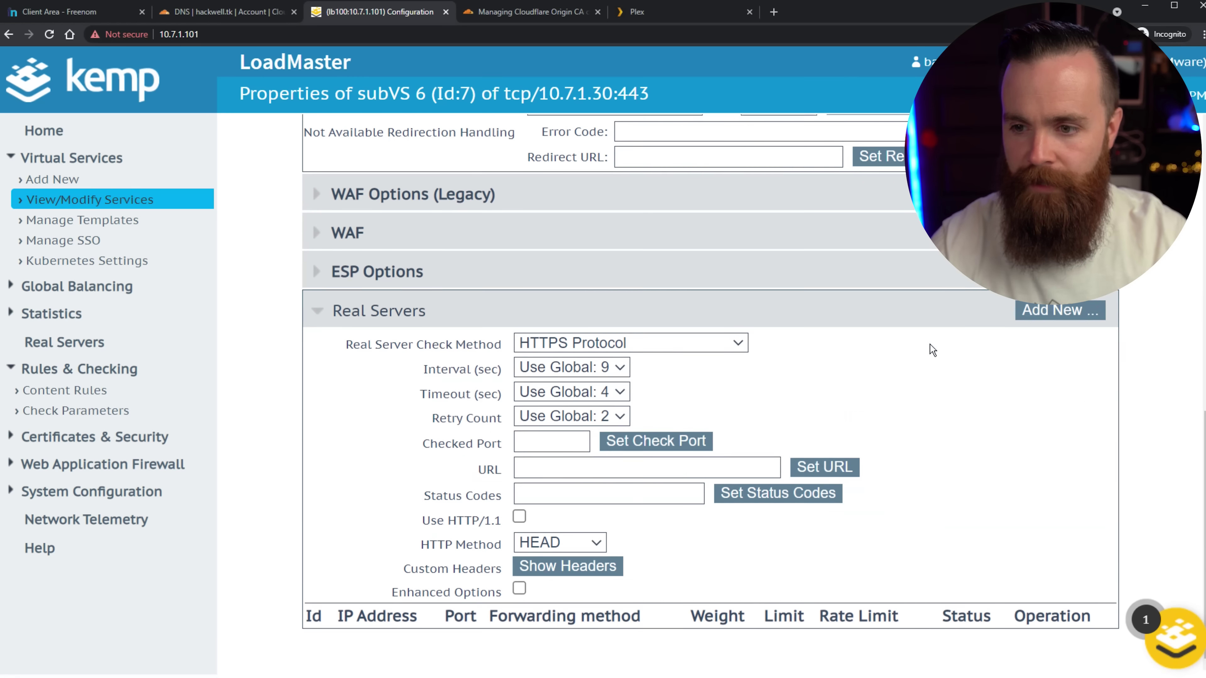
left_click(1085, 311)
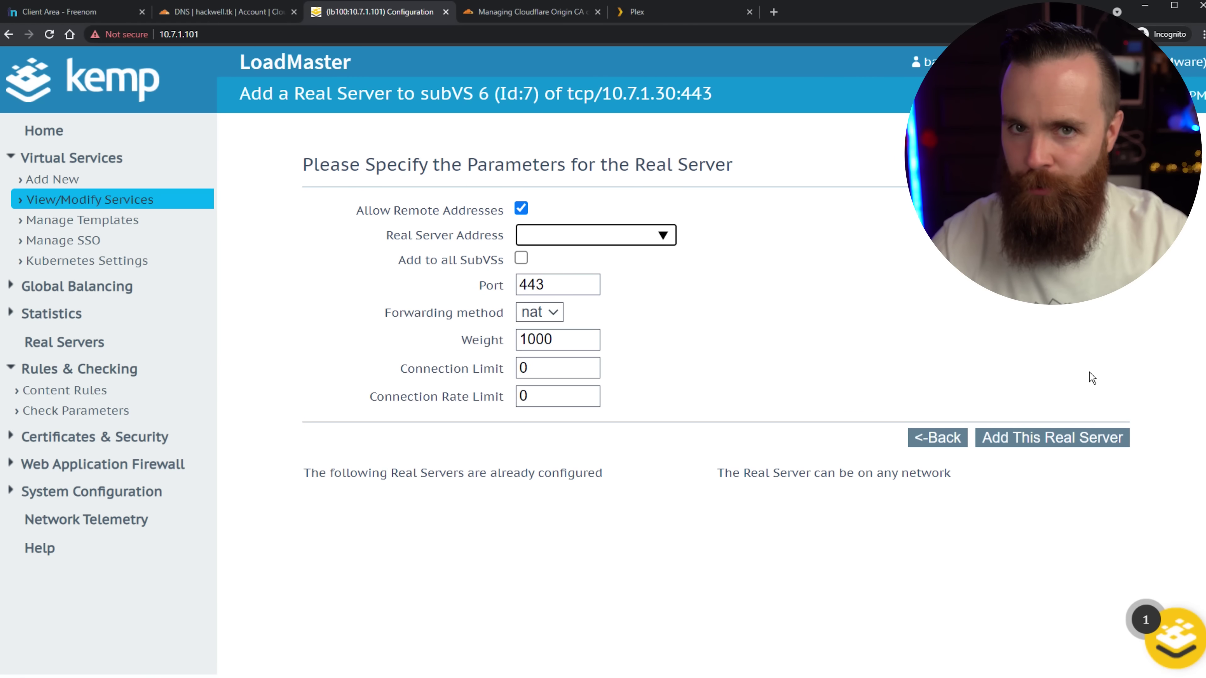
left_click(551, 236)
type("10.7.1.")
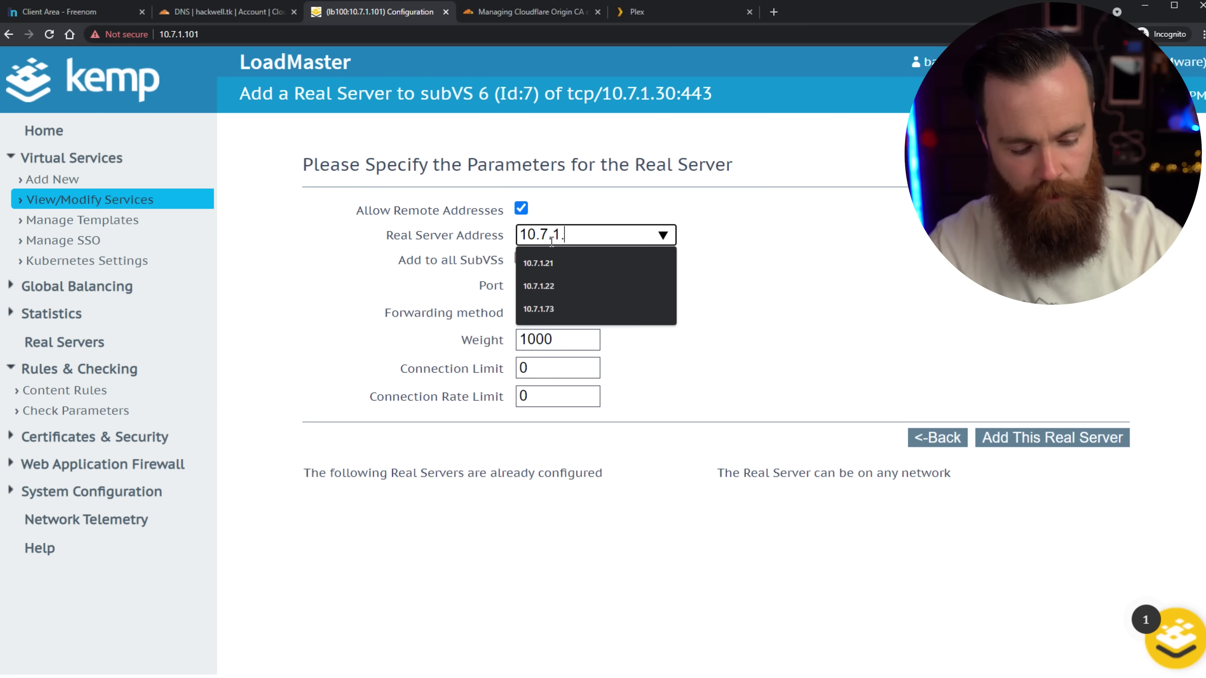
type("152")
left_click(689, 310)
double_click(579, 284)
left_click(785, 309)
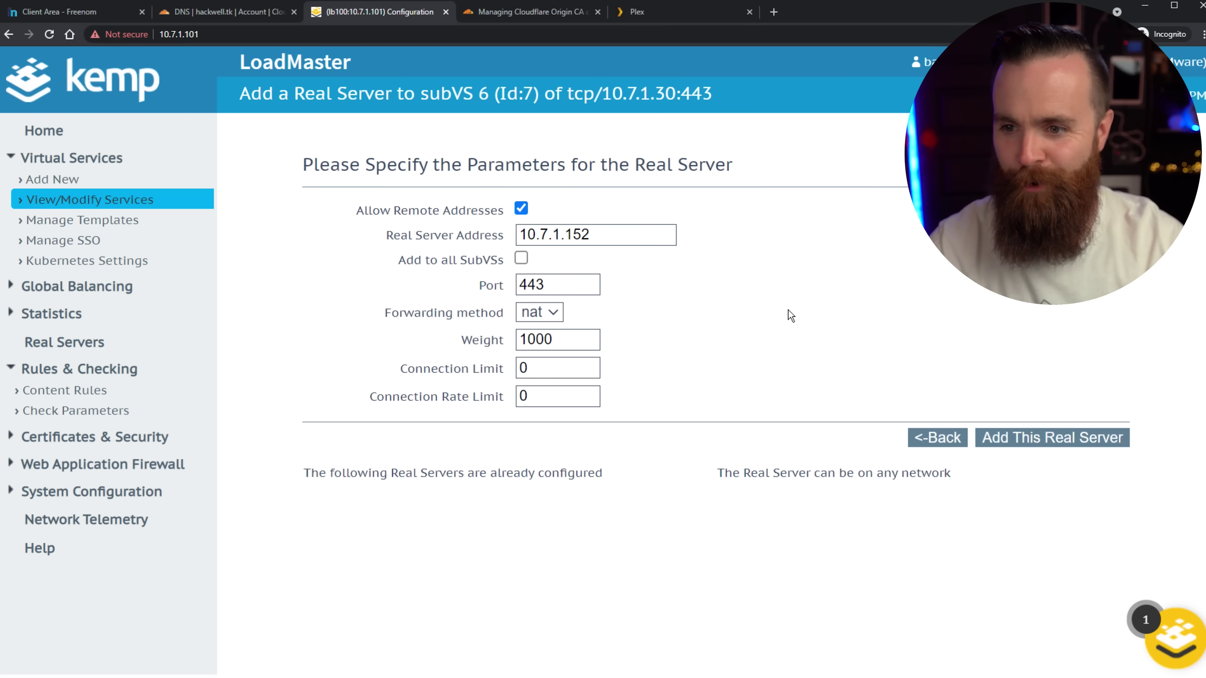
left_click(1042, 437)
key("Return")
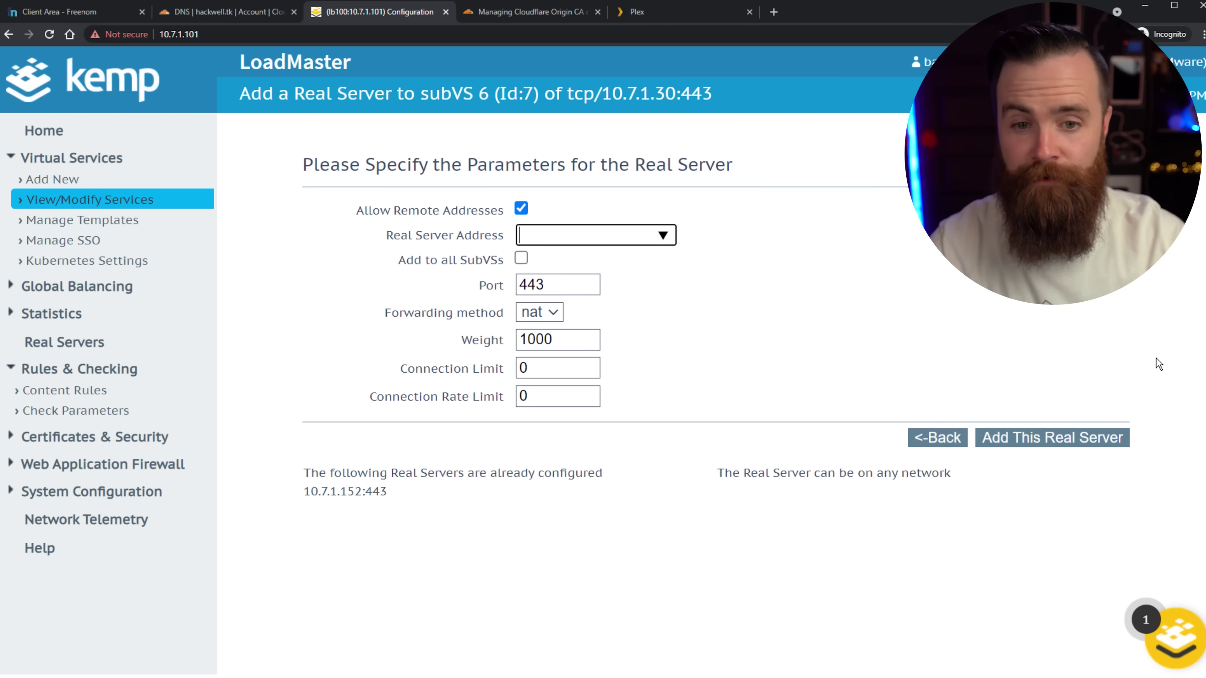
Add second real server 10.7.1.106 on port 443, both with equal weights.
left_click(588, 235)
type("10.7.1.106")
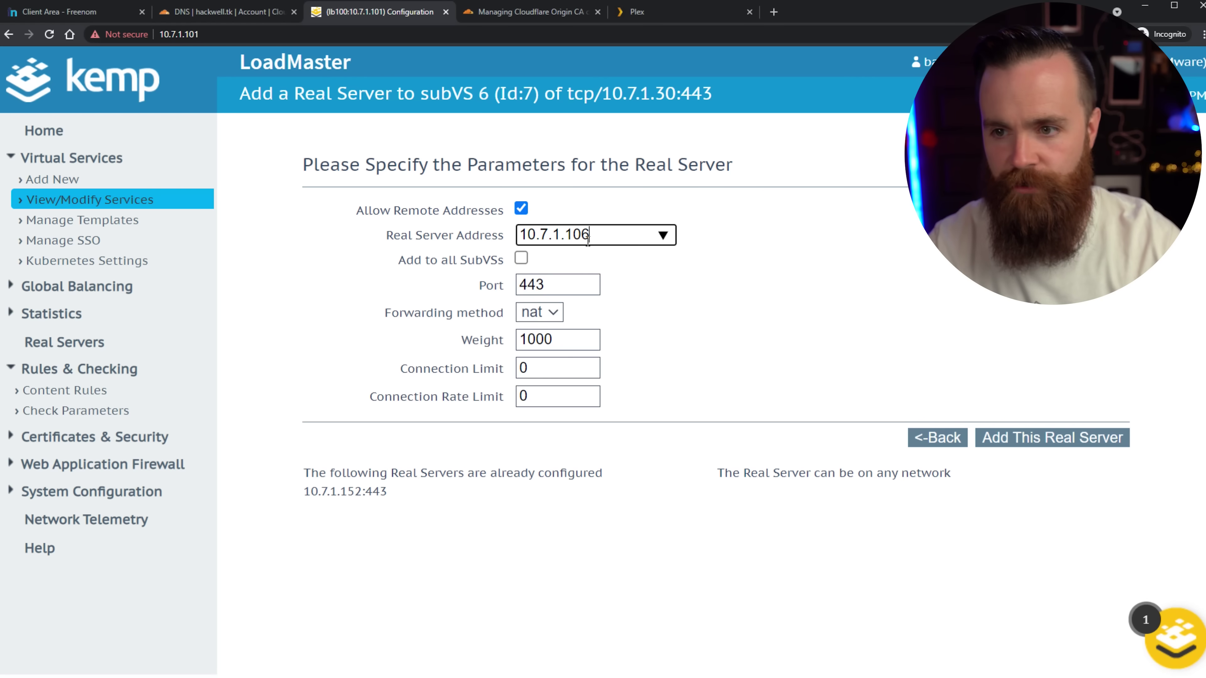
left_click(1003, 436)
key("Return")
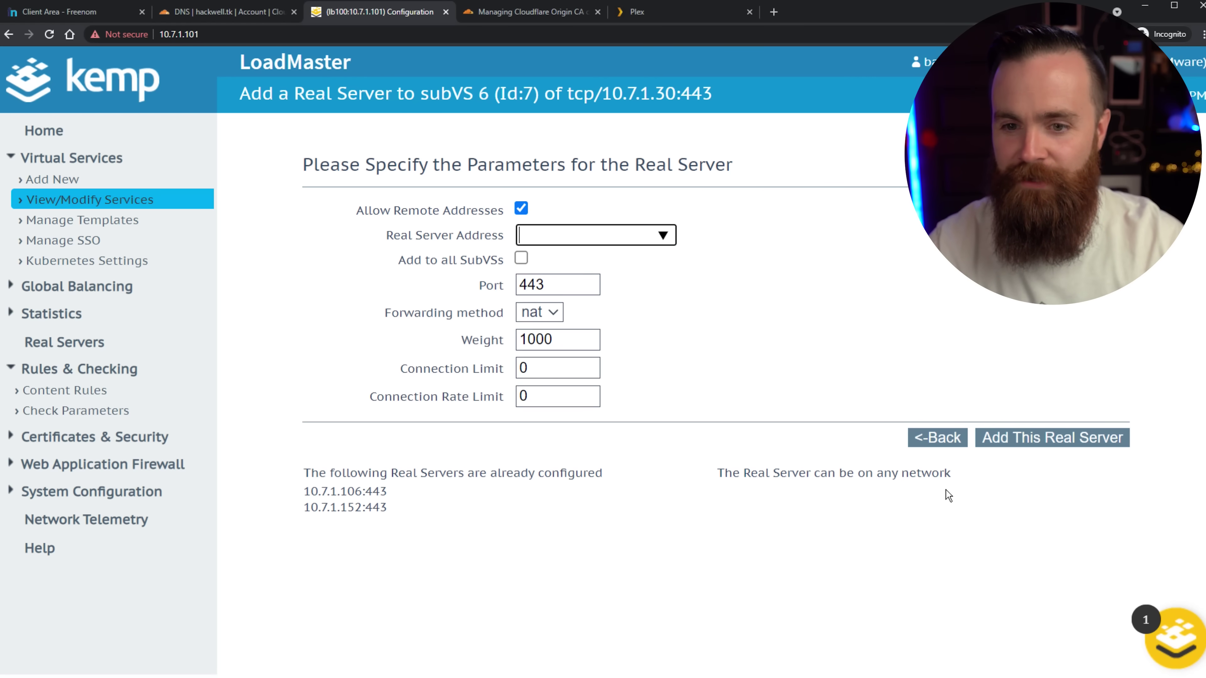
left_click(931, 439)
scroll(918, 442, "down", 10)
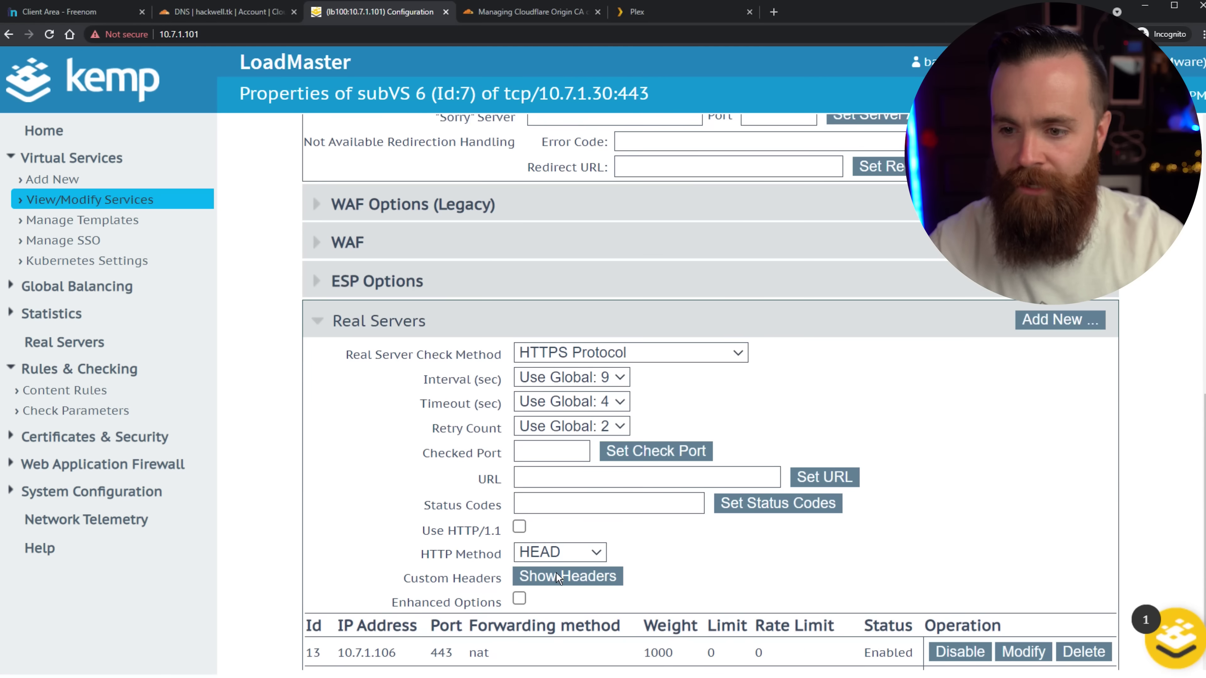
scroll(546, 593, "down", 2)
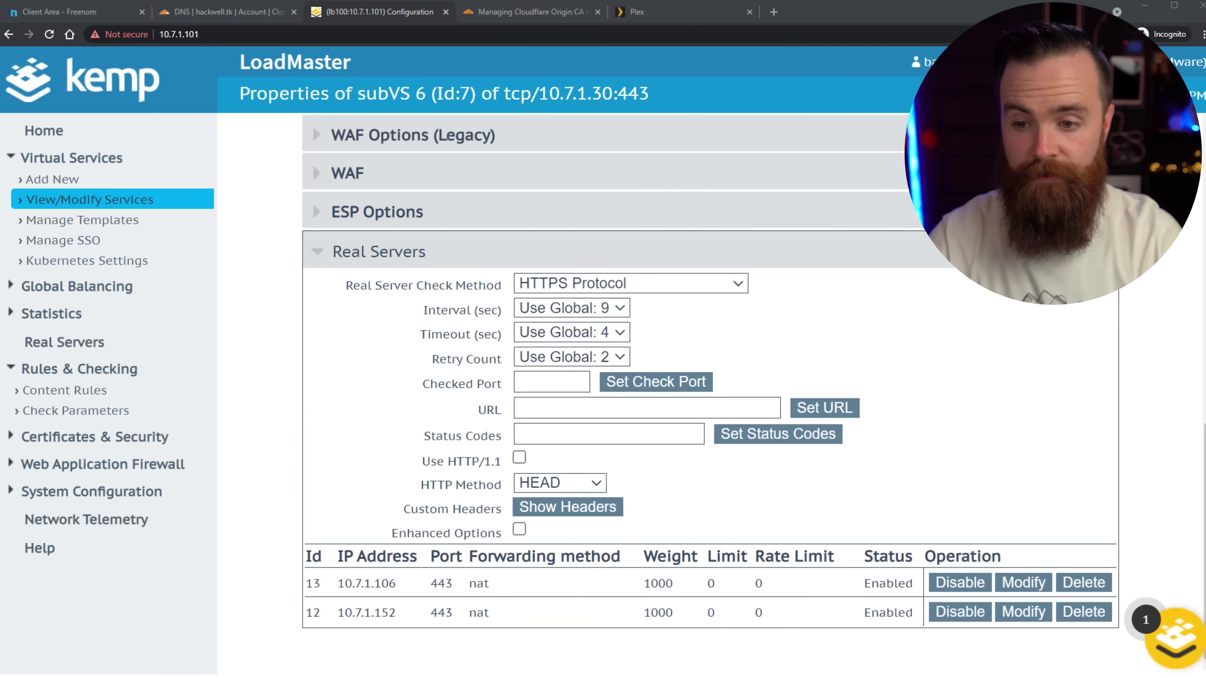
mouse_move(618, 558)
left_mouse_down()
mouse_move(688, 635)
mouse_move(630, 562)
left_mouse_up()
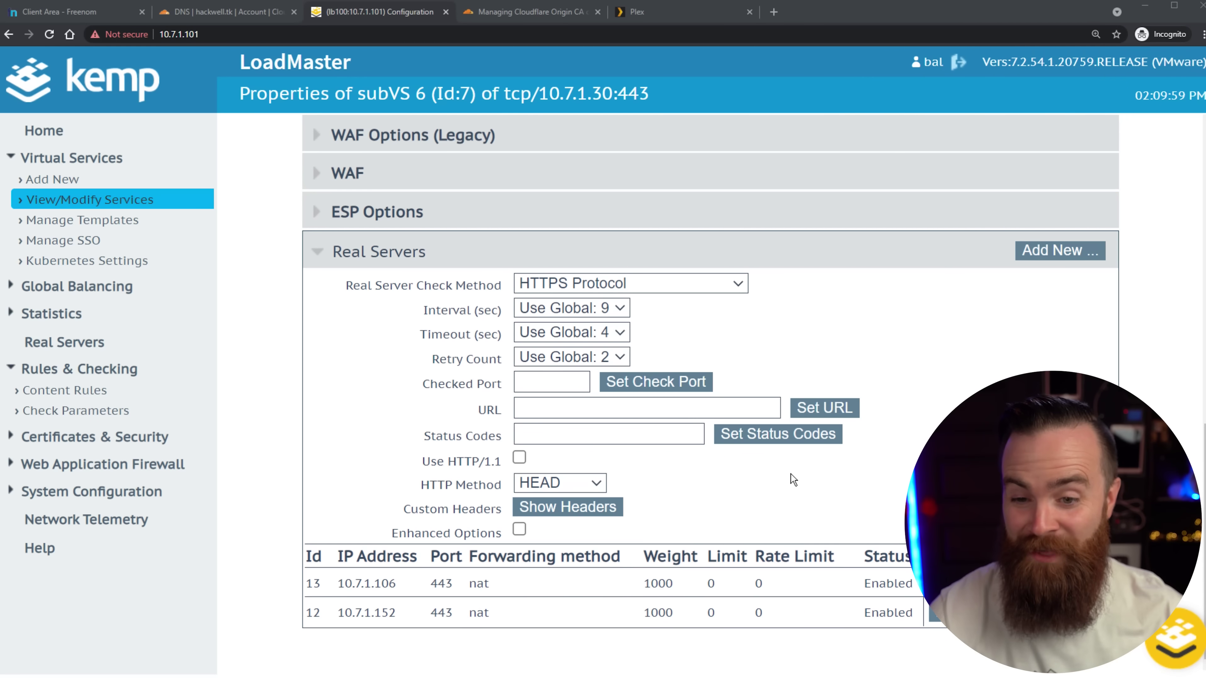
scroll(407, 190, "up", 10)
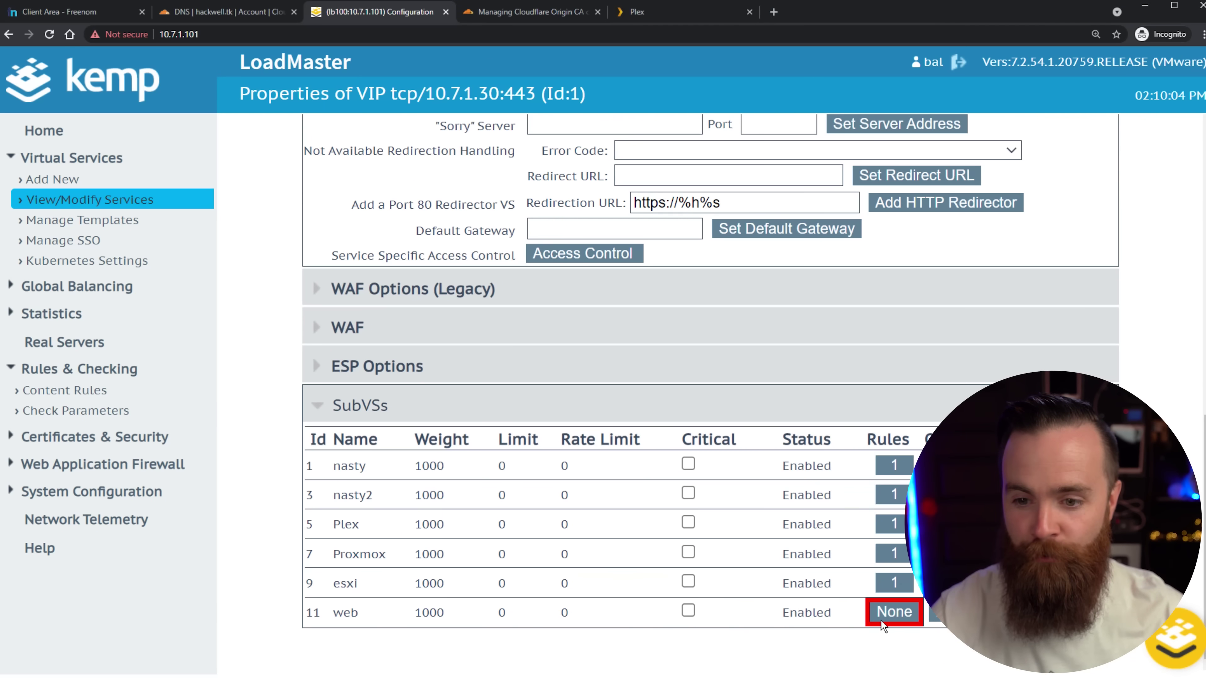
Assign the web content rule to the web subVS.
left_click(892, 614)
left_click(377, 383)
left_click(452, 382)
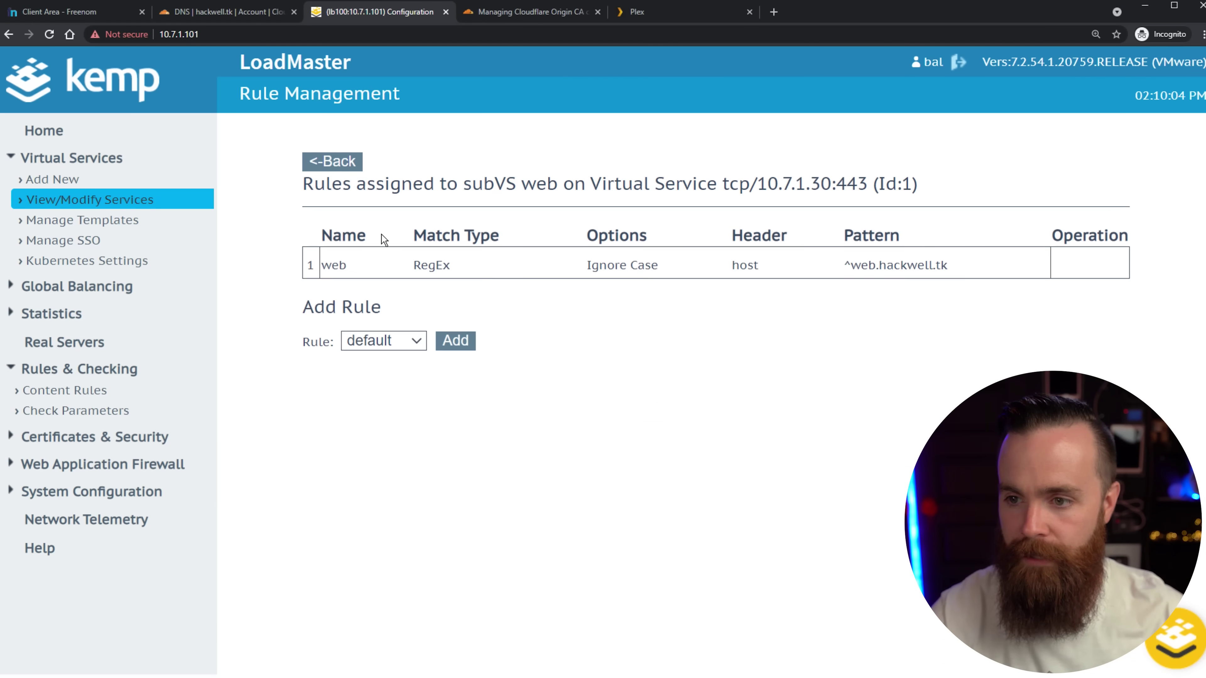
left_click(331, 161)
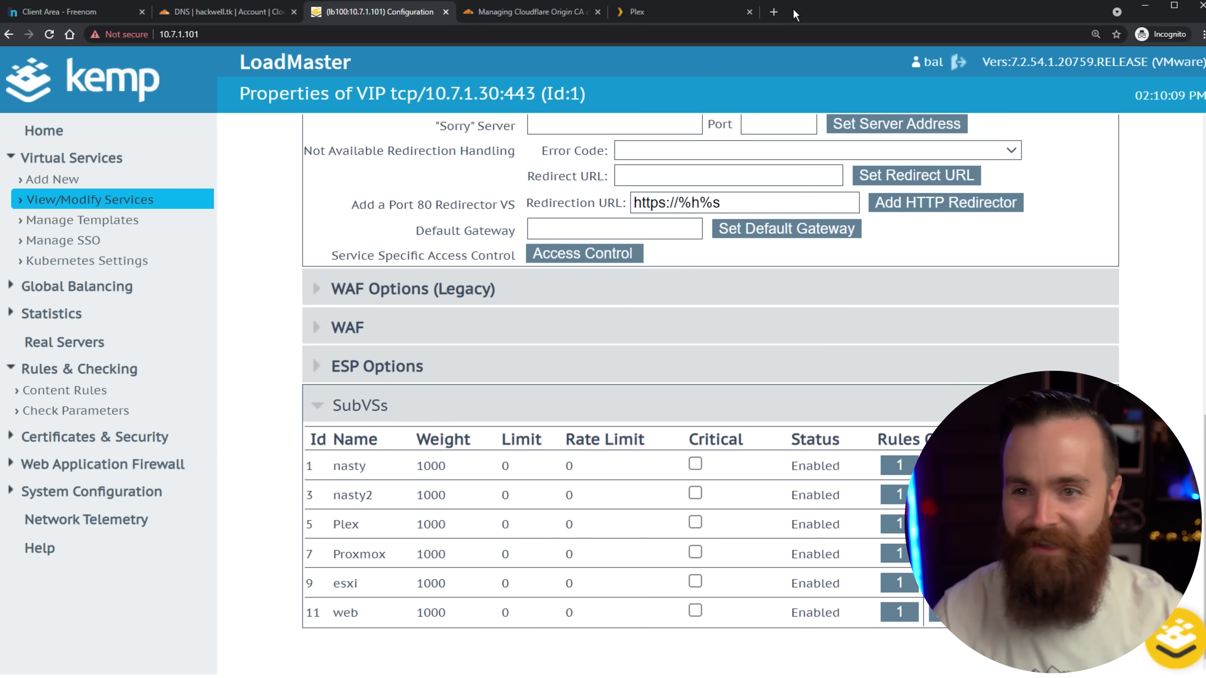
Load proxmox.hackwell.tk in a new tab, getting Cloudflare Error 520, then return to LoadMaster's virtual services.
left_click(773, 12)
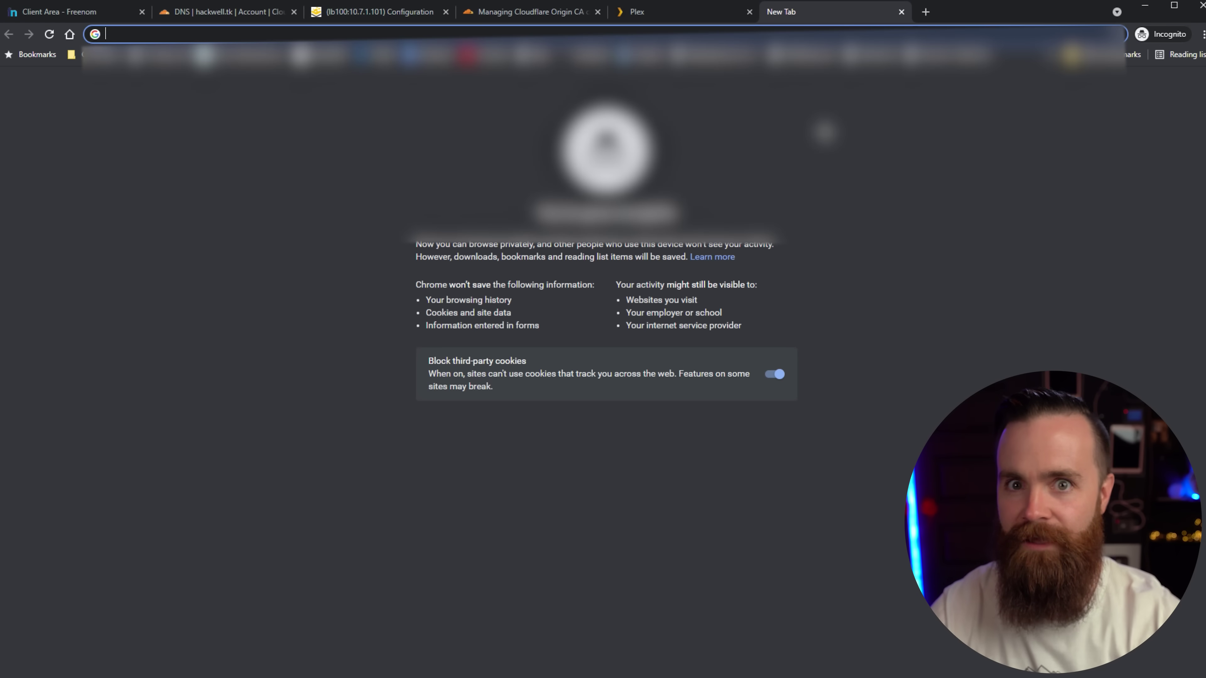
type("proxmox.hackwell.")
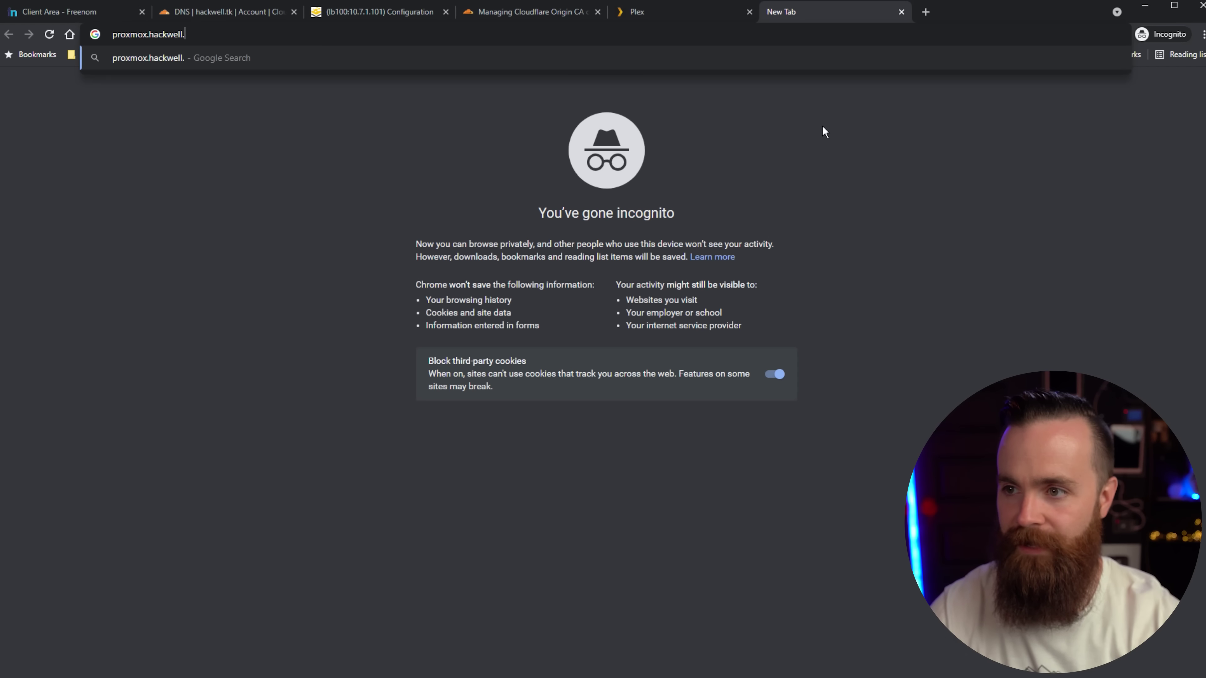
type("tk")
key("Return")
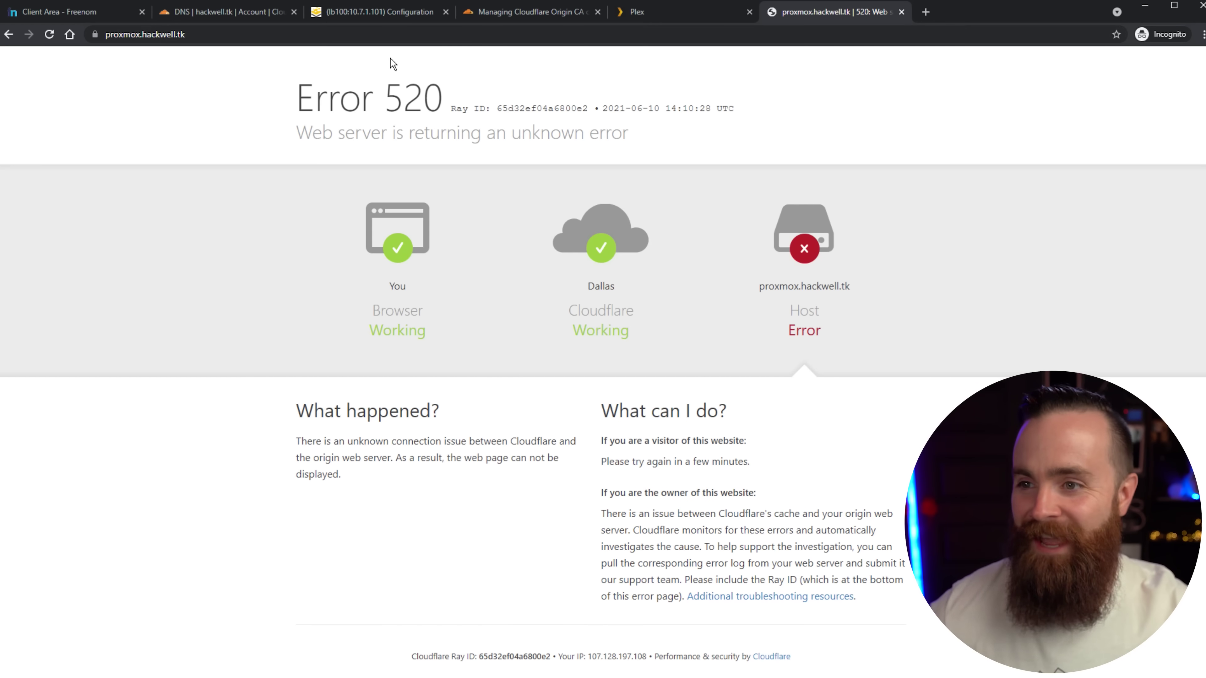
left_click(380, 11)
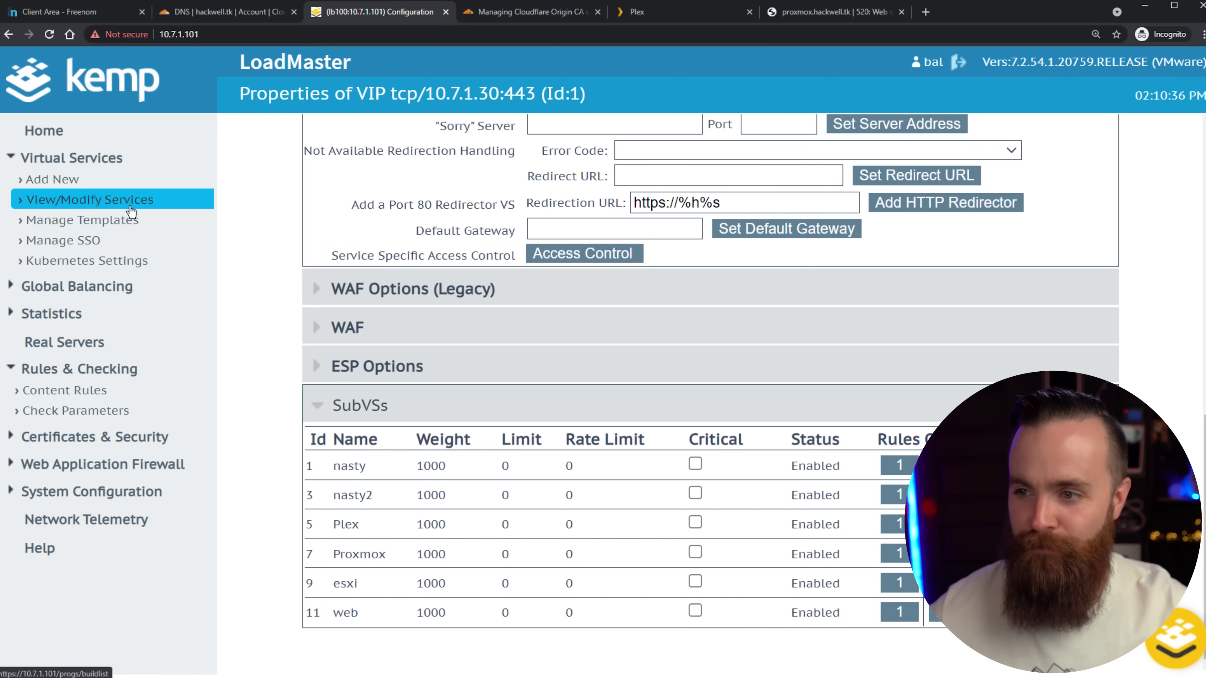
left_click(129, 203)
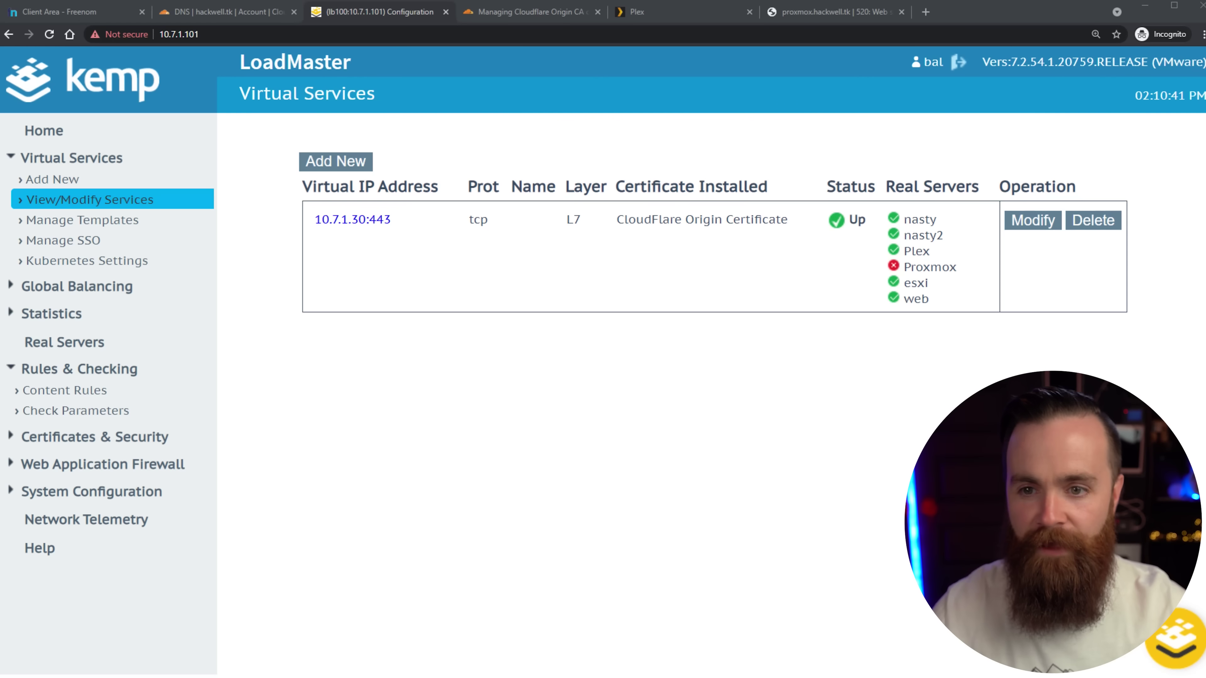
Point out the failing Proxmox server and open the 10.7.1.30:443 service properties.
left_click_drag(767, 383, 844, 290)
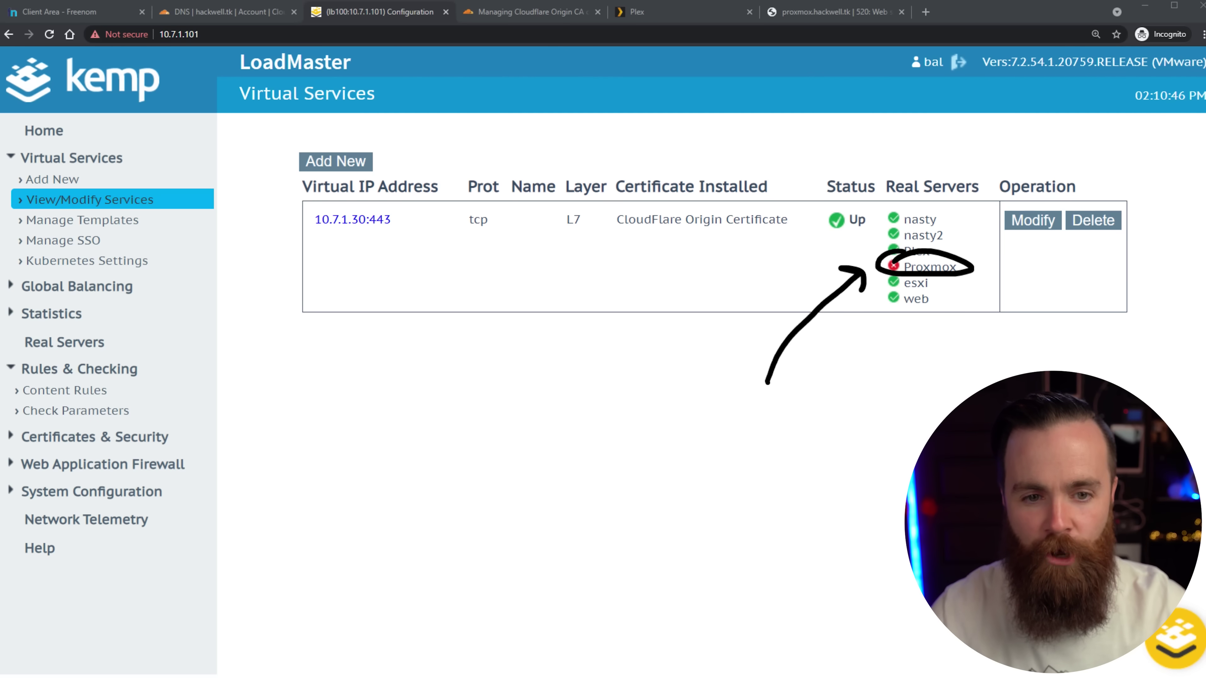
key("Escape")
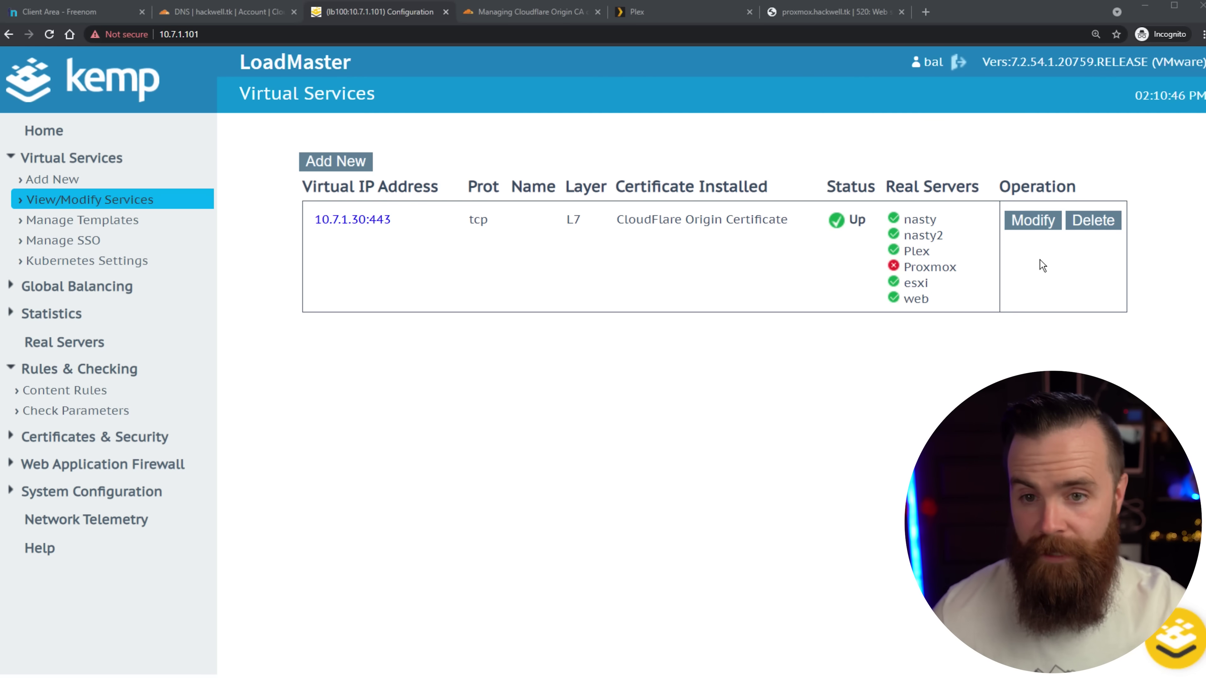
left_click(1032, 220)
scroll(831, 355, "down", 15)
scroll(830, 355, "down", 1)
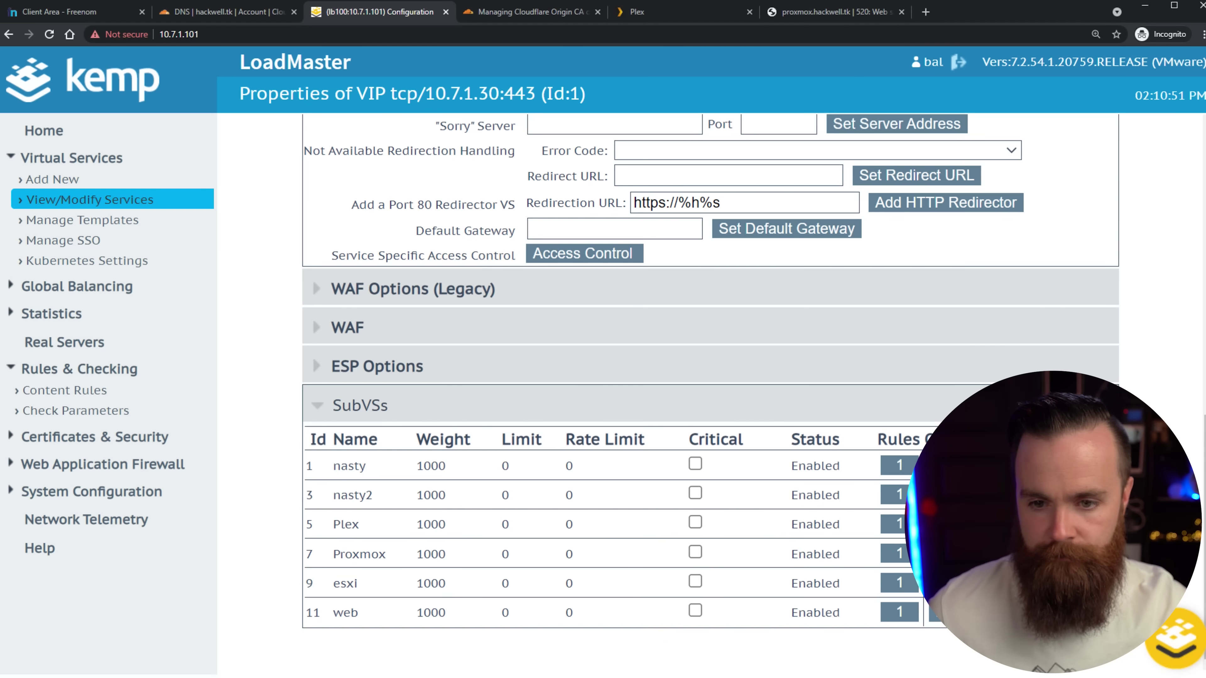
Set the Proxmox subVS real server check method to ICMP Ping.
left_click(950, 554)
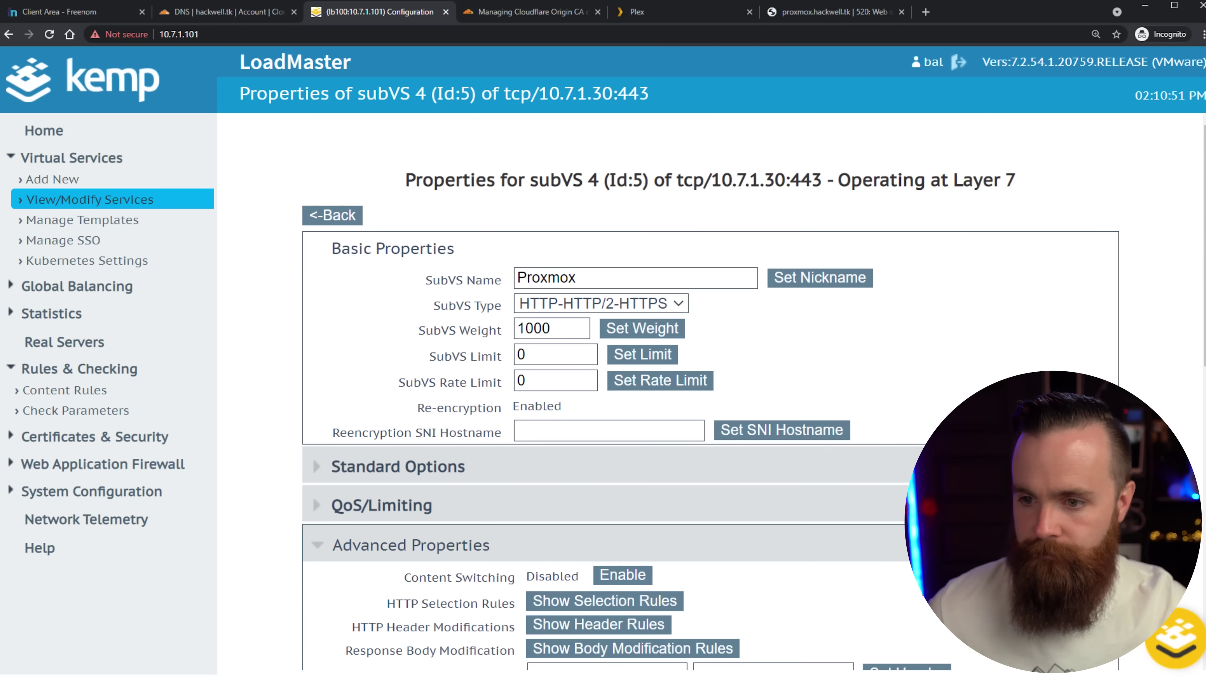
scroll(895, 549, "down", 13)
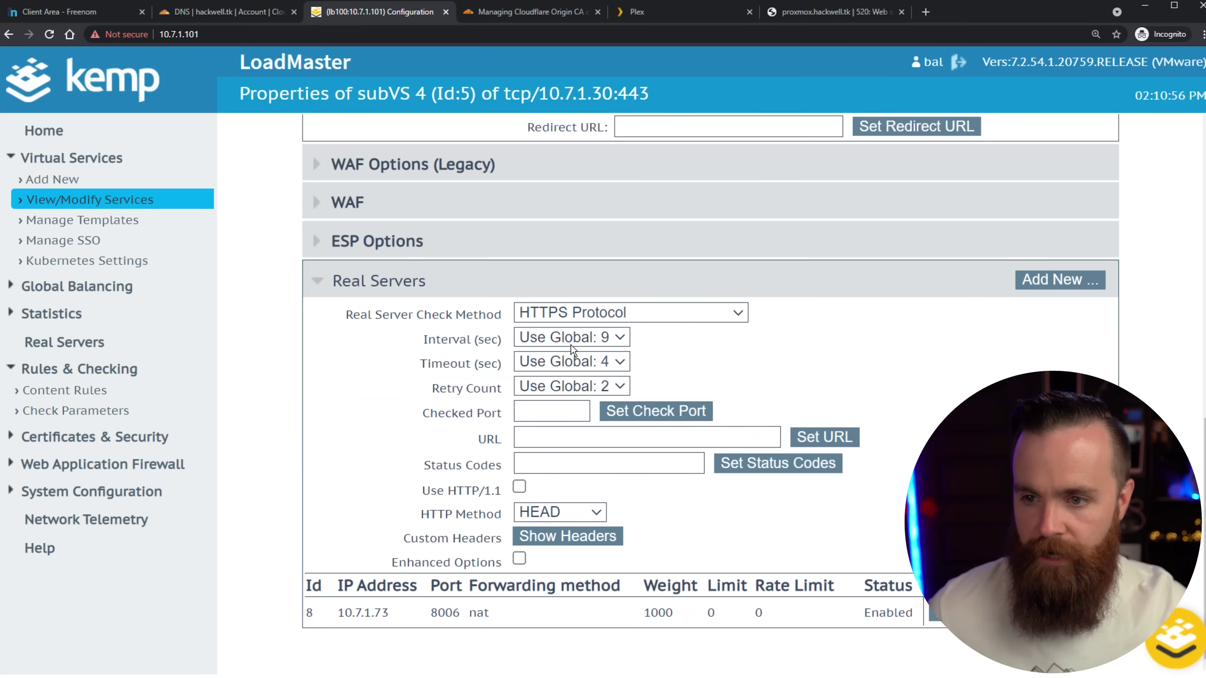
left_click(581, 315)
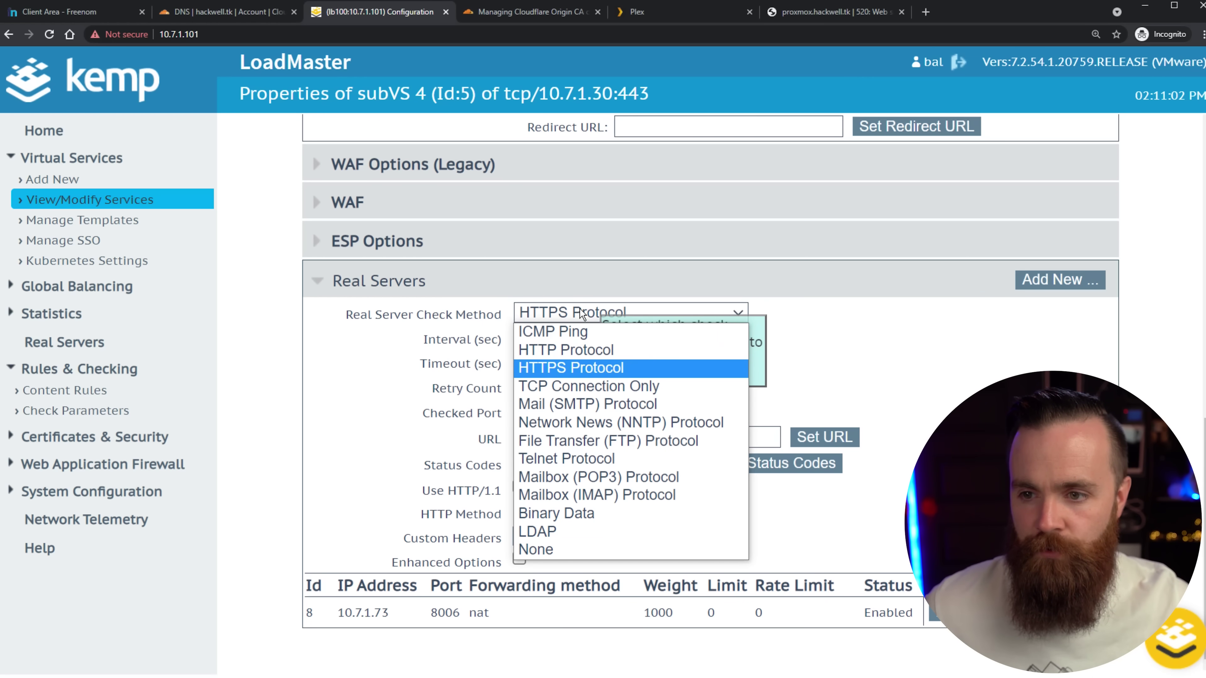
left_click(553, 331)
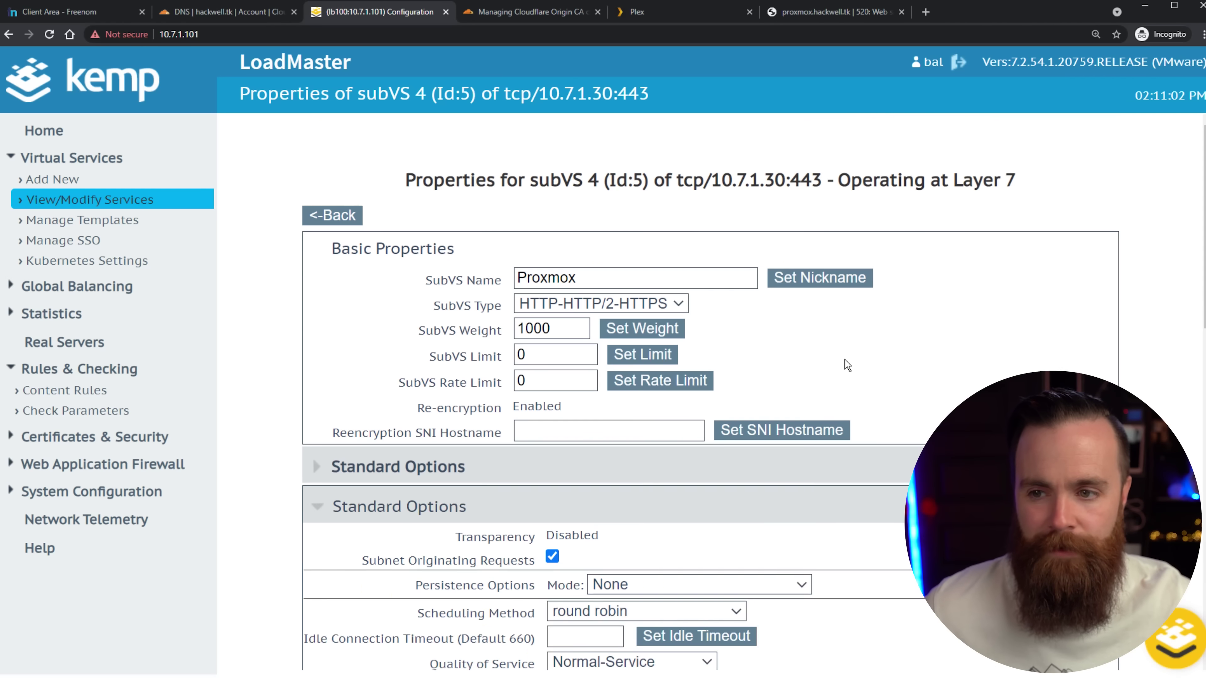
scroll(888, 415, "down", 8)
scroll(896, 396, "up", 8)
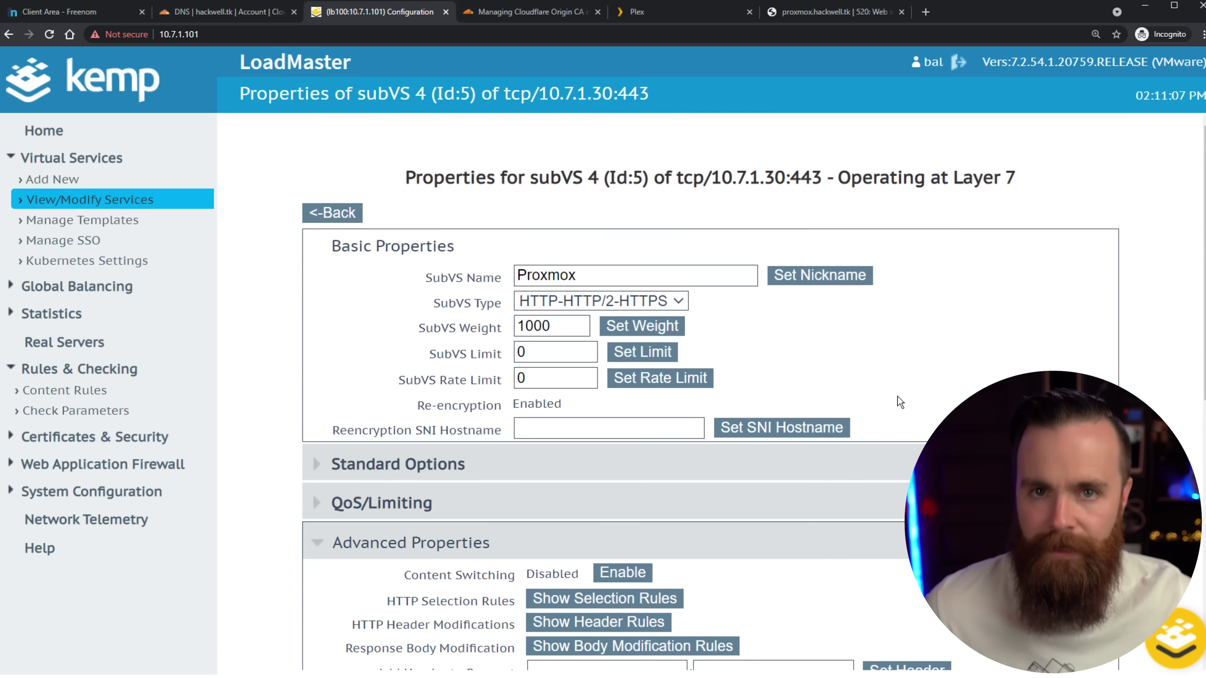
left_click(137, 204)
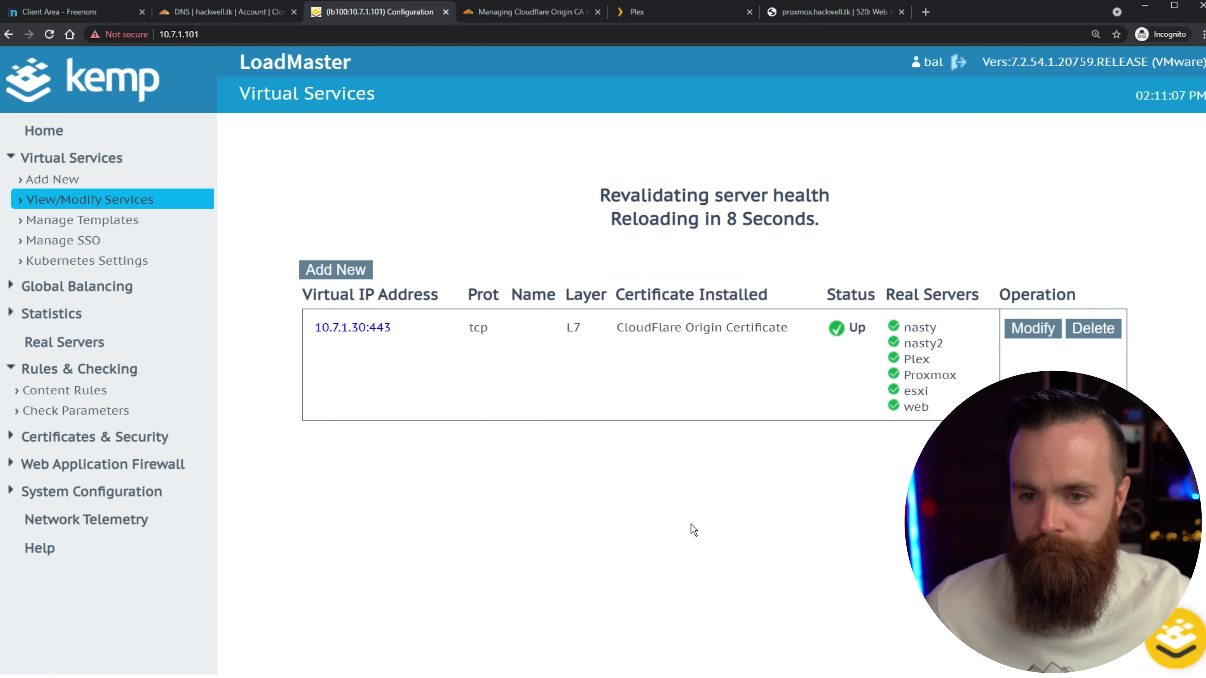
Reload proxmox.hackwell.tk, which now shows the Proxmox VE login page instead of Error 520.
left_click(836, 12)
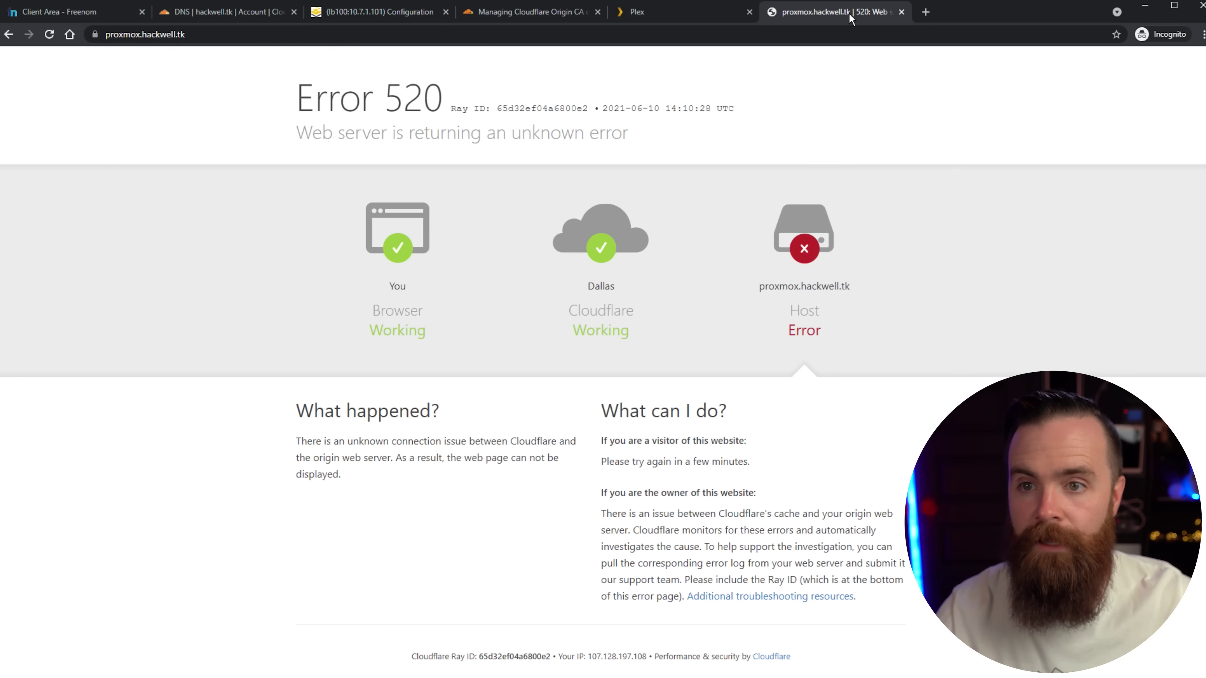
left_click(262, 34)
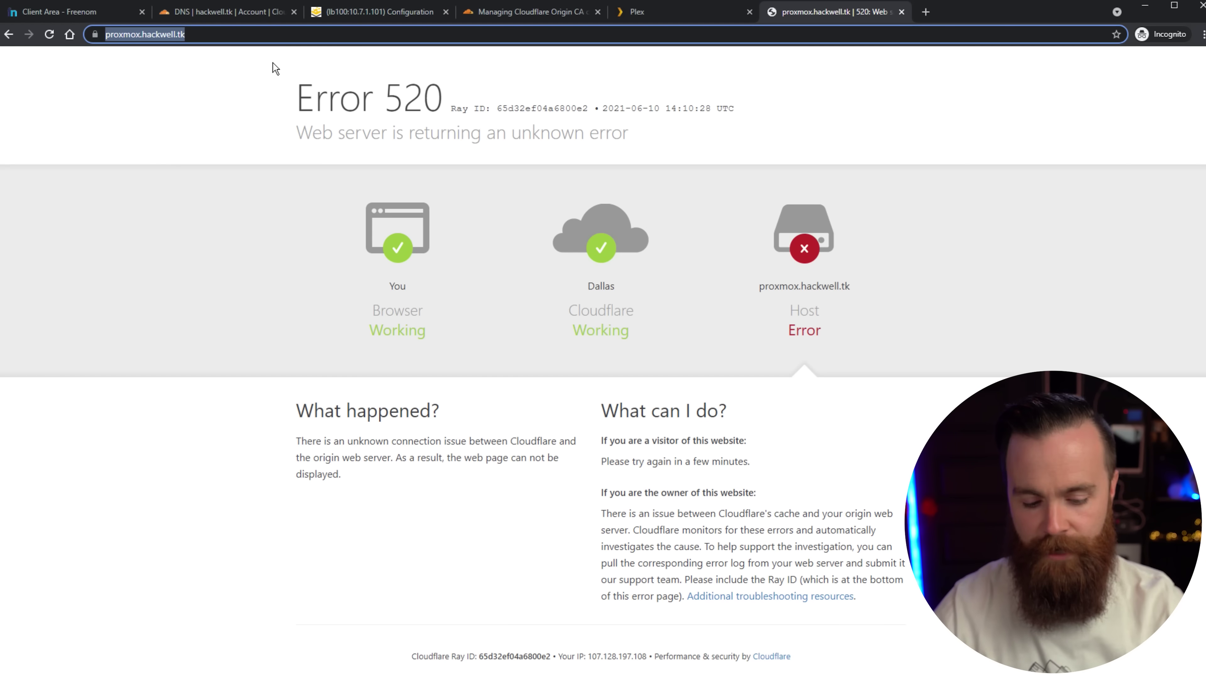
key("Return")
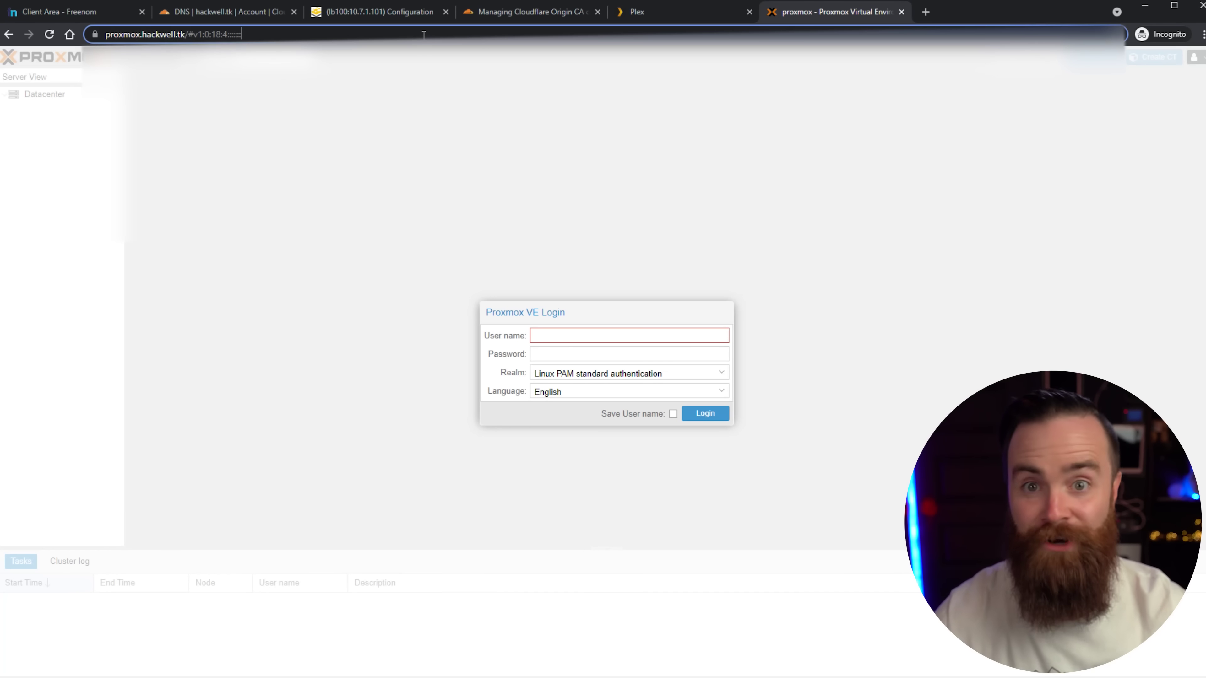
left_click(423, 35)
Open esxi.hackwell.tk to reach the ESXi Host Client login page.
type("es")
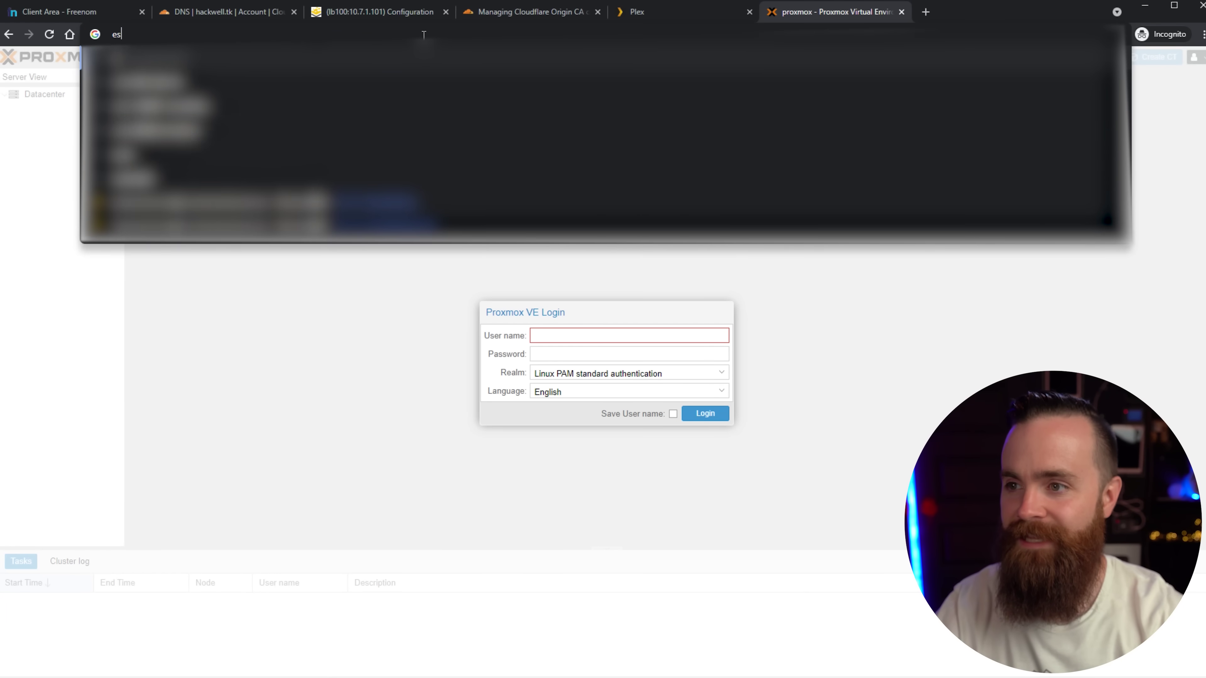
type("xi.hackw")
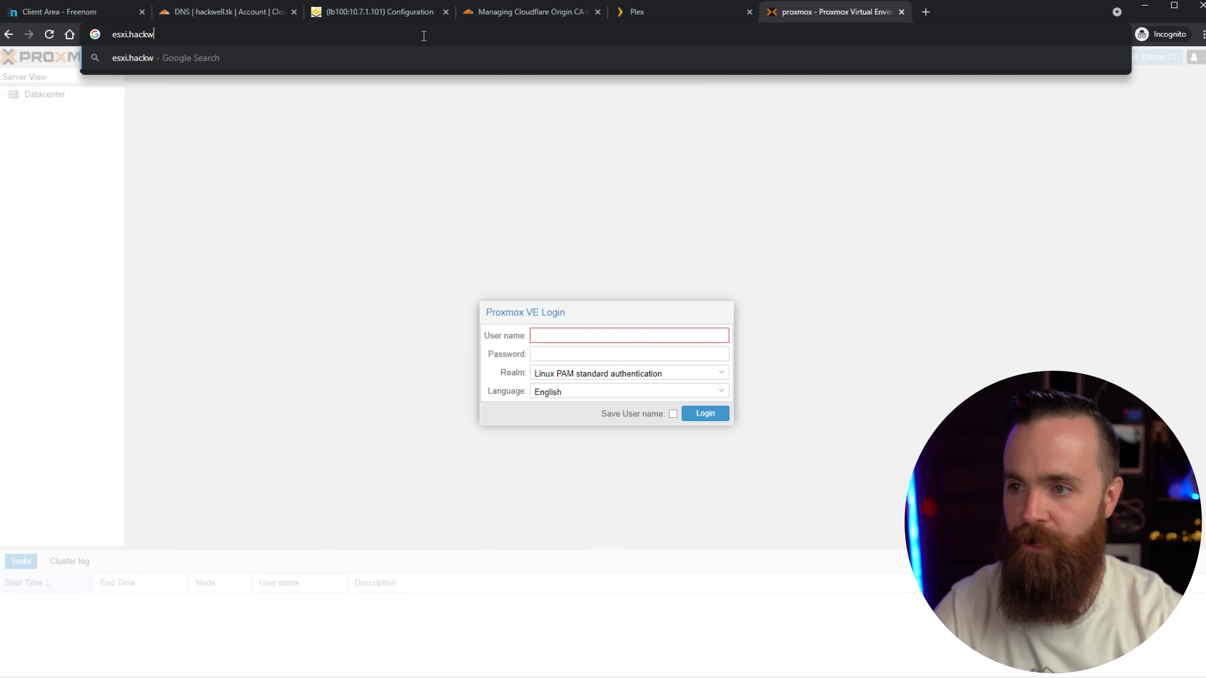
type("ell.tk")
key("Return")
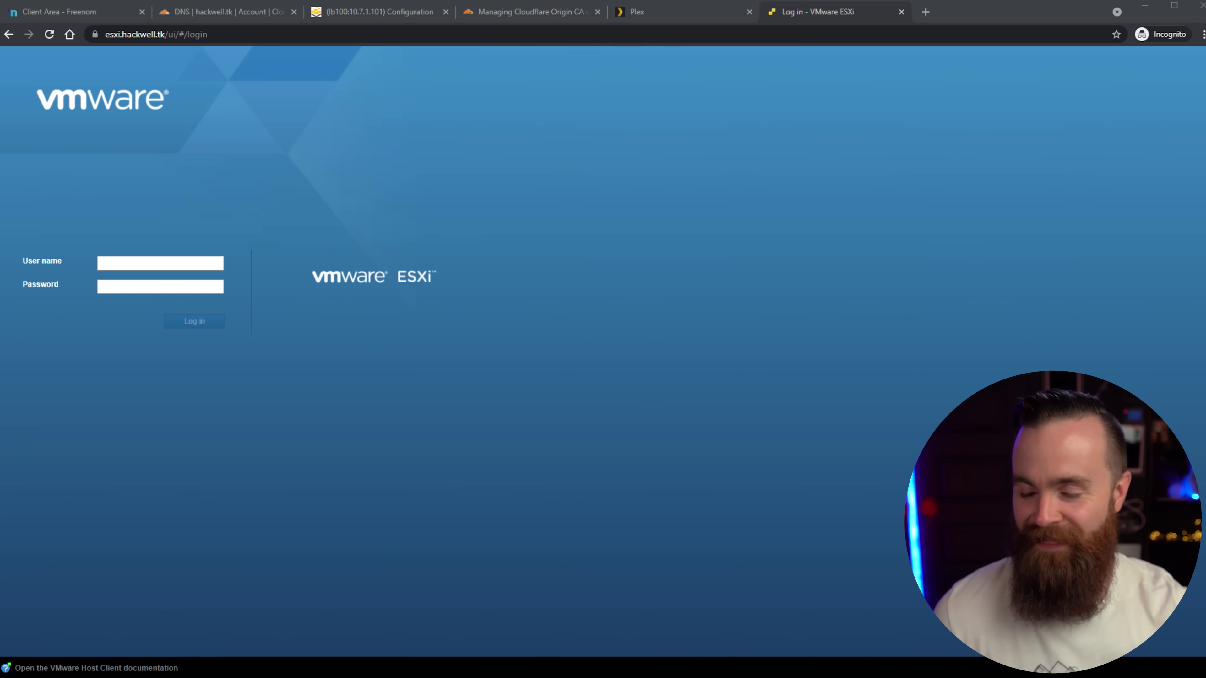
left_click_drag(90, 193, 81, 72)
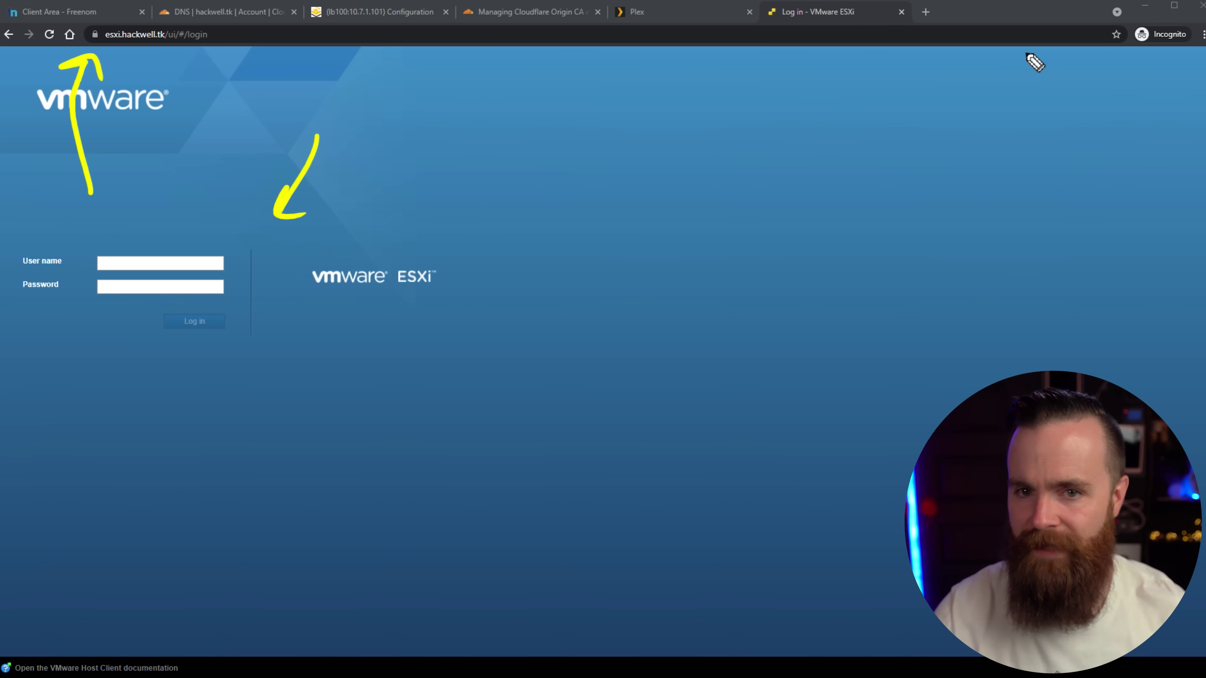
Open the ESXi host directly at 10.77.1.13 and inspect its invalid certificate.
key("ctrl+l")
type("10.77.1.")
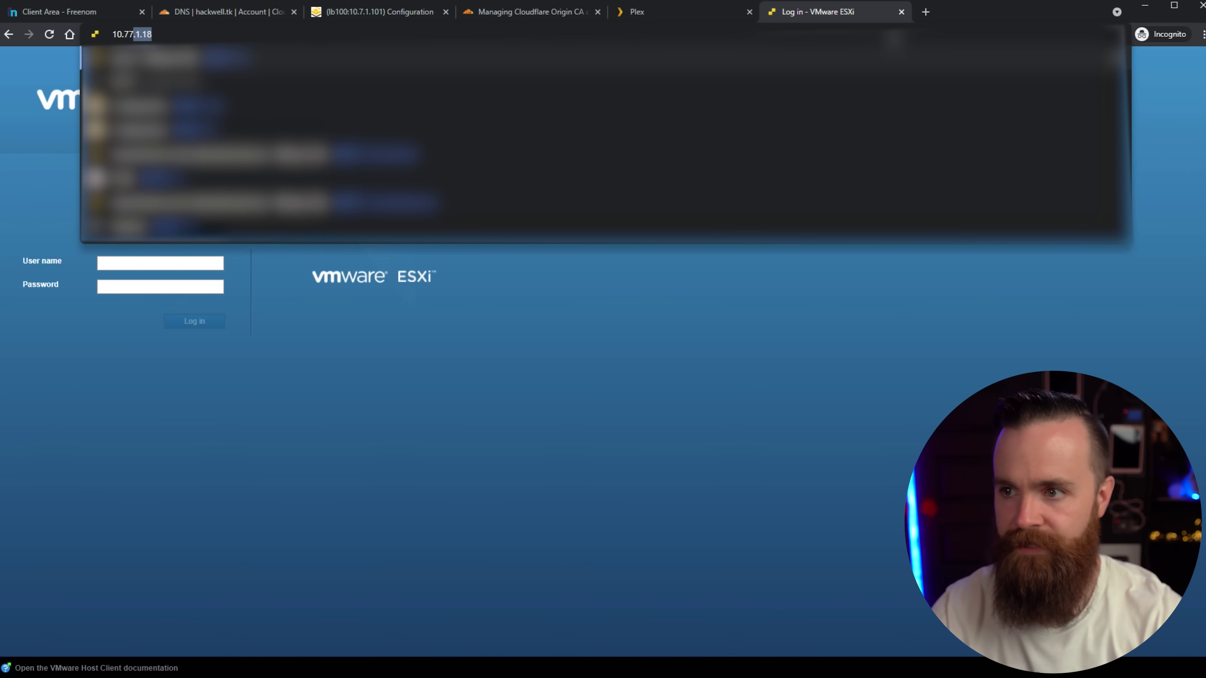
type("13")
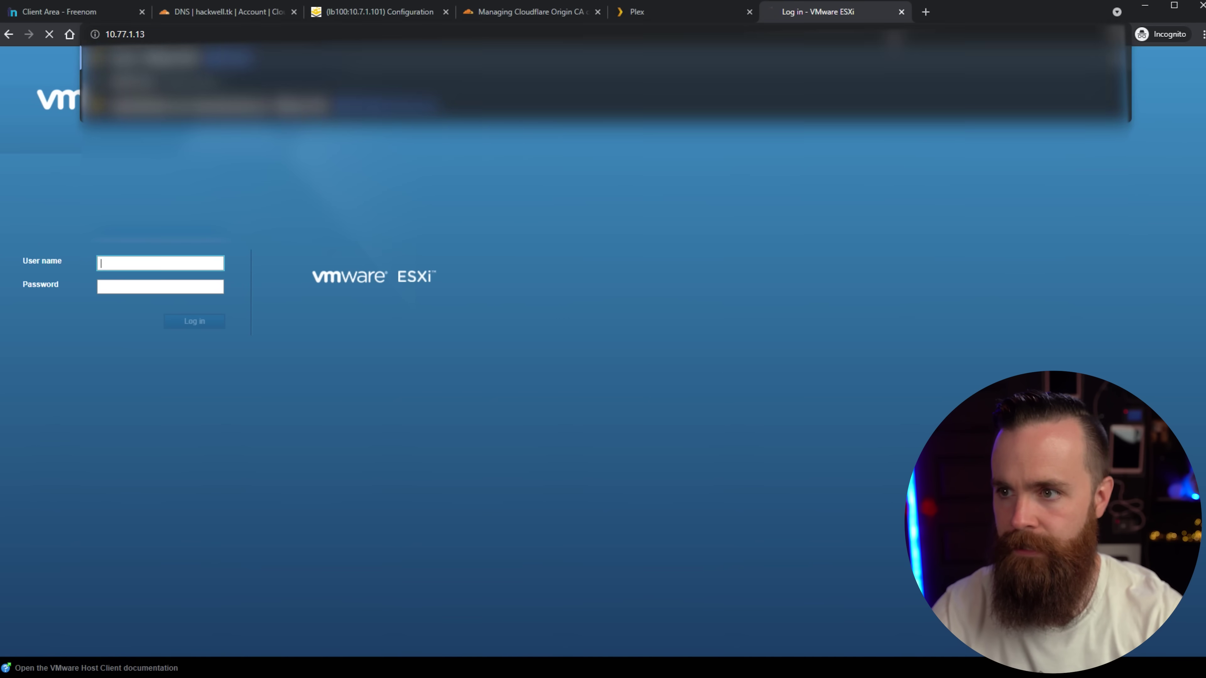
key("Return")
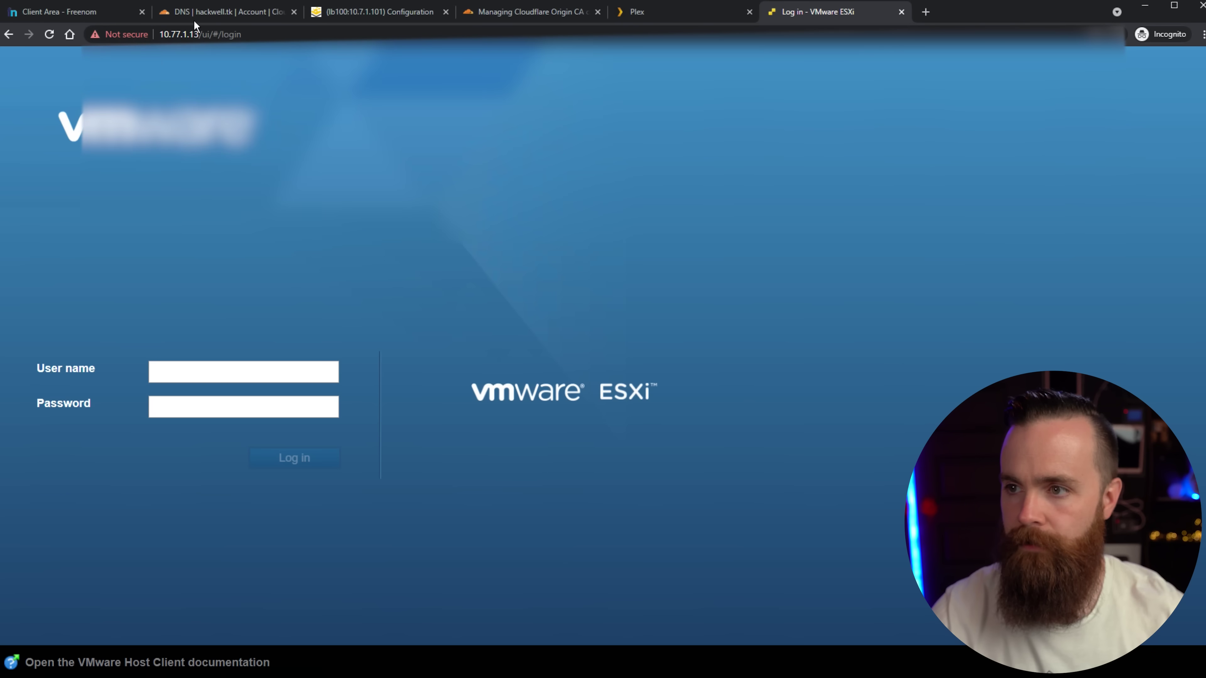
left_click(122, 37)
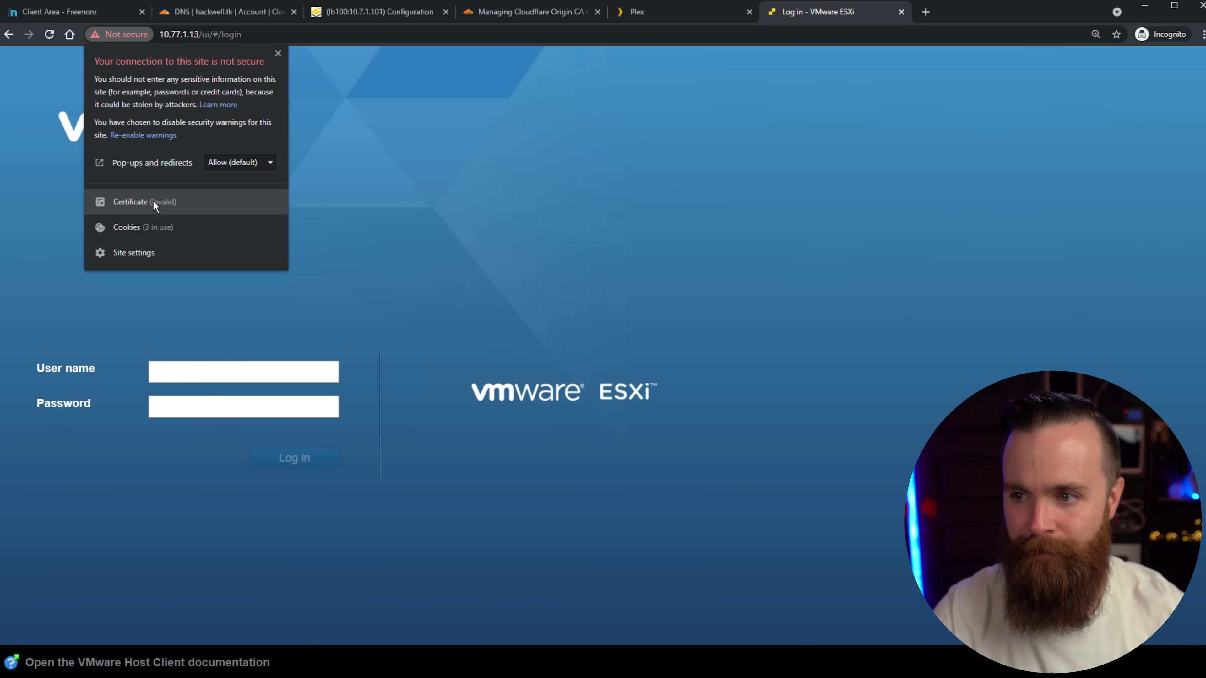
left_click(152, 201)
left_click(246, 17)
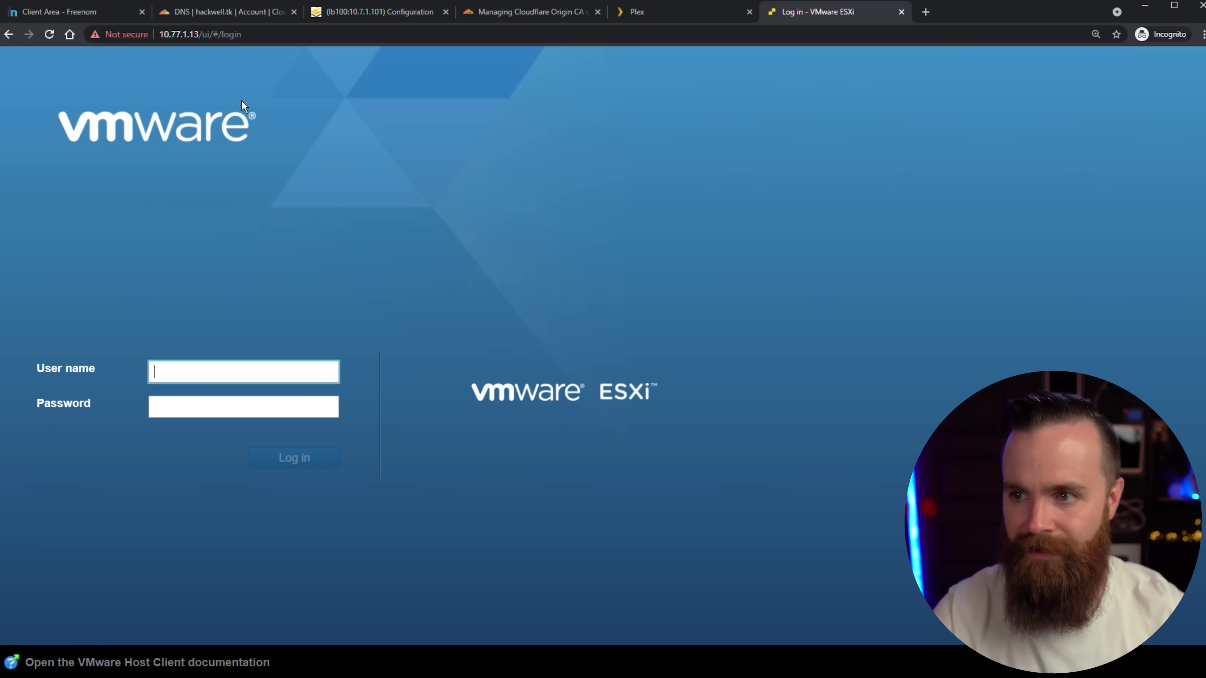
Reload esxi.hackwell.tk and view its valid *.hackwell.tk certificate issued by R3.
left_click(259, 37)
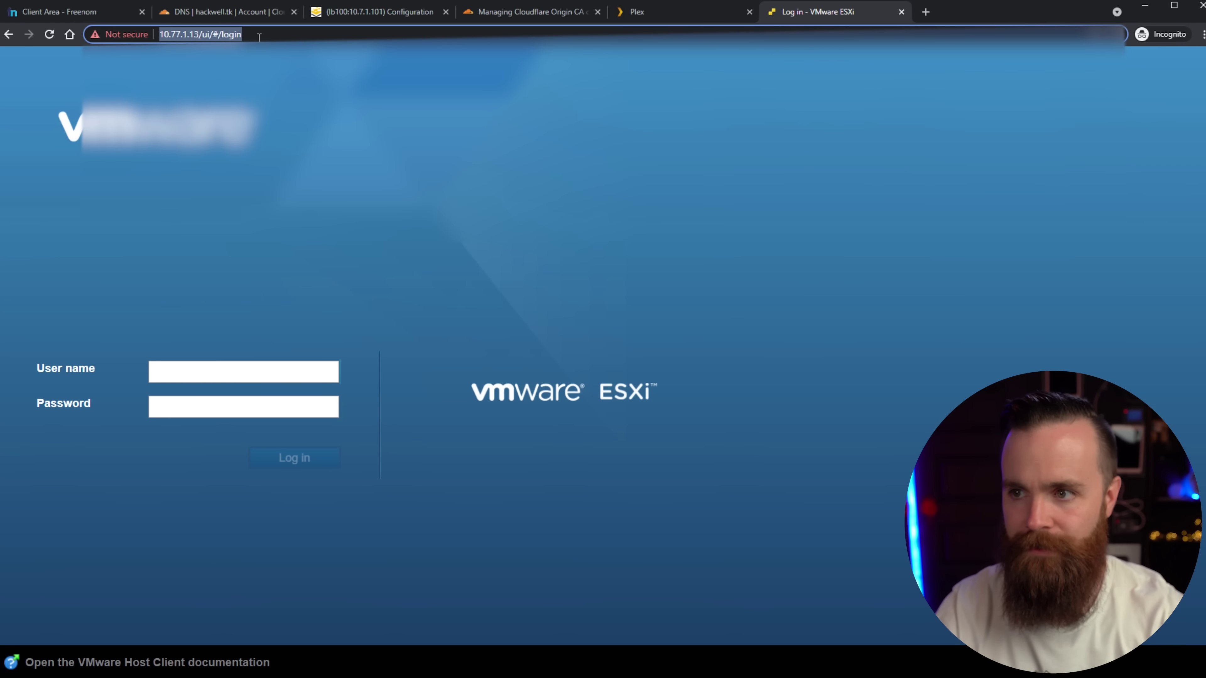
type("esxi.")
type("hackw")
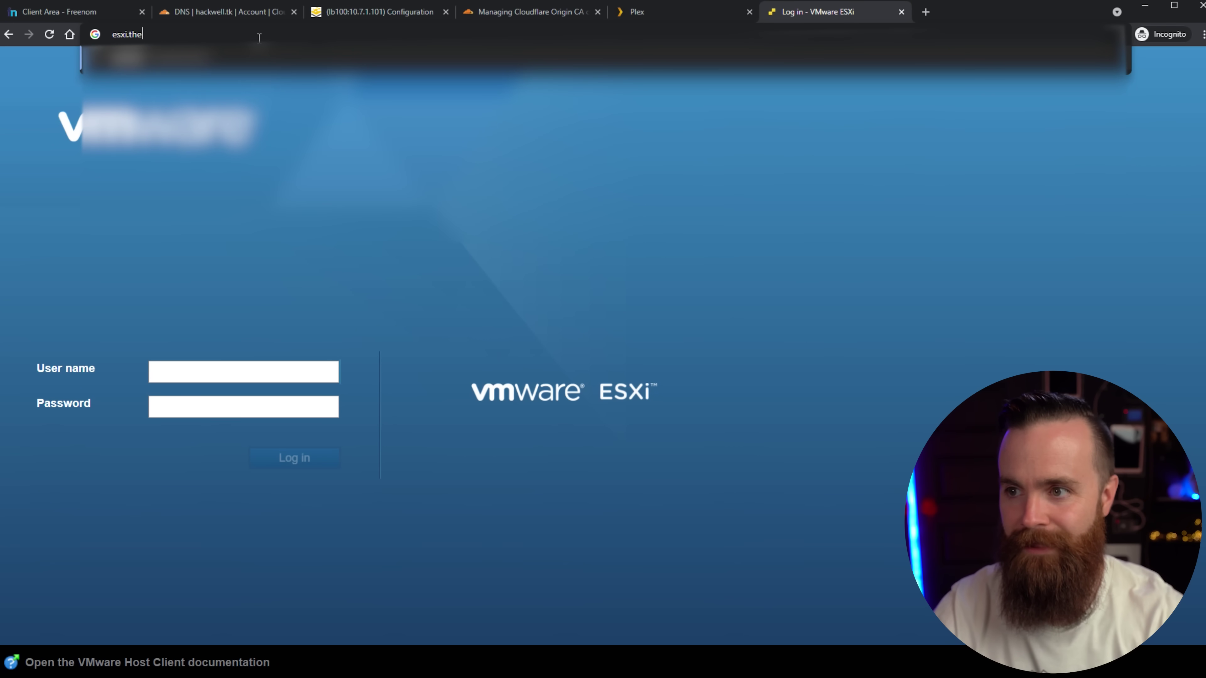
type("ell.")
key("Return")
left_click(95, 34)
left_click(156, 169)
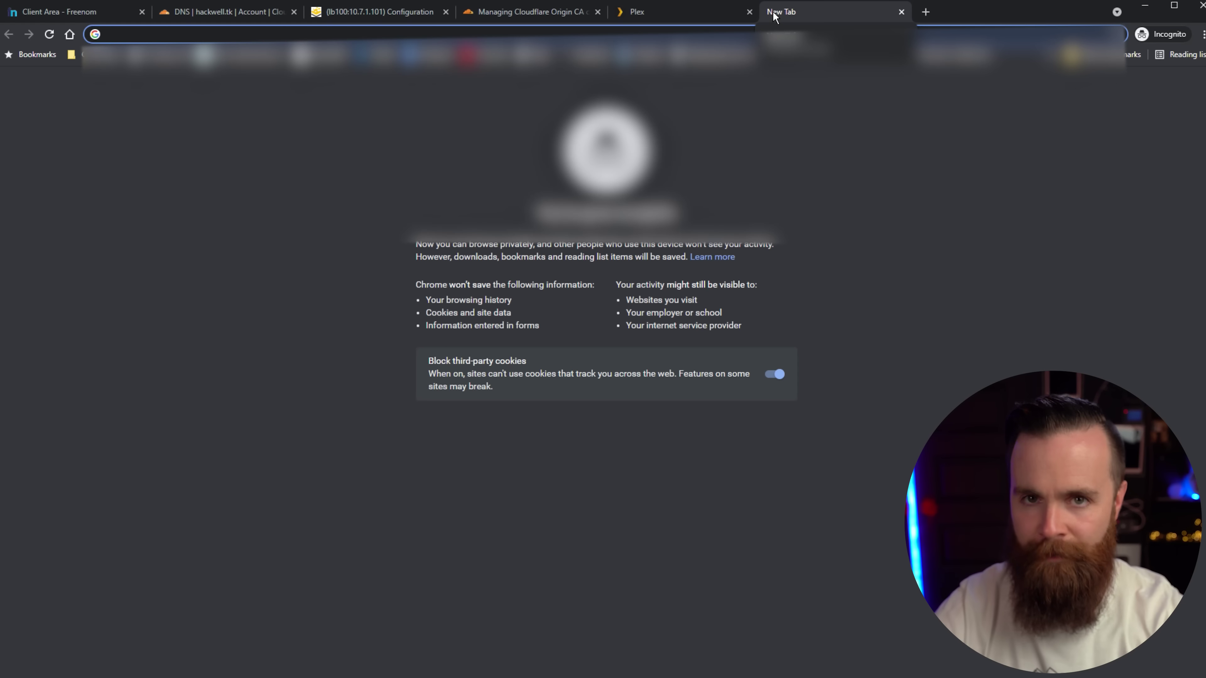
Load web.hackwell.tk in a new tab and reload the NetworkChuck House page.
type("w")
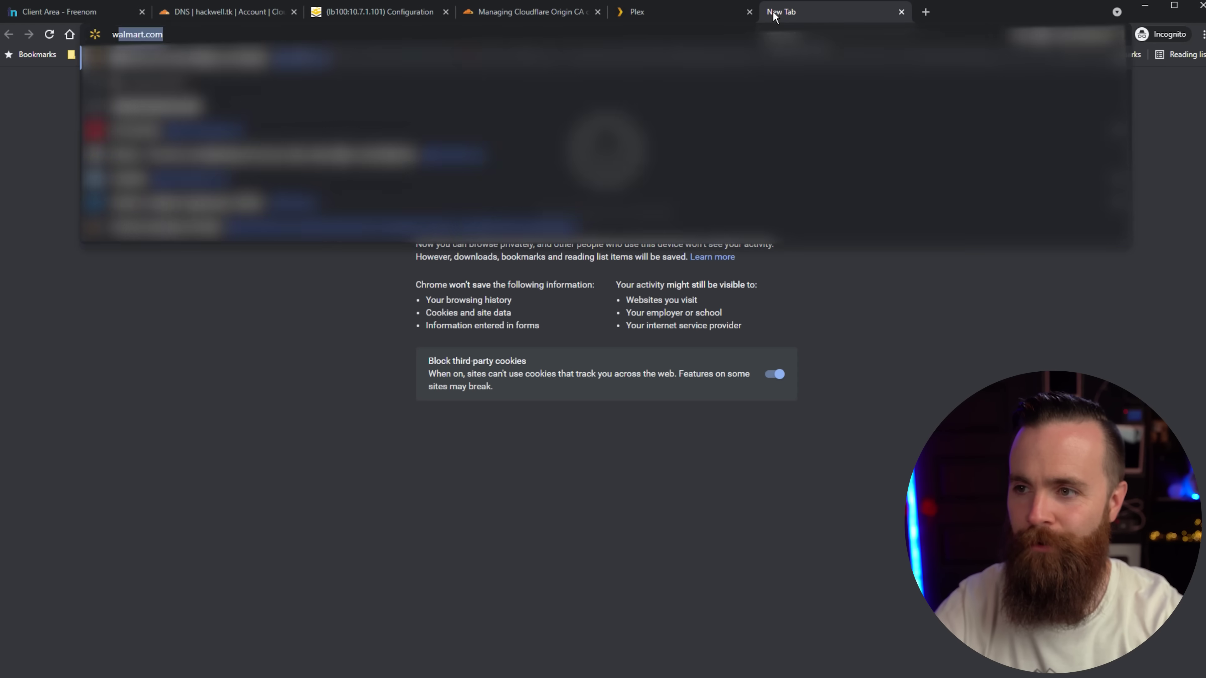
type("eb.hackwell.tk")
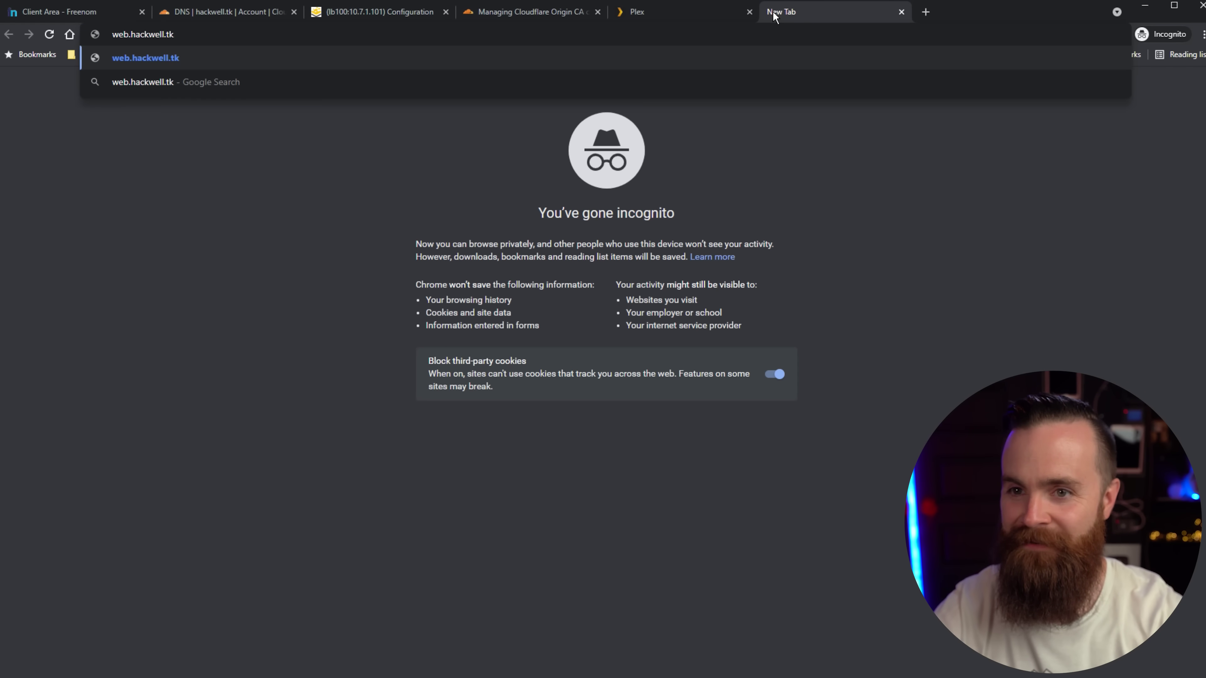
key("Return")
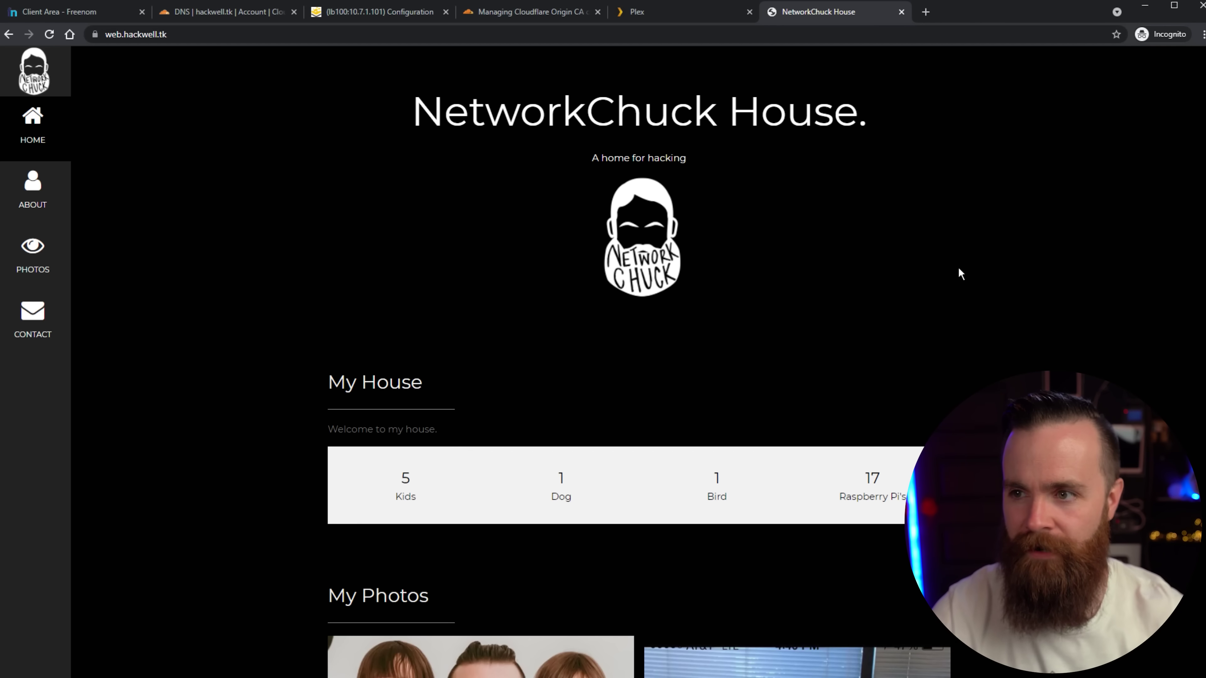
scroll(350, 151, "down", 10)
scroll(350, 152, "down", 6)
scroll(351, 148, "up", 17)
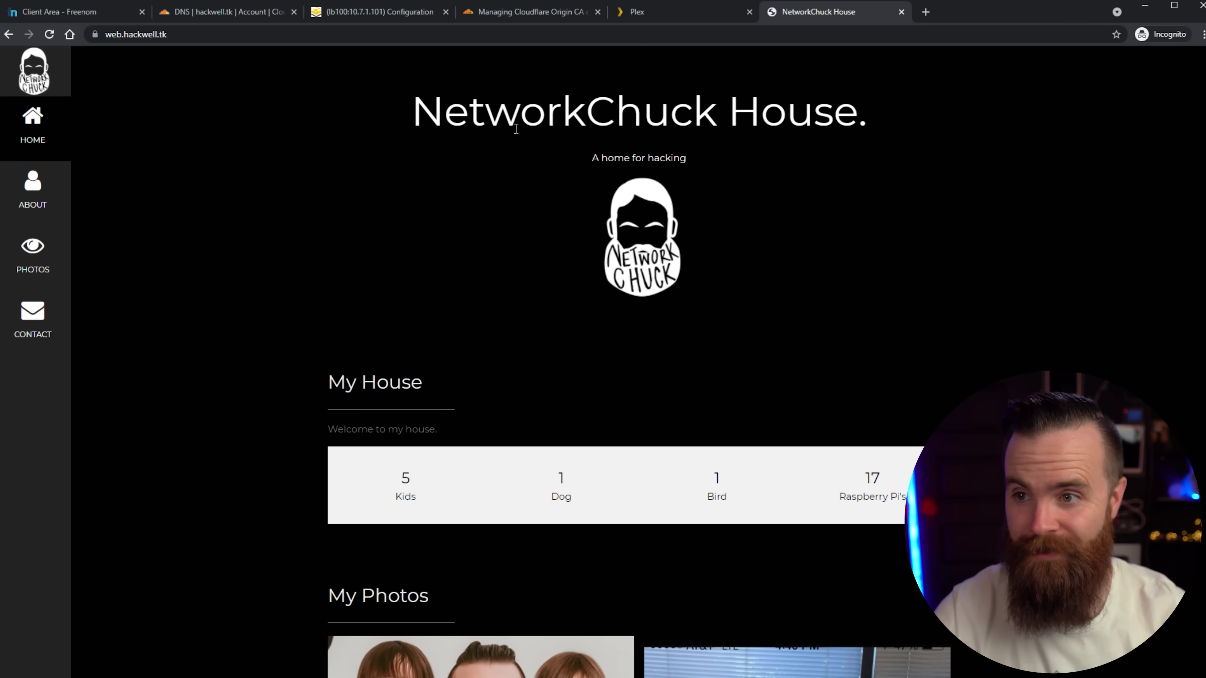
key("F5")
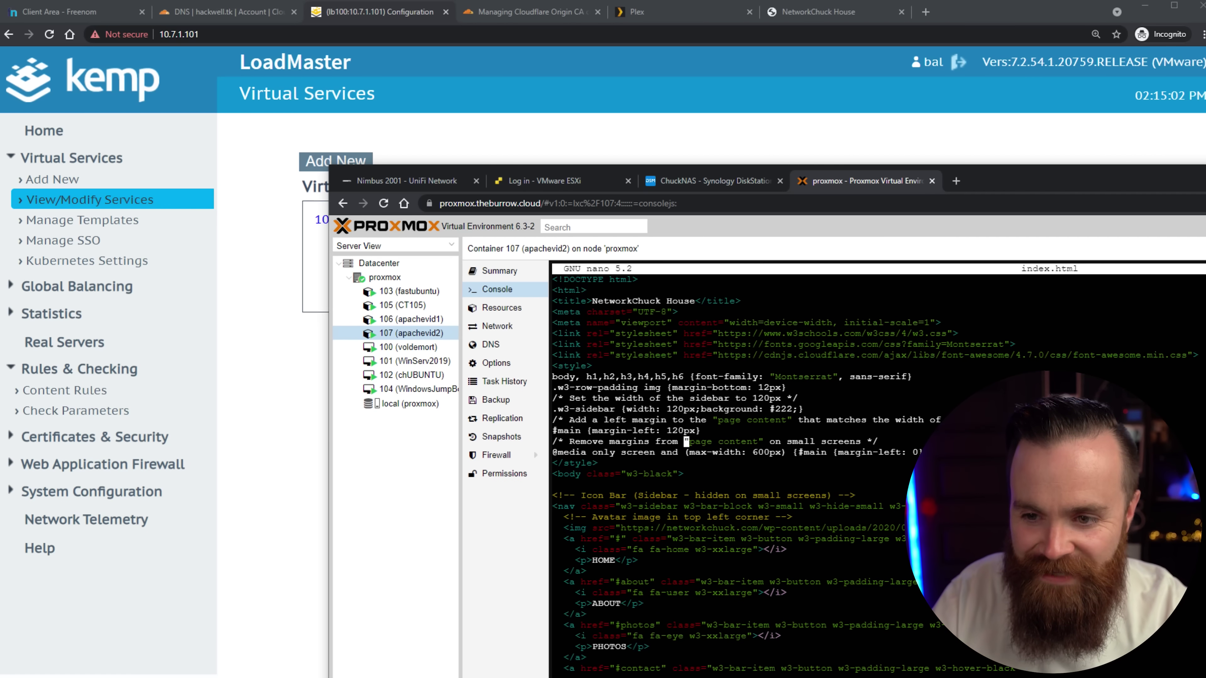
Go through index.html in CT 107, then reload and zoom the site to read the changed subtitle.
key("Down")
key("Down")
key("Down")
key("Down")
key("Down")
key("Down")
key("Down")
key("Down")
key("Down")
key("Down")
key("Down")
key("Down")
key("Down")
key("Down")
key("Down")
key("Down")
key("Down")
key("Down")
key("Down")
key("Down")
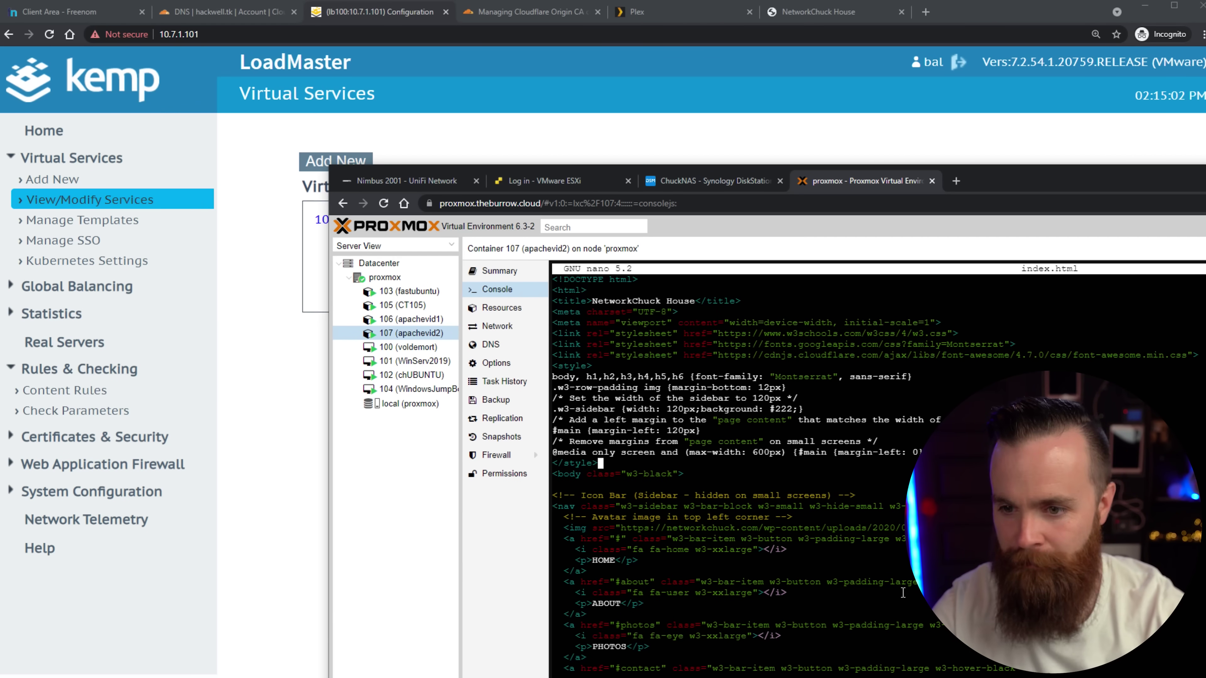
key("Down")
key("Down")
key("Down")
key("Down")
key("Down")
key("Down")
key("Down")
key("Down")
key("Down")
key("Down")
key("Down")
key("Down")
key("Down")
key("Down")
key("Down")
key("Down")
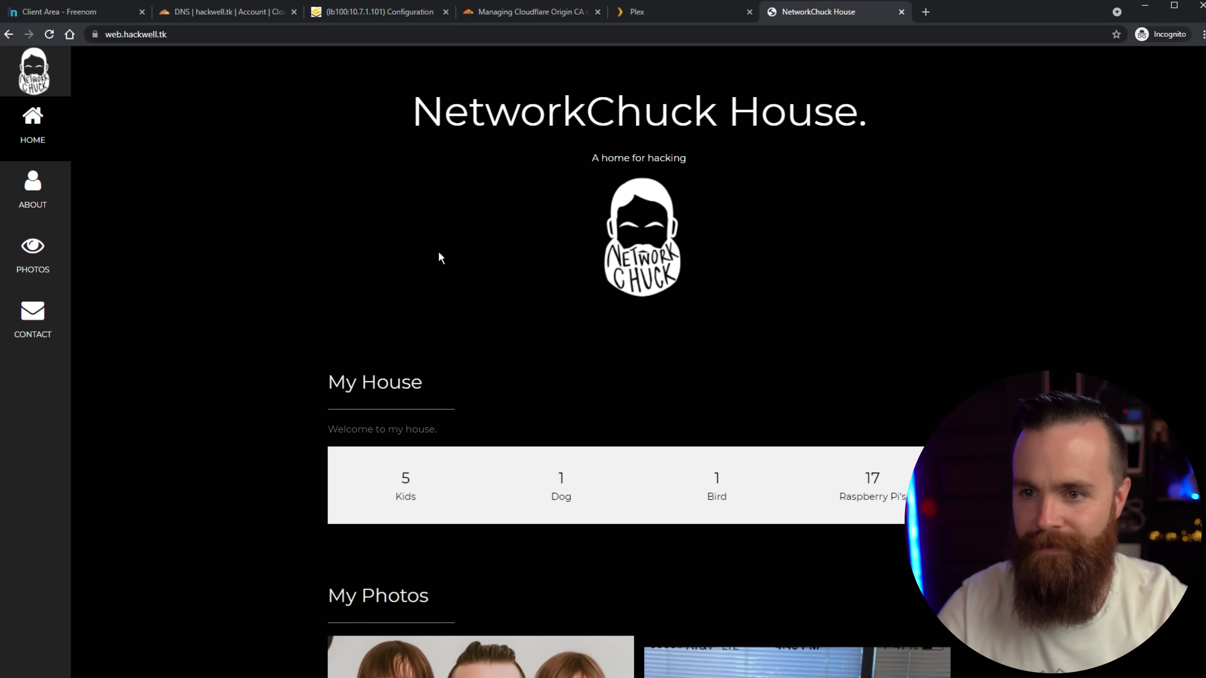
key("F5")
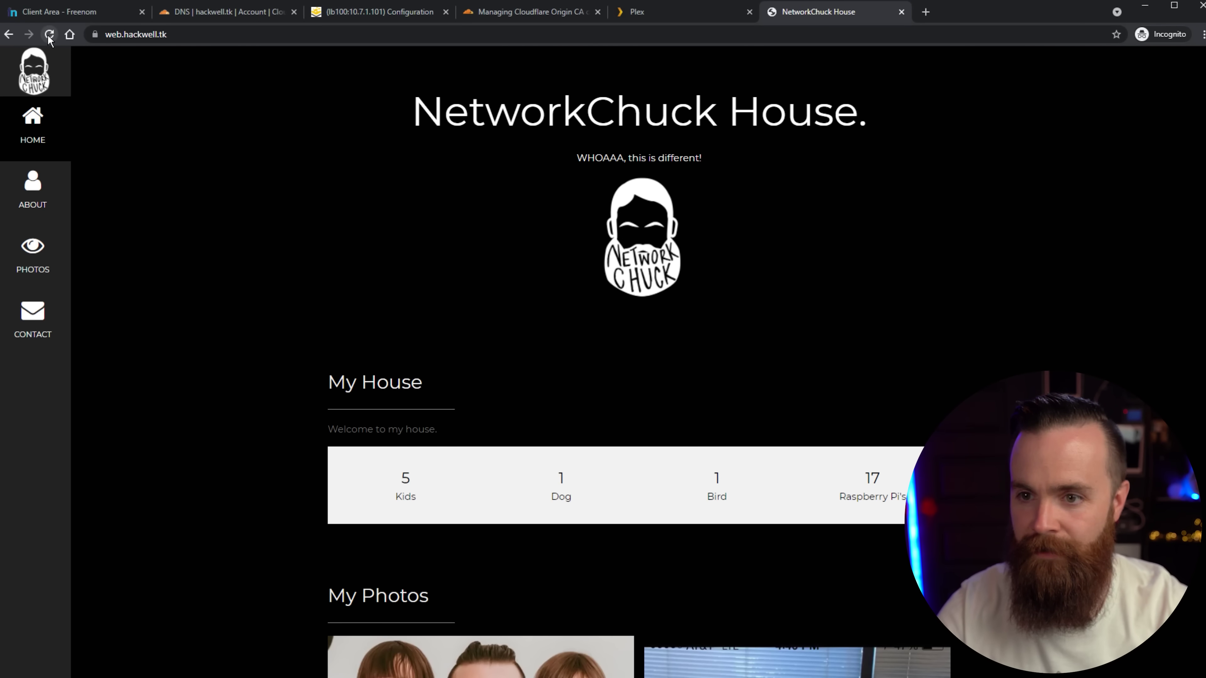
key("ctrl+plus")
key("ctrl+plus")
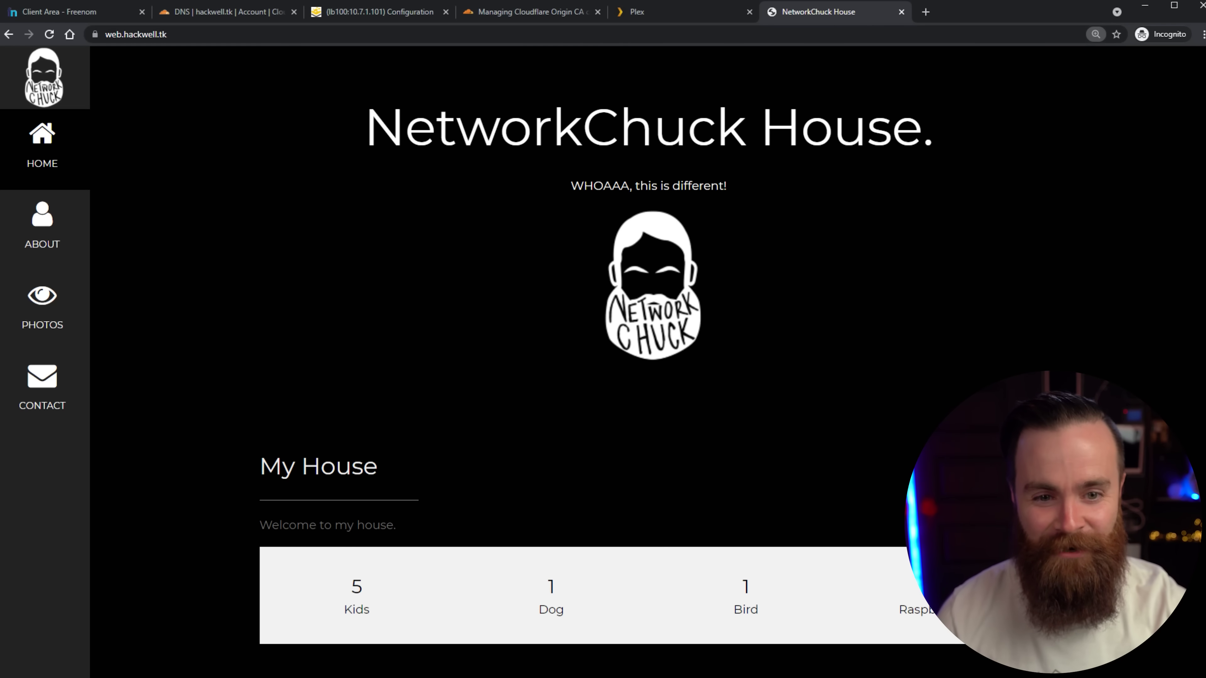
left_click_drag(643, 163, 605, 174)
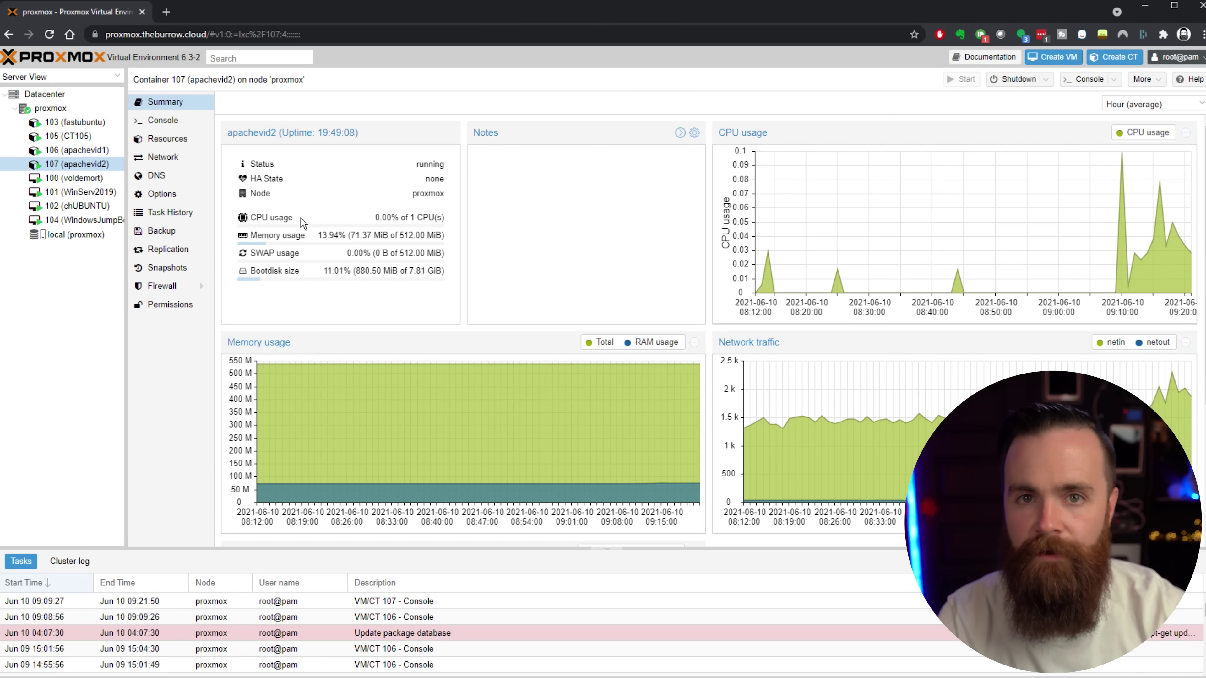
Shut down container 107 apachevid2 in Proxmox and reload web.hackwell.tk.
left_click(1017, 80)
left_click(593, 400)
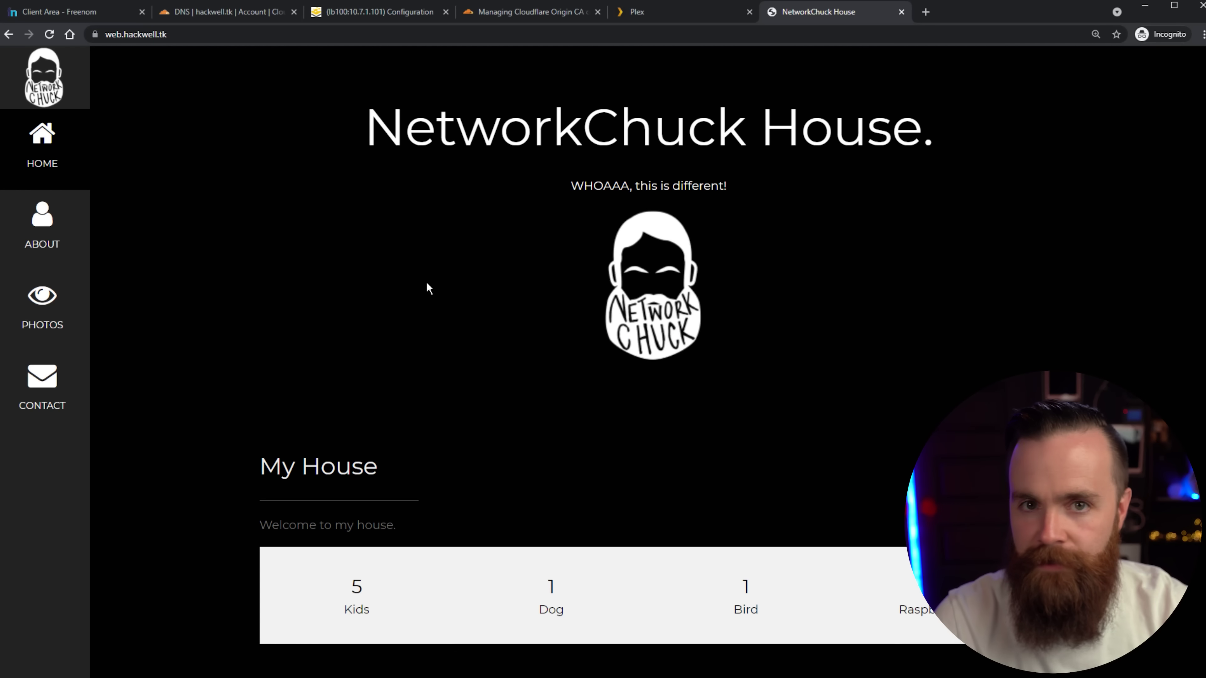
key("F5")
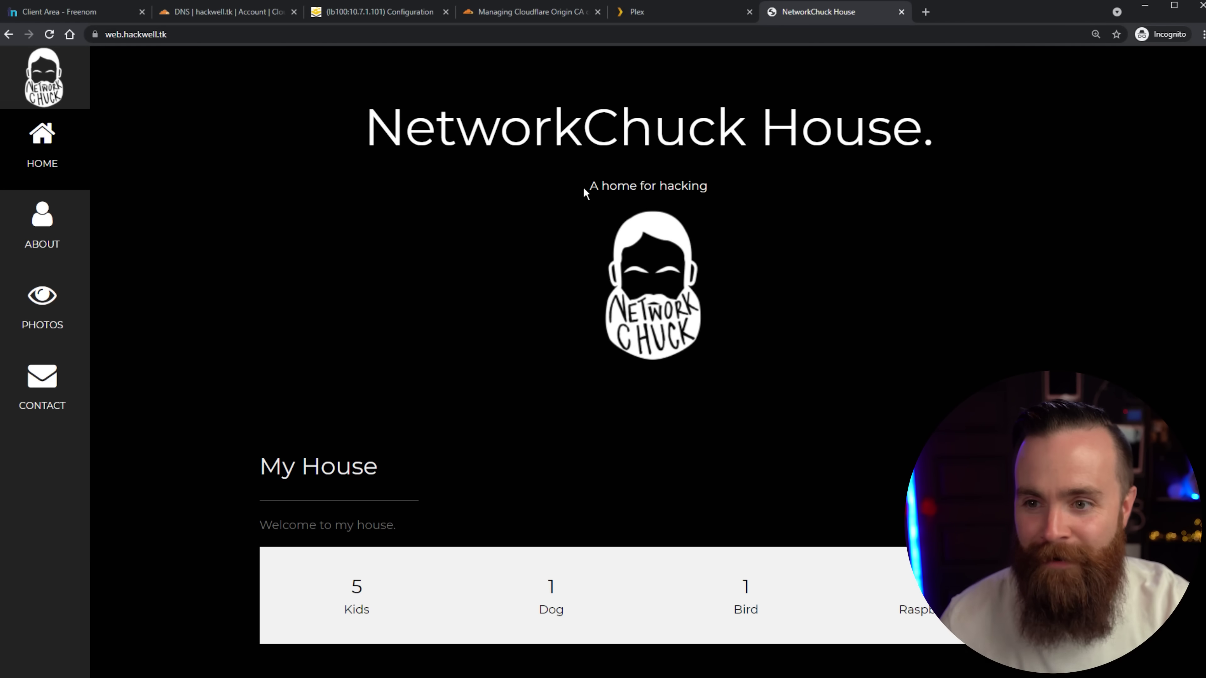
Highlight the subtitle 'A home for hacking' to confirm the other web server responds.
left_click_drag(587, 188, 770, 197)
left_click(769, 199)
left_click_drag(574, 184, 842, 200)
left_click(604, 185)
left_click_drag(609, 186, 760, 201)
left_click(839, 262)
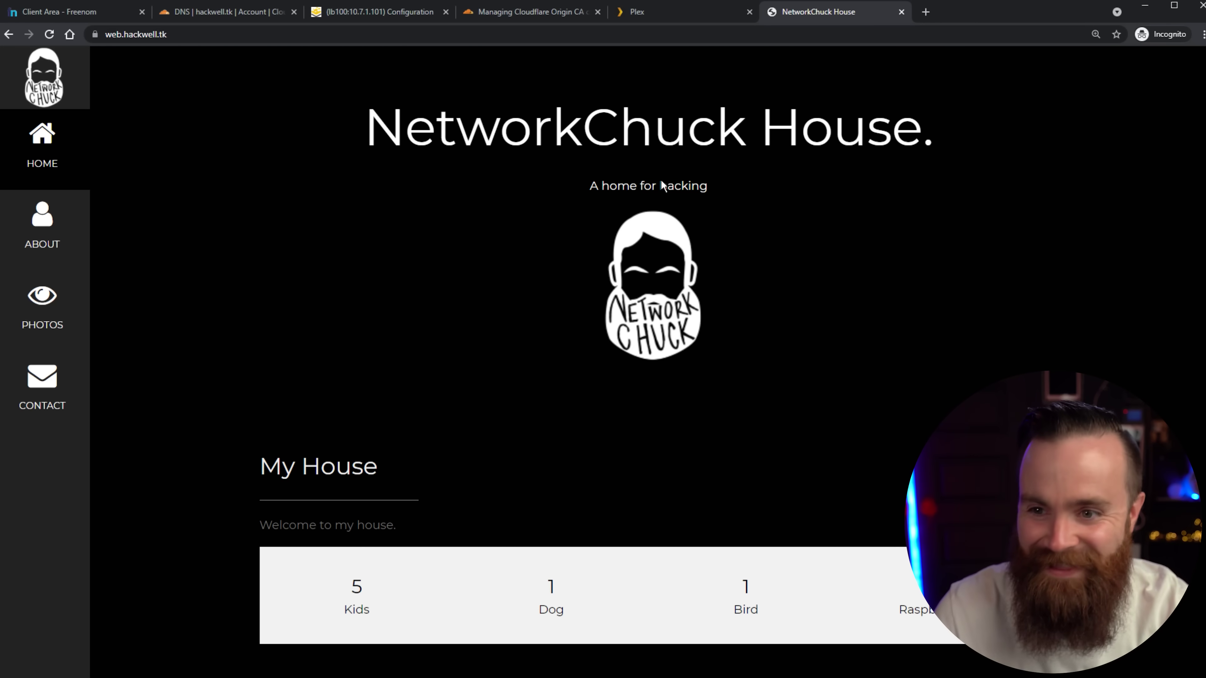